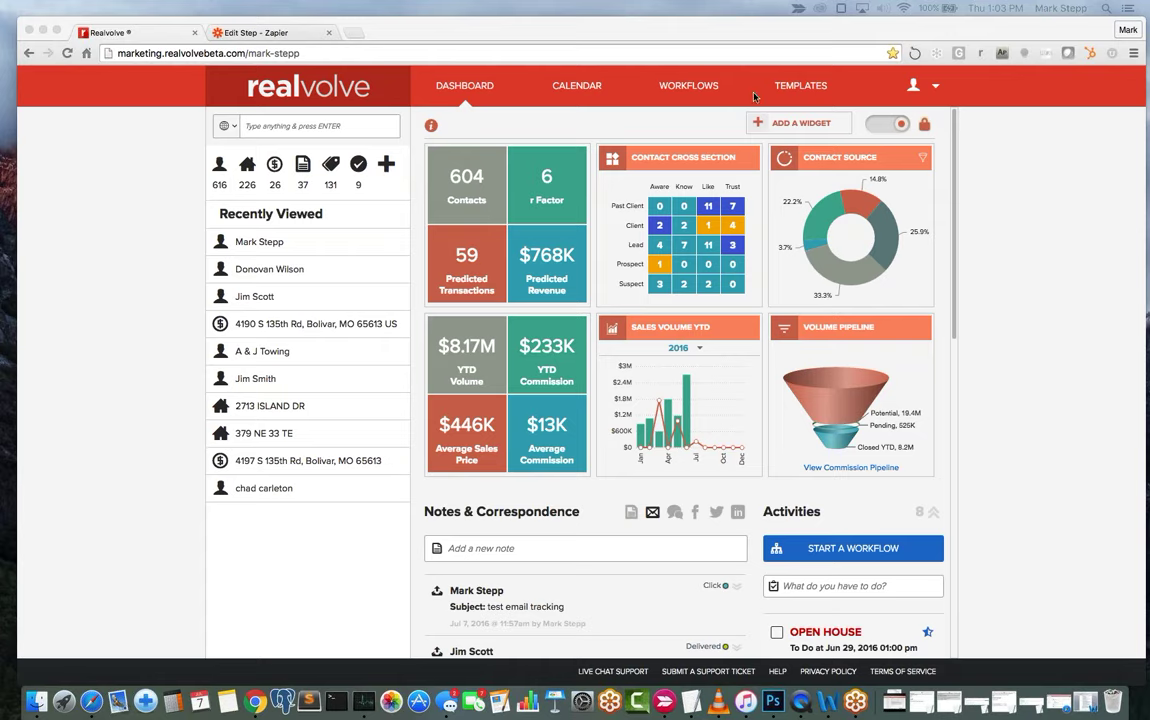
# Bring Chrome forward and go to the account Settings page from the user menu.
pyautogui.click(969, 93)
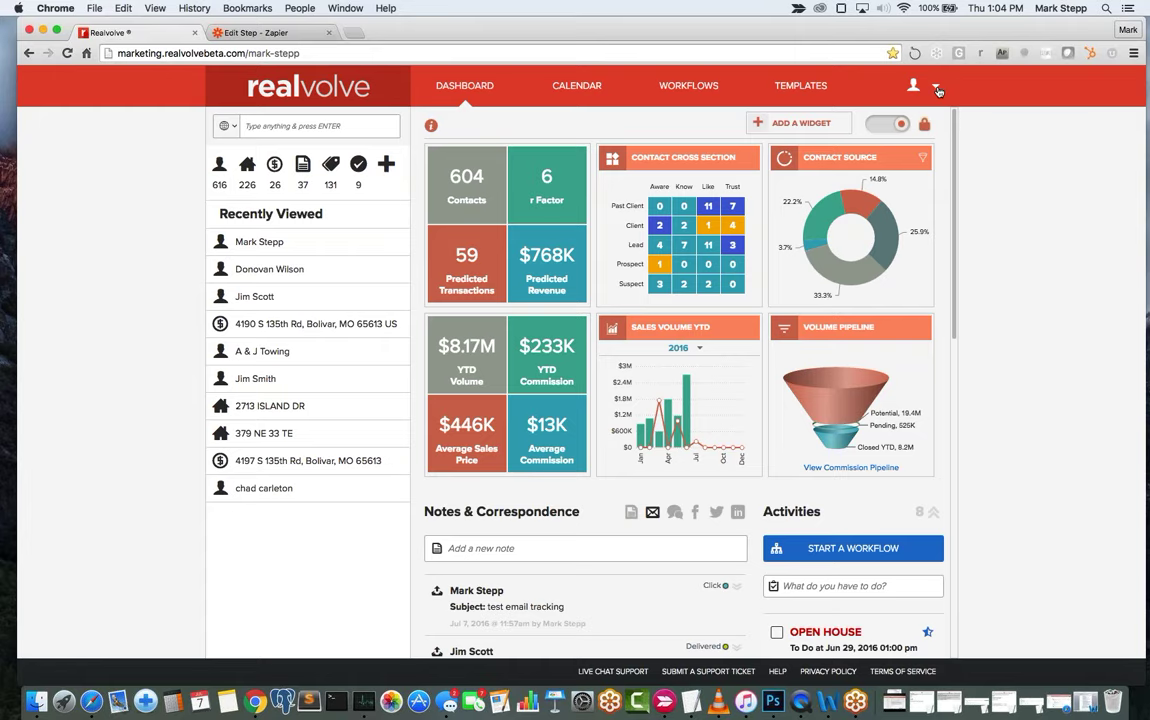
pyautogui.click(937, 89)
pyautogui.click(885, 118)
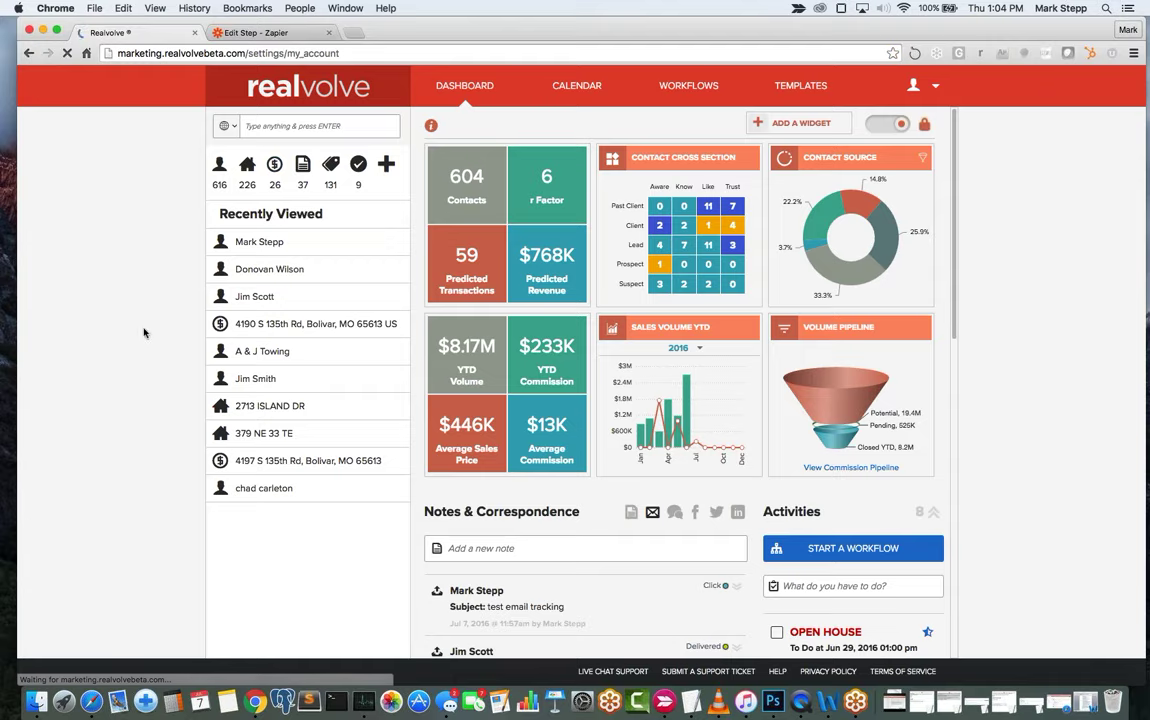
# Open Users & Permissions and scroll through the users and pending invitations.
pyautogui.click(276, 535)
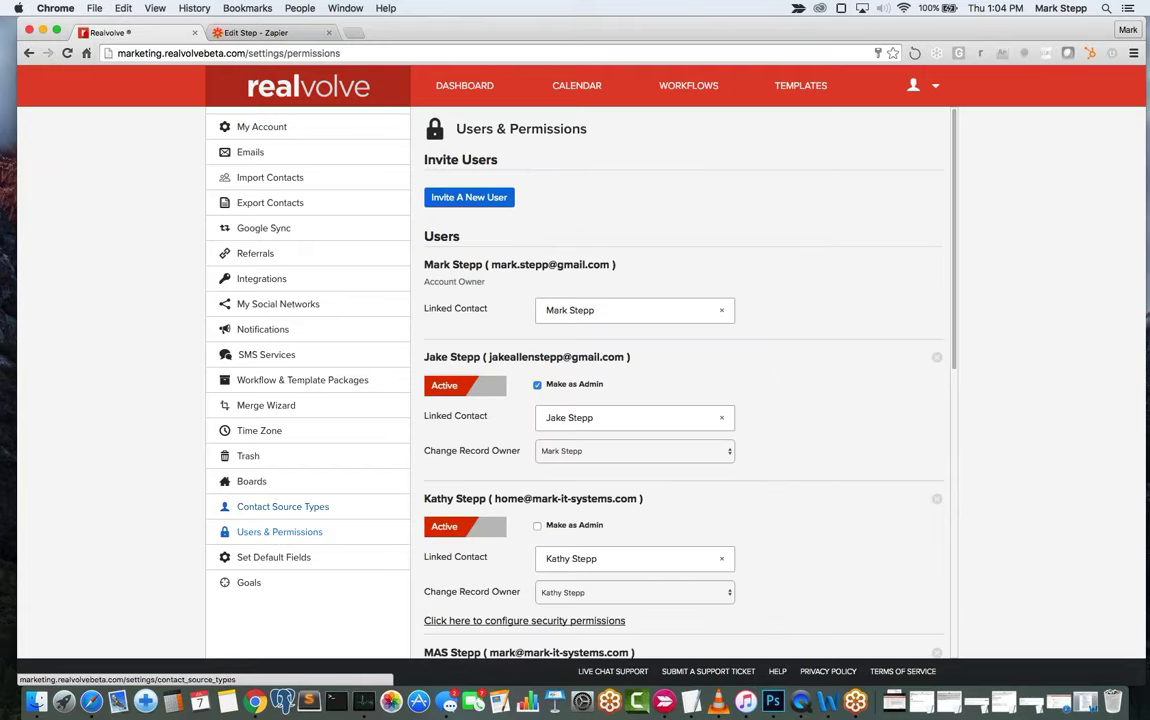
pyautogui.scroll(-10, 790, 369)
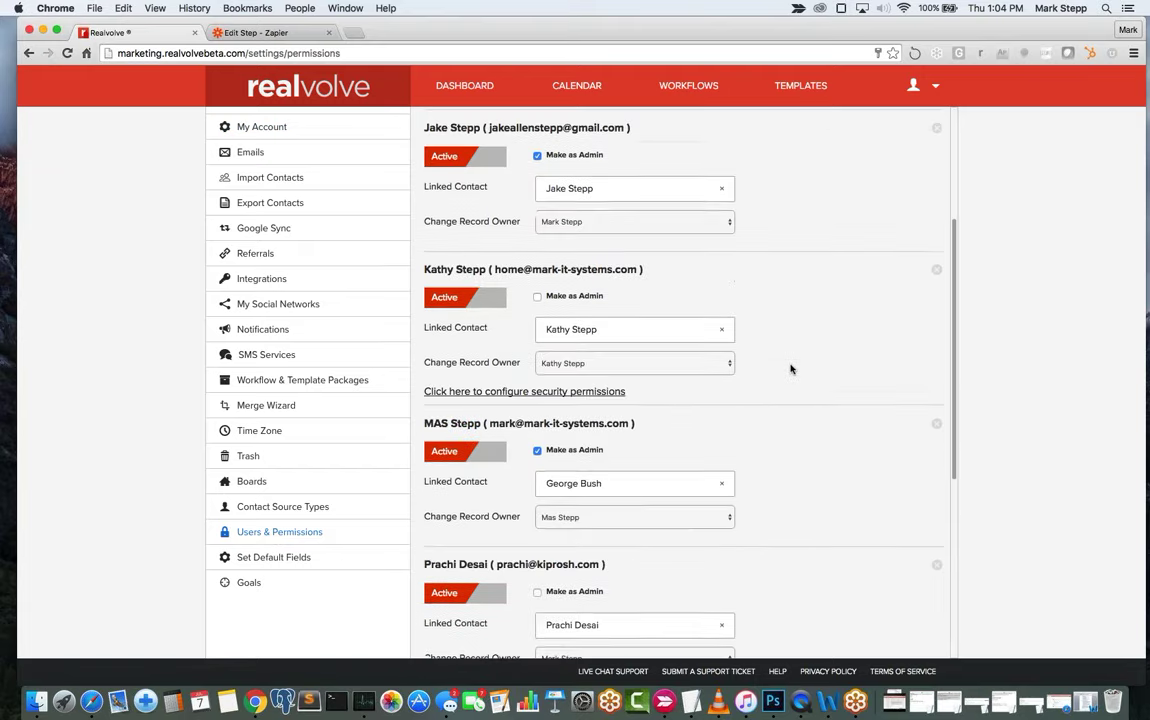
pyautogui.scroll(-2, 790, 369)
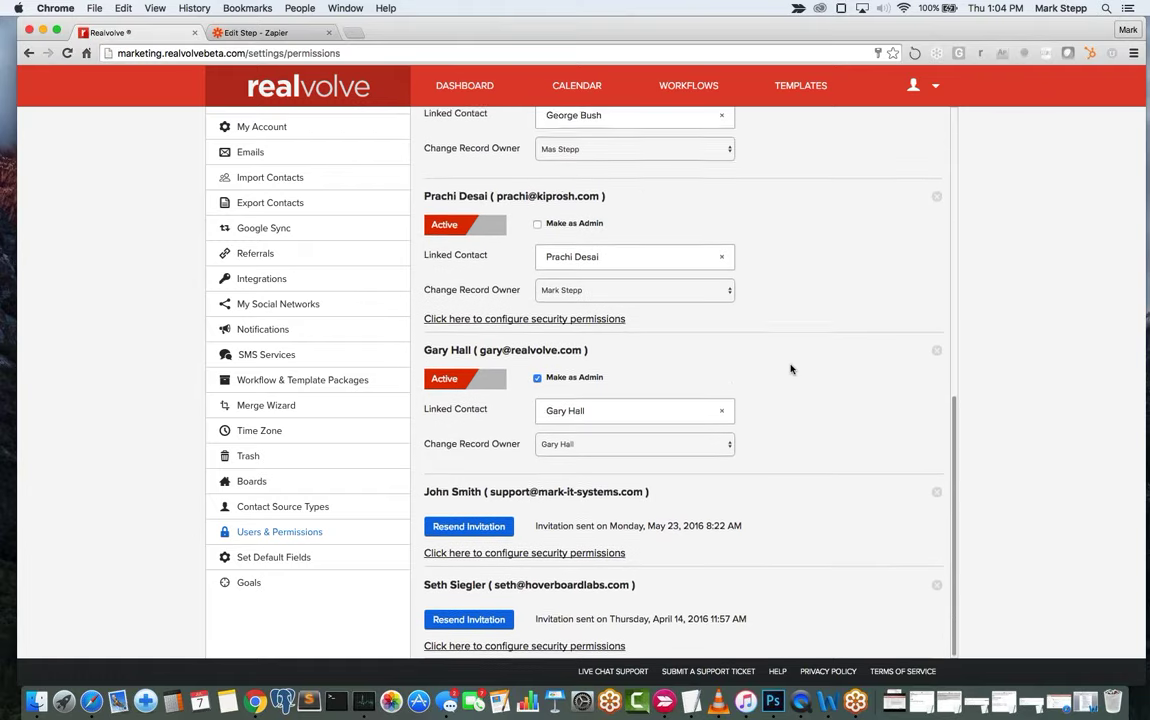
pyautogui.scroll(10, 790, 369)
pyautogui.scroll(4, 790, 369)
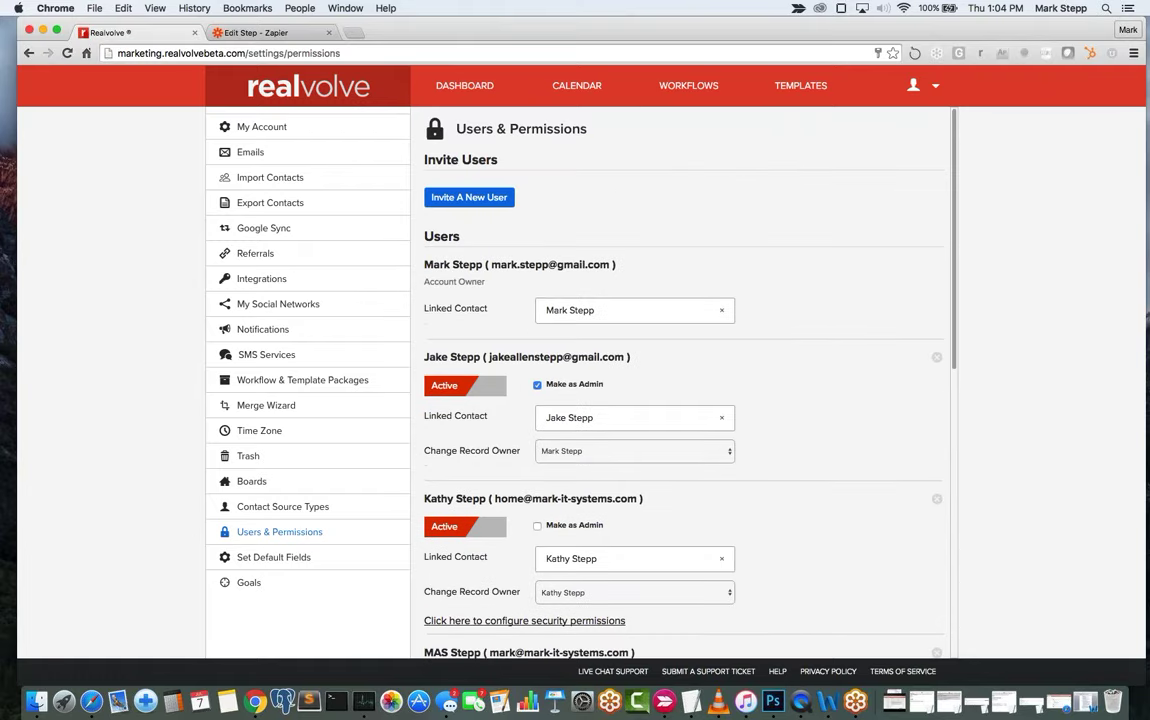
# Start a new user invitation, selecting the empty last name and email fields.
pyautogui.click(464, 204)
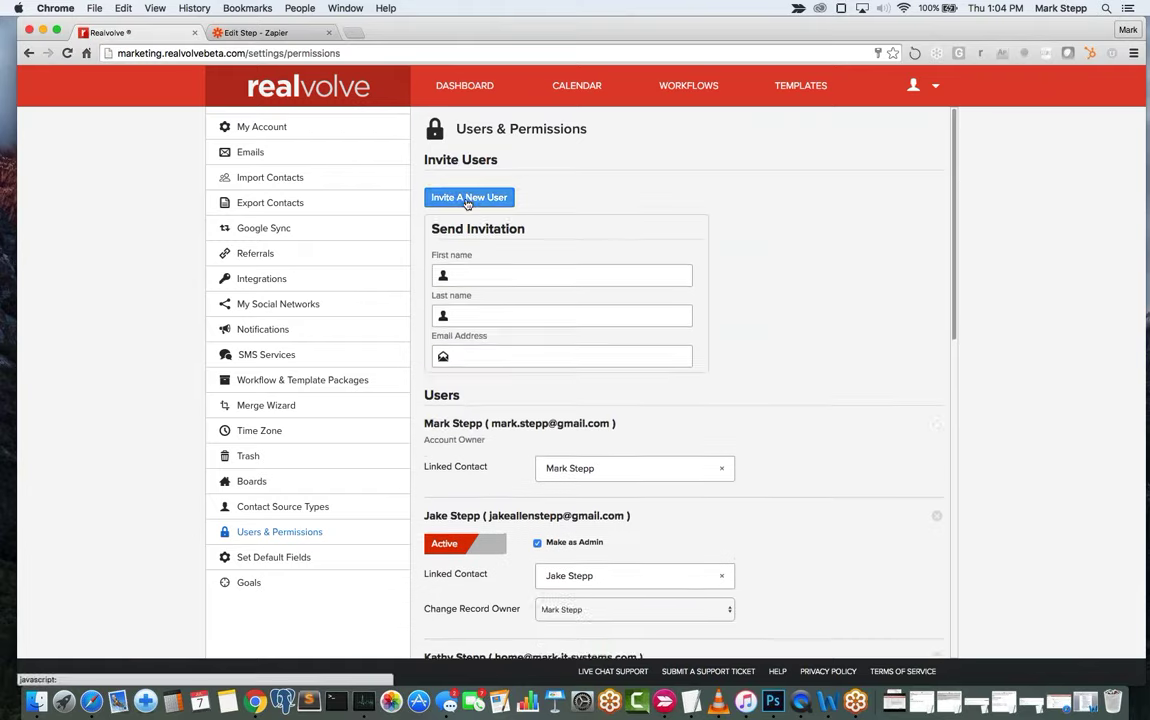
pyautogui.click(498, 320)
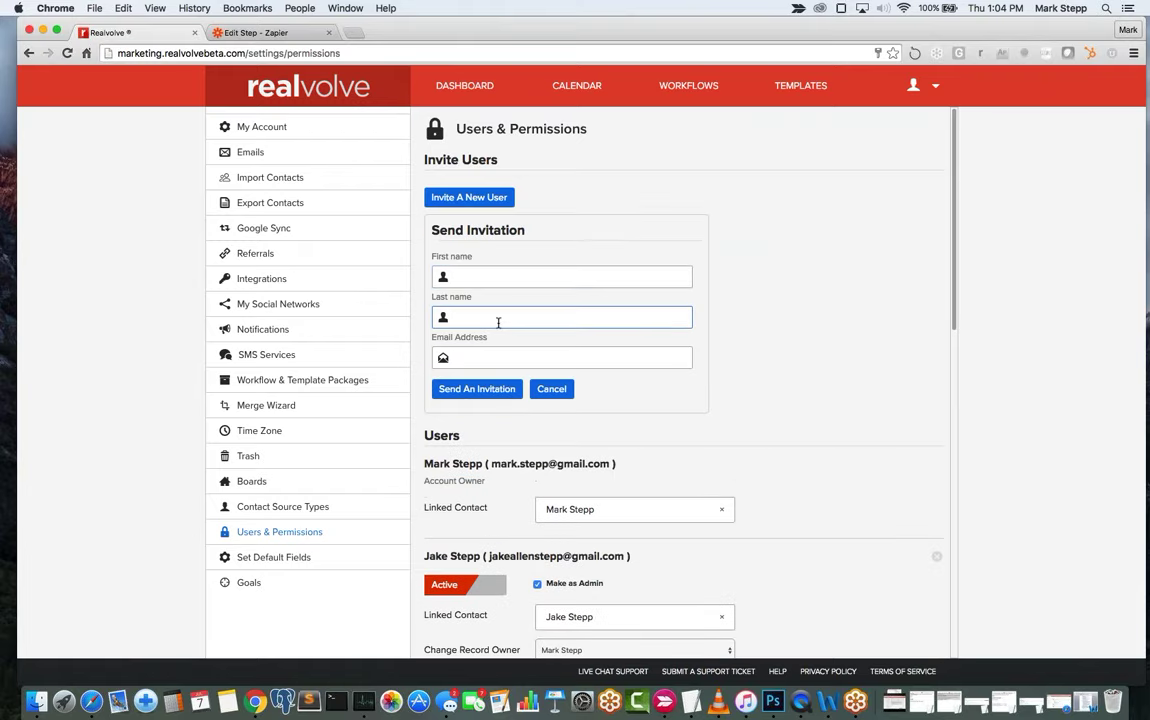
pyautogui.click(462, 360)
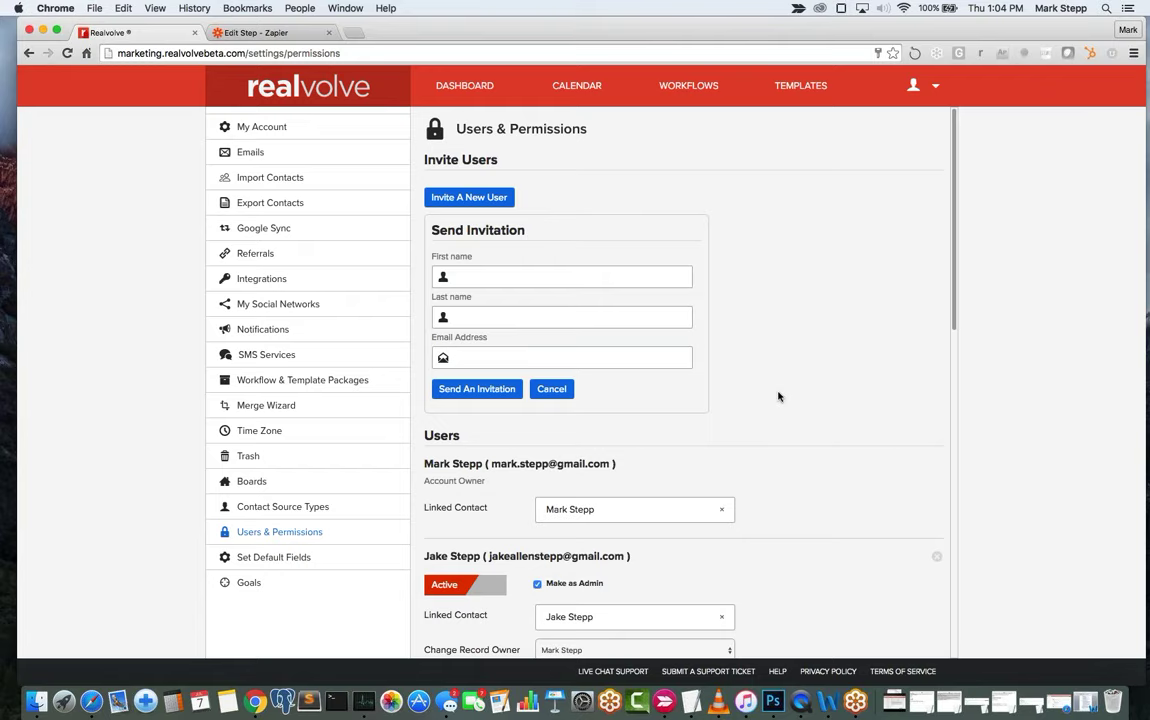
# Scroll down to the last active user and uncheck Make as Admin.
pyautogui.scroll(-8, 778, 397)
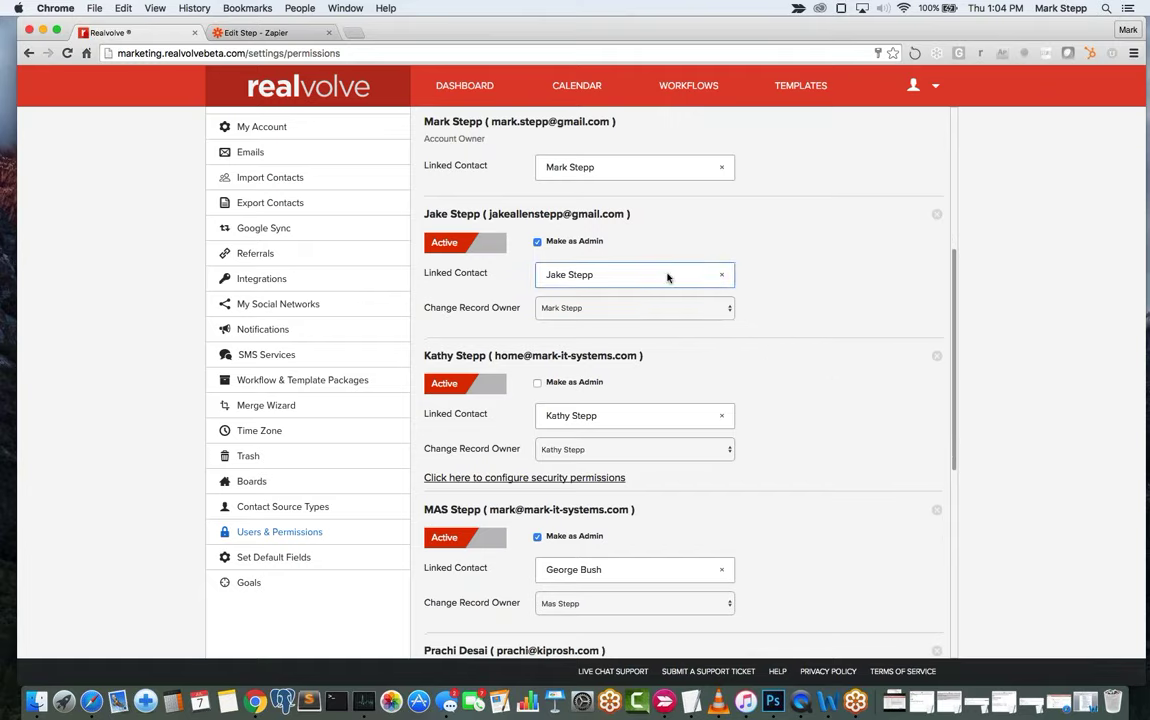
pyautogui.scroll(-2, 759, 351)
pyautogui.scroll(-9, 759, 351)
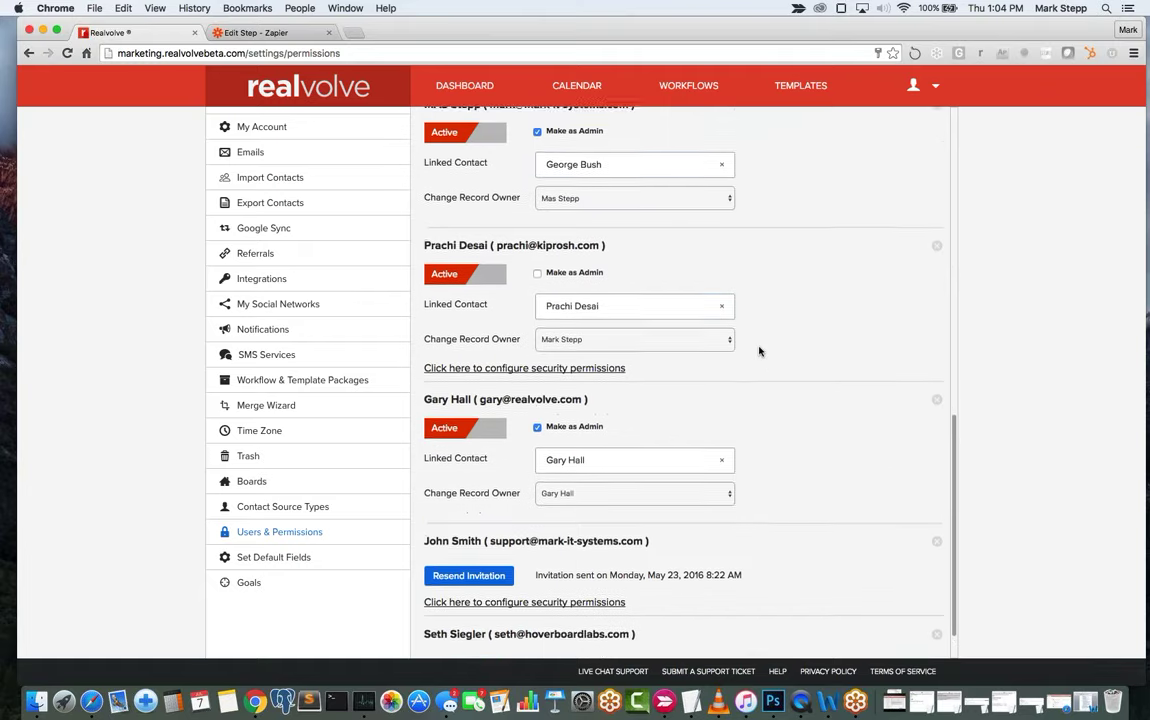
pyautogui.scroll(-1, 759, 351)
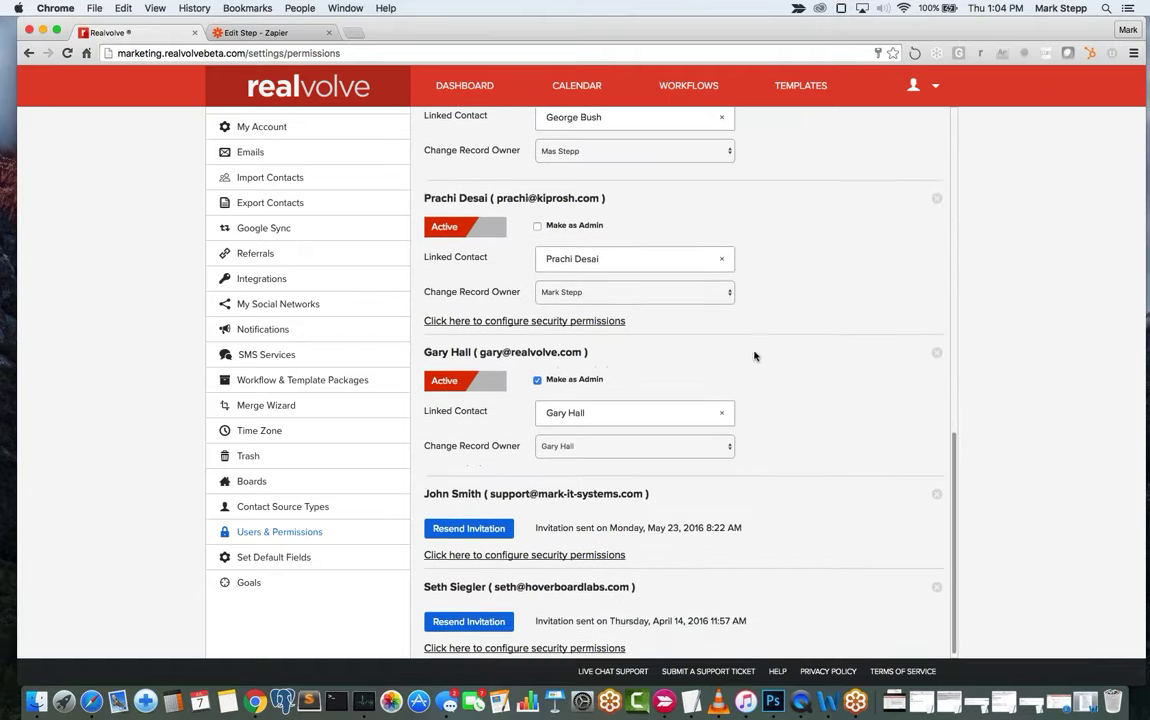
pyautogui.click(538, 377)
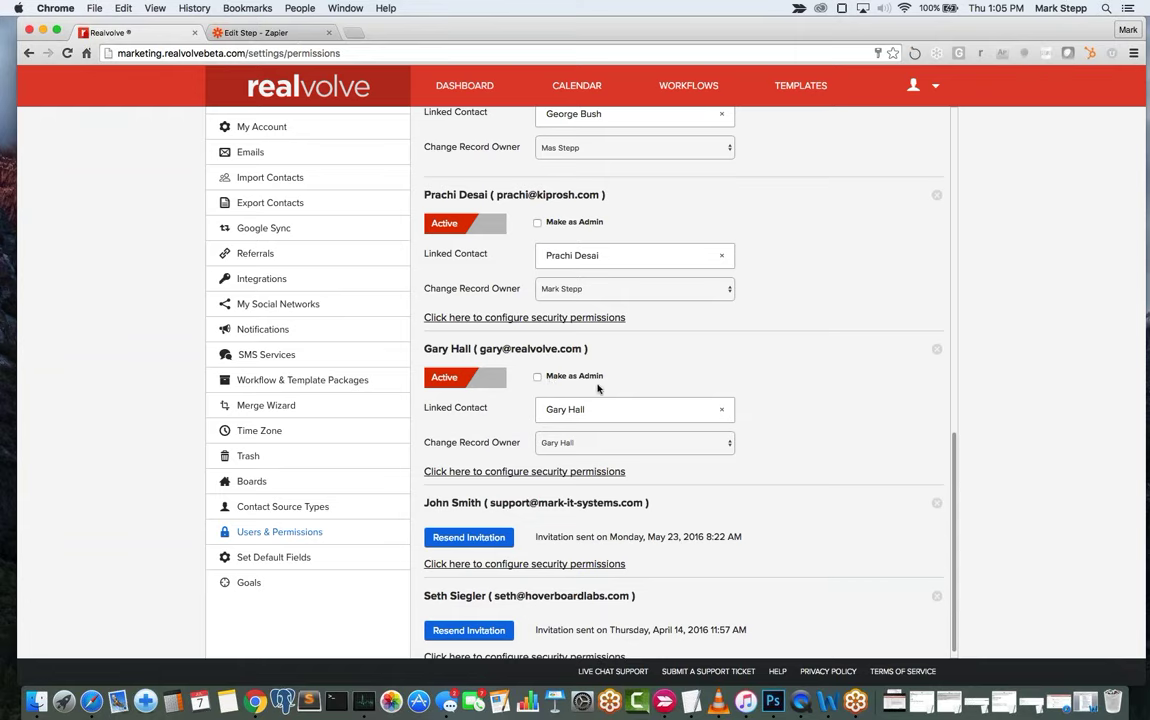
# Expand and collapse that user's security permissions, then recheck Make as Admin.
pyautogui.click(533, 473)
pyautogui.scroll(-5, 533, 477)
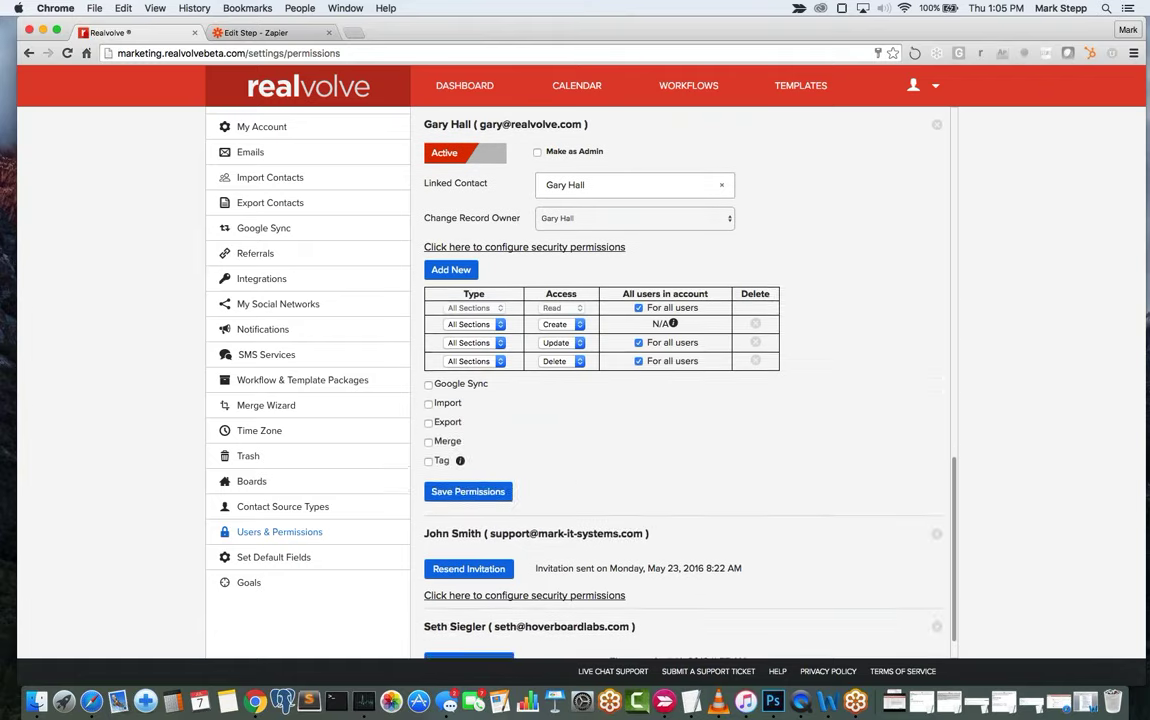
pyautogui.click(474, 246)
pyautogui.scroll(4, 562, 373)
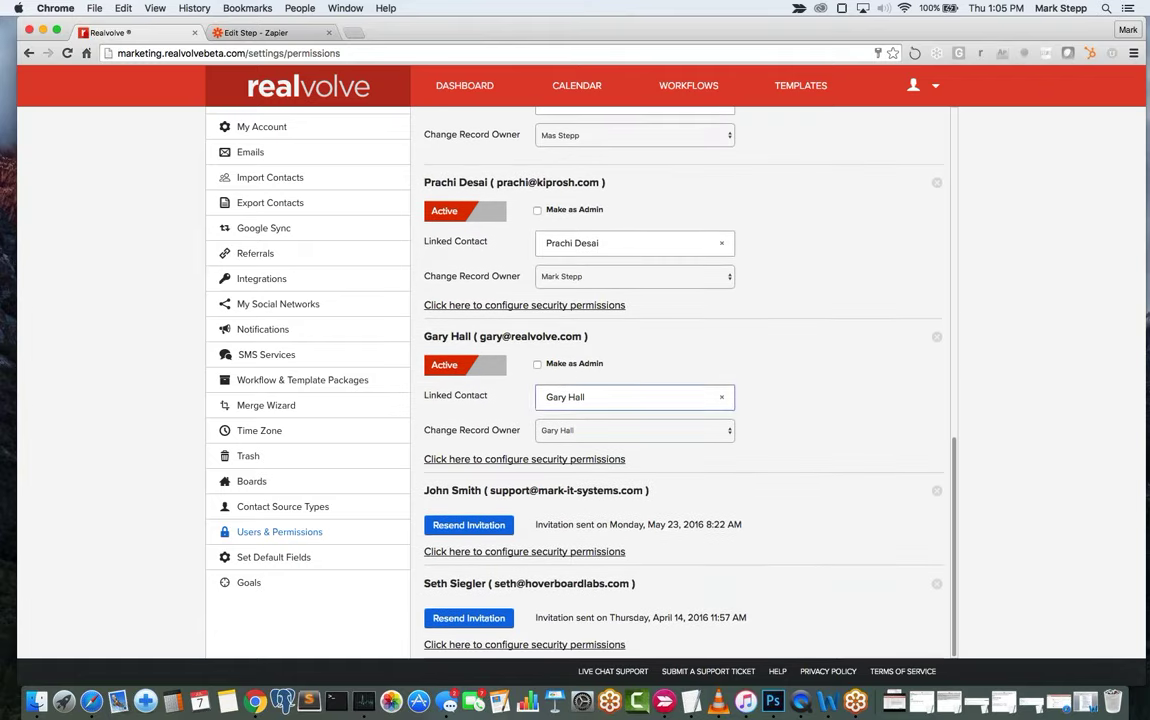
pyautogui.click(538, 365)
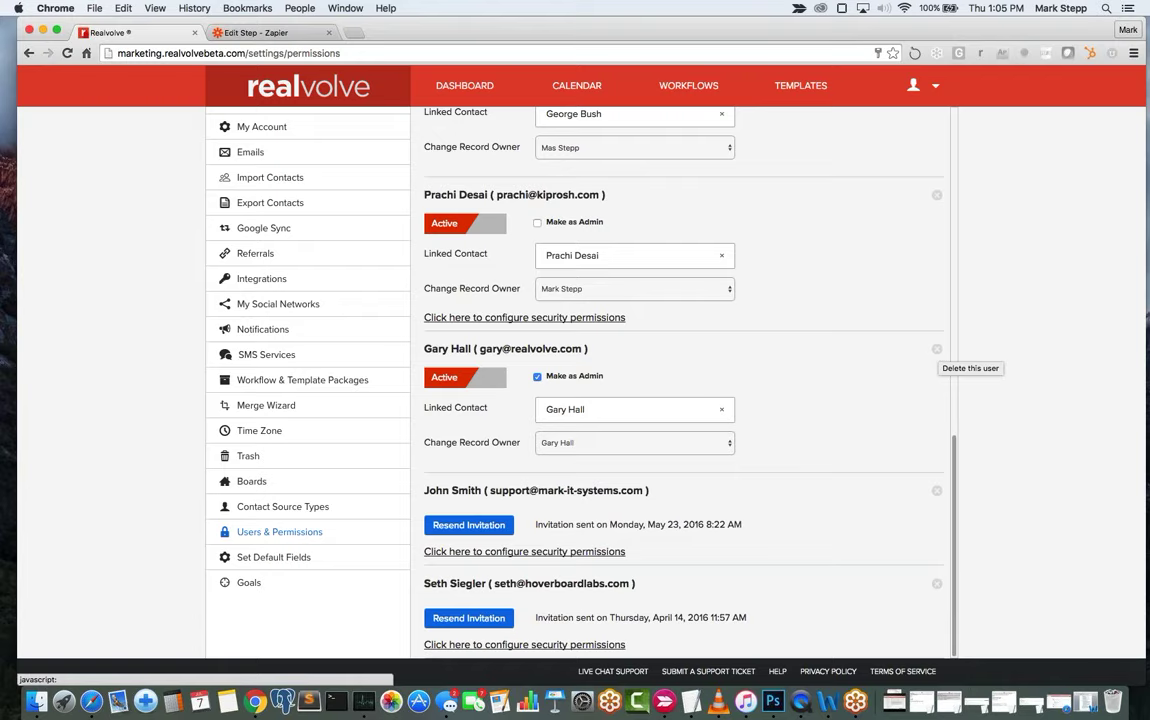
pyautogui.scroll(3, 938, 353)
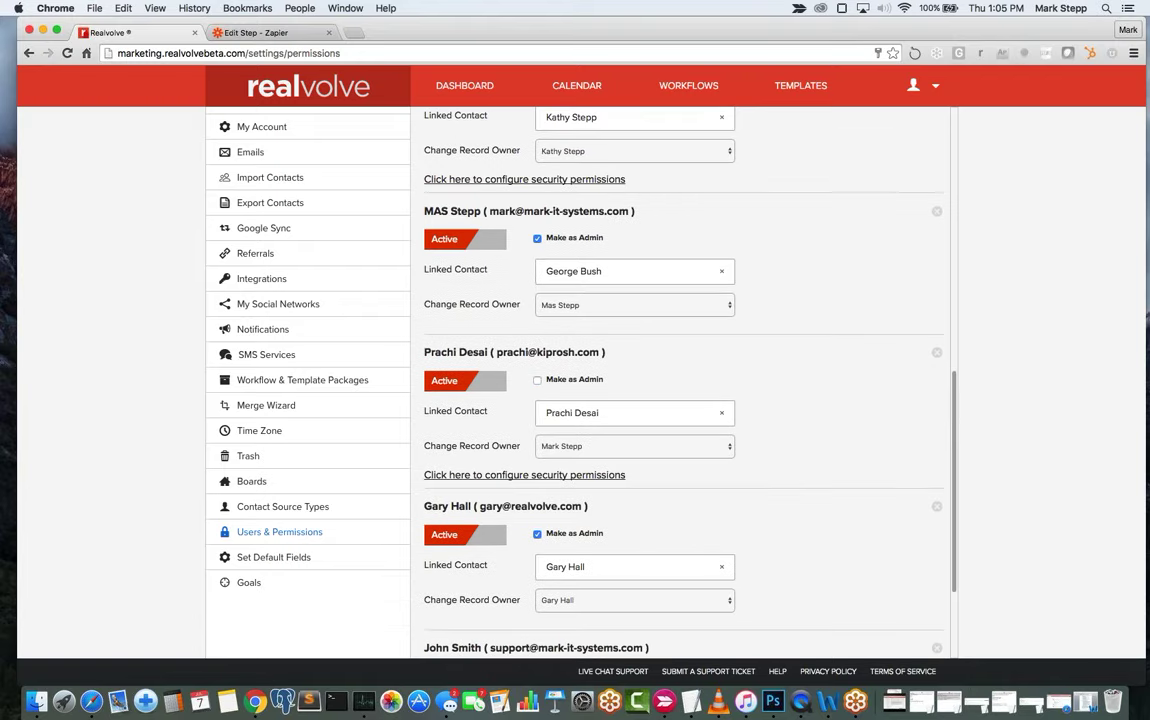
pyautogui.click(936, 211)
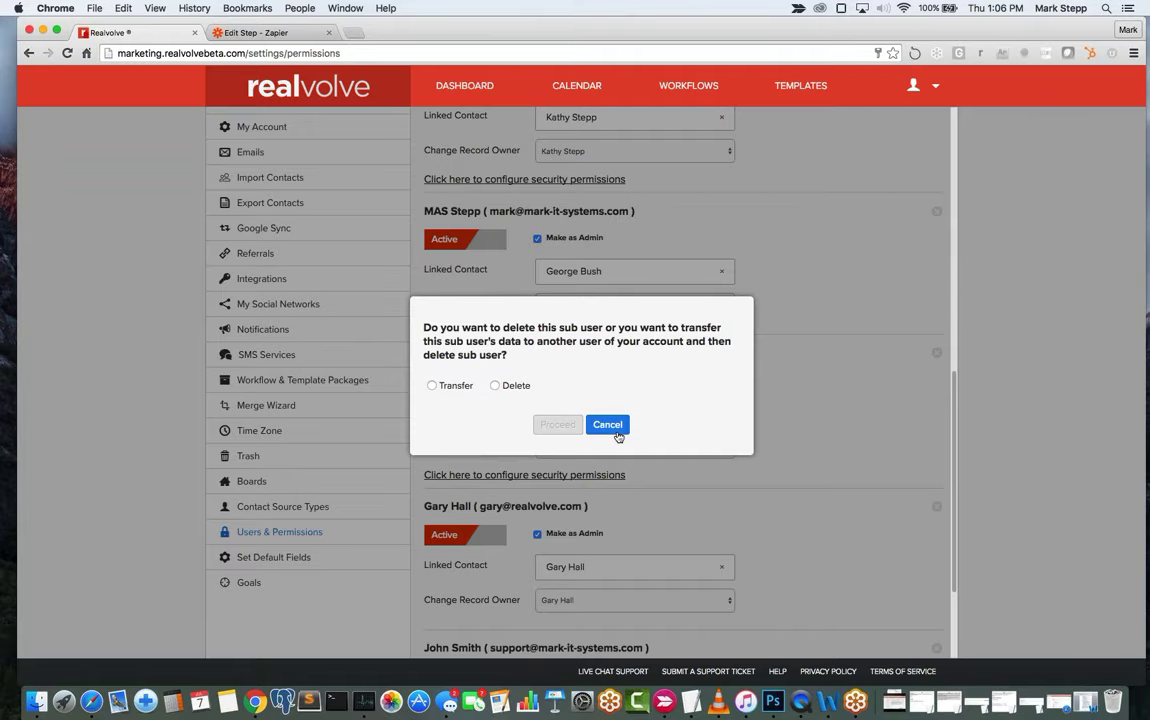
pyautogui.click(604, 426)
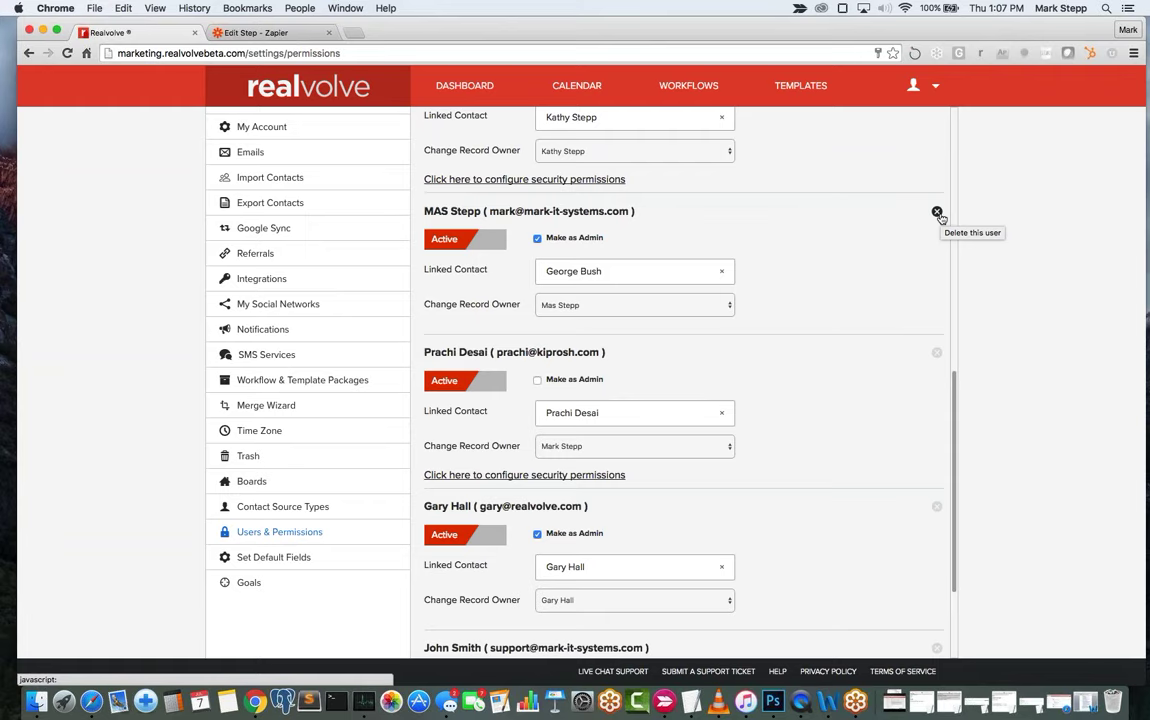
# Return to the dashboard and open the account owner's contact from Recently Viewed.
pyautogui.click(468, 87)
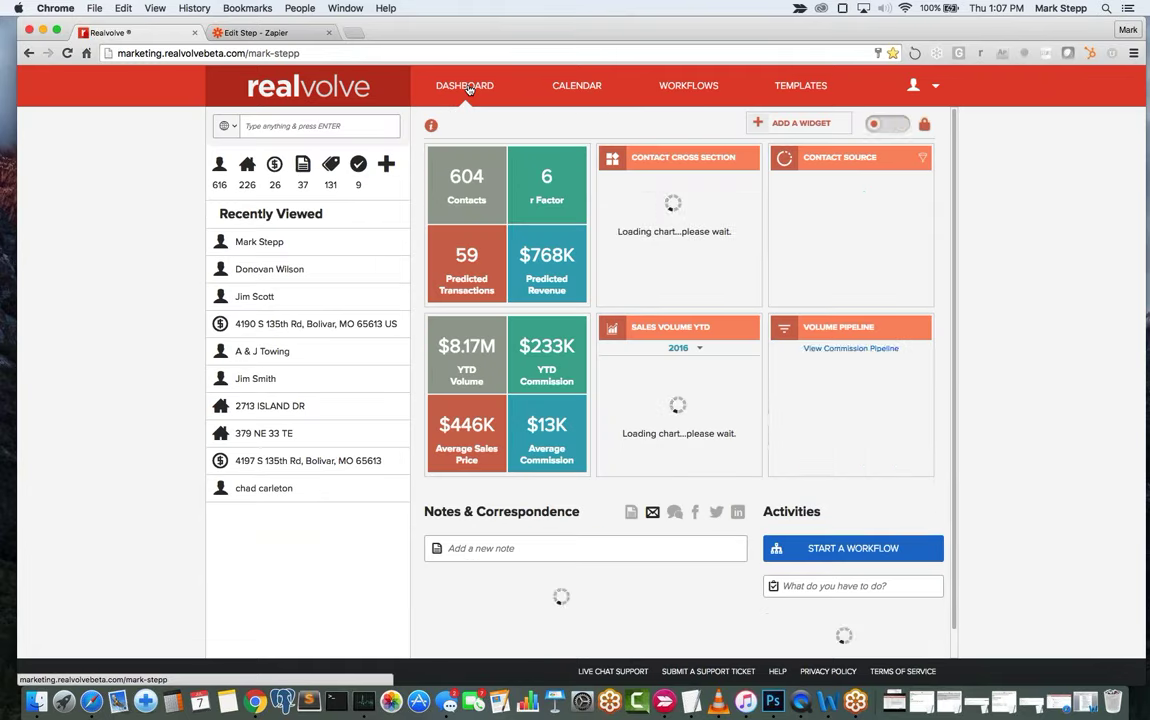
pyautogui.click(251, 245)
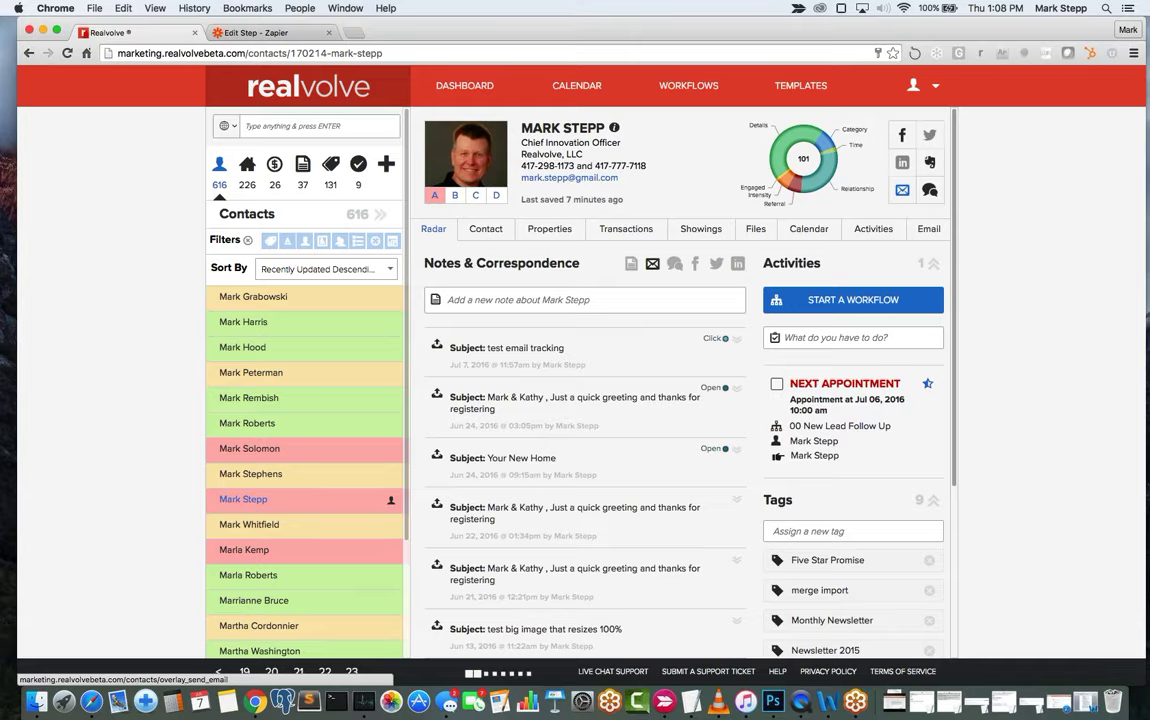
# Start a new email to the contact with subject 'New Test of Email Tracking'.
pyautogui.click(903, 190)
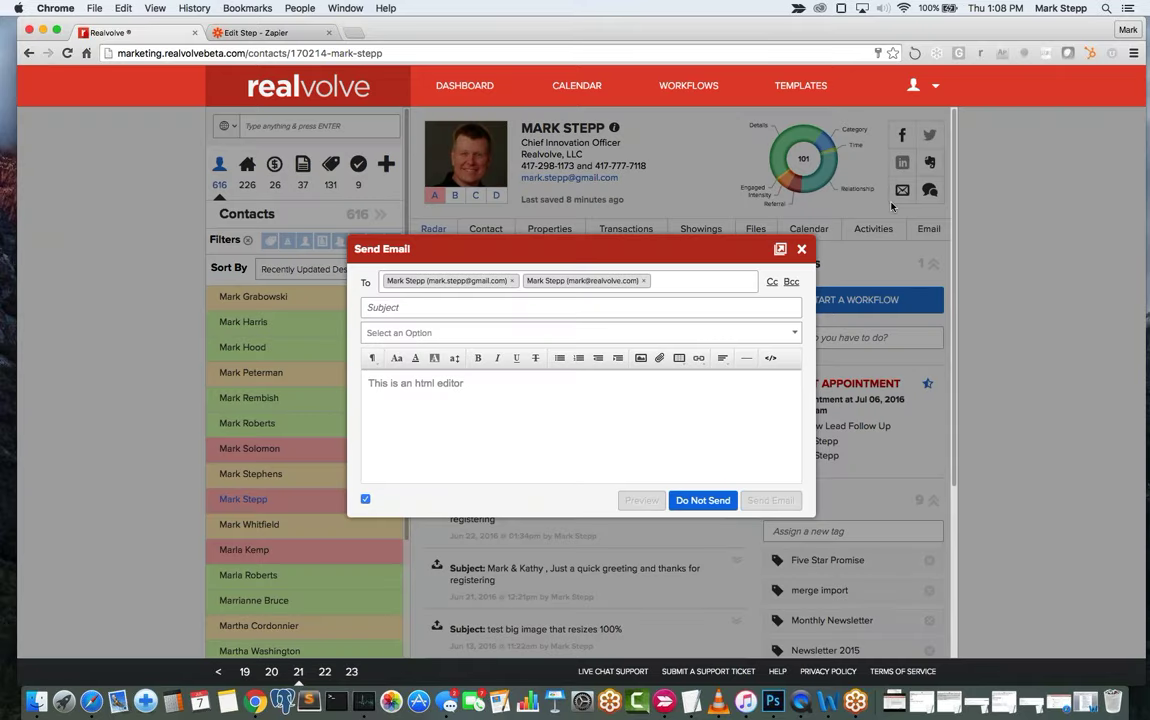
pyautogui.click(700, 281)
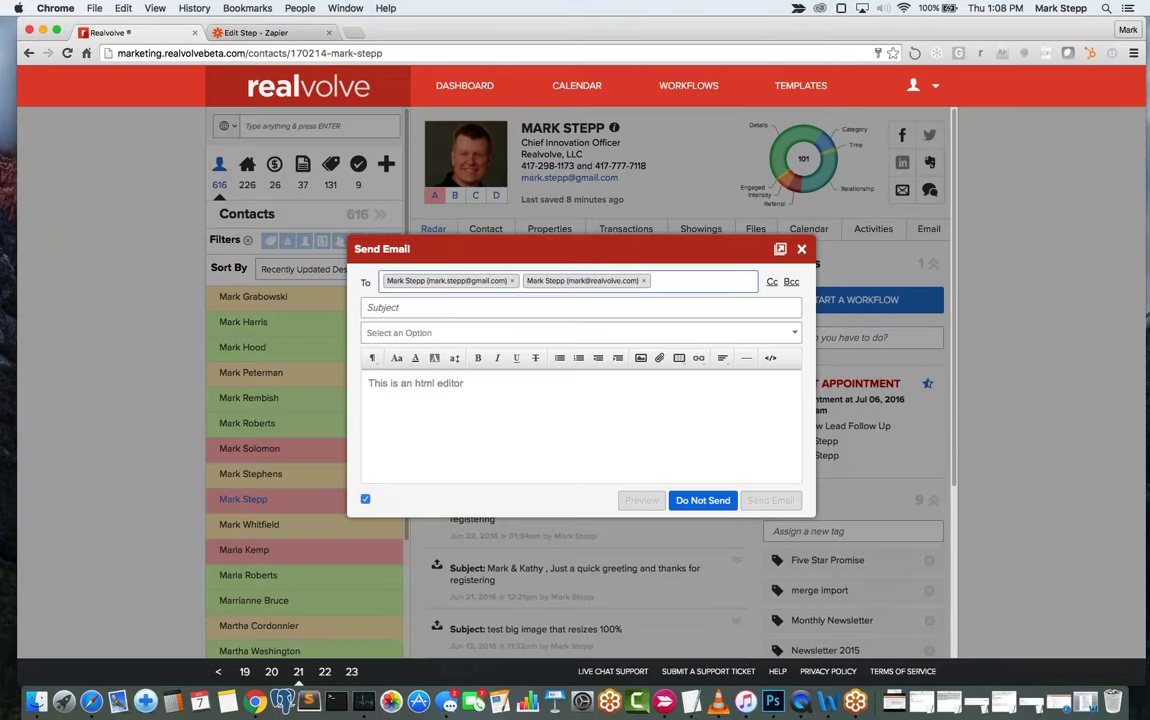
pyautogui.click(397, 306)
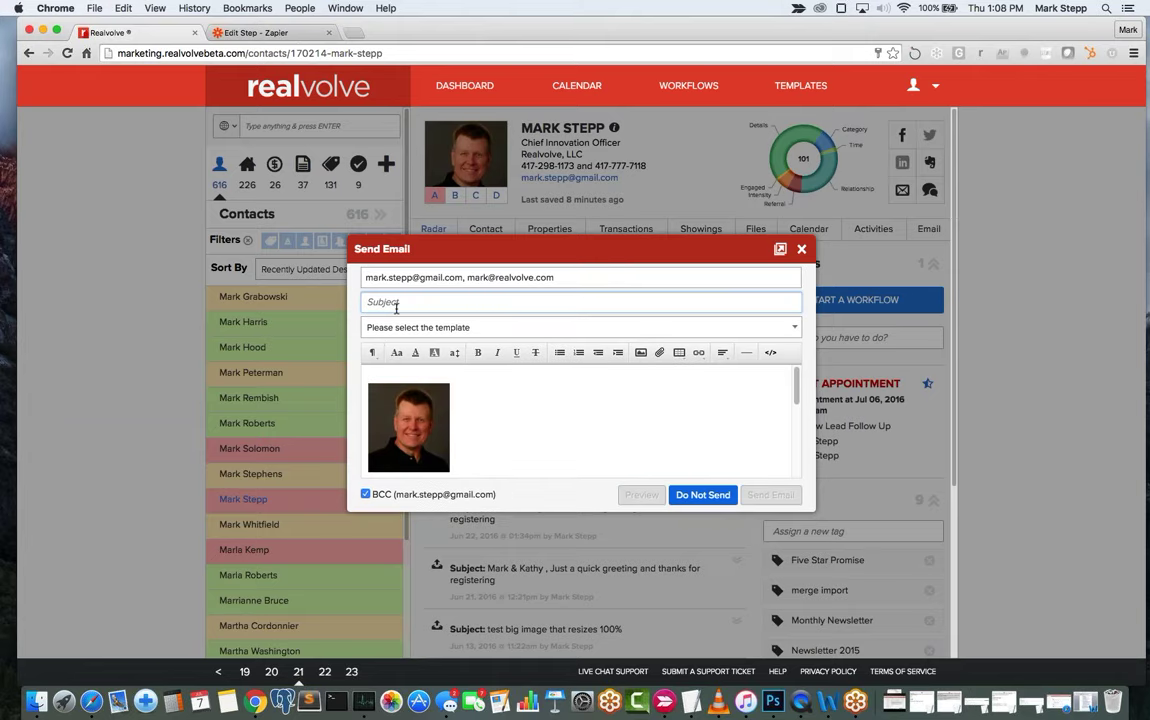
pyautogui.write('New Ti')
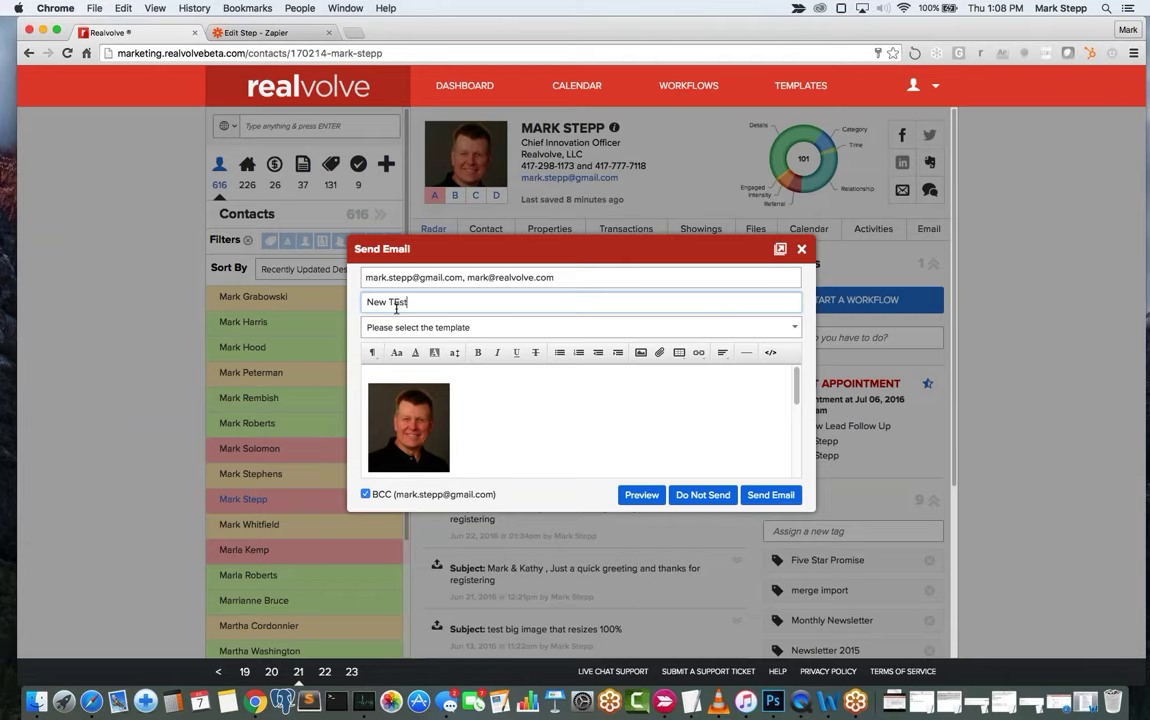
pyautogui.write('est of Email Tracking')
pyautogui.press('Tab')
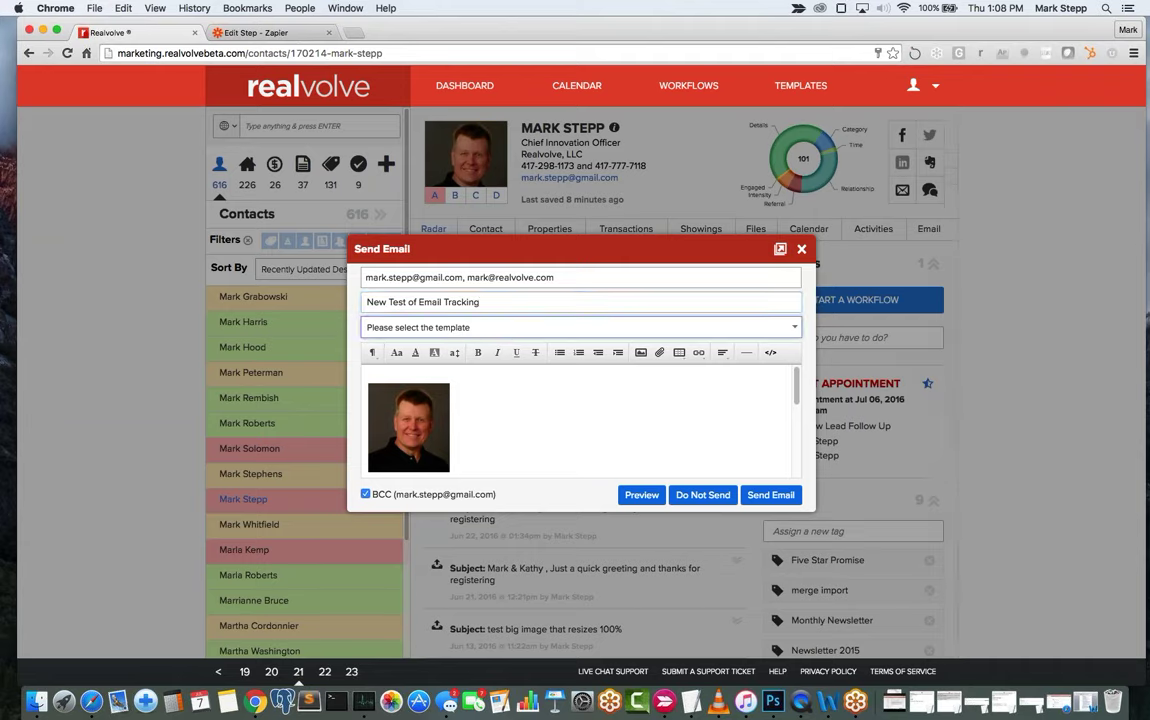
# Write 'Hello World - how is the tracking going?' above the photo and send the email.
pyautogui.click(406, 372)
pyautogui.press('Return')
pyautogui.click(406, 372)
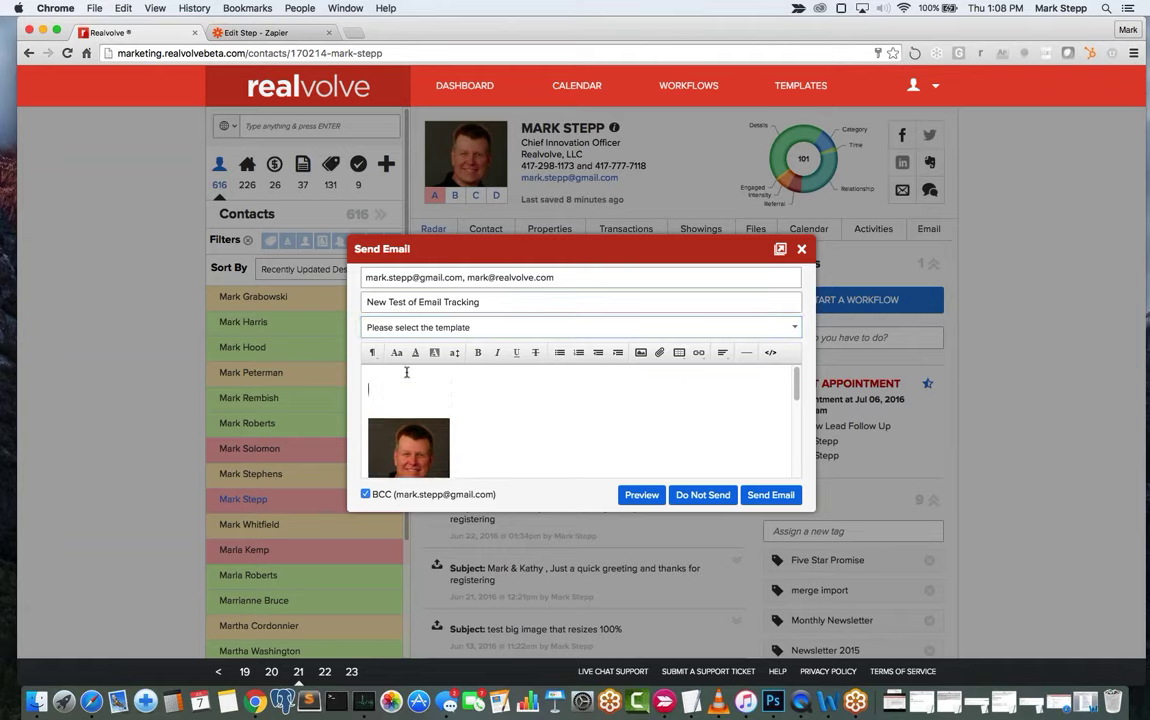
pyautogui.write('Hello World - how is the tracking going?')
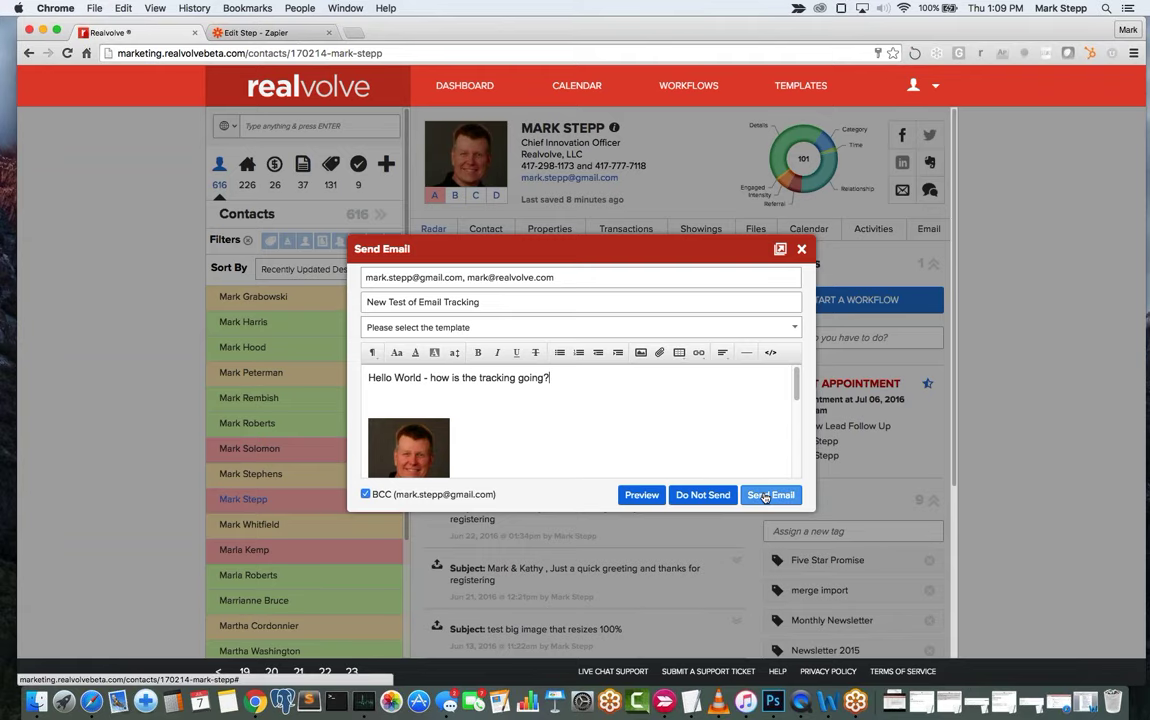
pyautogui.click(765, 496)
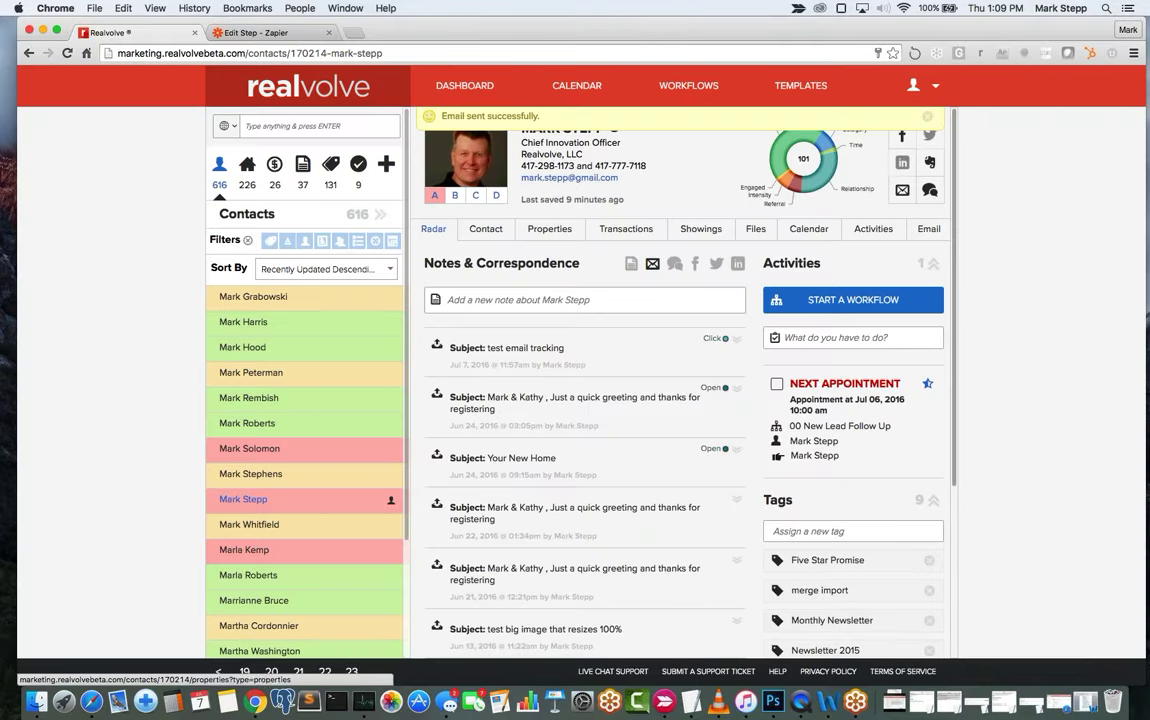
# Refresh the Radar correspondence repeatedly until the new email shows Delivered.
pyautogui.click(434, 230)
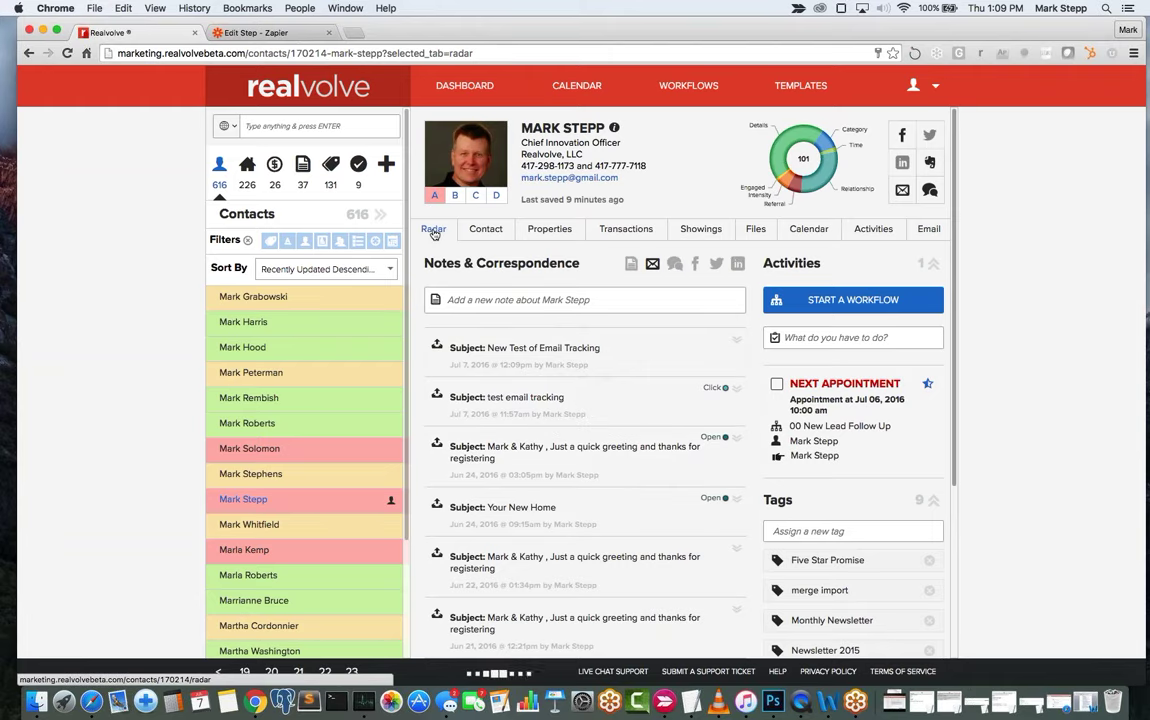
pyautogui.click(434, 231)
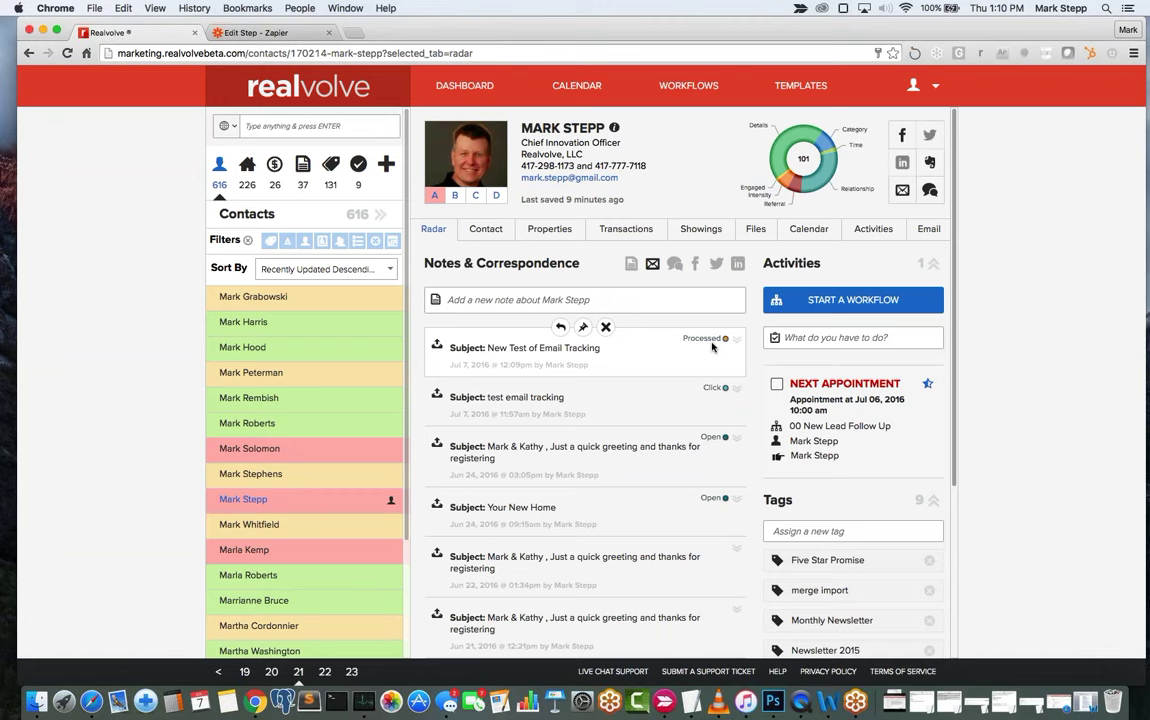
pyautogui.click(432, 232)
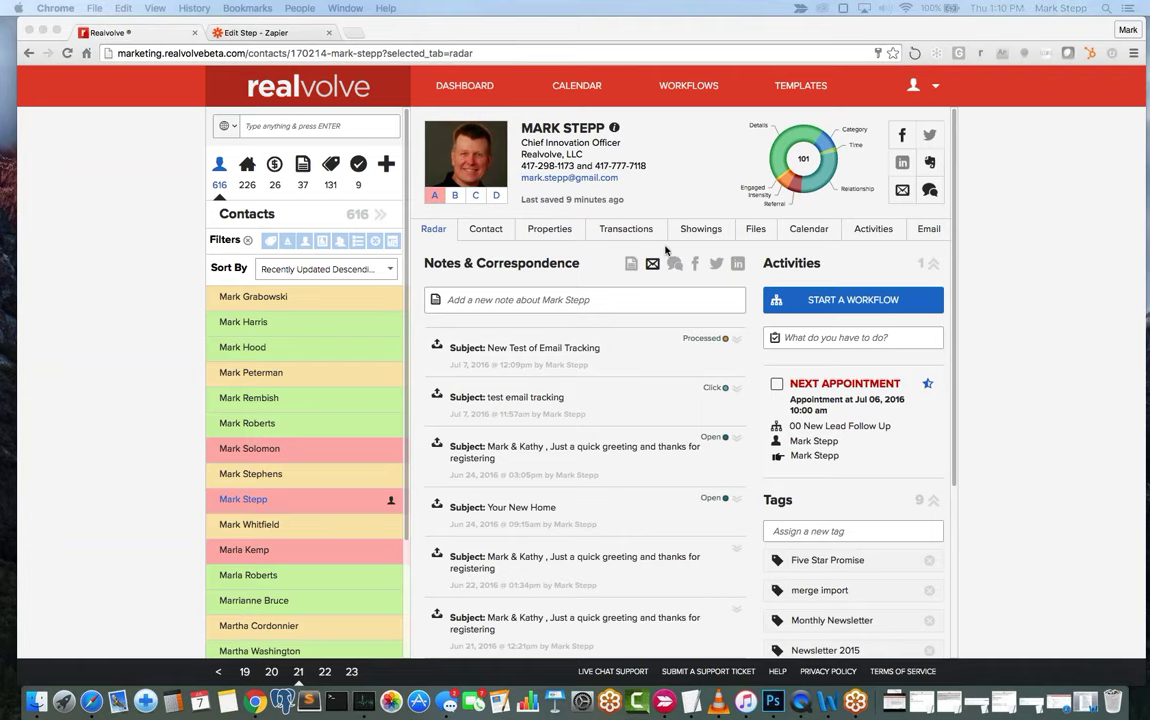
pyautogui.click(435, 233)
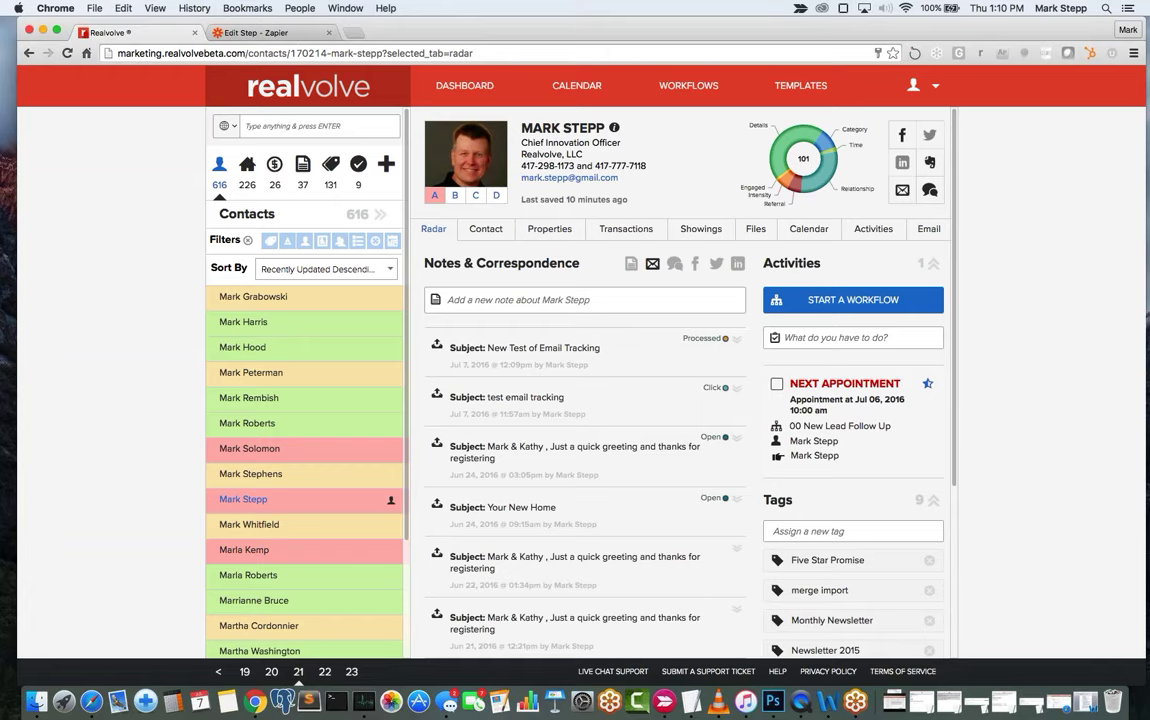
pyautogui.click(437, 233)
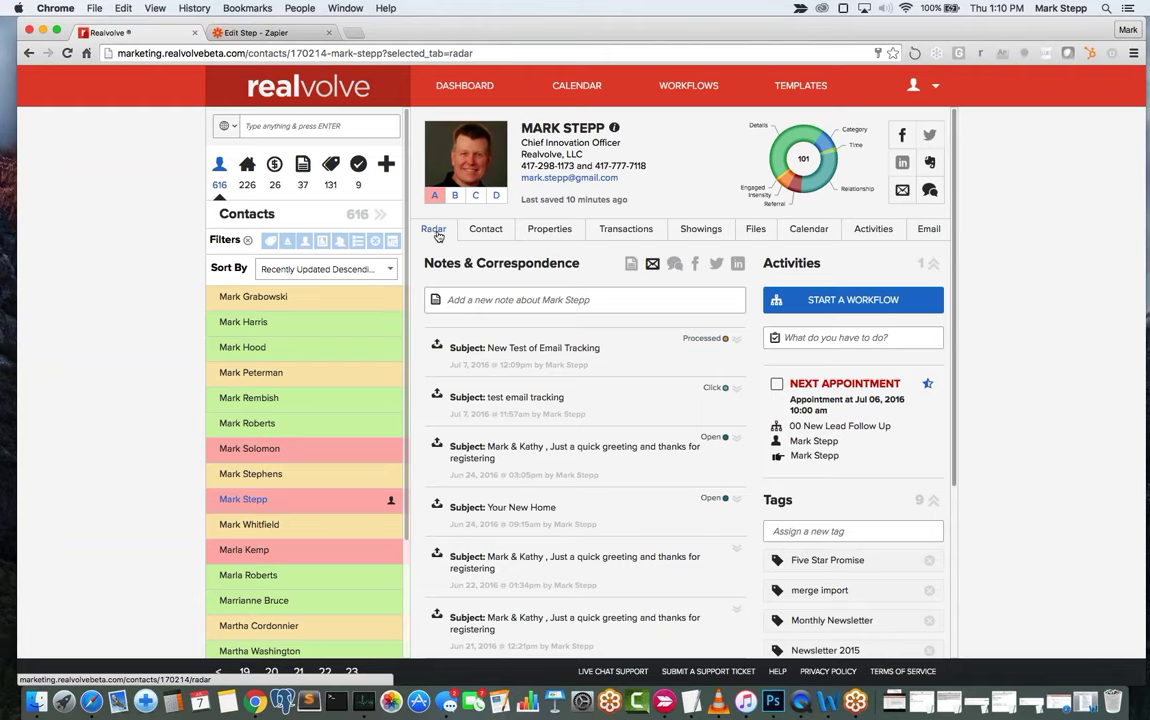
pyautogui.click(434, 229)
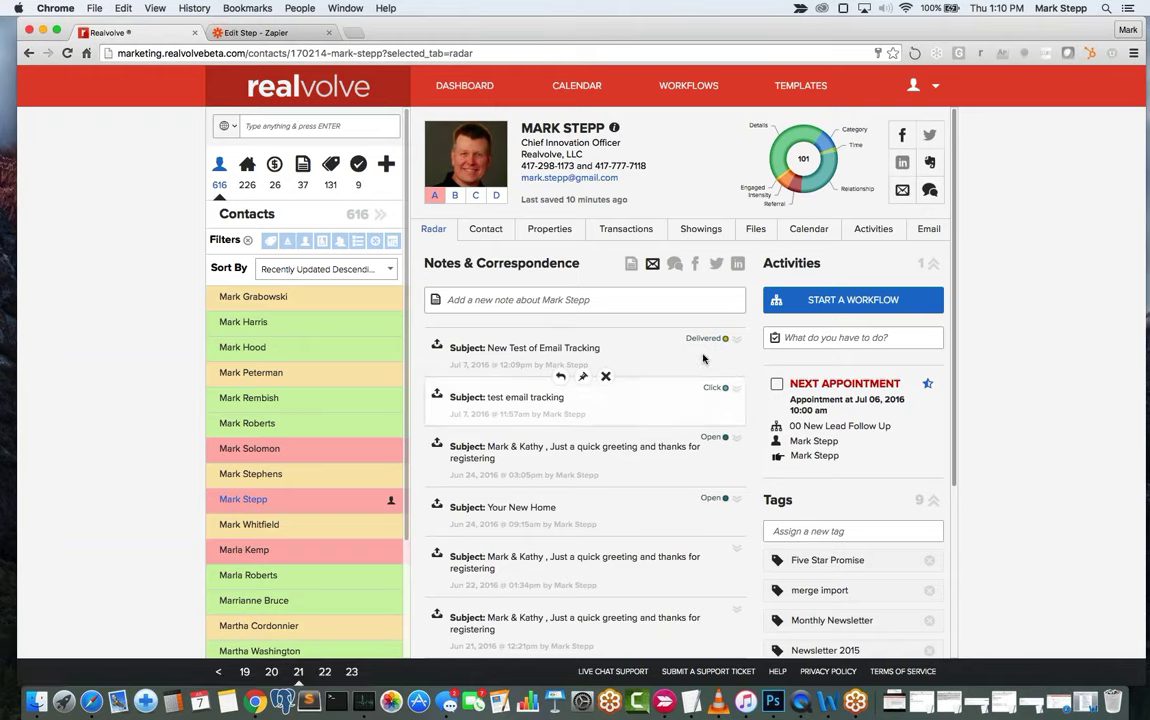
pyautogui.moveTo(705, 347)
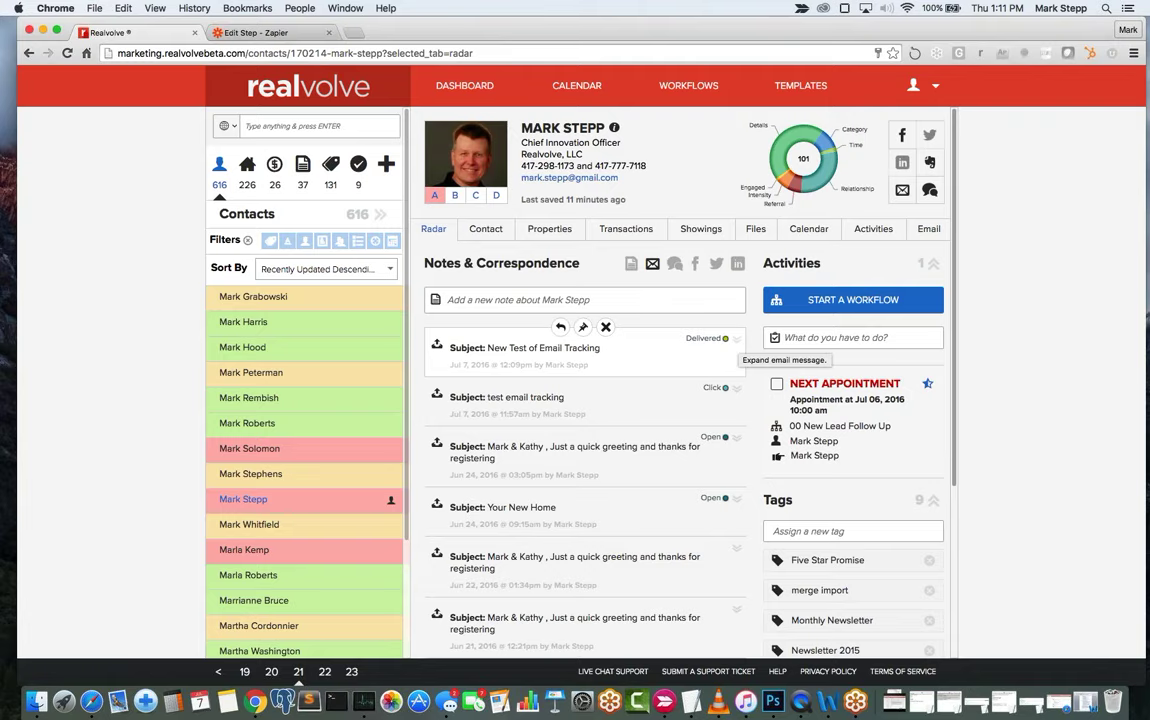
# Expand the New Test of Email Tracking email to read its body and signature.
pyautogui.click(737, 341)
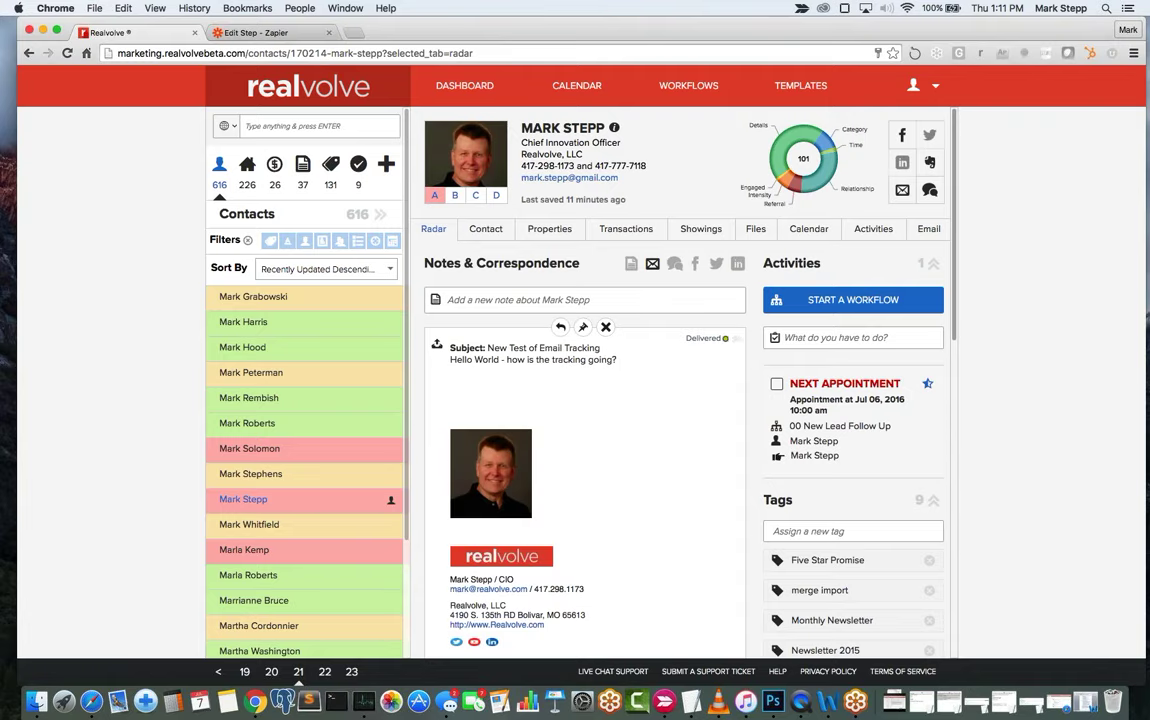
pyautogui.scroll(-3, 688, 420)
pyautogui.scroll(-5, 688, 423)
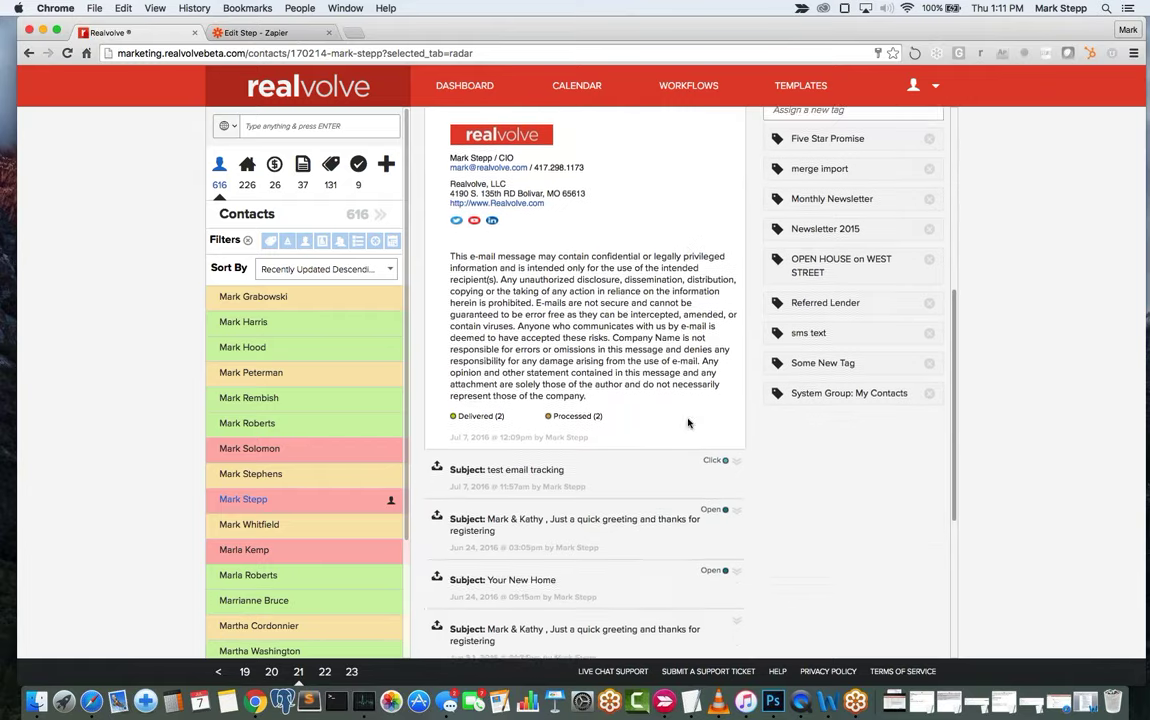
pyautogui.scroll(5, 688, 422)
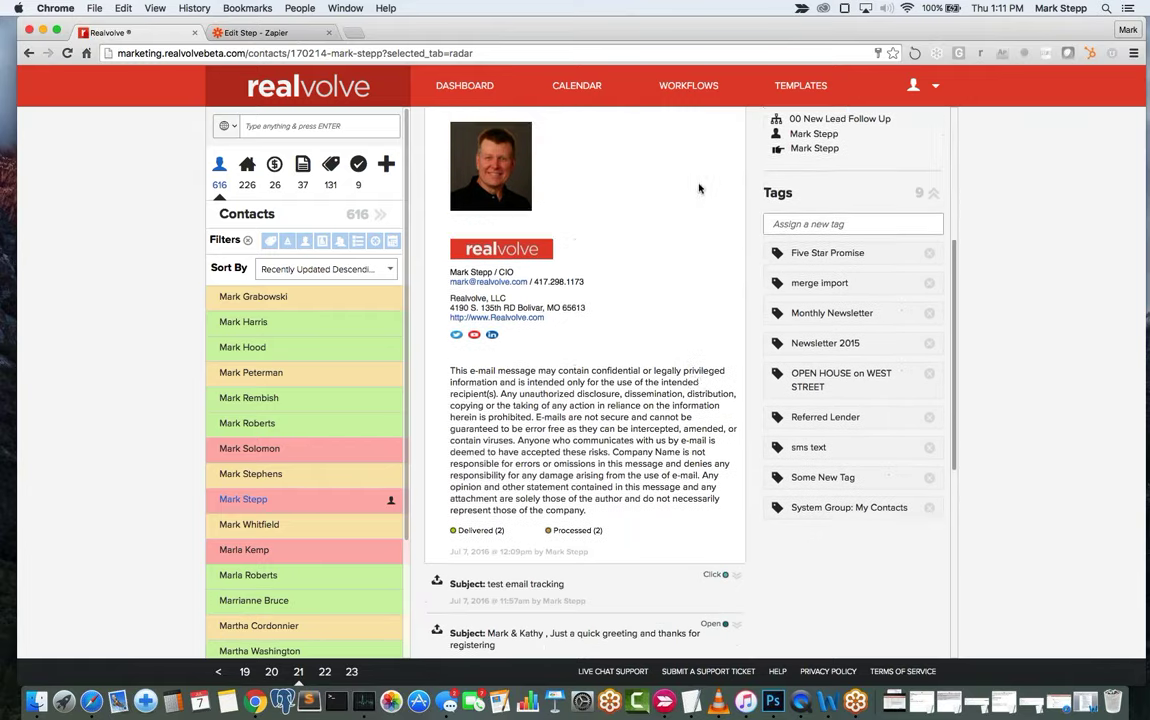
pyautogui.rightClick(700, 184)
pyautogui.click(693, 274)
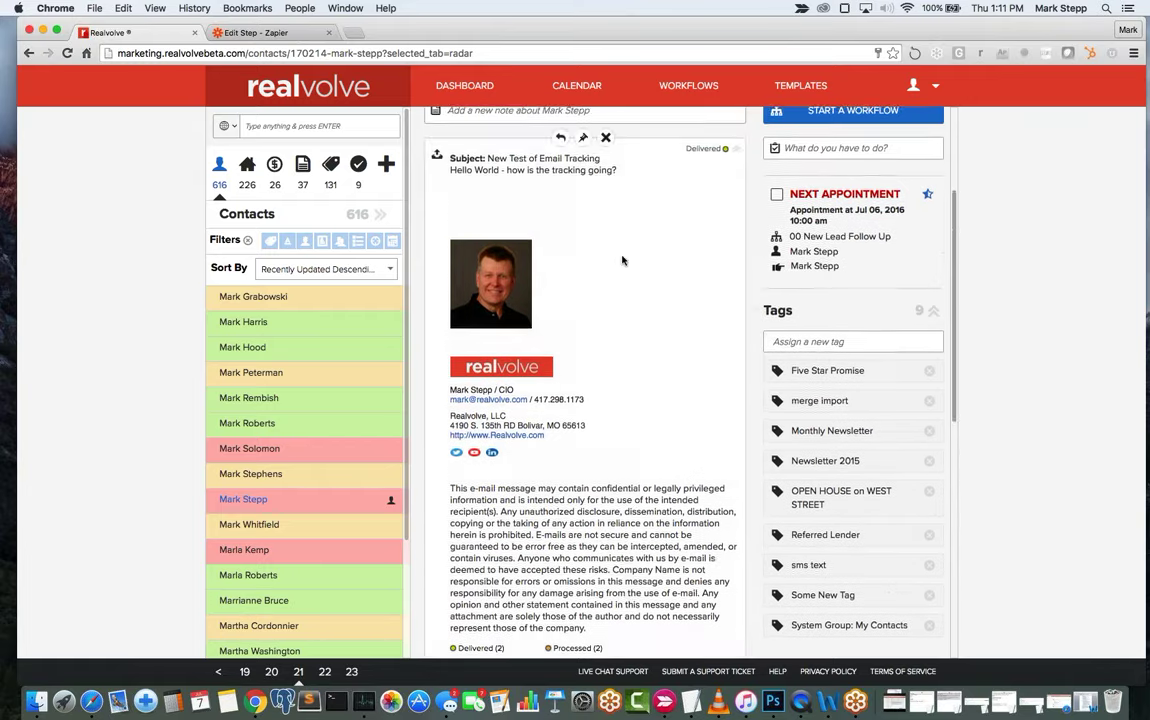
pyautogui.scroll(-5, 634, 270)
pyautogui.scroll(-1, 634, 274)
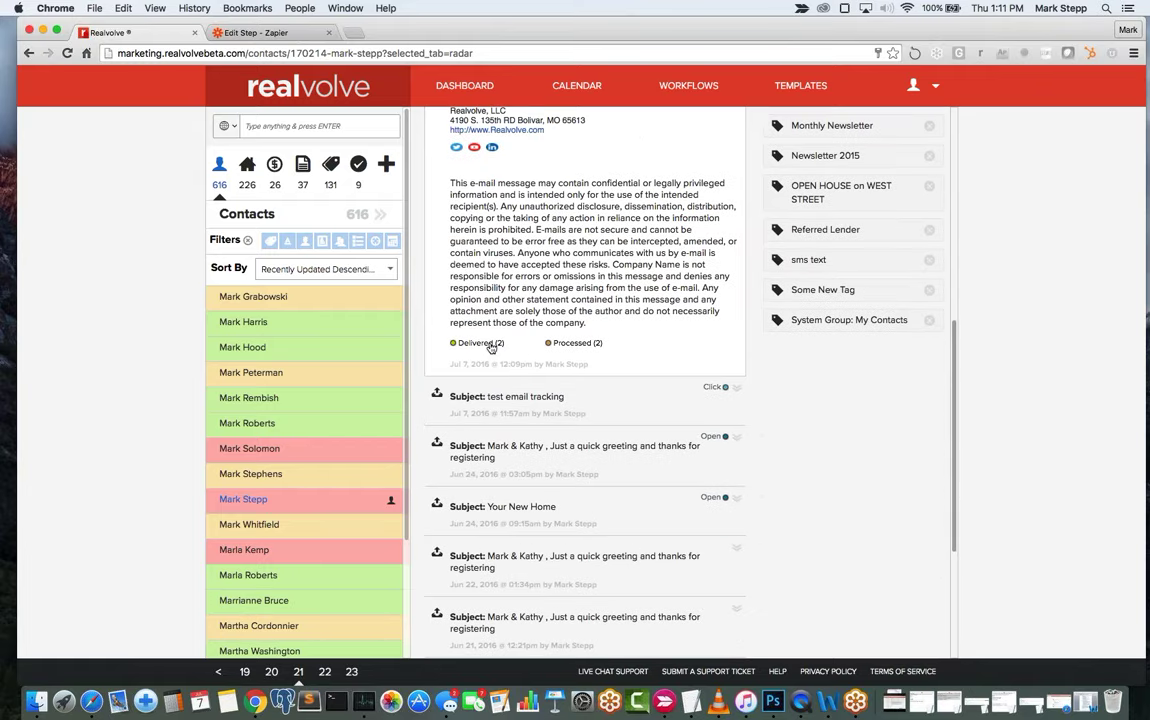
# View the email's Processed (2) and Delivered (2) recipient lists.
pyautogui.click(585, 346)
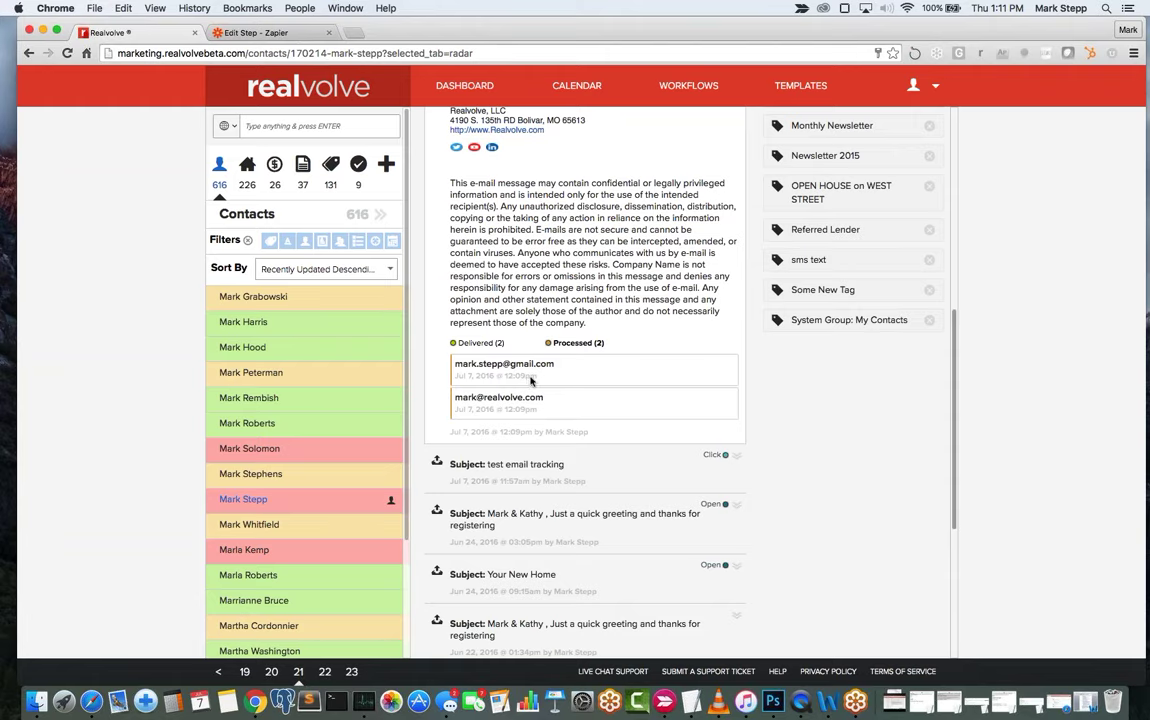
pyautogui.click(481, 343)
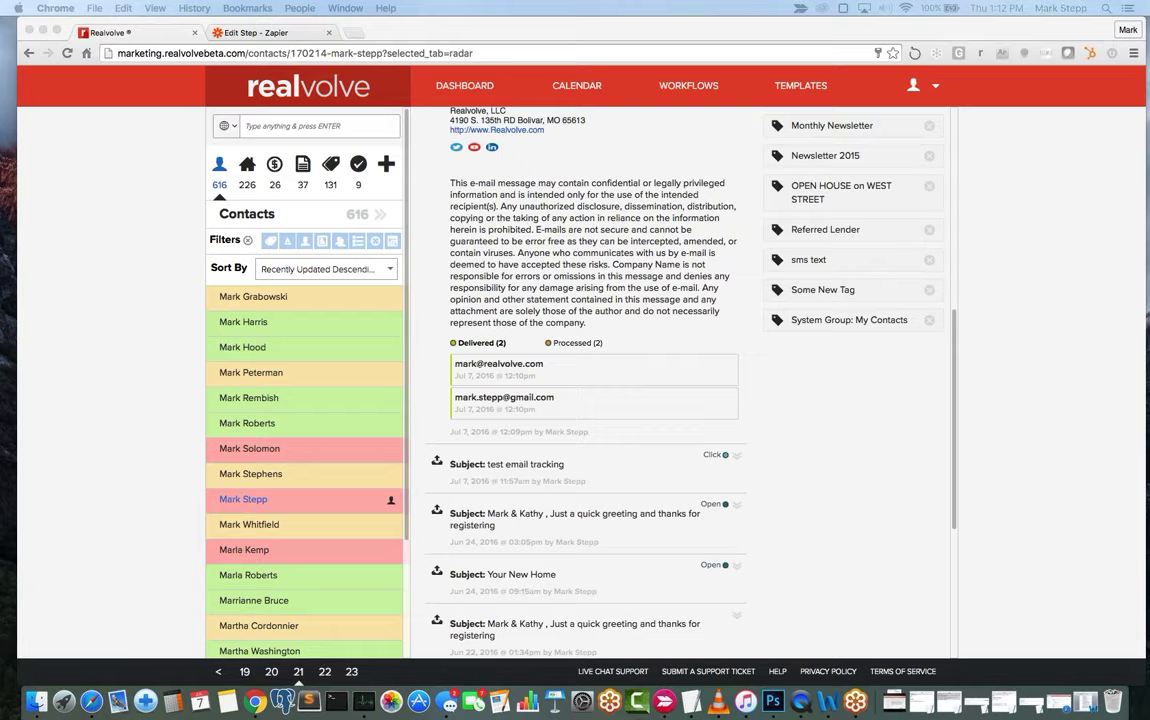
pyautogui.scroll(2, 672, 235)
pyautogui.scroll(8, 672, 235)
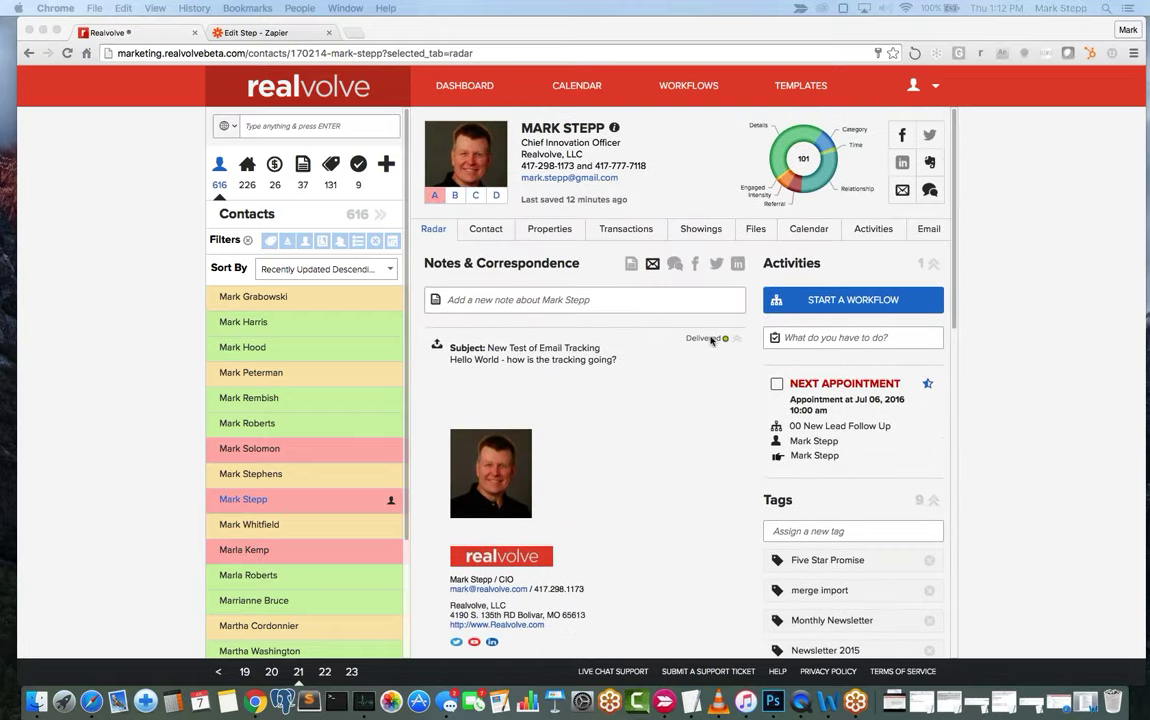
# Refresh and expand the email to see its Delivered (2) and Open (1) recipients.
pyautogui.click(434, 232)
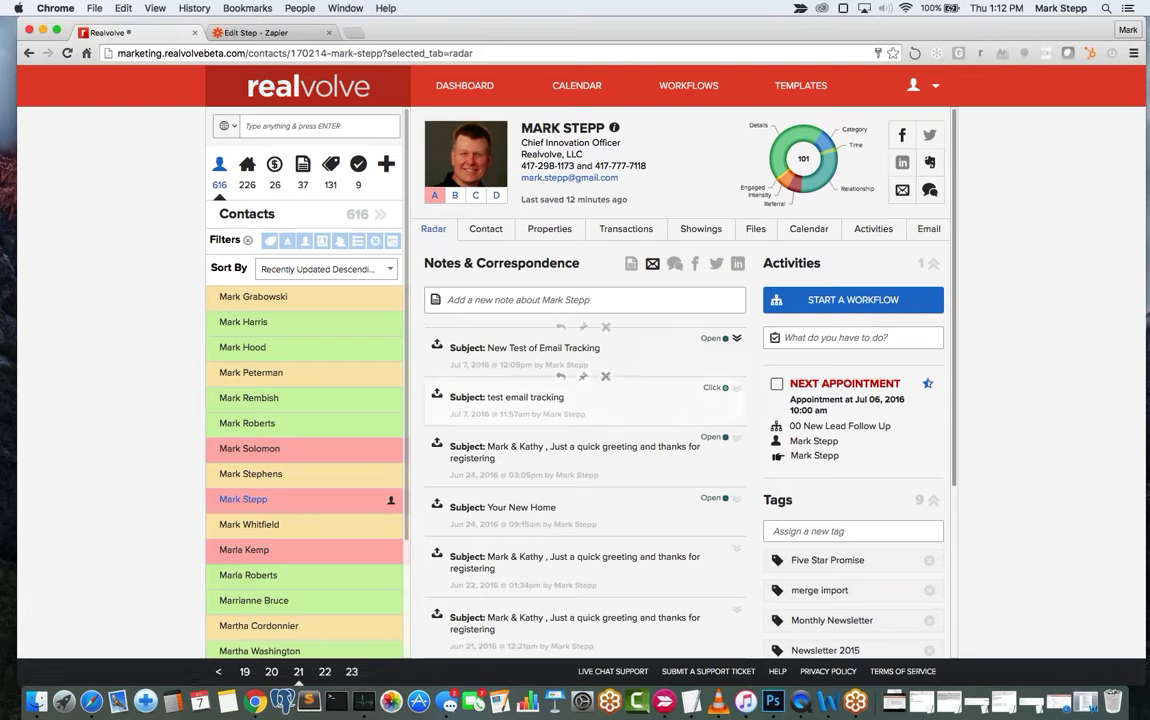
pyautogui.click(737, 341)
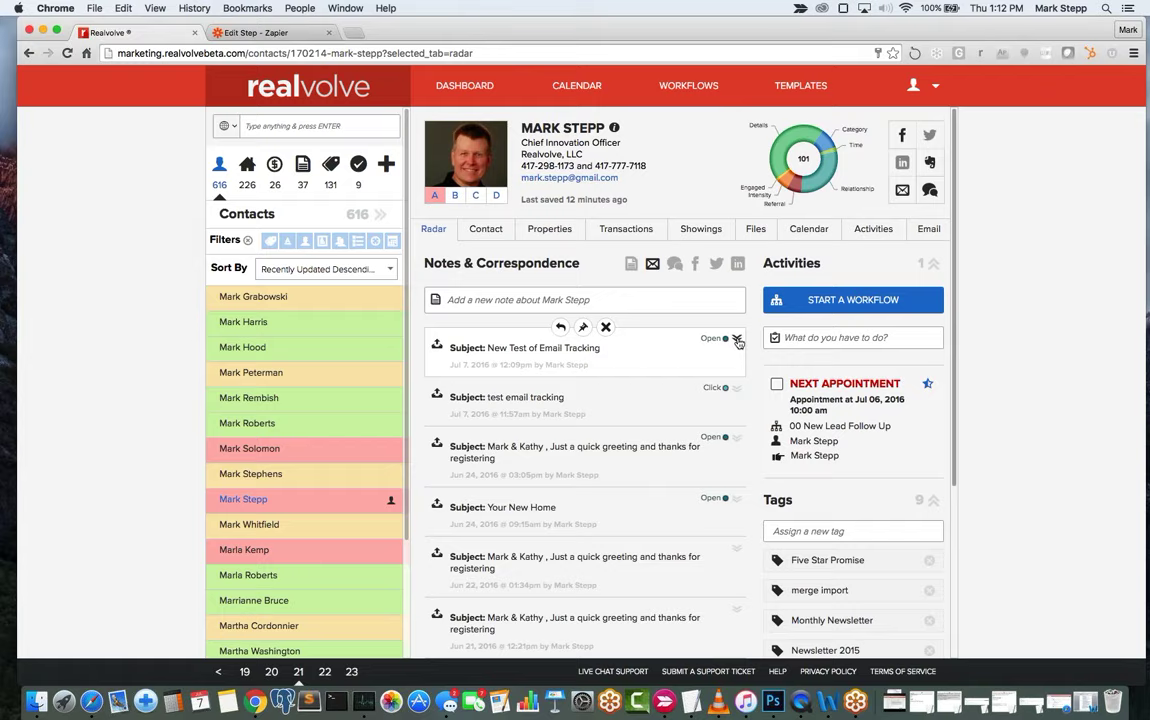
pyautogui.scroll(-5, 699, 413)
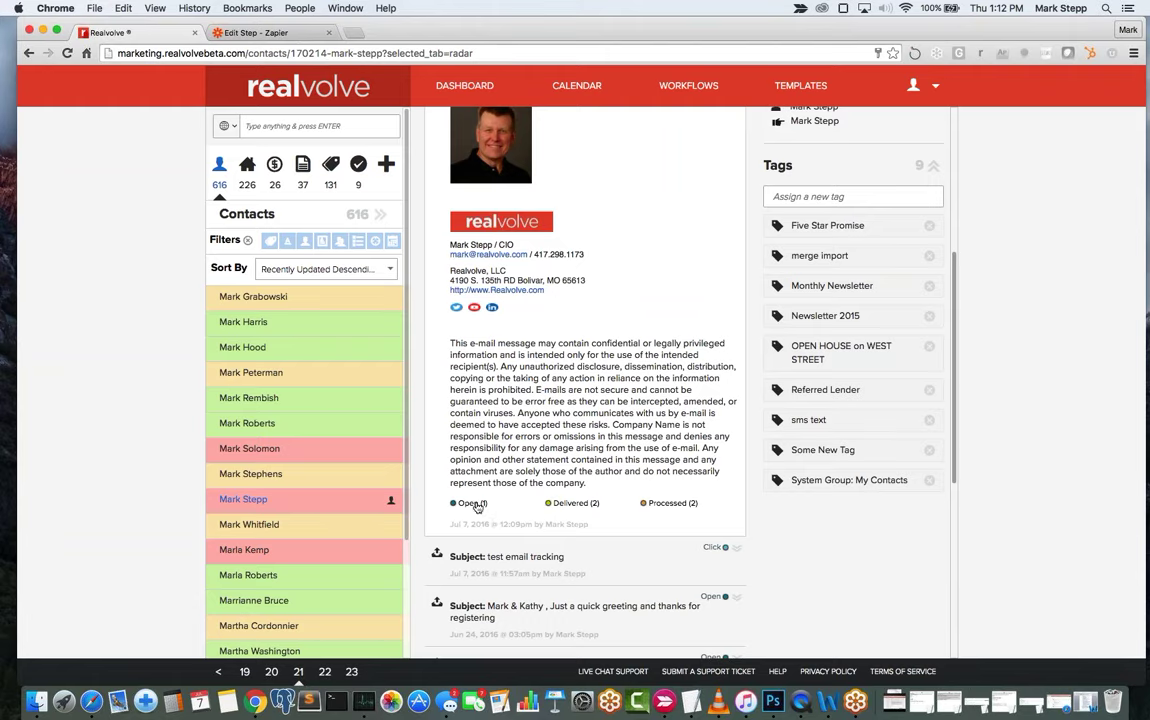
pyautogui.click(573, 503)
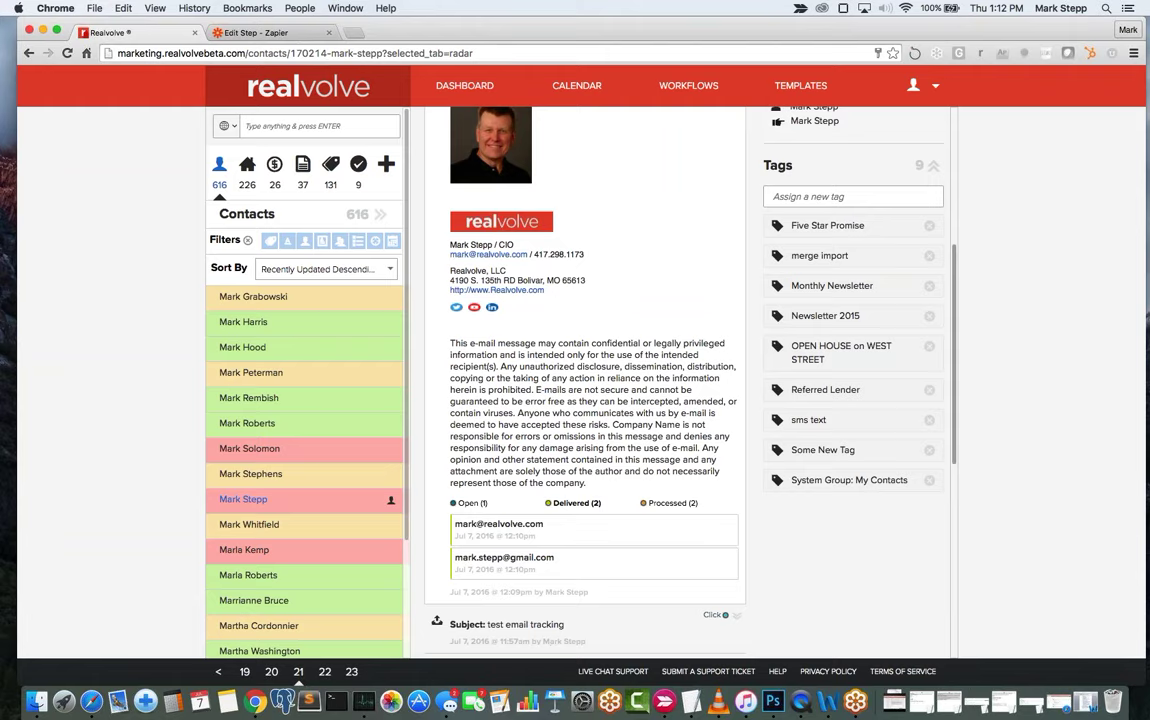
pyautogui.click(470, 503)
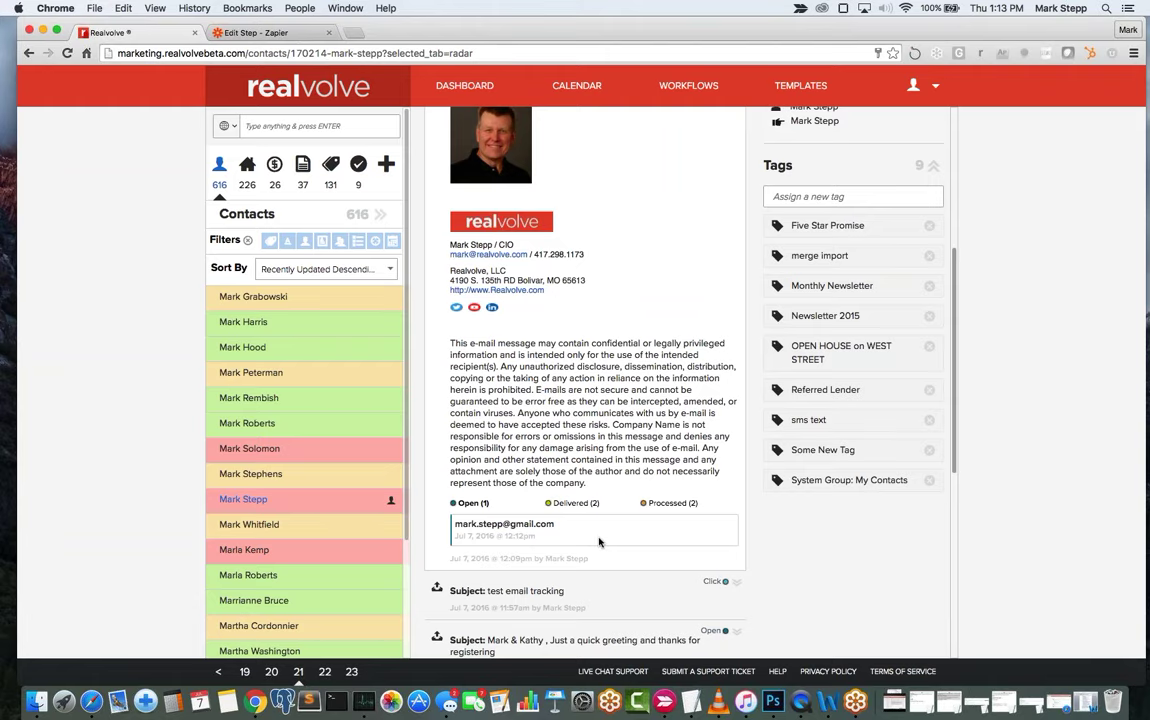
# Refresh the correspondence list until the email's status shows Click.
pyautogui.click(598, 542)
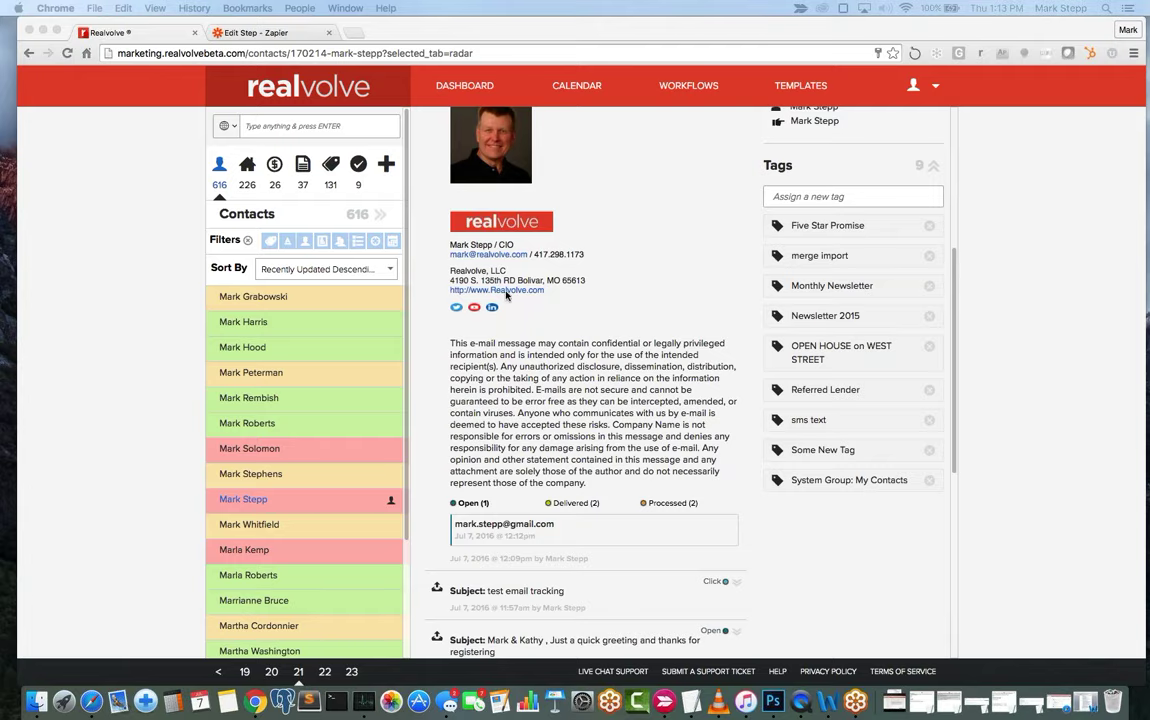
pyautogui.scroll(6, 615, 380)
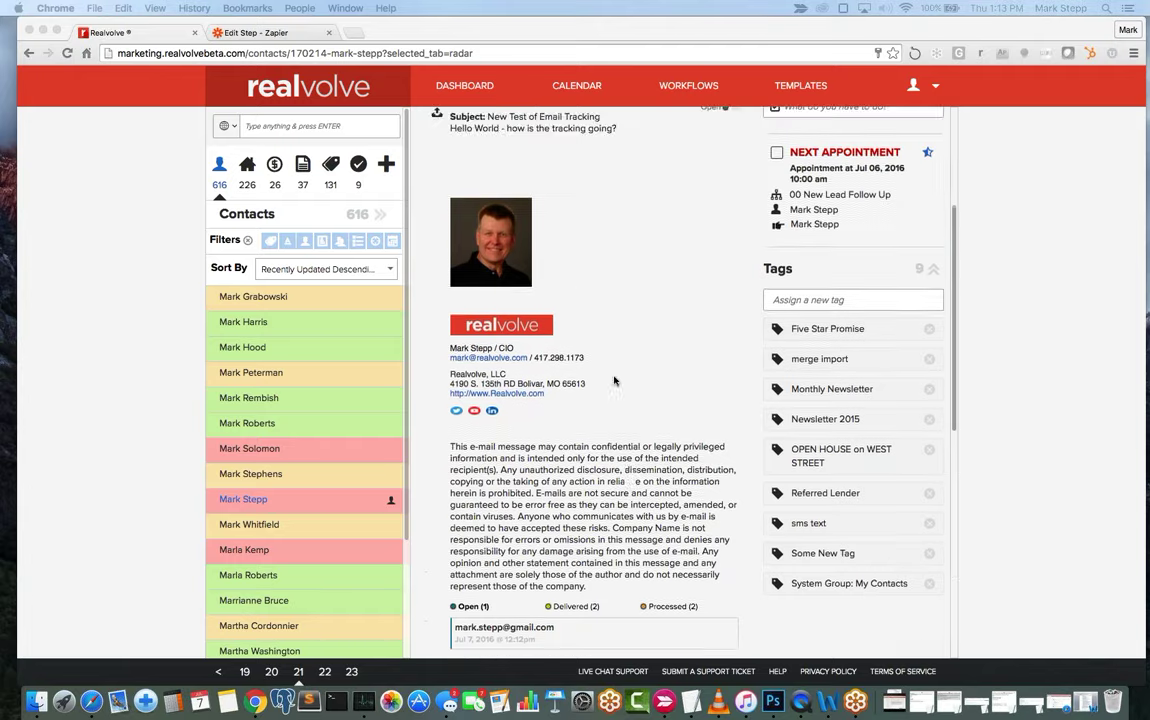
pyautogui.click(433, 231)
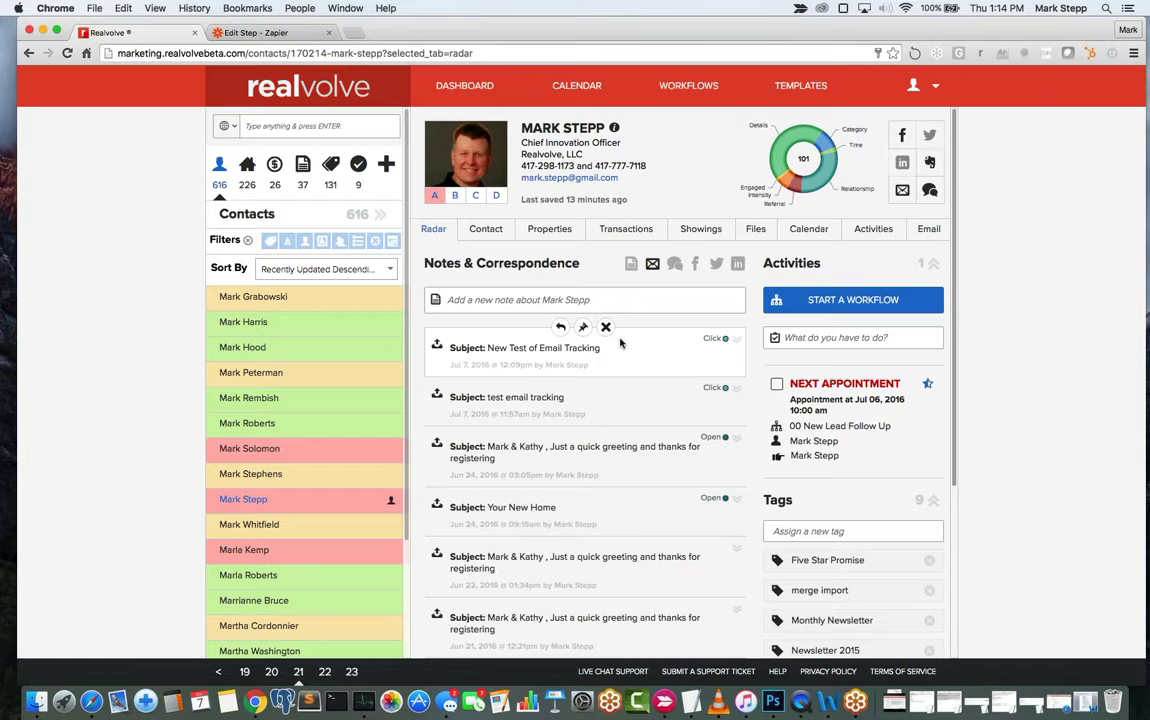
pyautogui.click(737, 341)
pyautogui.scroll(-10, 628, 409)
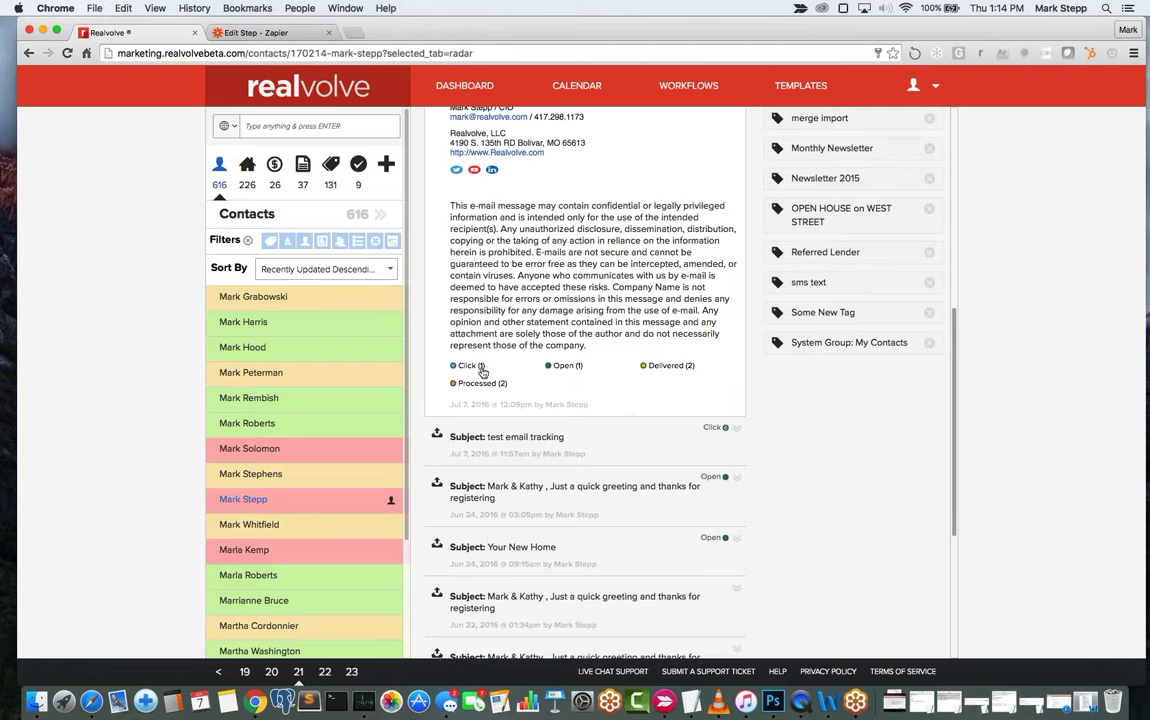
pyautogui.click(472, 366)
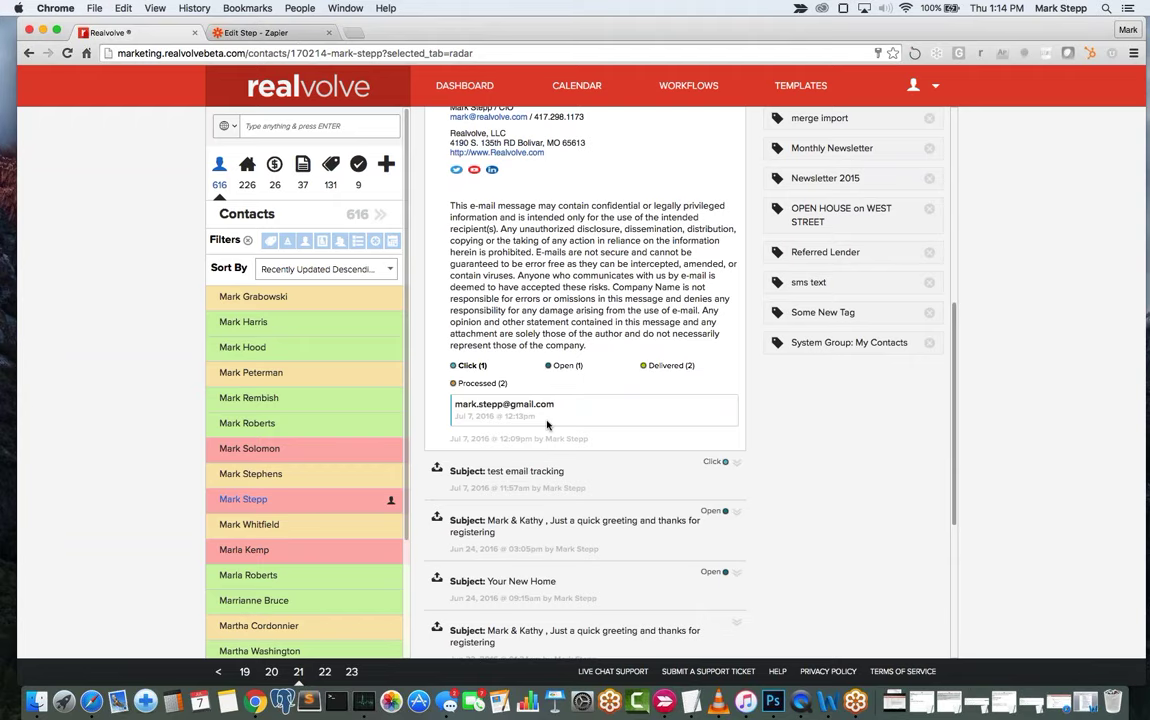
pyautogui.scroll(4, 600, 262)
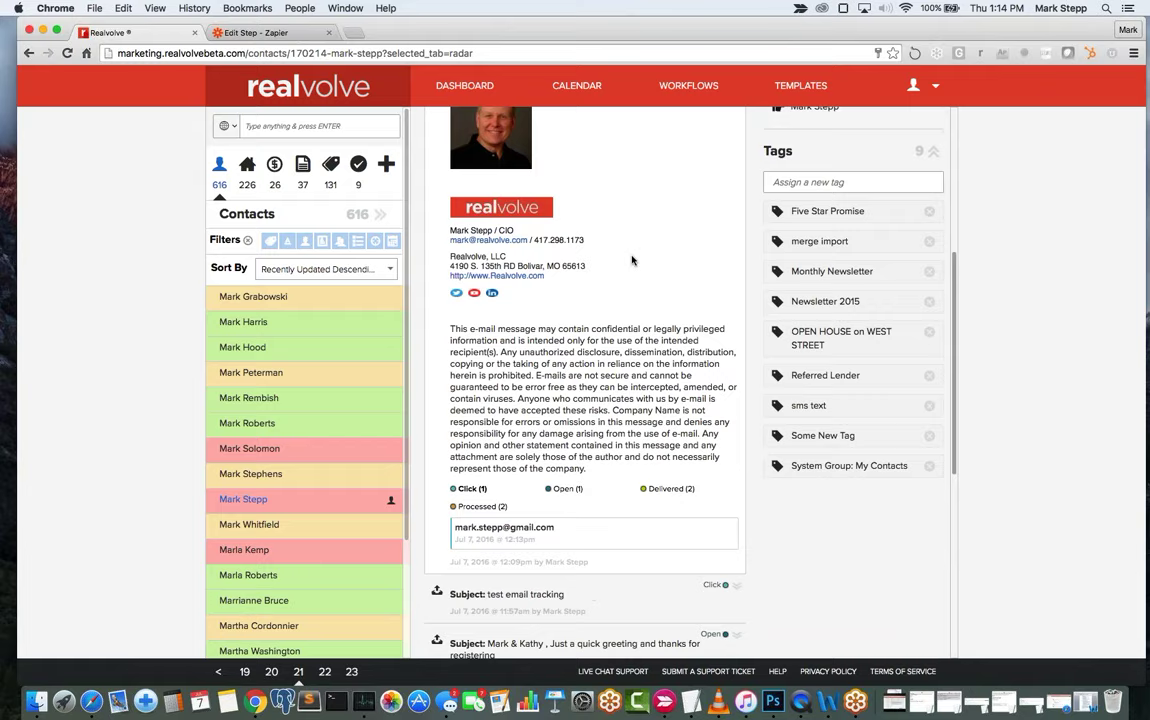
pyautogui.scroll(3, 631, 260)
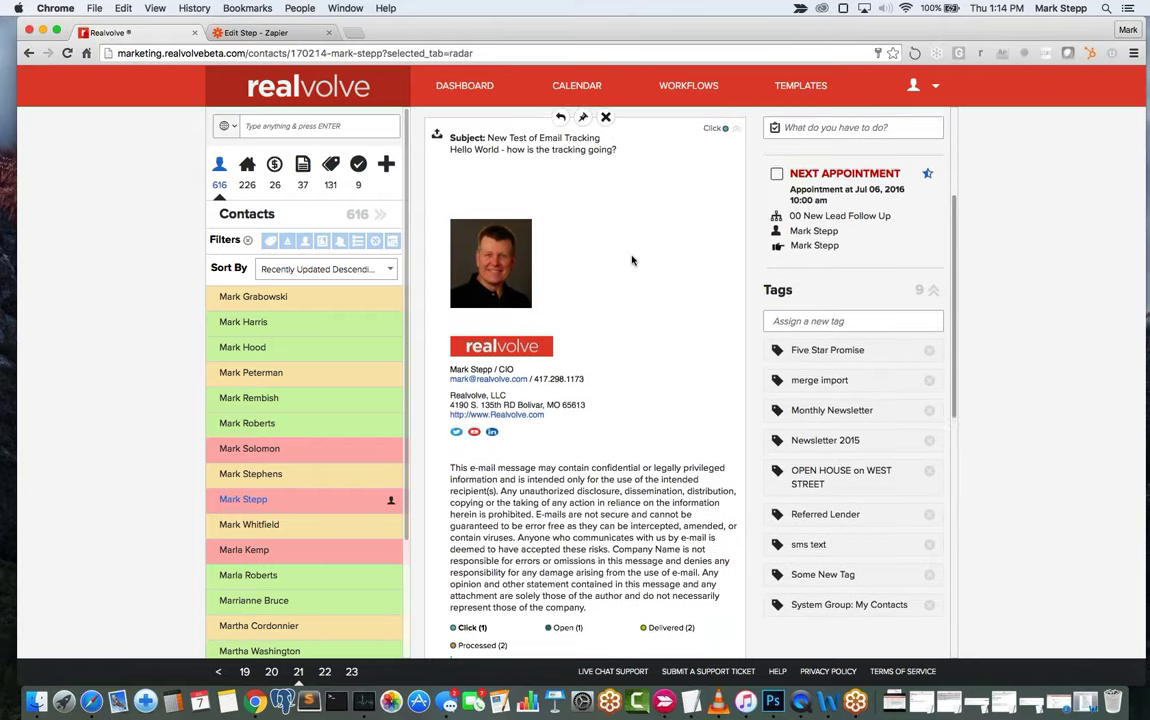
pyautogui.scroll(-1, 631, 260)
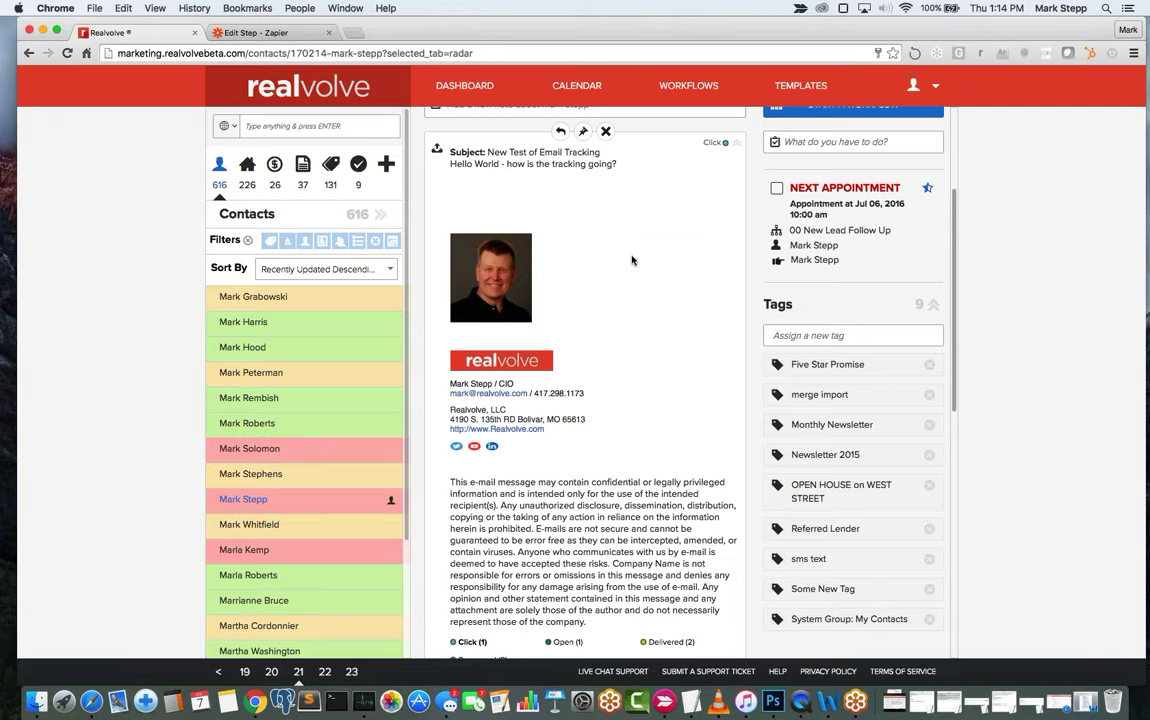
pyautogui.scroll(-2, 673, 308)
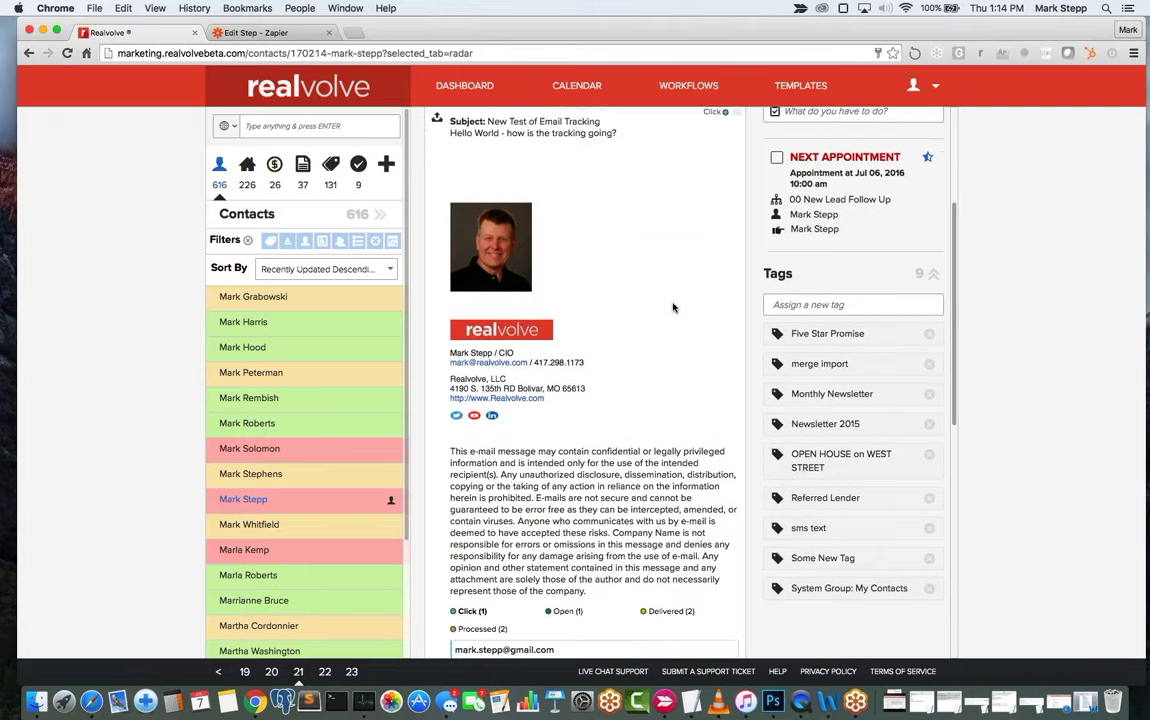
pyautogui.scroll(-2, 673, 308)
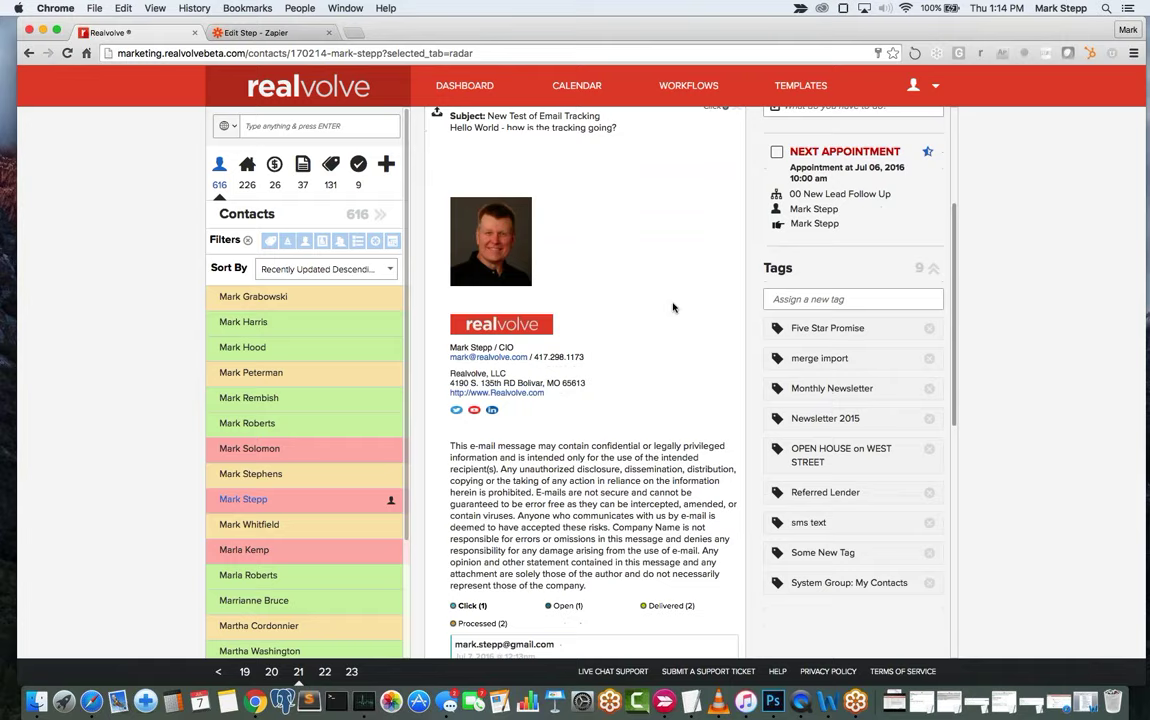
pyautogui.scroll(-2, 673, 308)
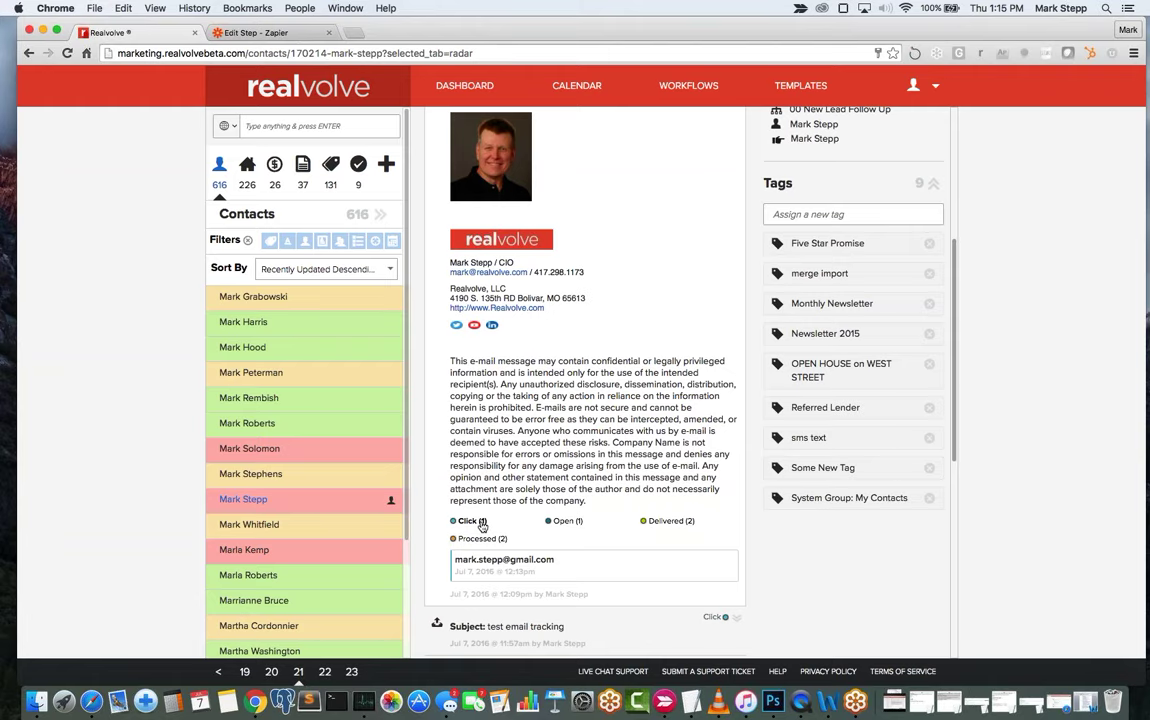
# Show the tracked email's Open event details, timestamped 12:12pm.
pyautogui.click(564, 521)
pyautogui.scroll(5, 593, 437)
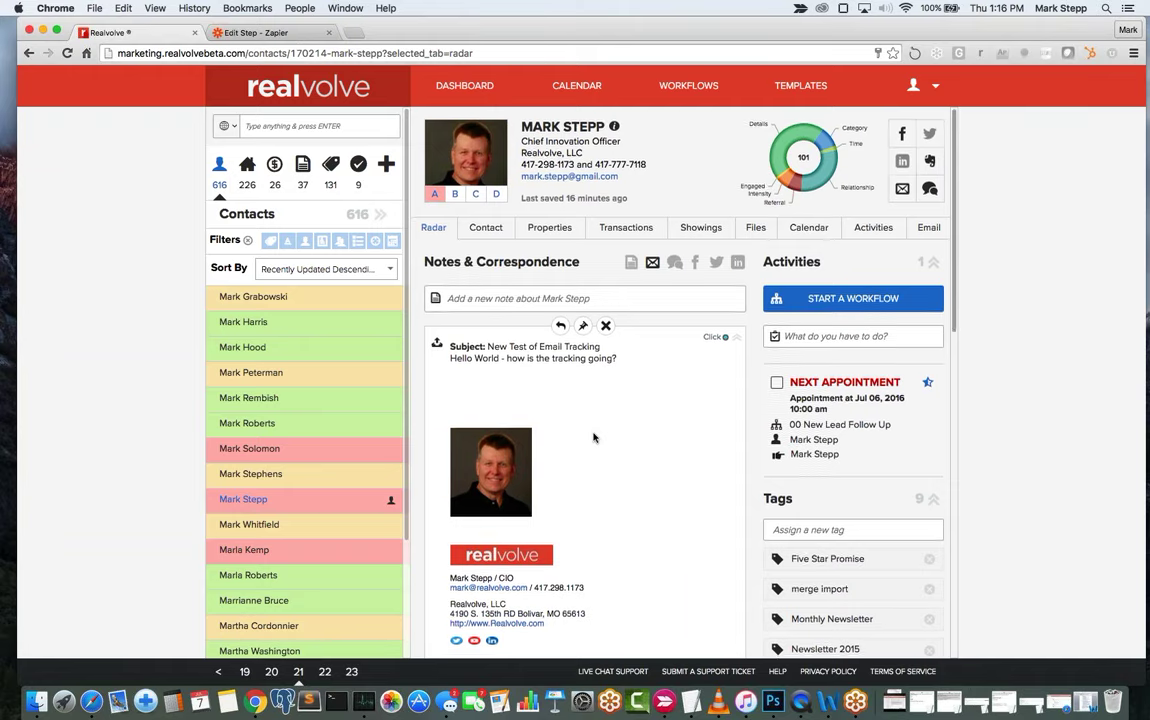
pyautogui.scroll(-5, 593, 437)
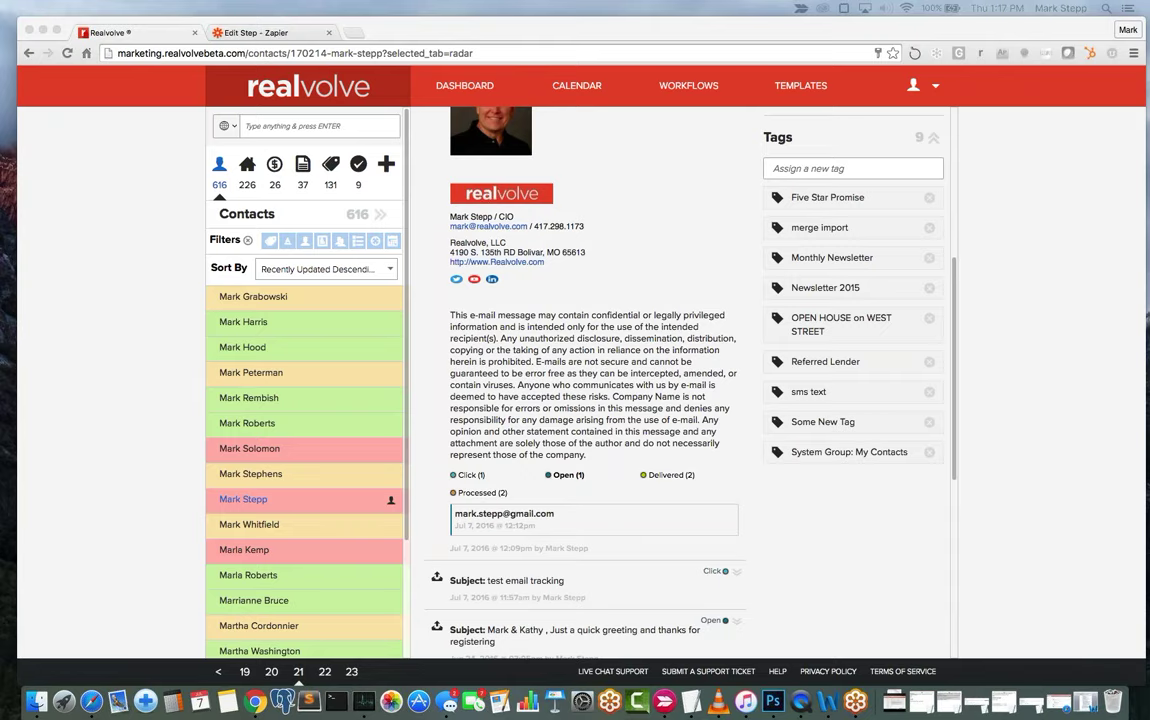
pyautogui.scroll(5, 594, 356)
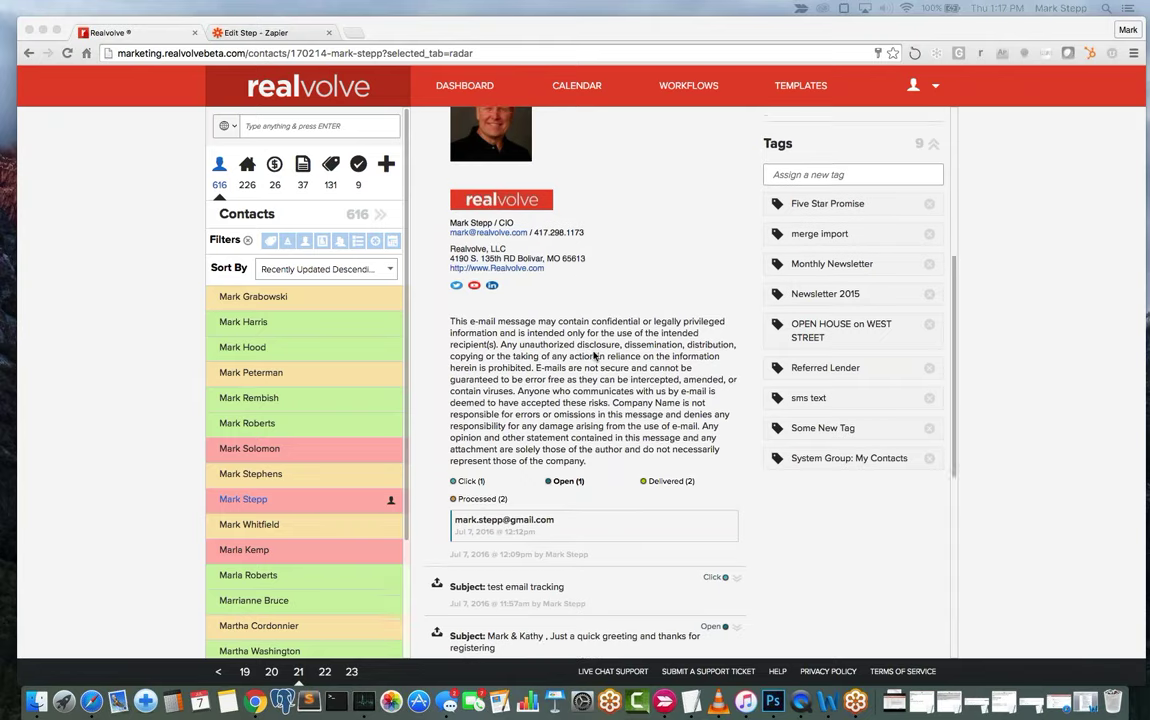
pyautogui.scroll(1, 594, 356)
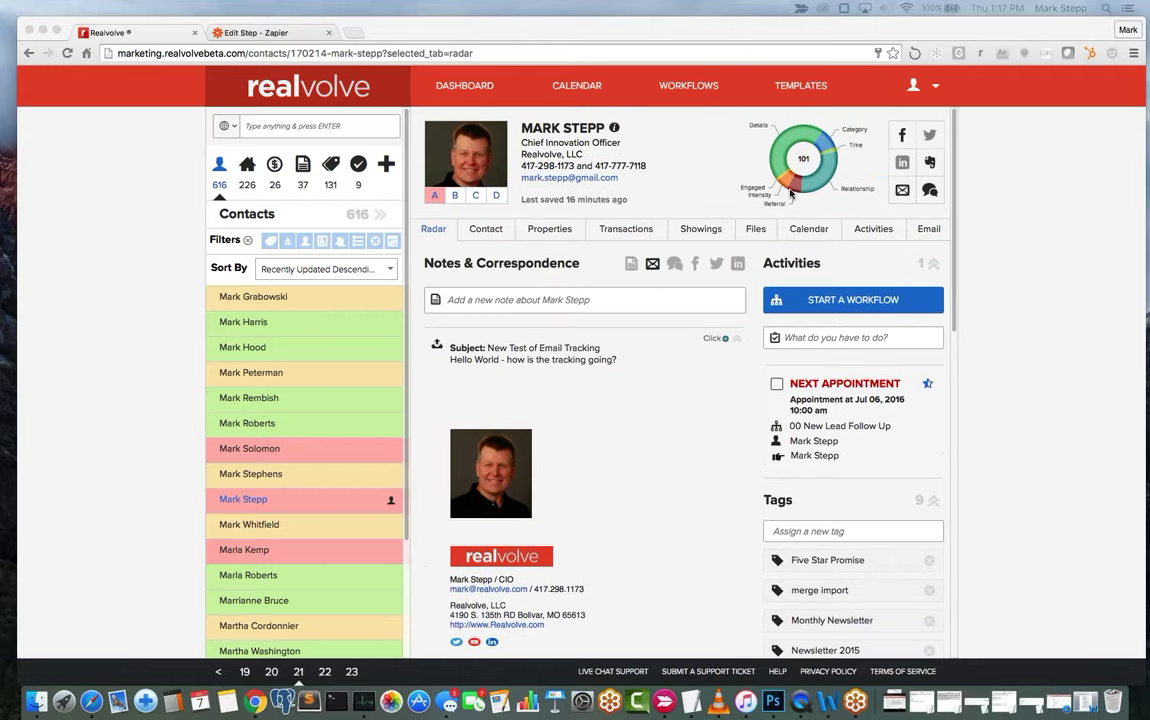
pyautogui.scroll(-8, 619, 561)
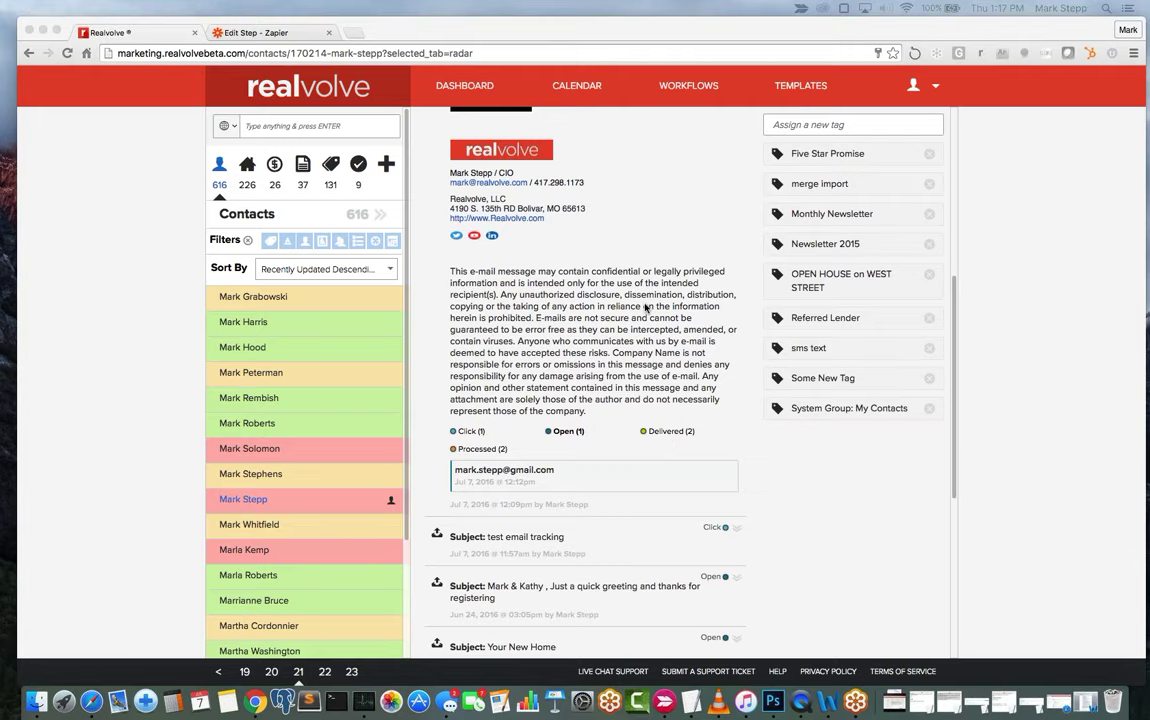
pyautogui.scroll(10, 646, 308)
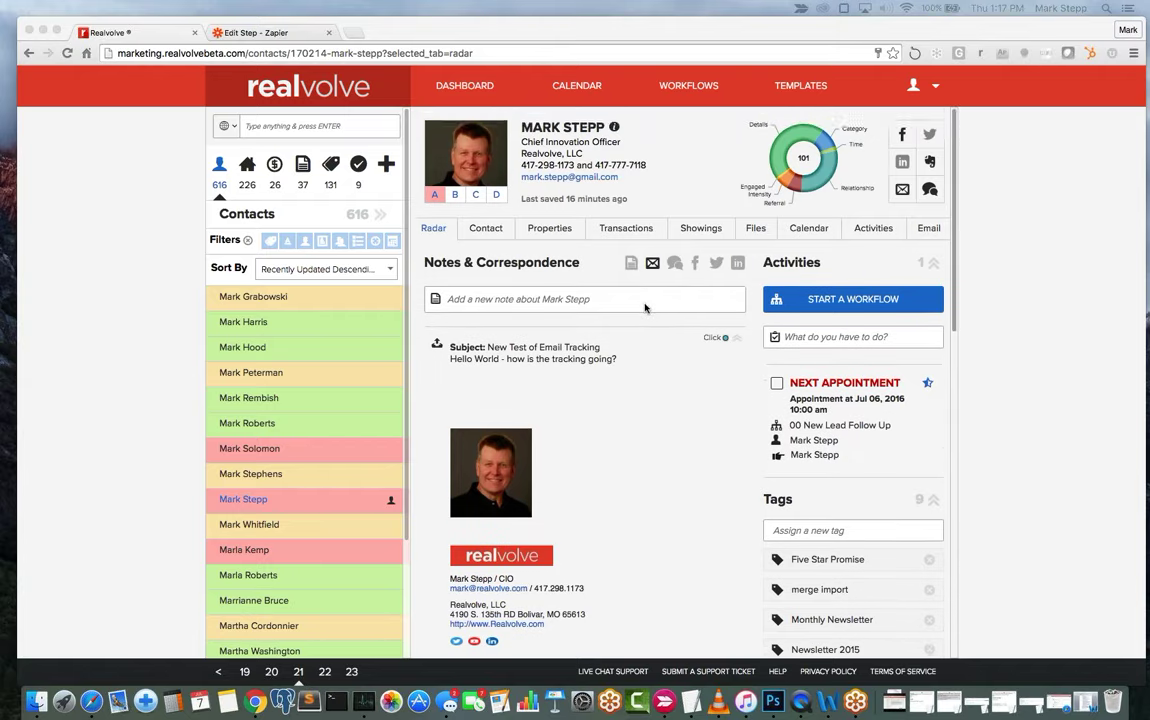
pyautogui.scroll(-2, 646, 308)
pyautogui.scroll(-1, 646, 308)
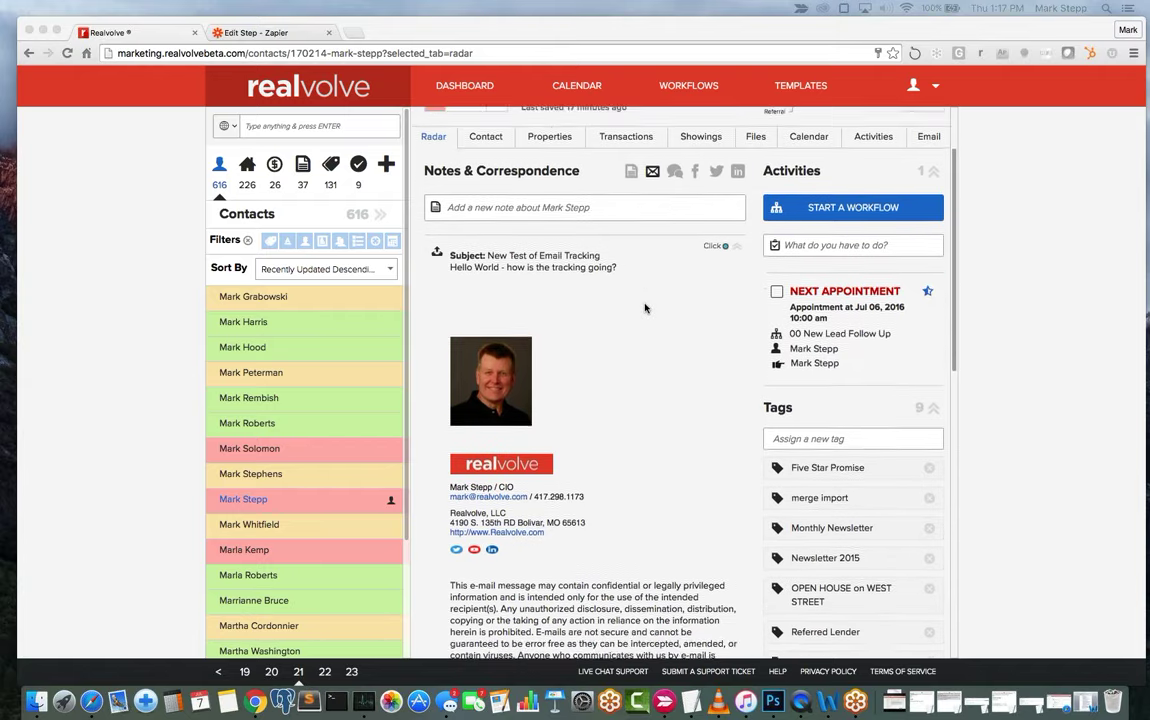
pyautogui.scroll(-3, 646, 308)
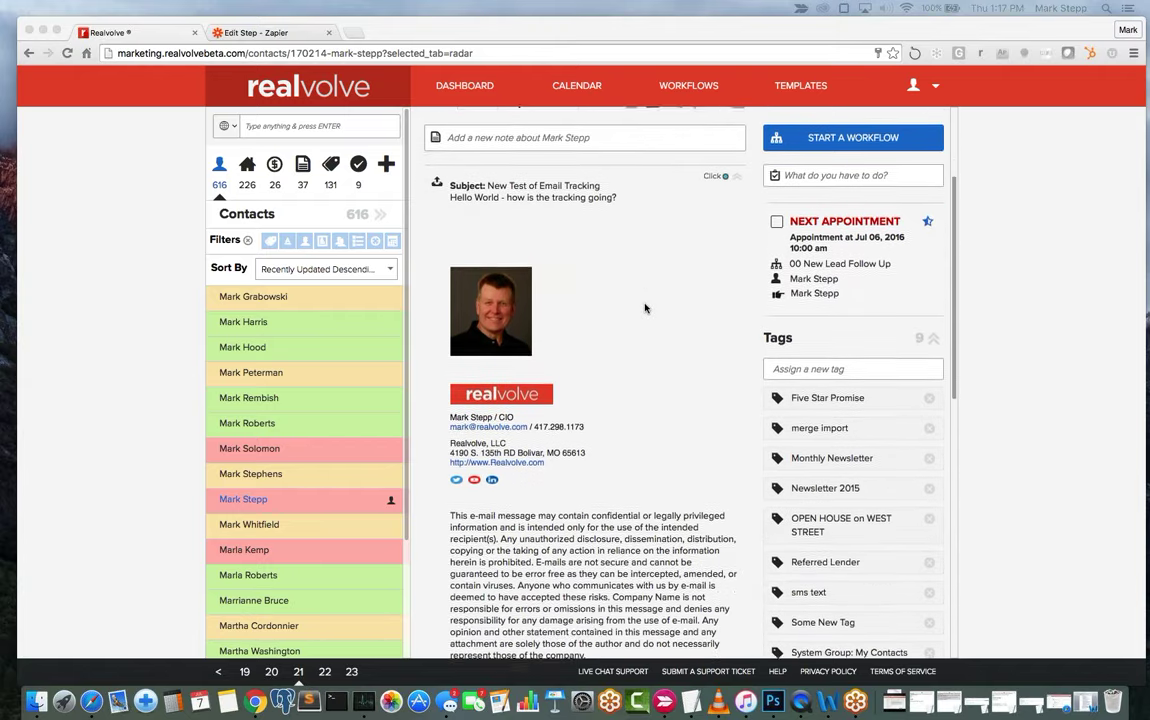
pyautogui.scroll(-2, 646, 308)
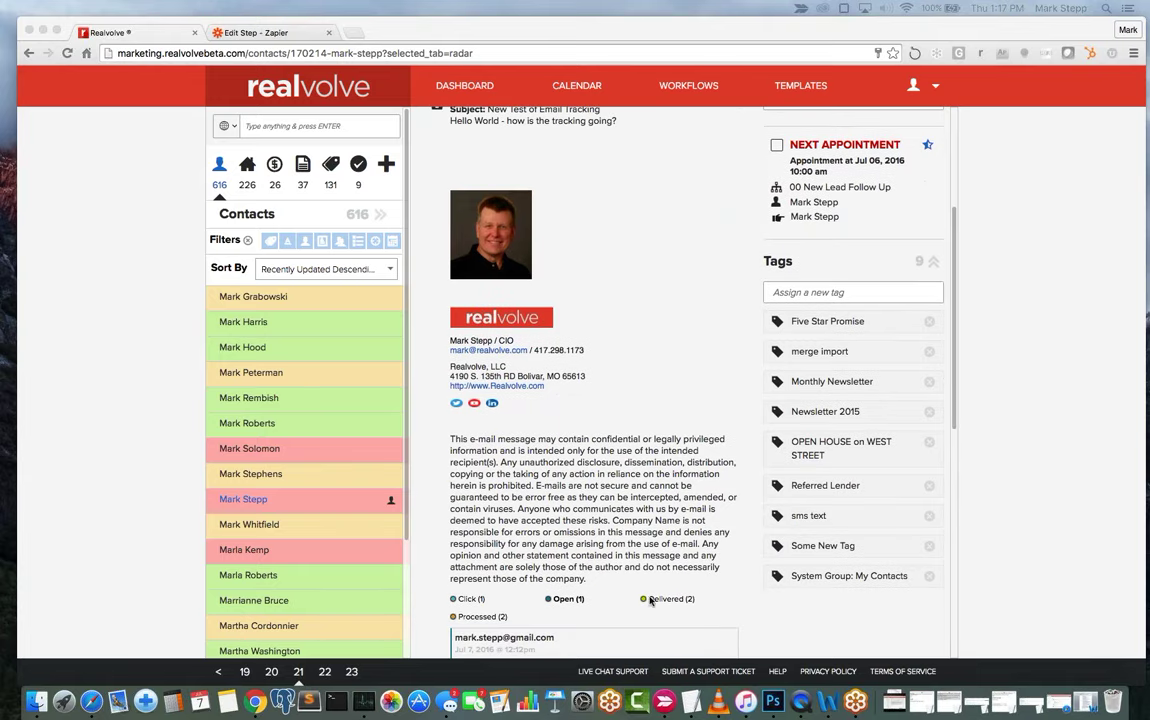
pyautogui.scroll(-3, 600, 596)
pyautogui.scroll(-1, 551, 593)
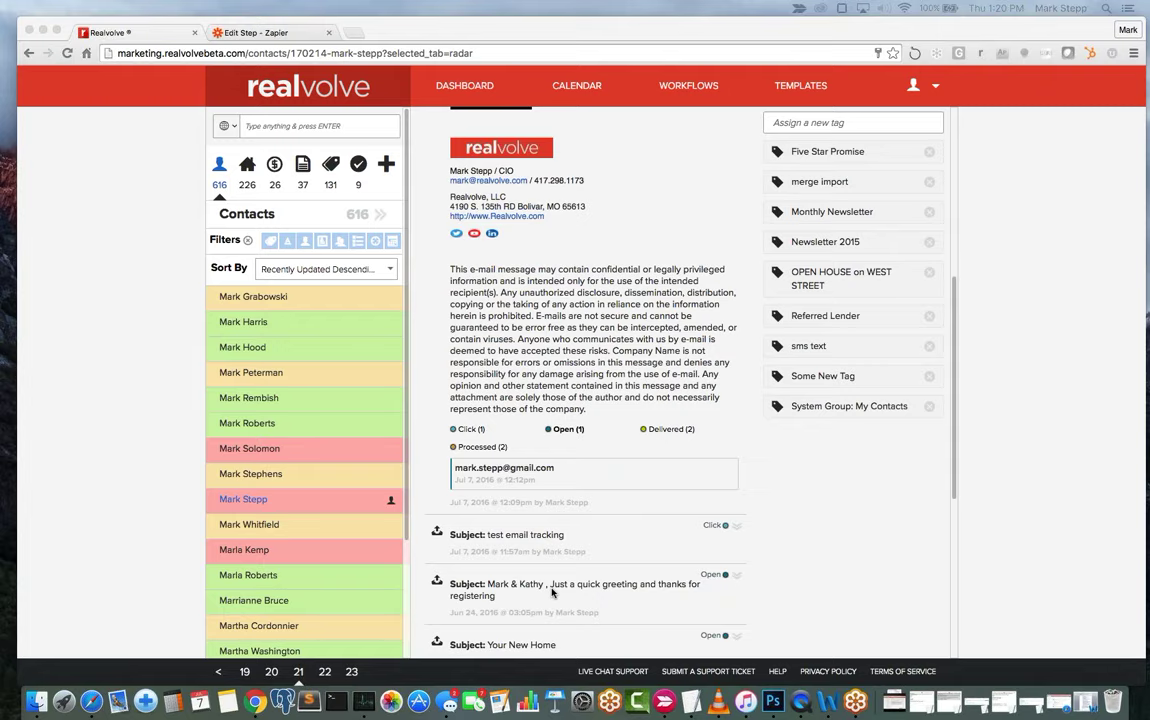
pyautogui.scroll(5, 552, 590)
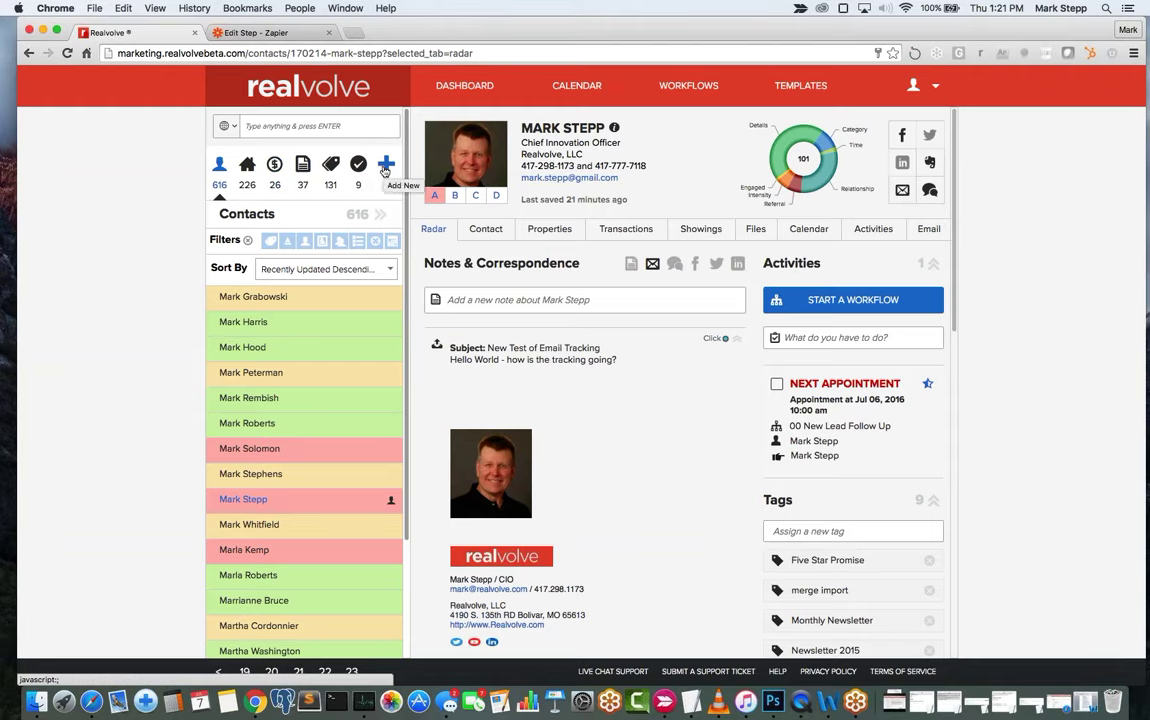
pyautogui.click(387, 166)
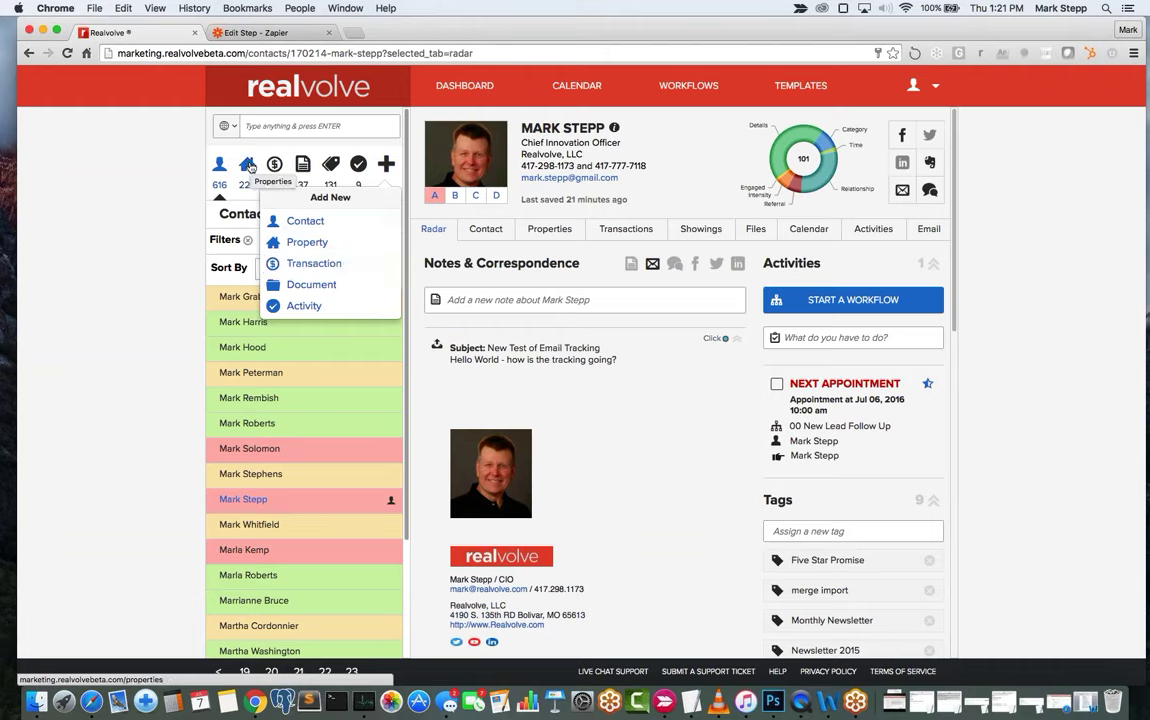
pyautogui.click(250, 167)
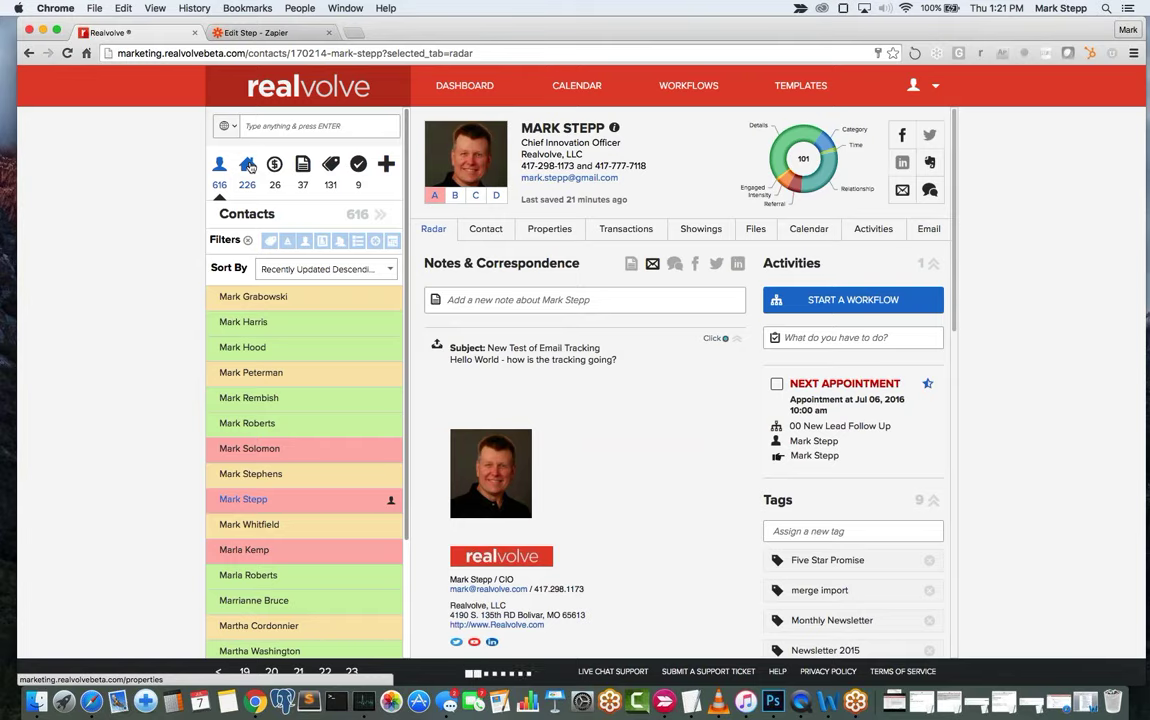
pyautogui.scroll(-1, 284, 461)
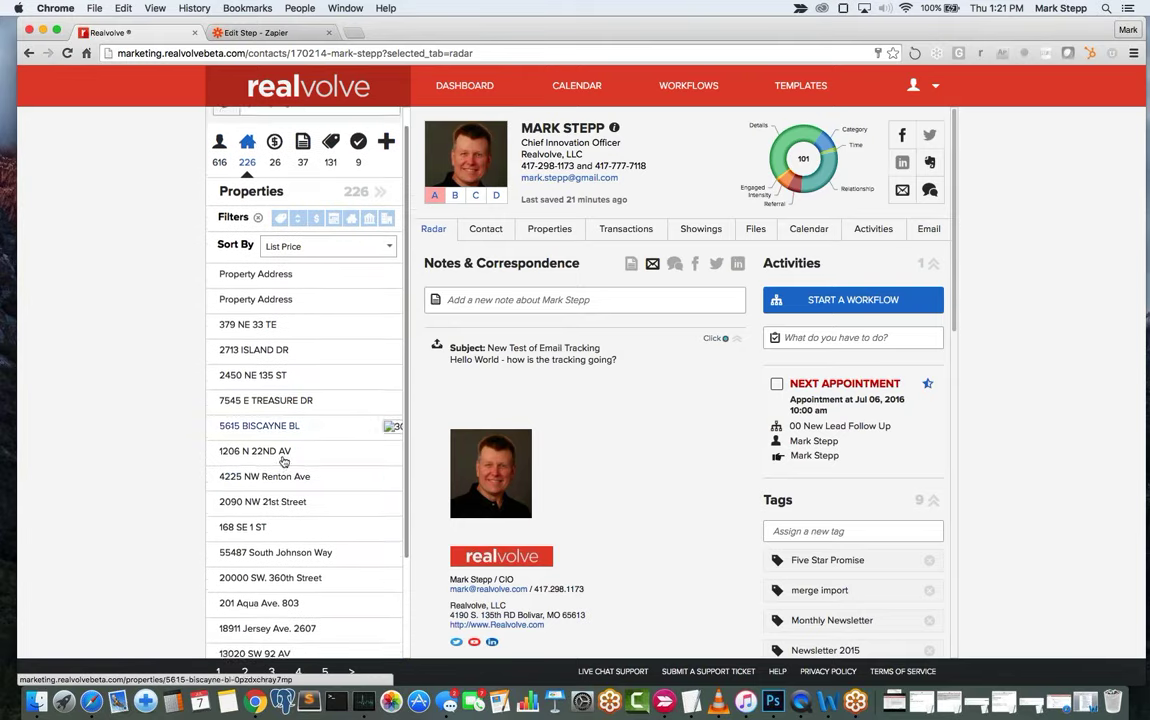
pyautogui.click(277, 490)
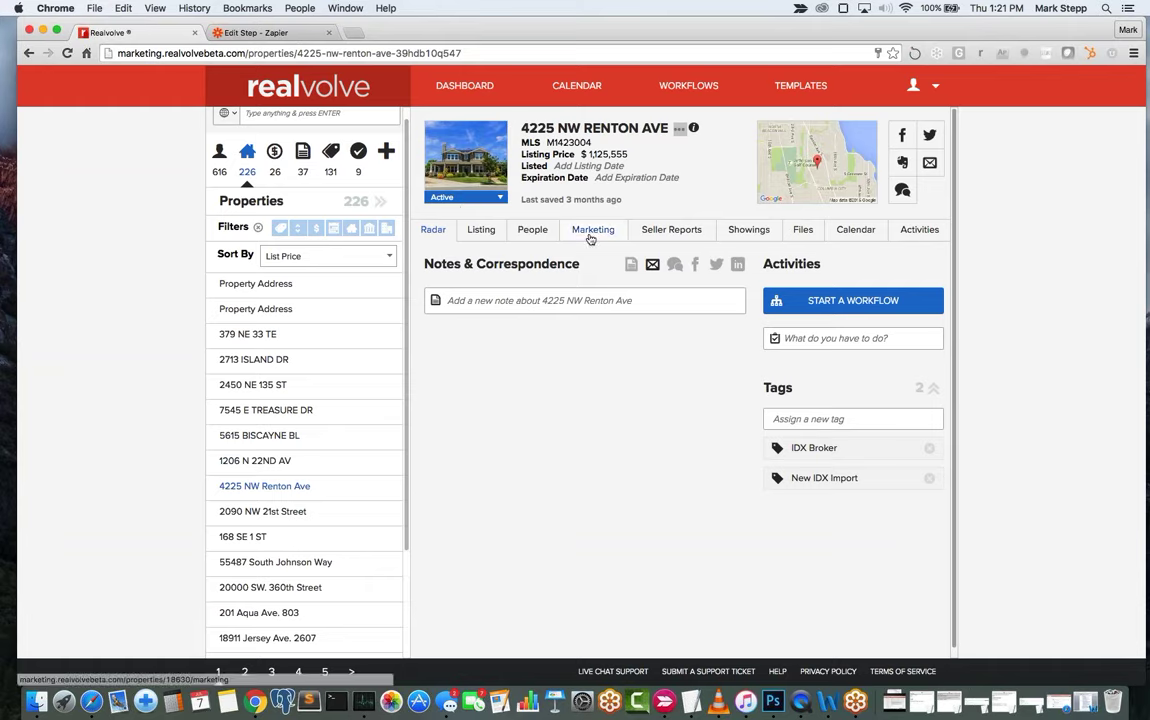
pyautogui.click(462, 201)
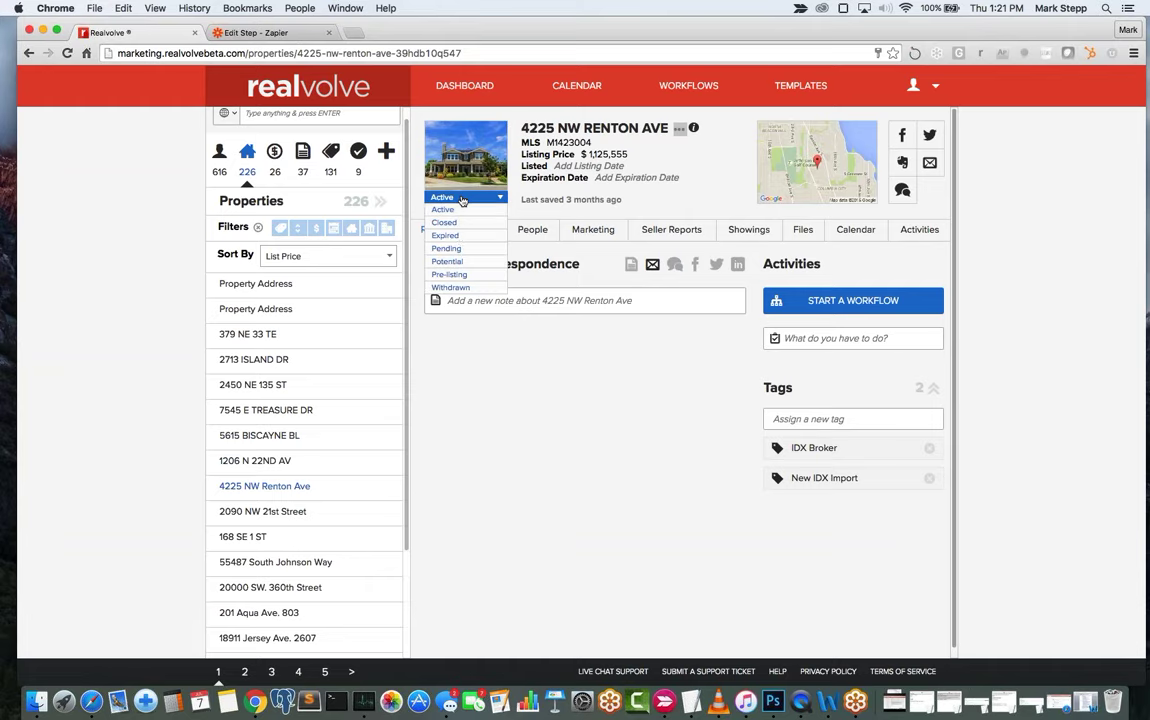
pyautogui.click(459, 250)
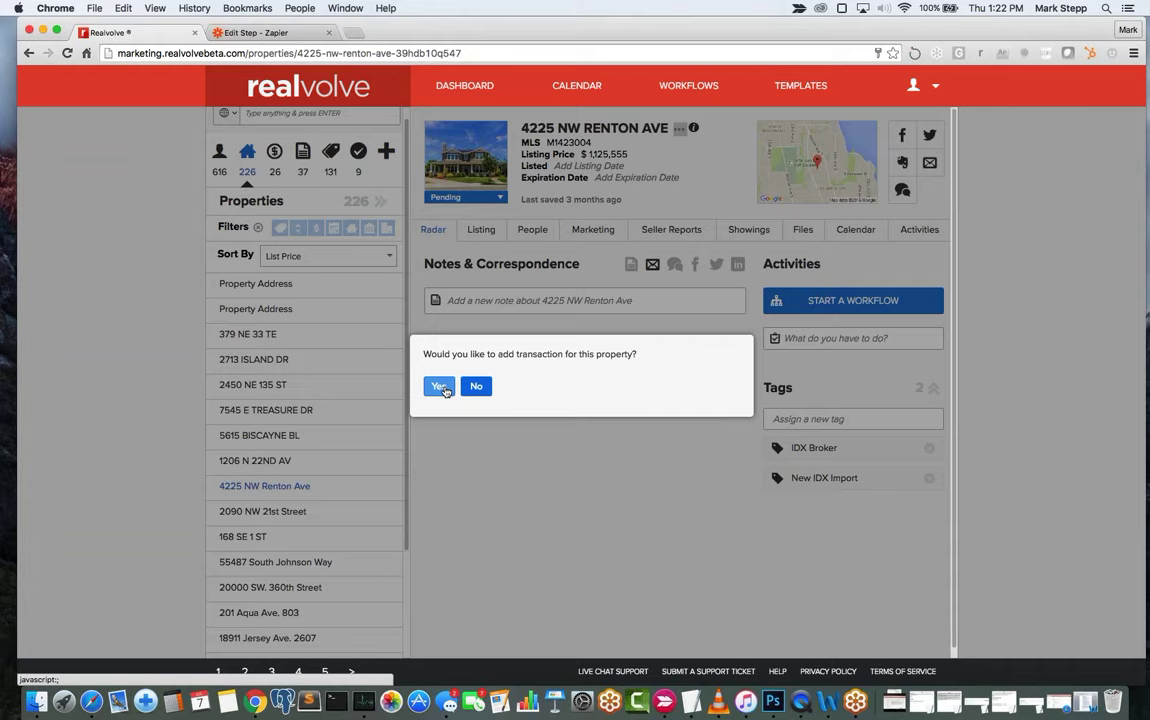
pyautogui.click(440, 387)
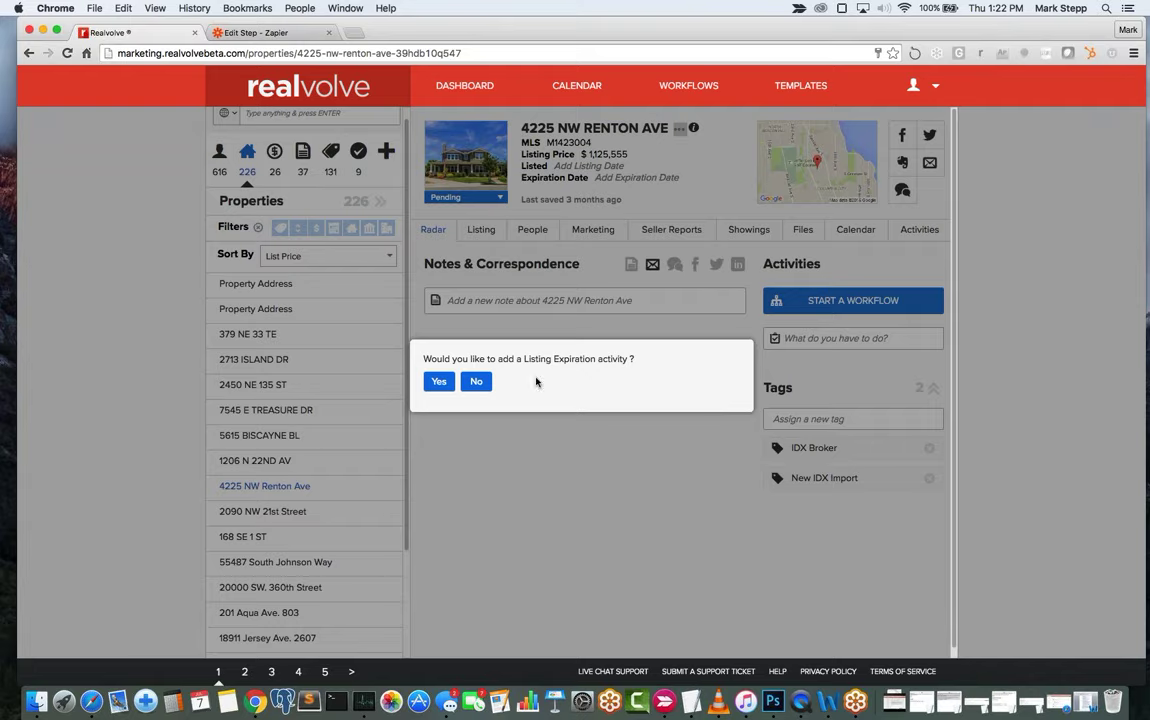
pyautogui.click(476, 382)
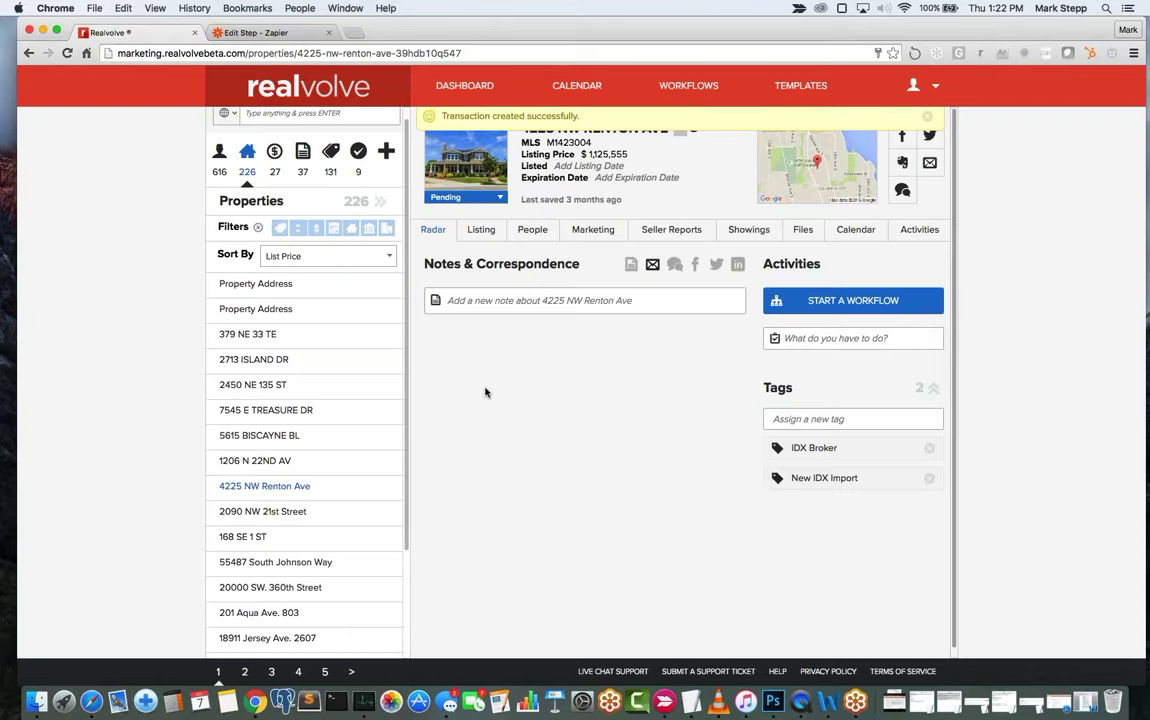
pyautogui.click(927, 116)
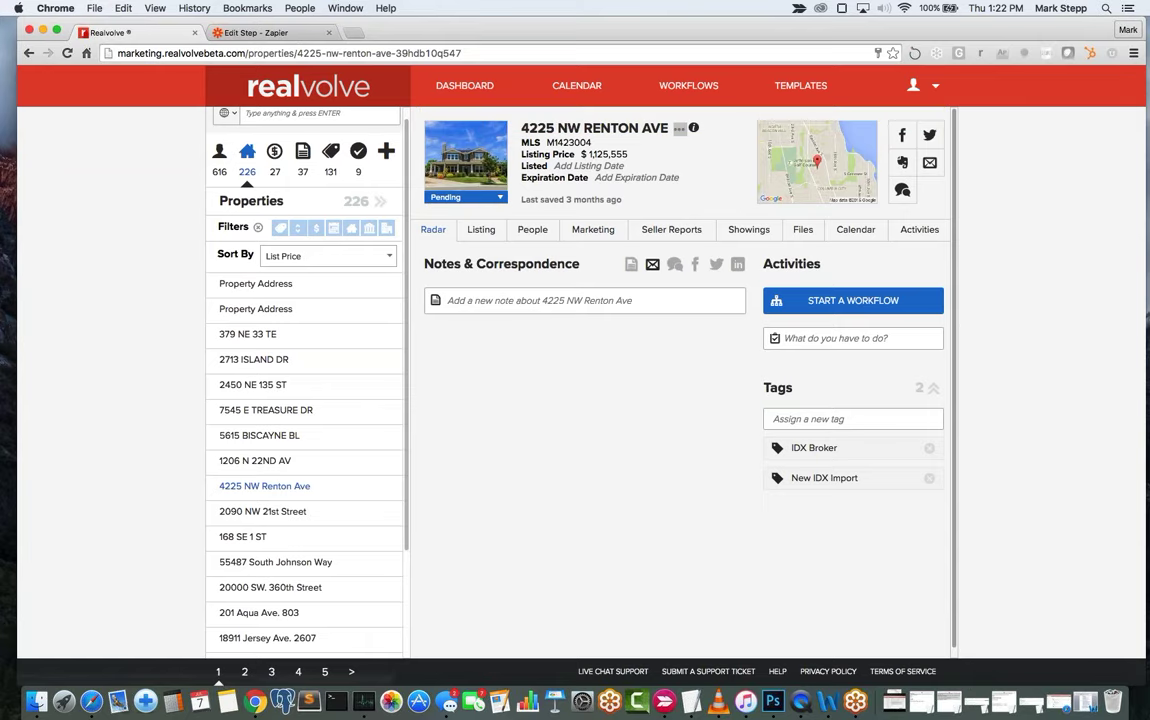
pyautogui.click(485, 231)
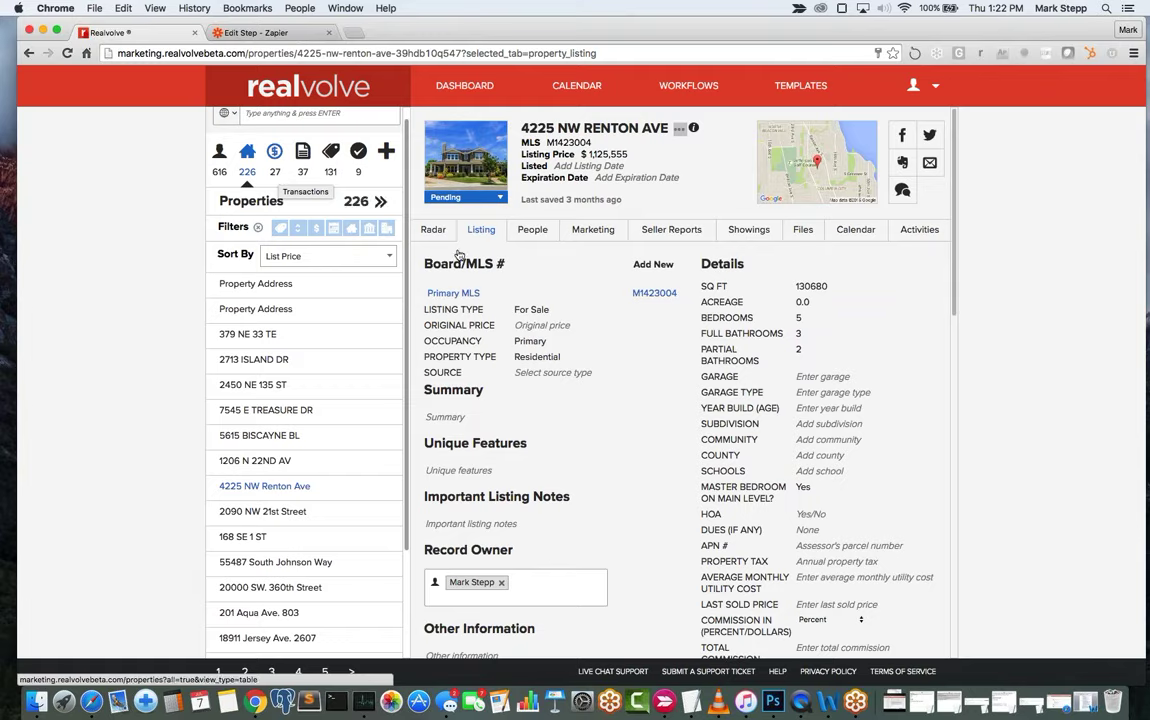
pyautogui.scroll(-5, 603, 397)
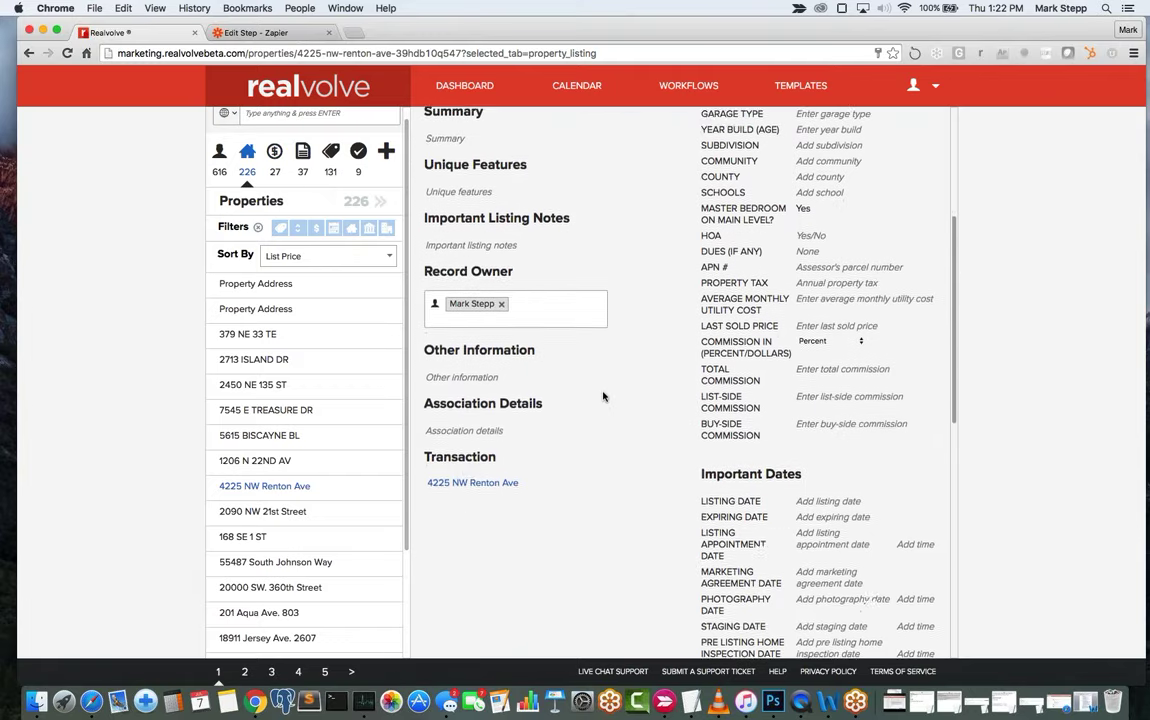
pyautogui.scroll(-1, 603, 397)
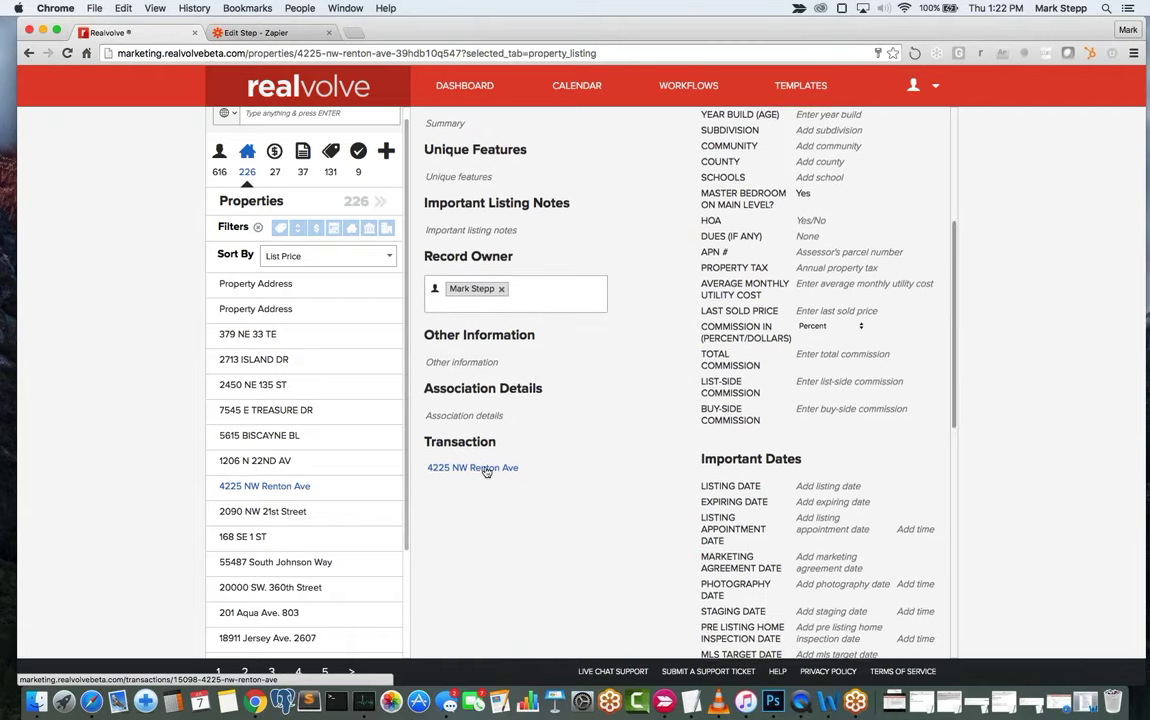
pyautogui.scroll(2, 486, 471)
pyautogui.scroll(2, 488, 559)
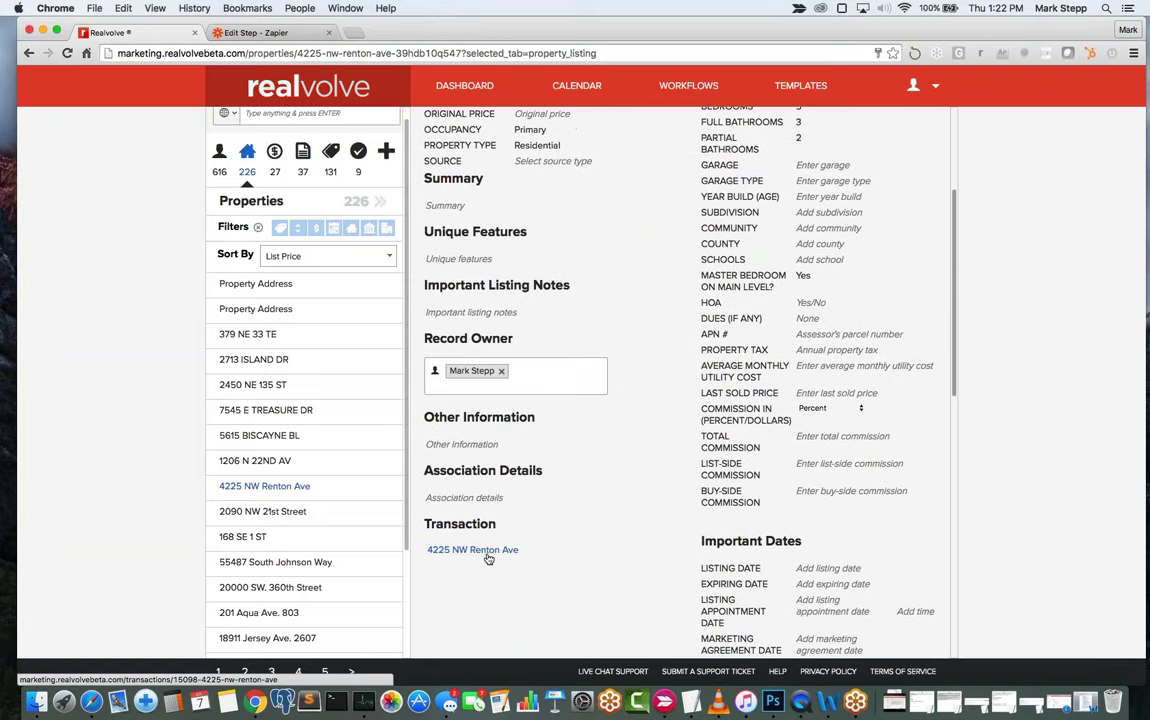
pyautogui.click(478, 551)
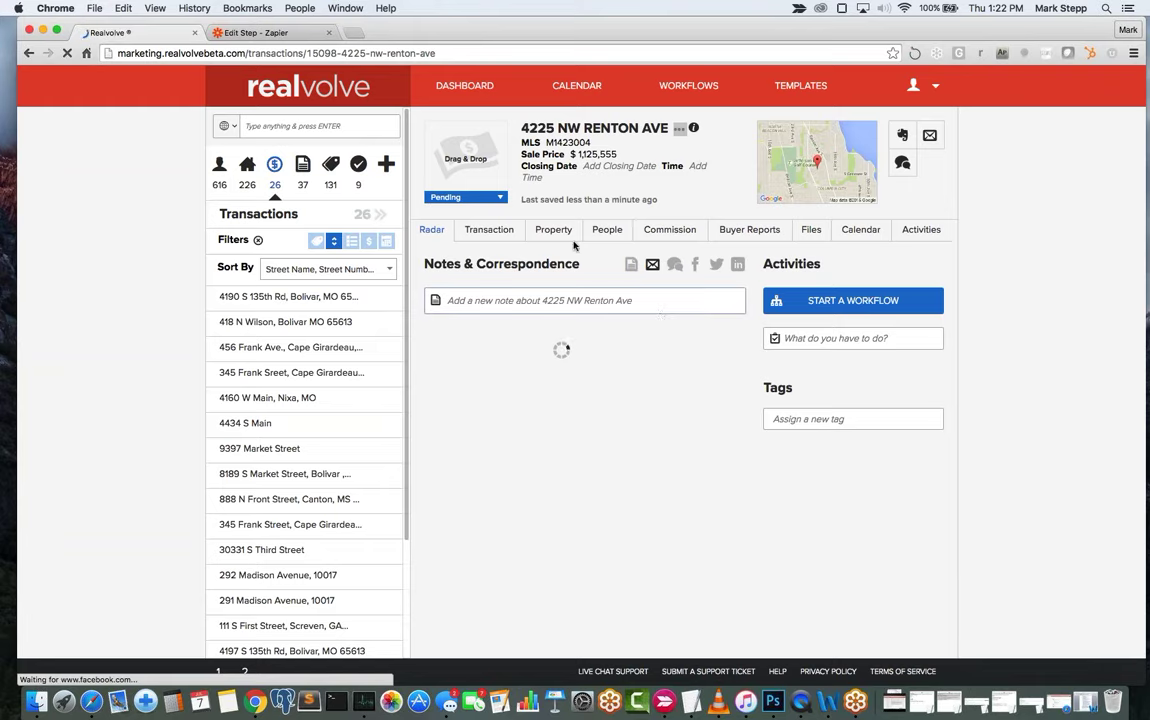
# Review the transaction's deposit, fee, type and important dates on the Transaction tab.
pyautogui.click(520, 232)
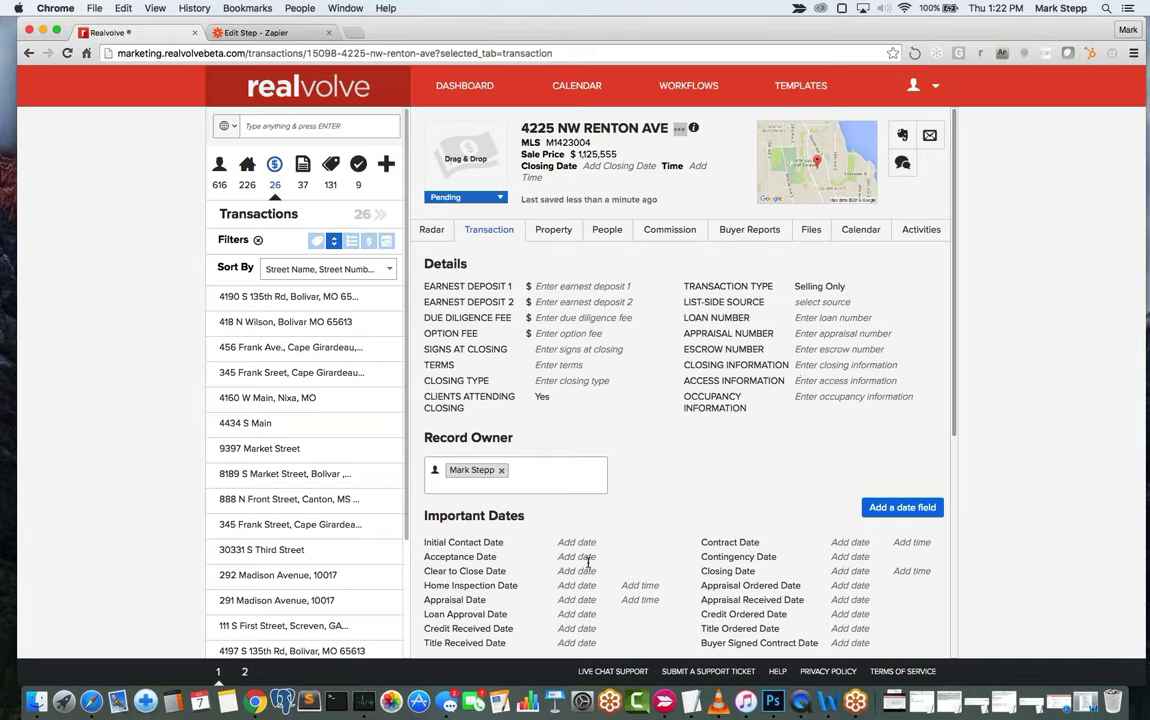
pyautogui.scroll(-3, 588, 561)
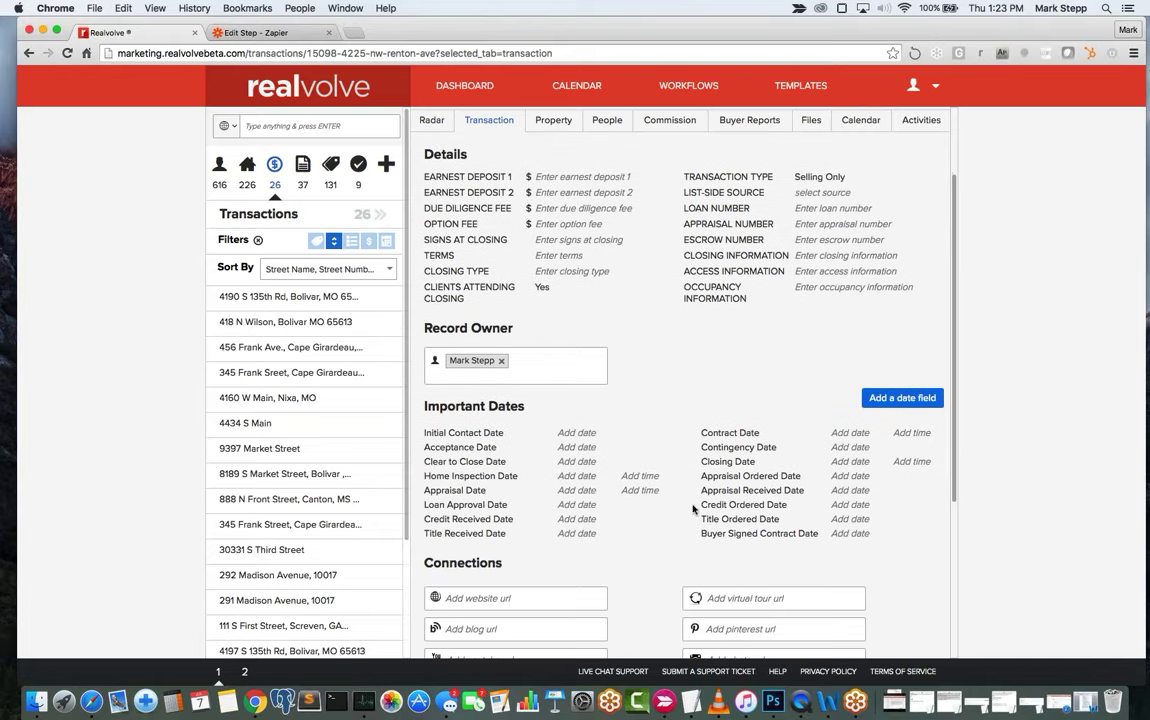
pyautogui.scroll(3, 695, 505)
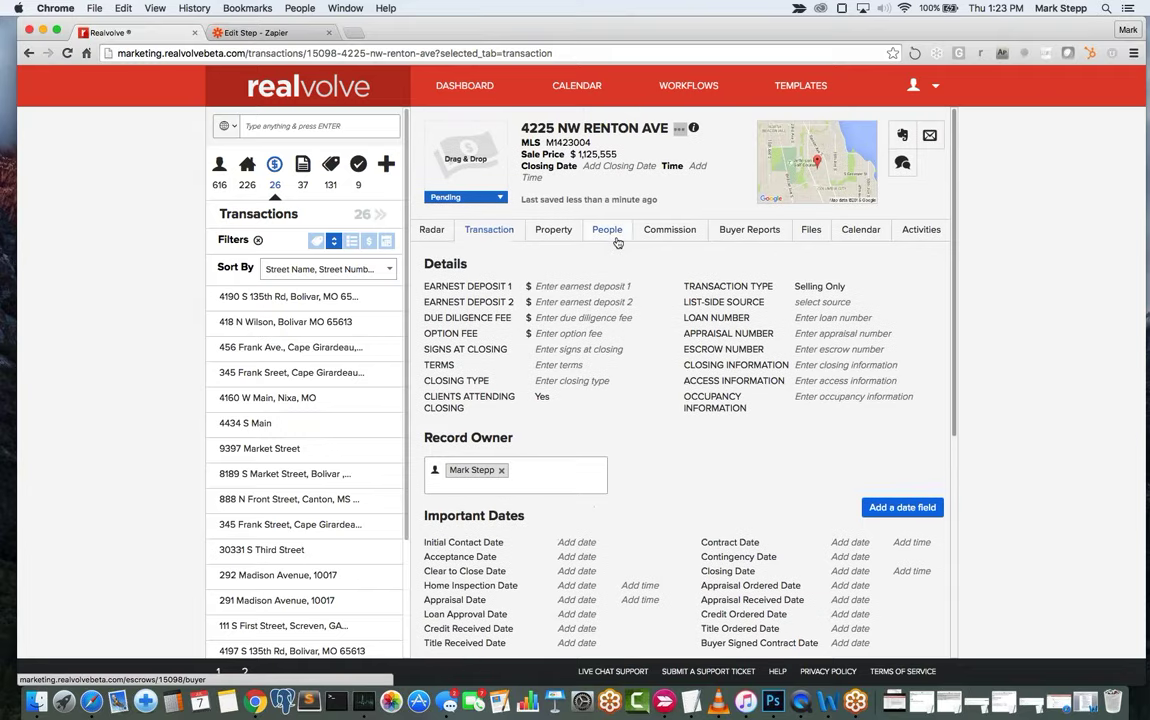
# Check the unassigned party slots on the People tab, then return to the Radar overview.
pyautogui.click(617, 241)
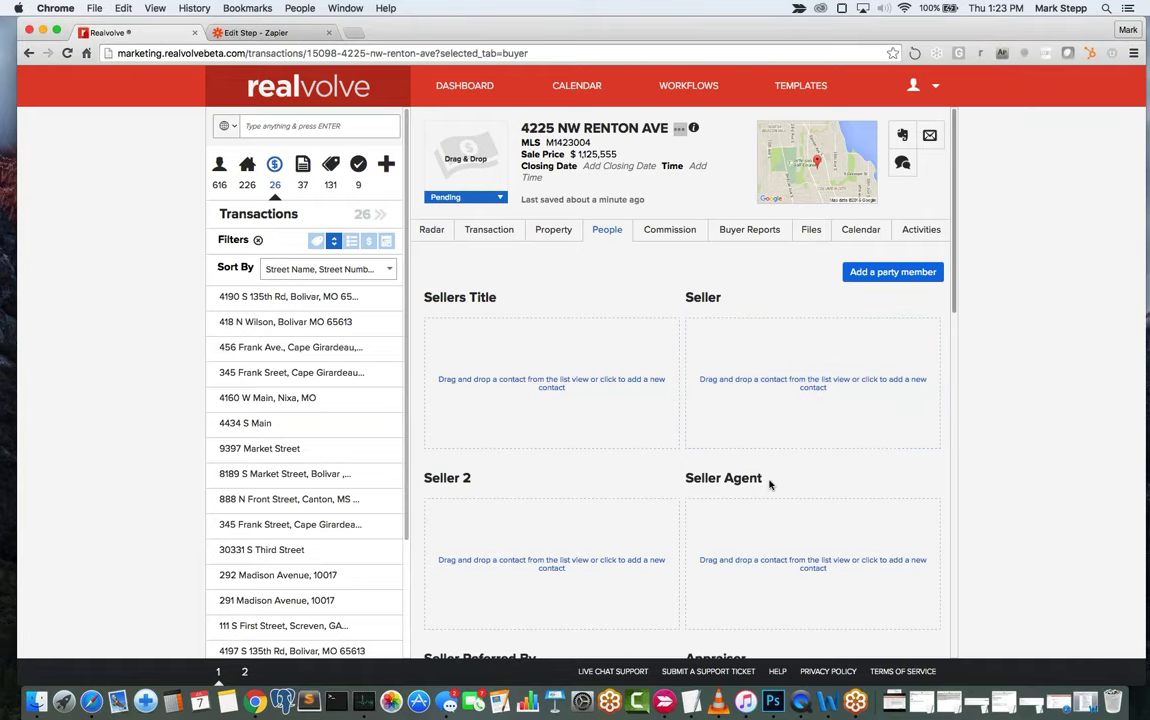
pyautogui.scroll(-6, 796, 496)
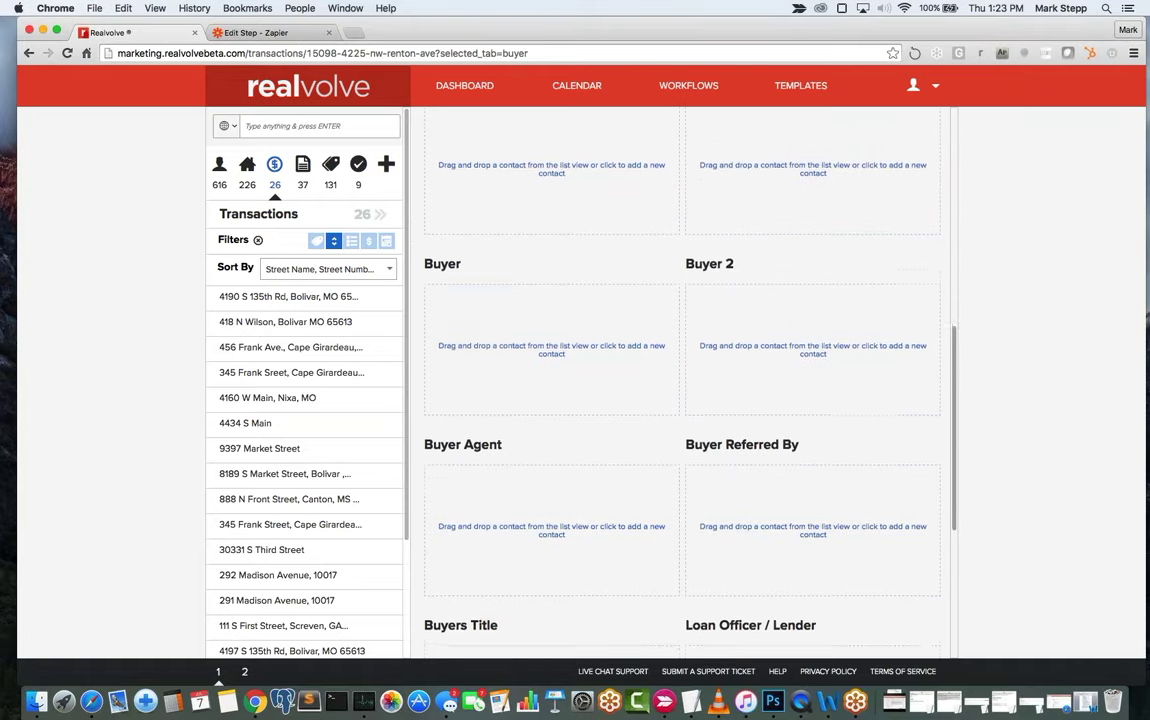
pyautogui.scroll(-2, 750, 500)
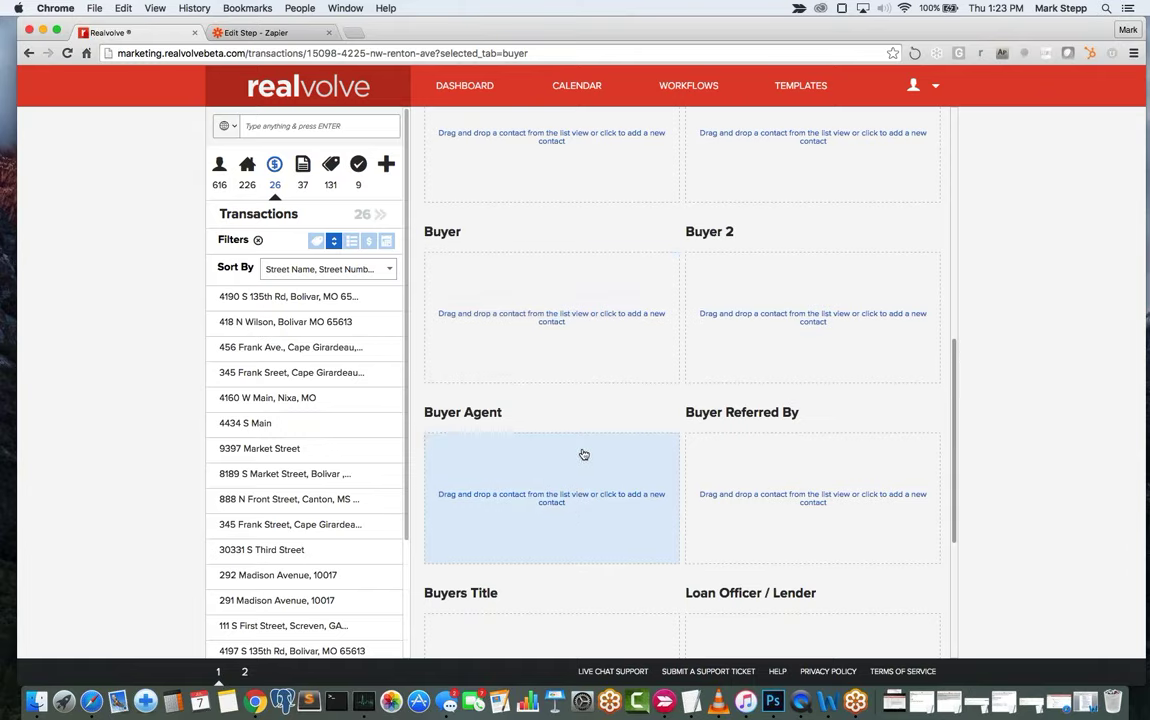
pyautogui.scroll(3, 570, 297)
pyautogui.scroll(10, 570, 297)
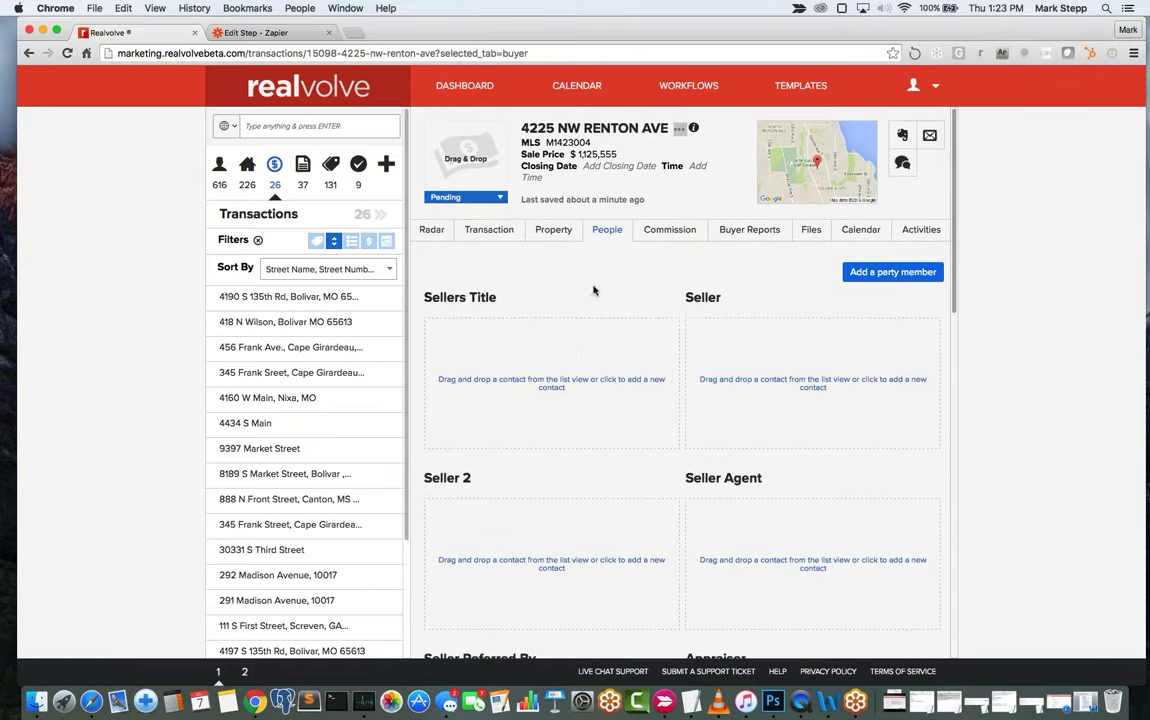
pyautogui.click(436, 233)
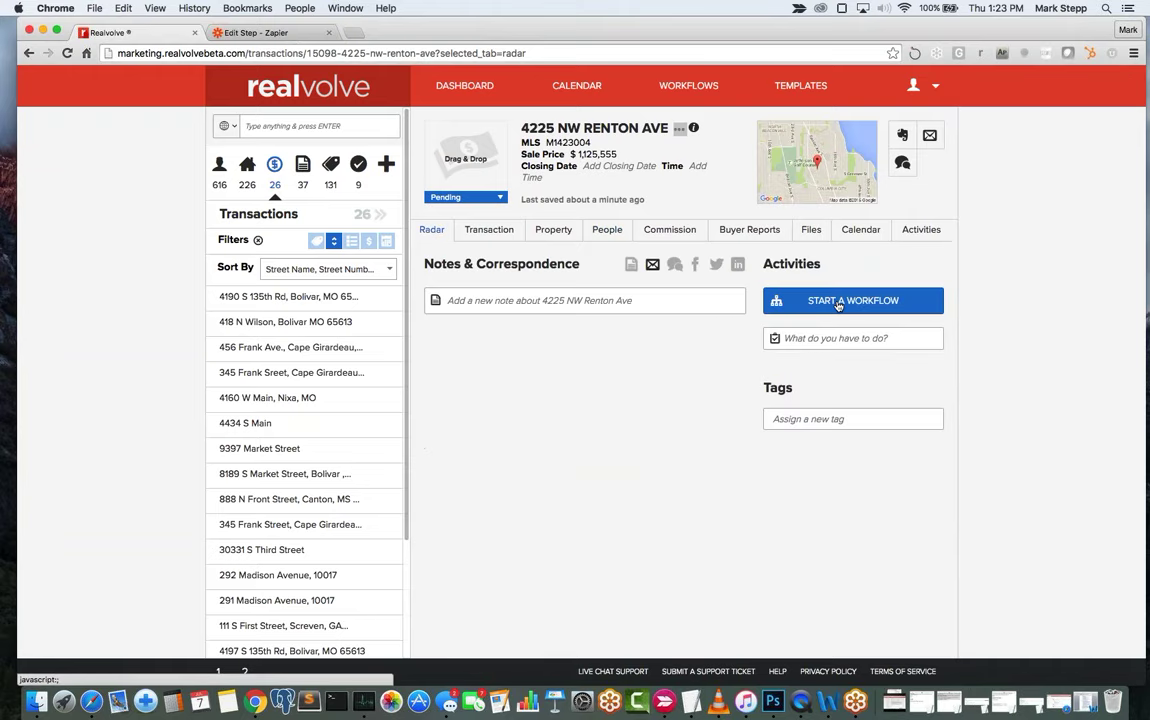
pyautogui.click(838, 306)
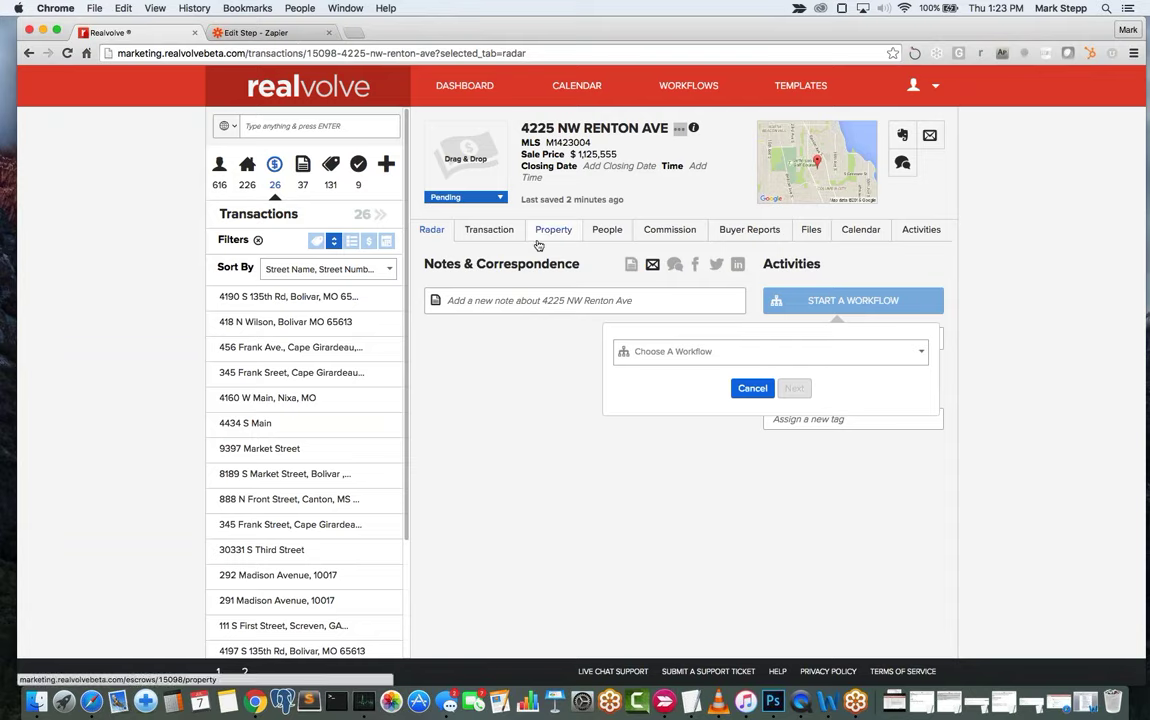
# Look over the existing party slots on the transaction's People tab.
pyautogui.click(607, 230)
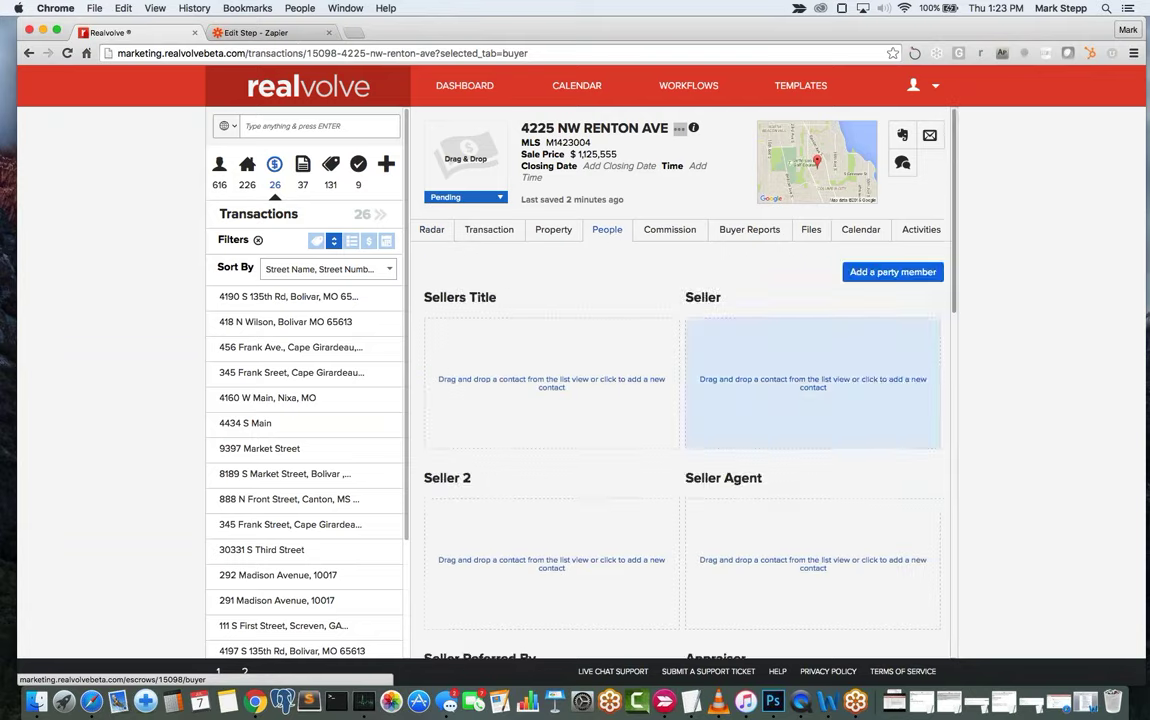
pyautogui.scroll(-3, 812, 345)
pyautogui.scroll(-8, 812, 345)
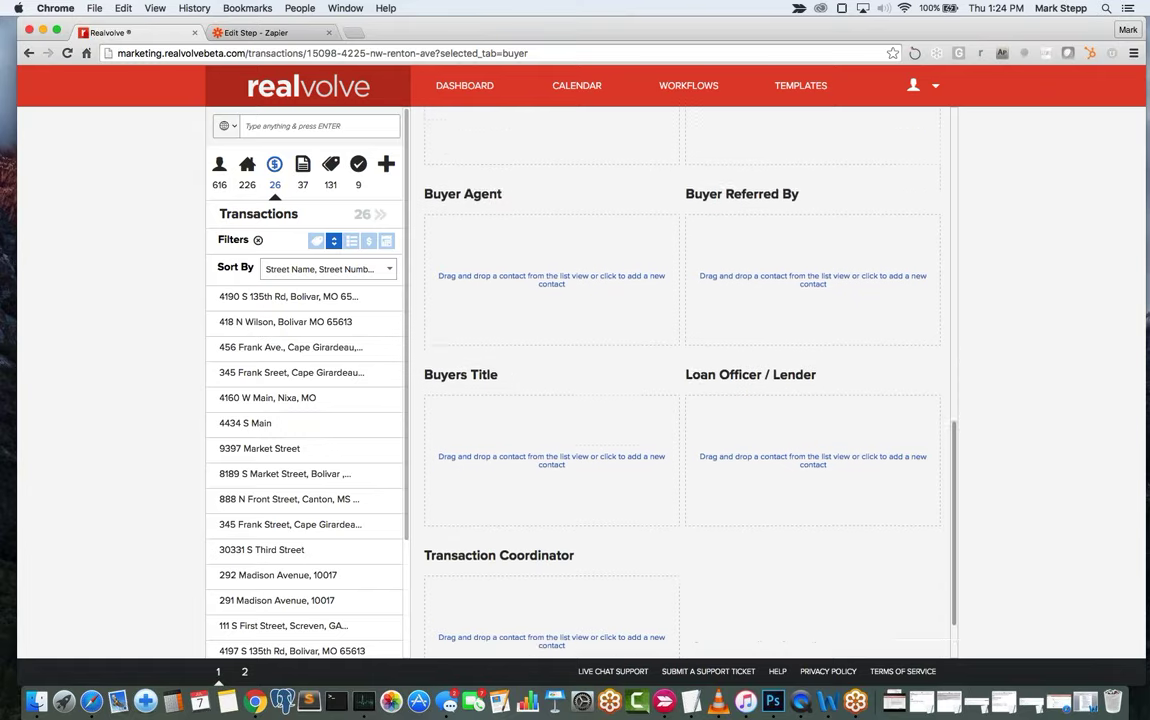
pyautogui.scroll(10, 812, 345)
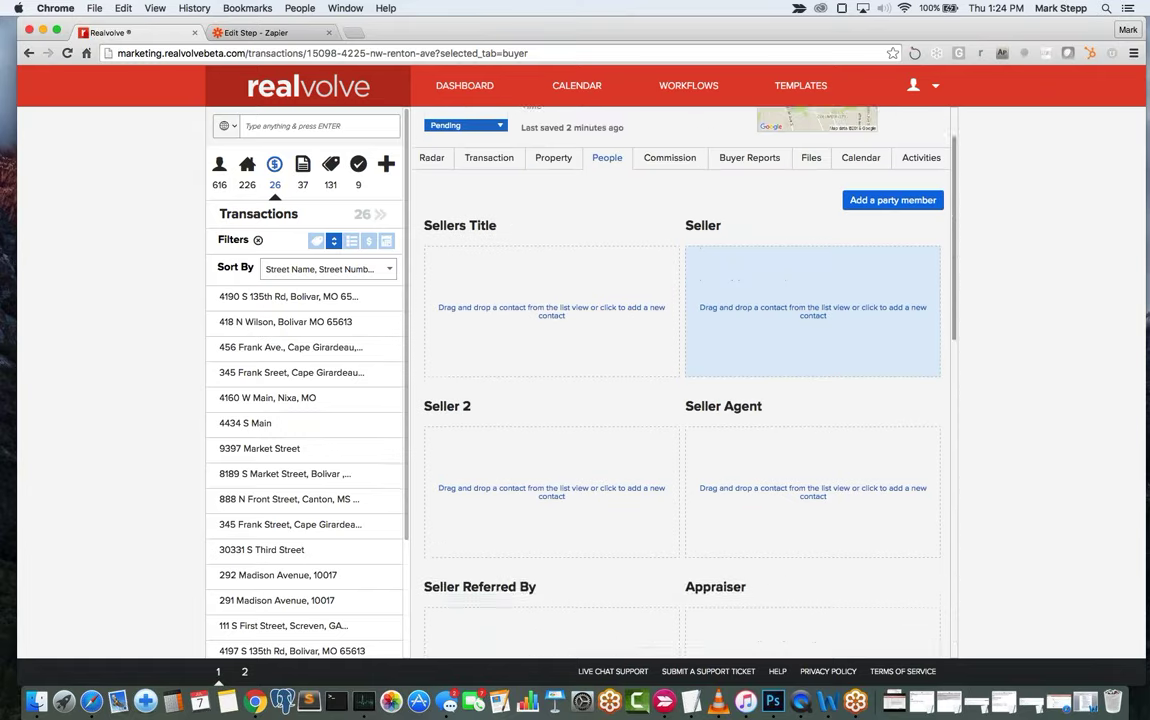
# Add an unassigned Escrow Officer party slot to the transaction.
pyautogui.click(892, 270)
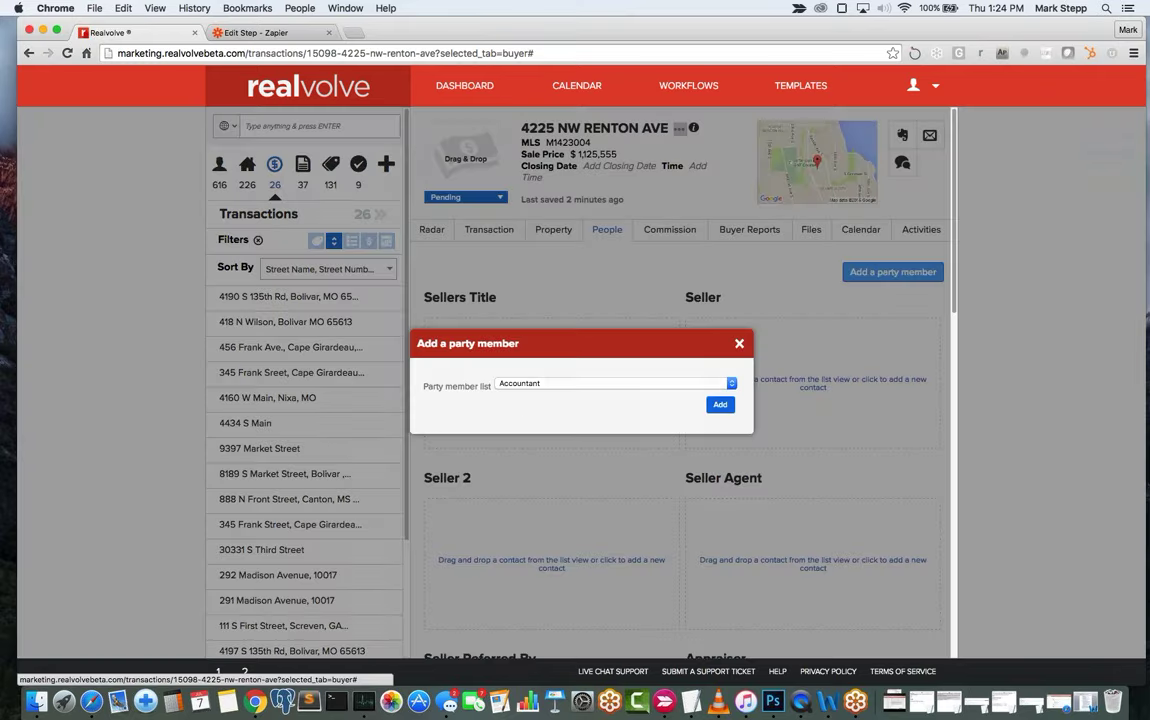
pyautogui.click(624, 383)
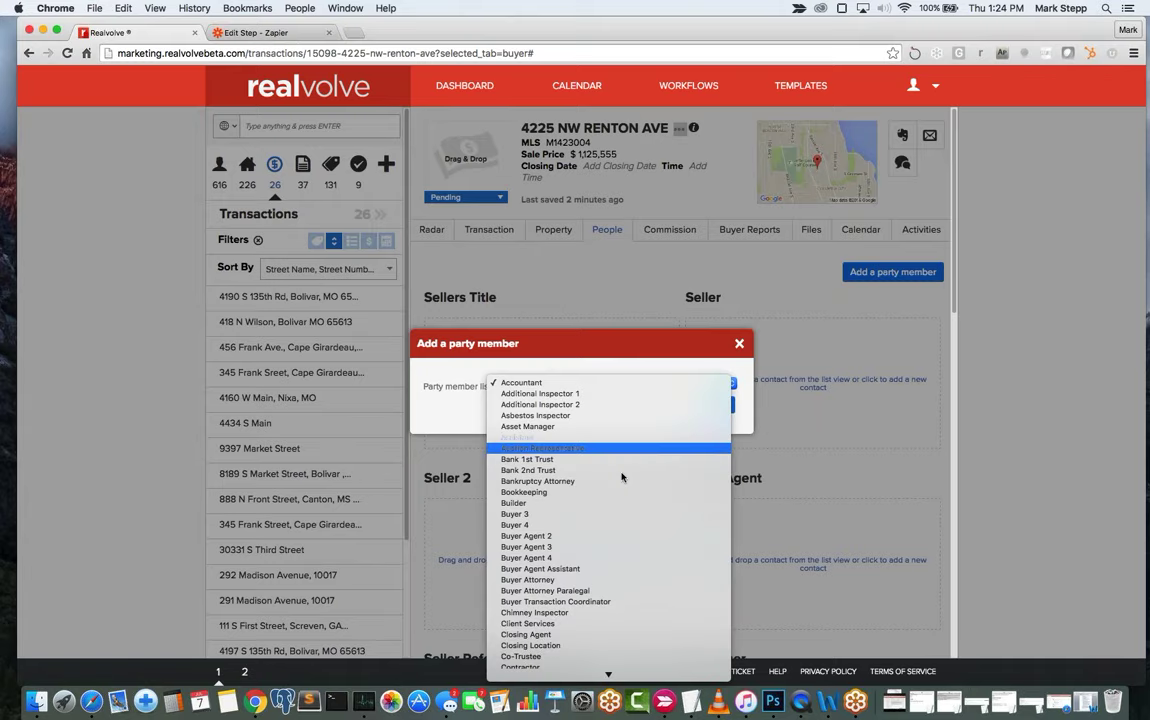
pyautogui.scroll(-10, 618, 615)
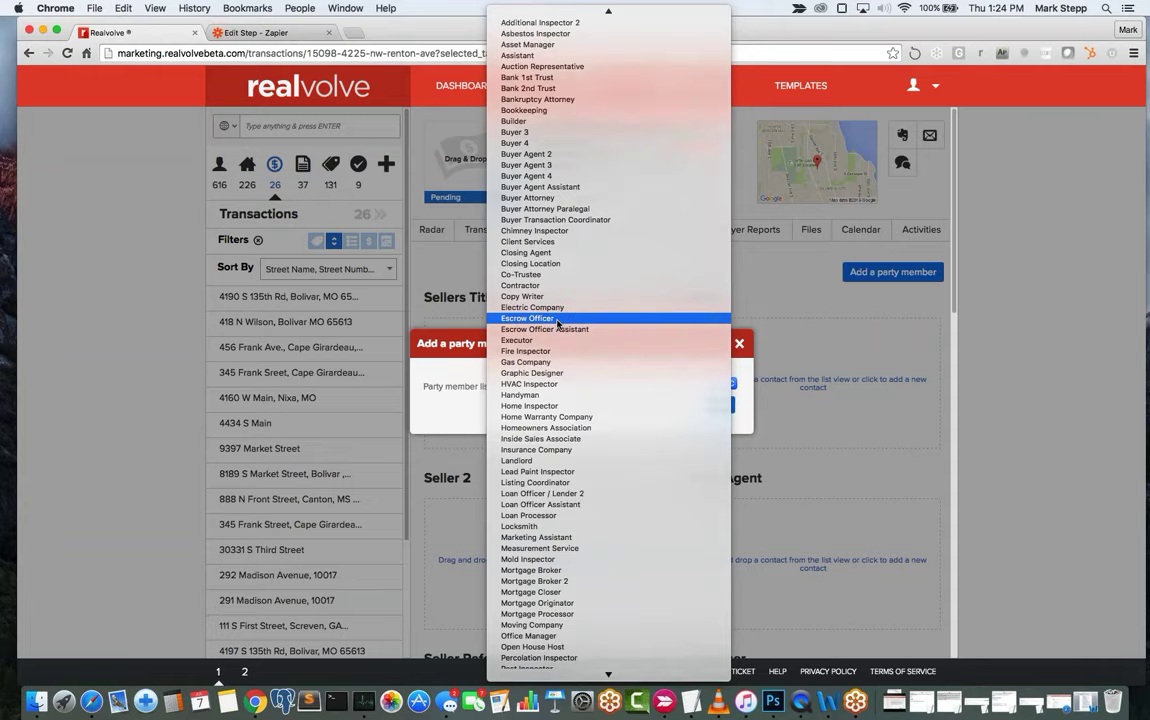
pyautogui.click(557, 318)
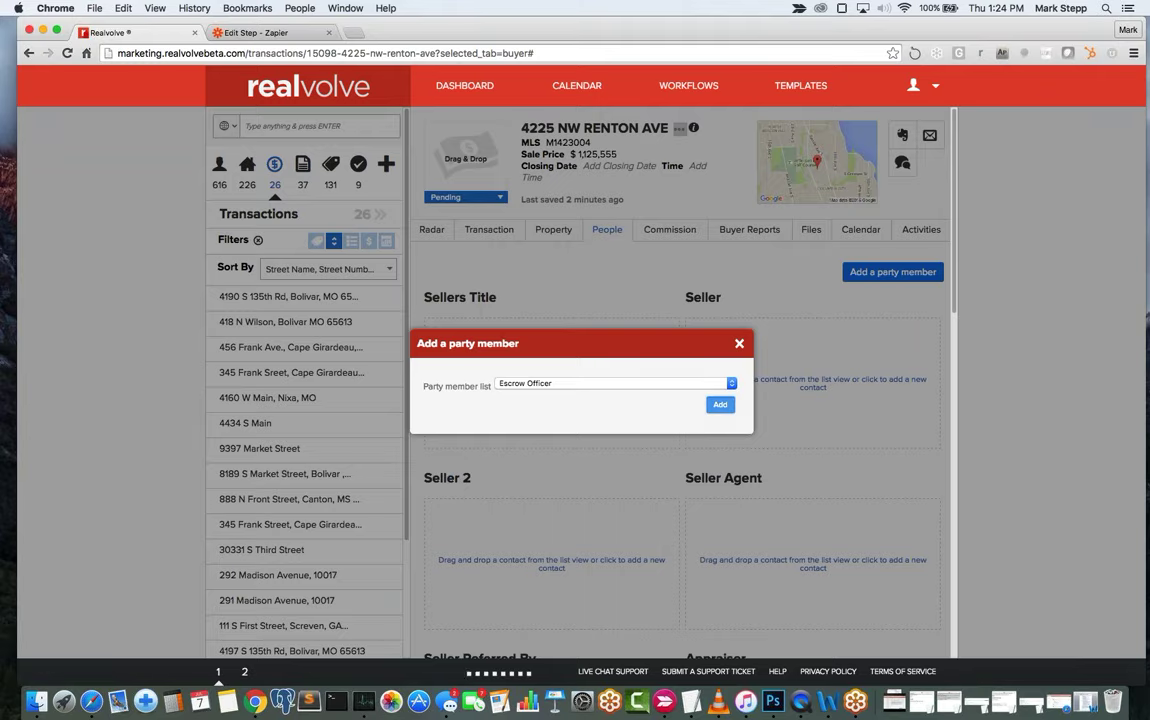
pyautogui.click(720, 404)
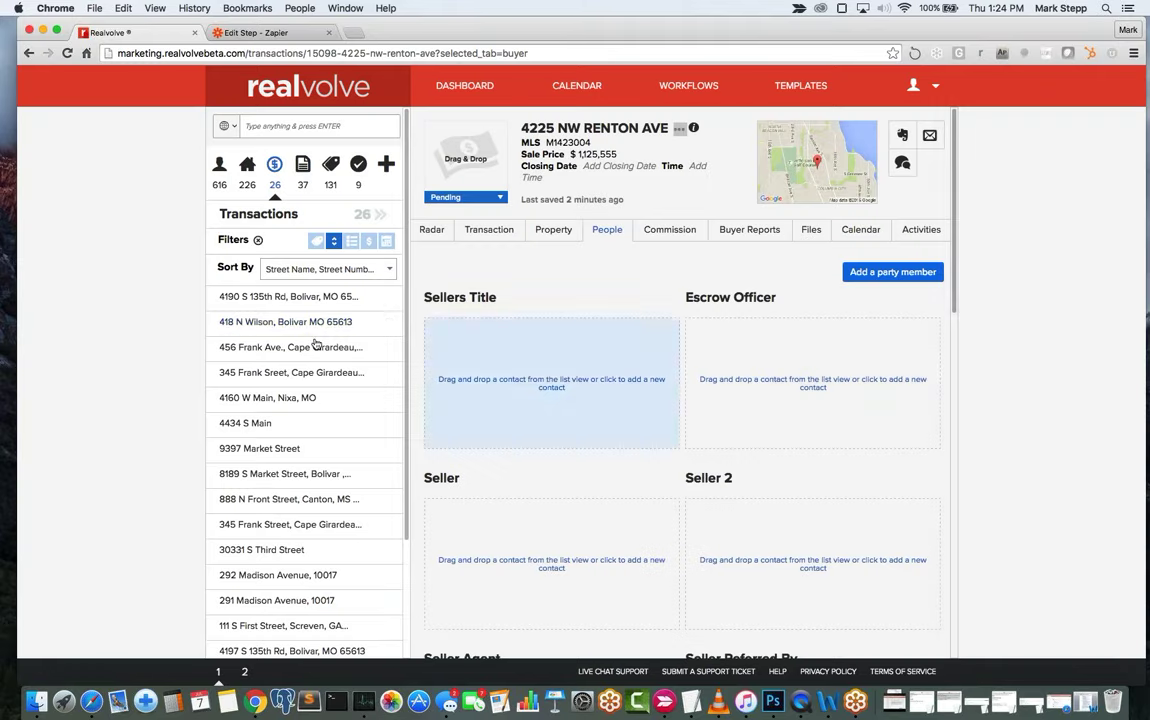
pyautogui.scroll(-10, 812, 564)
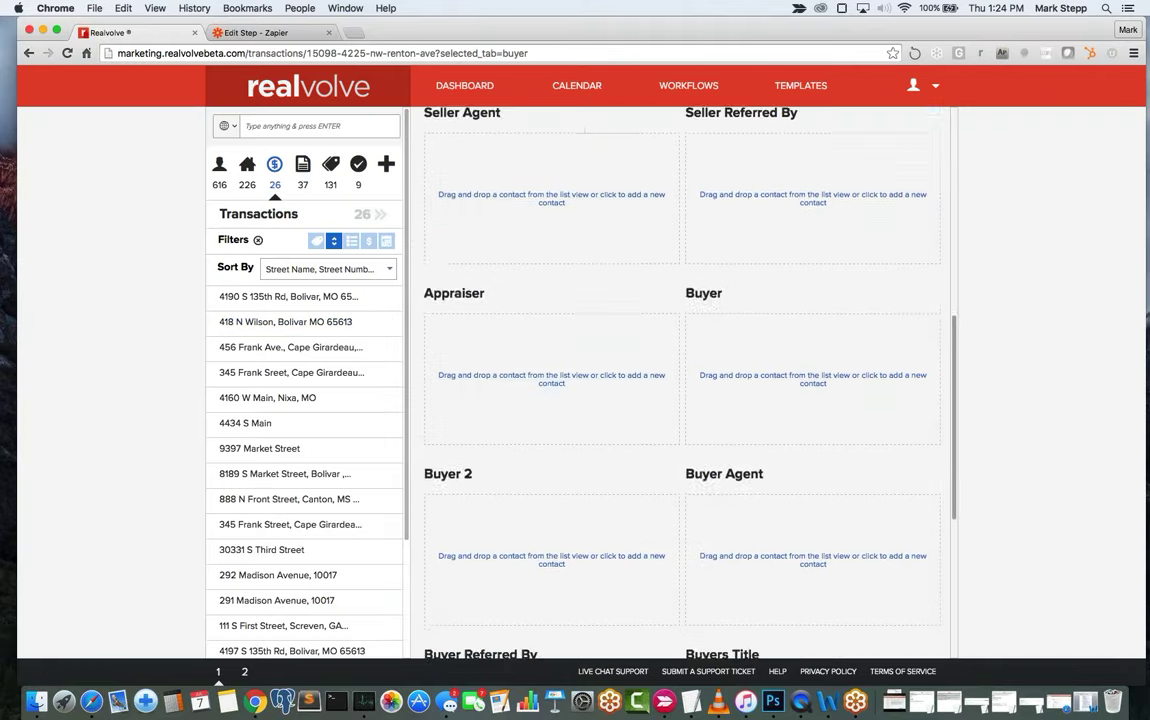
pyautogui.scroll(-3, 682, 380)
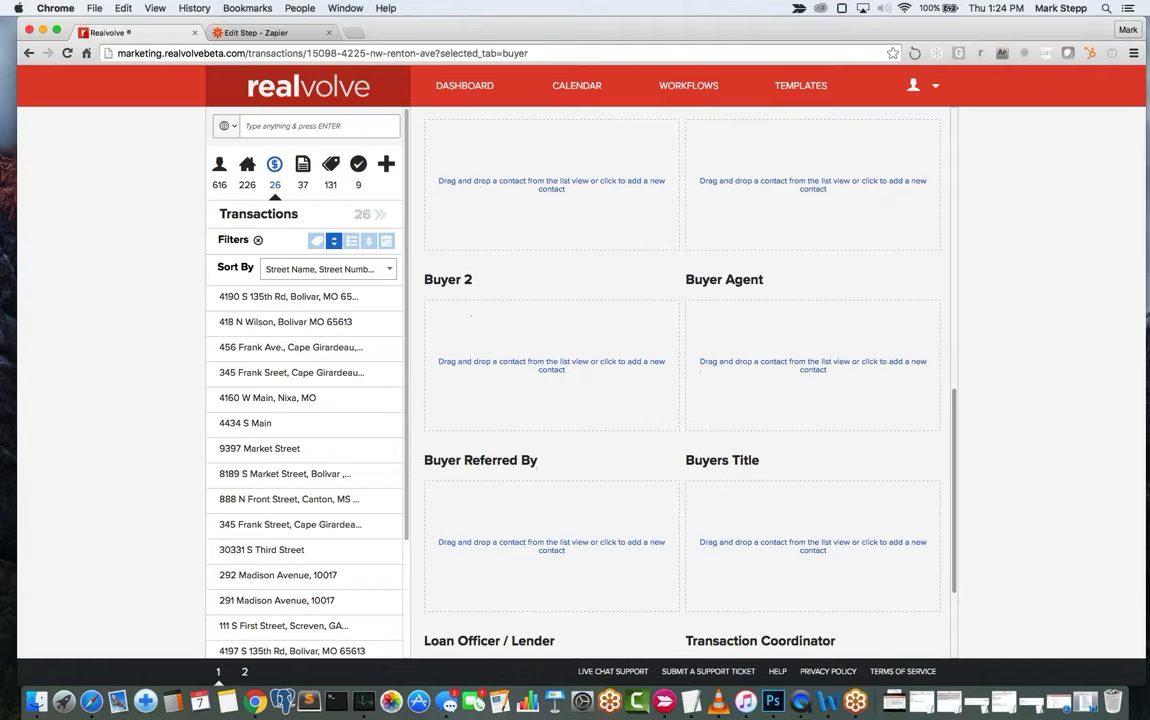
pyautogui.scroll(15, 682, 380)
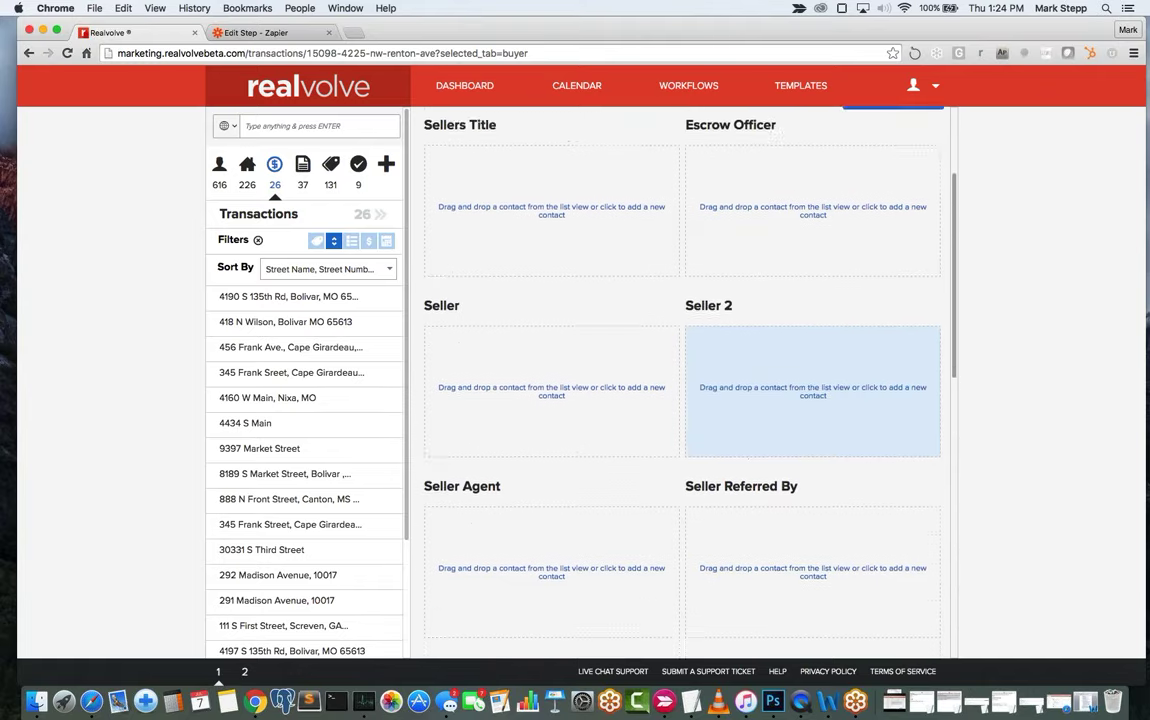
pyautogui.scroll(-2, 726, 549)
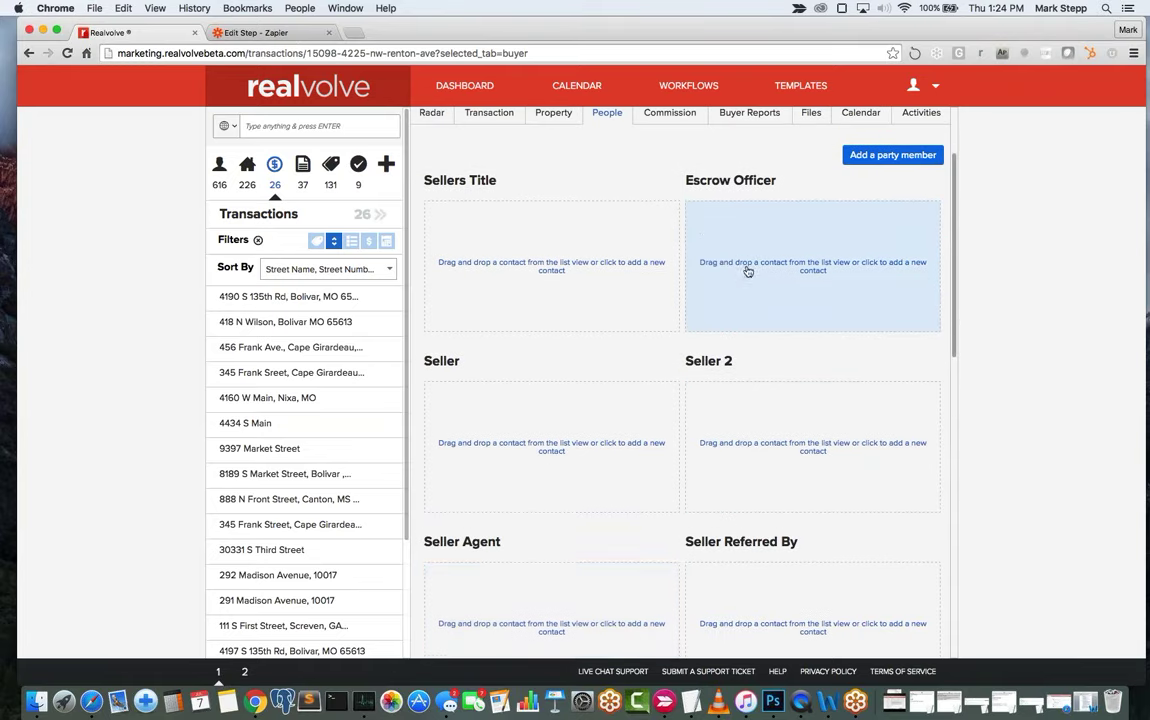
pyautogui.scroll(2, 747, 267)
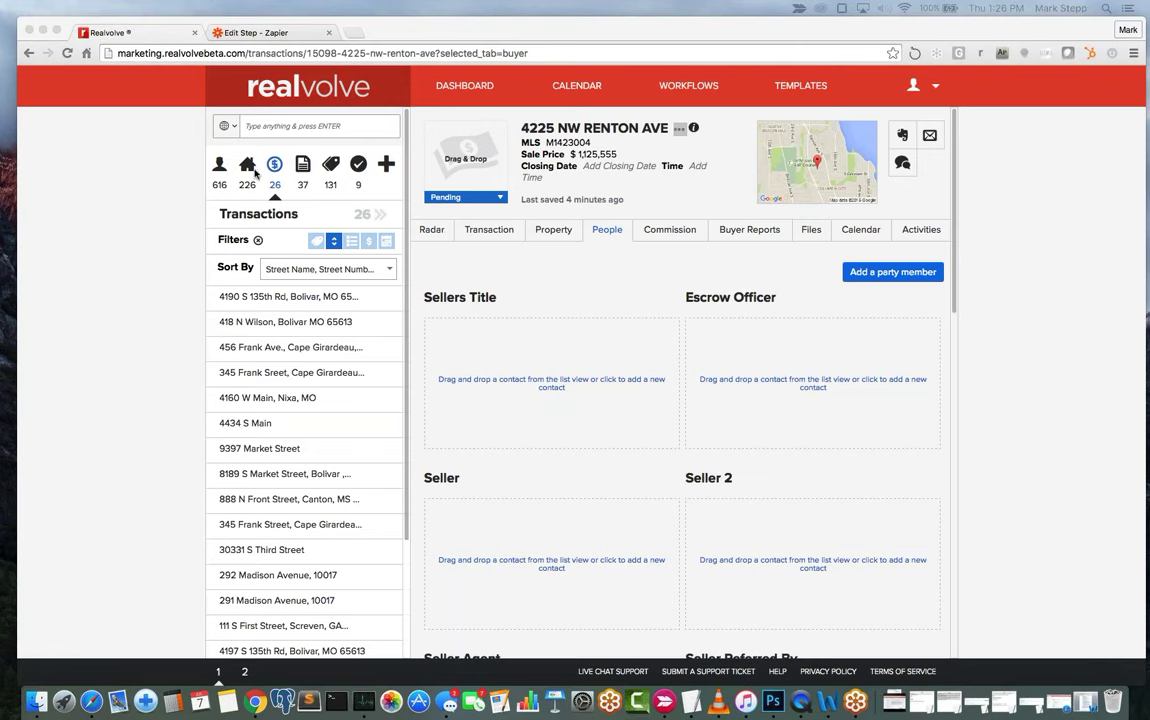
# Reload the dashboard and create a new blank Pre-listing property record.
pyautogui.click(247, 165)
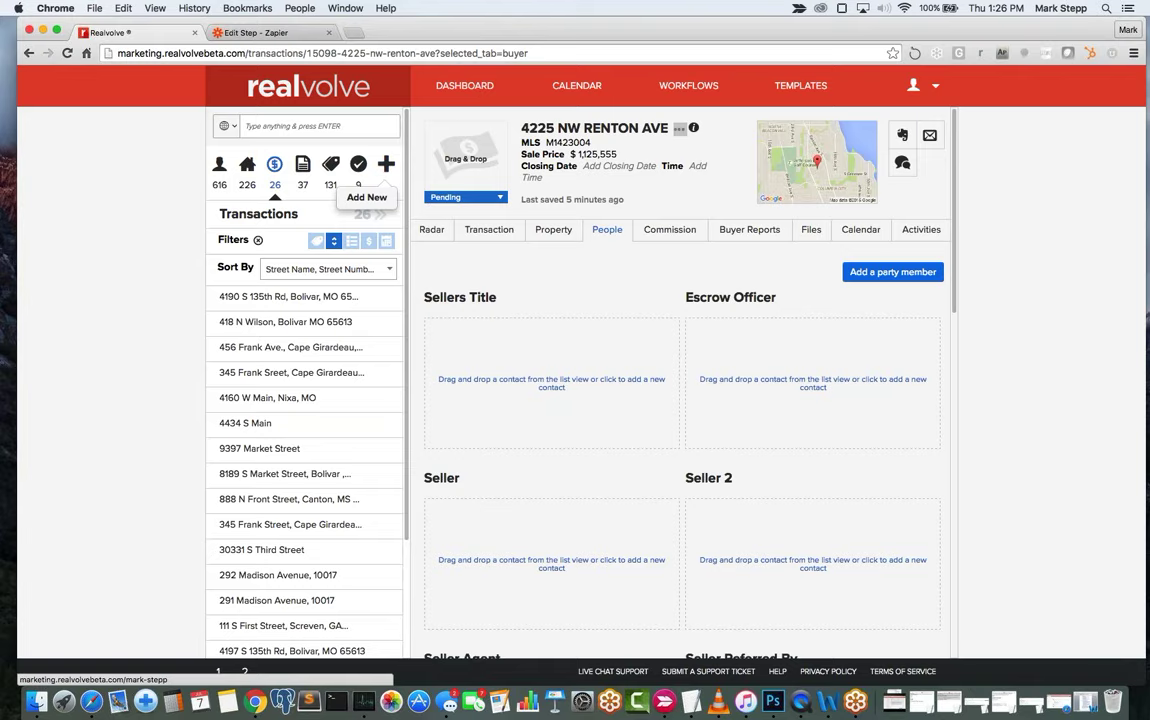
pyautogui.click(392, 168)
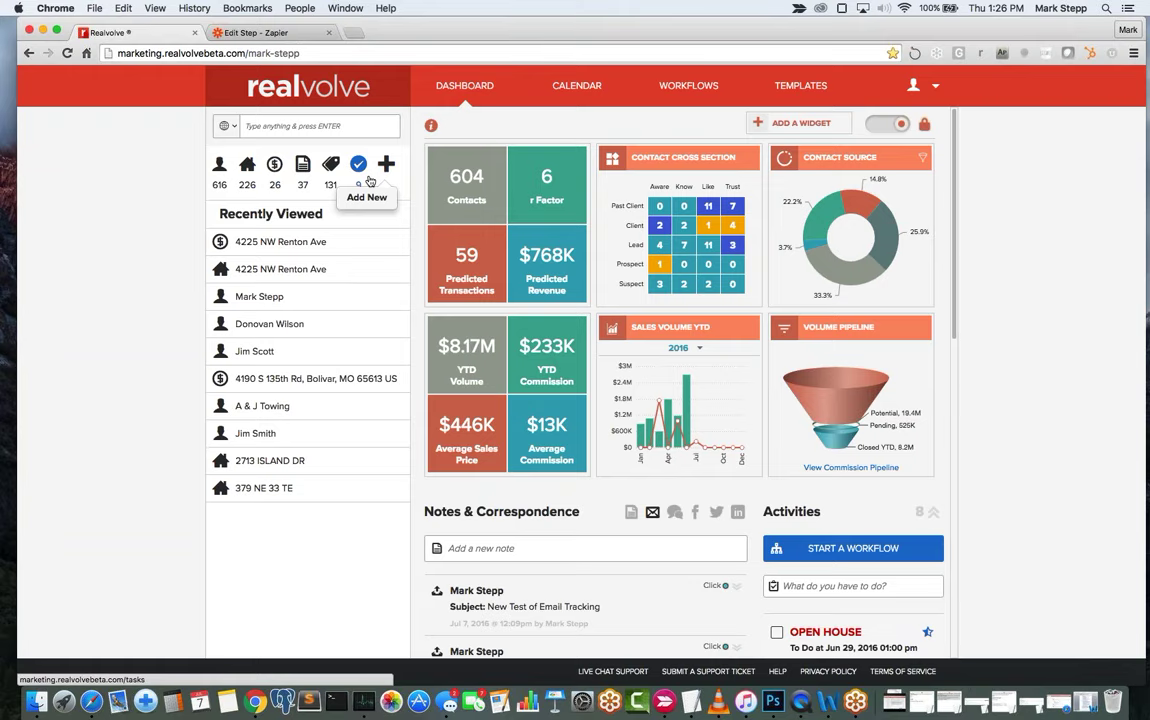
pyautogui.click(247, 167)
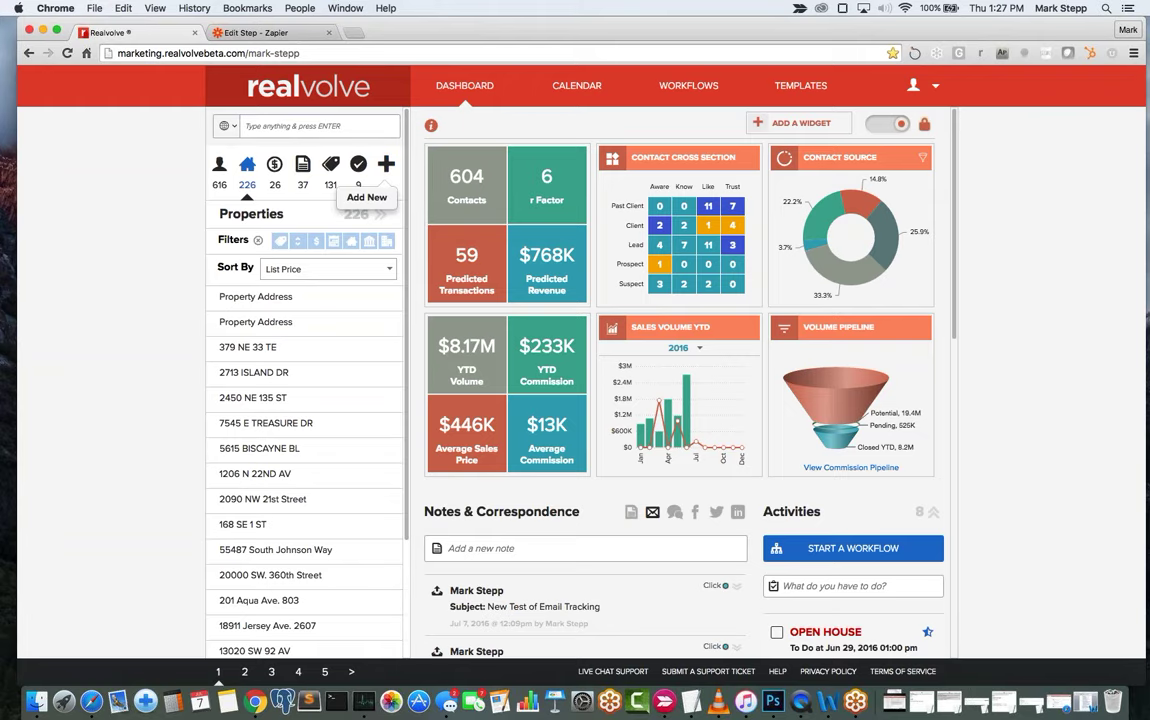
pyautogui.click(310, 54)
pyautogui.press('Return')
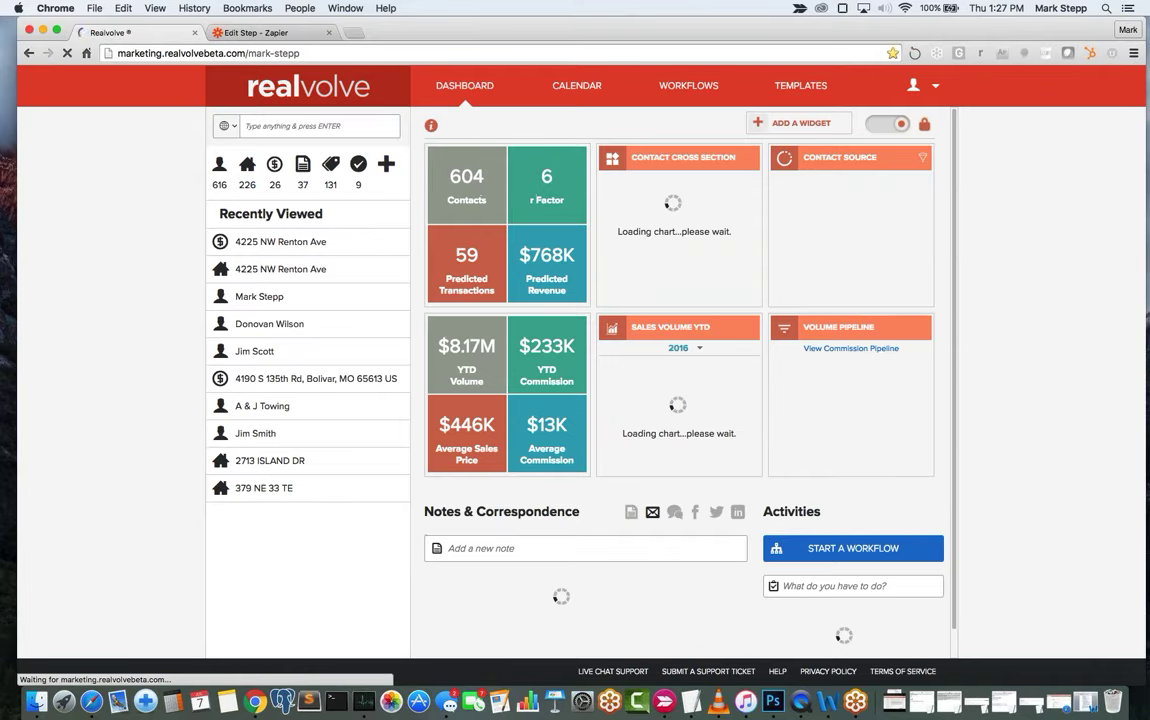
pyautogui.click(388, 166)
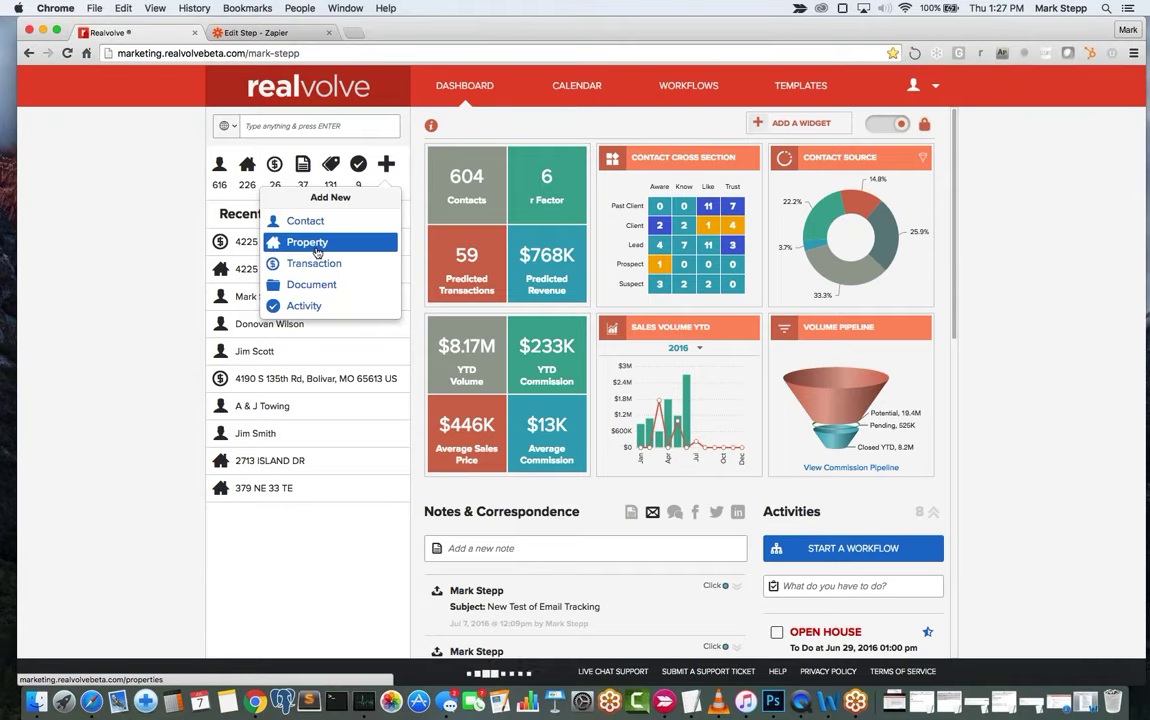
pyautogui.click(307, 242)
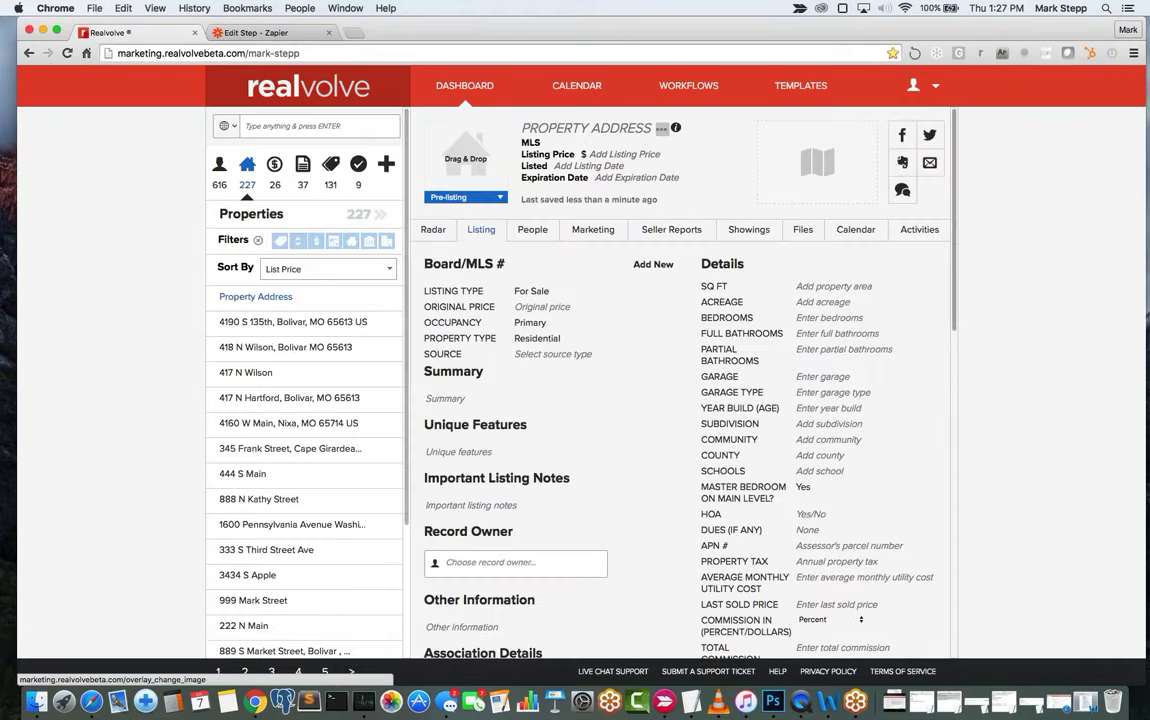
pyautogui.click(579, 130)
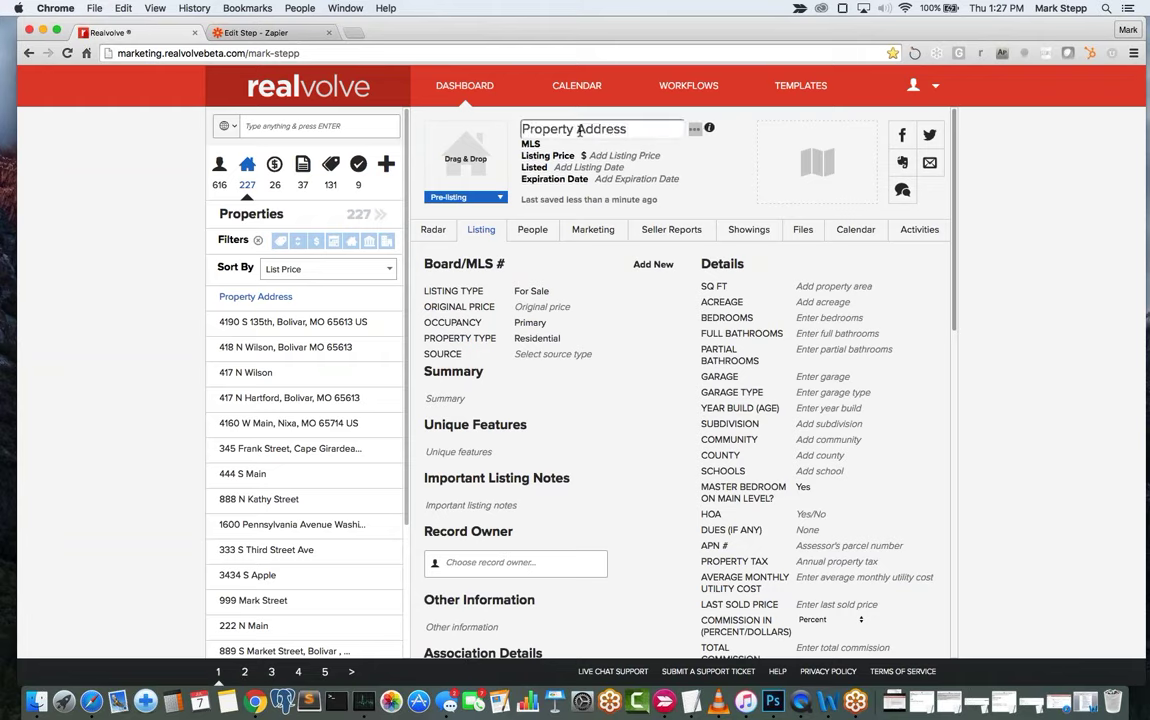
pyautogui.press('super+a')
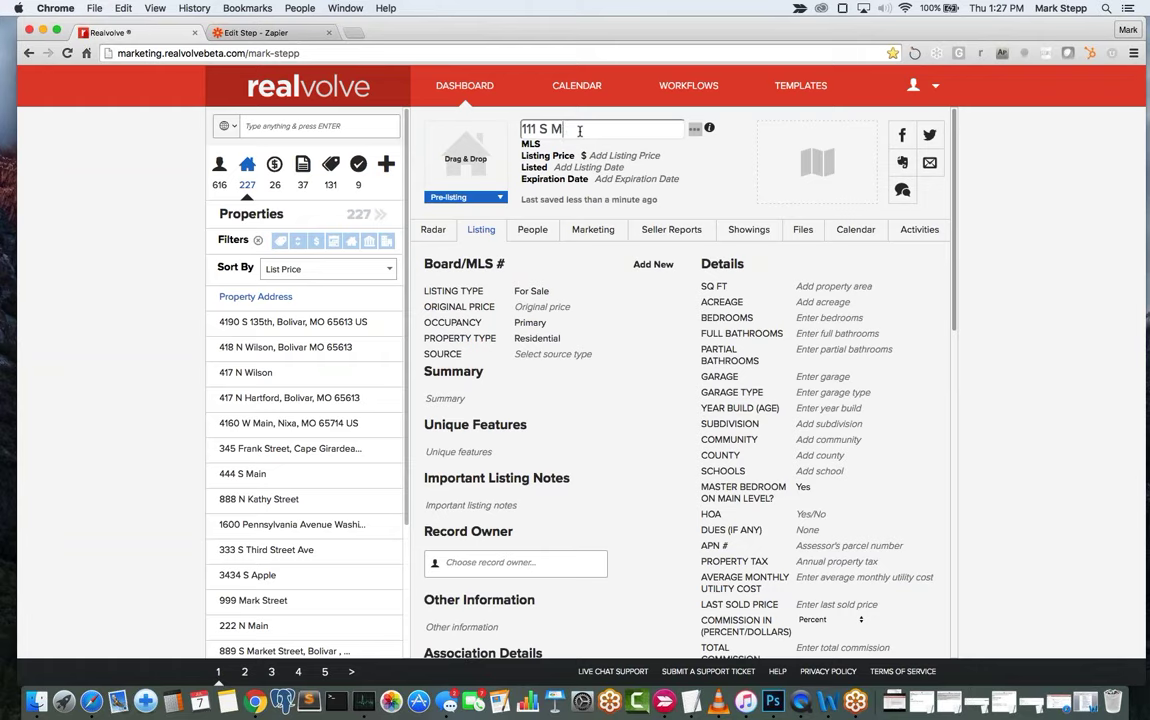
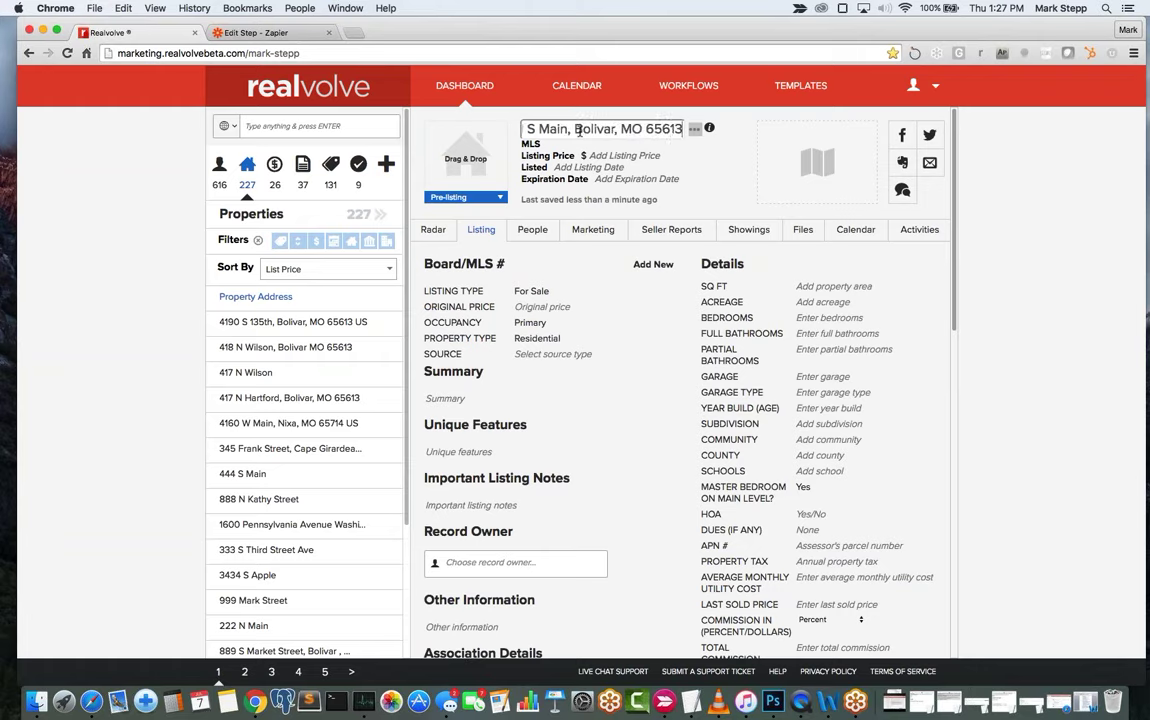
pyautogui.press('Tab')
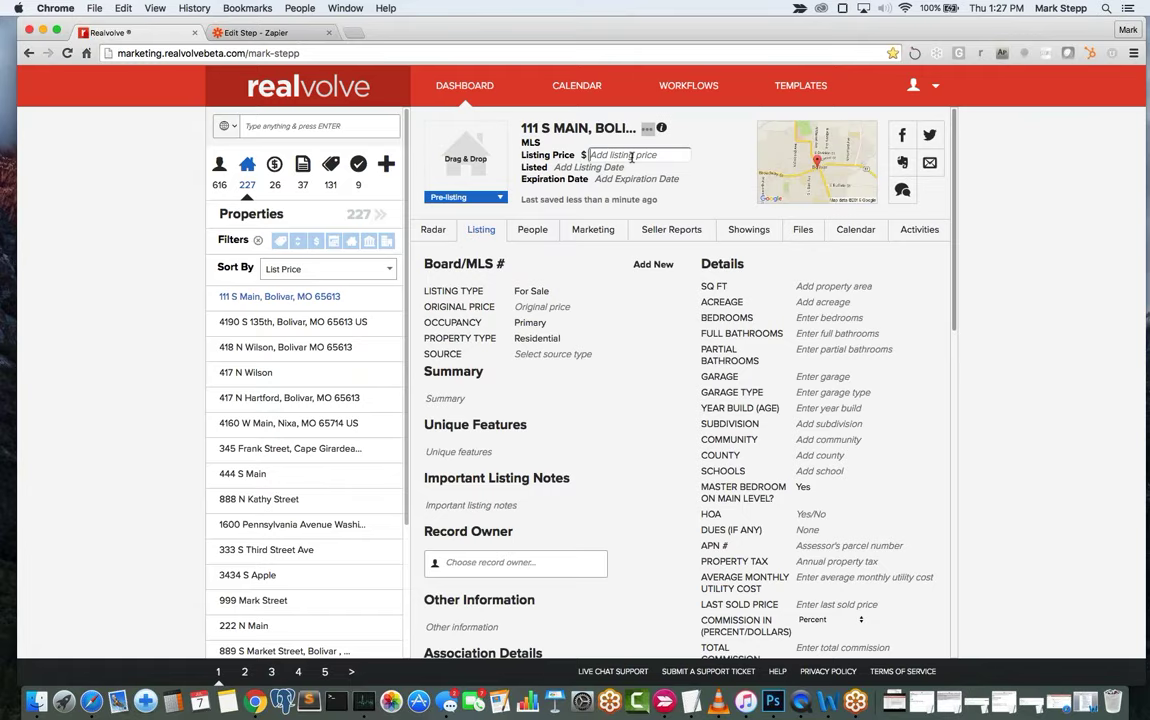
pyautogui.write('230000')
pyautogui.press('Tab')
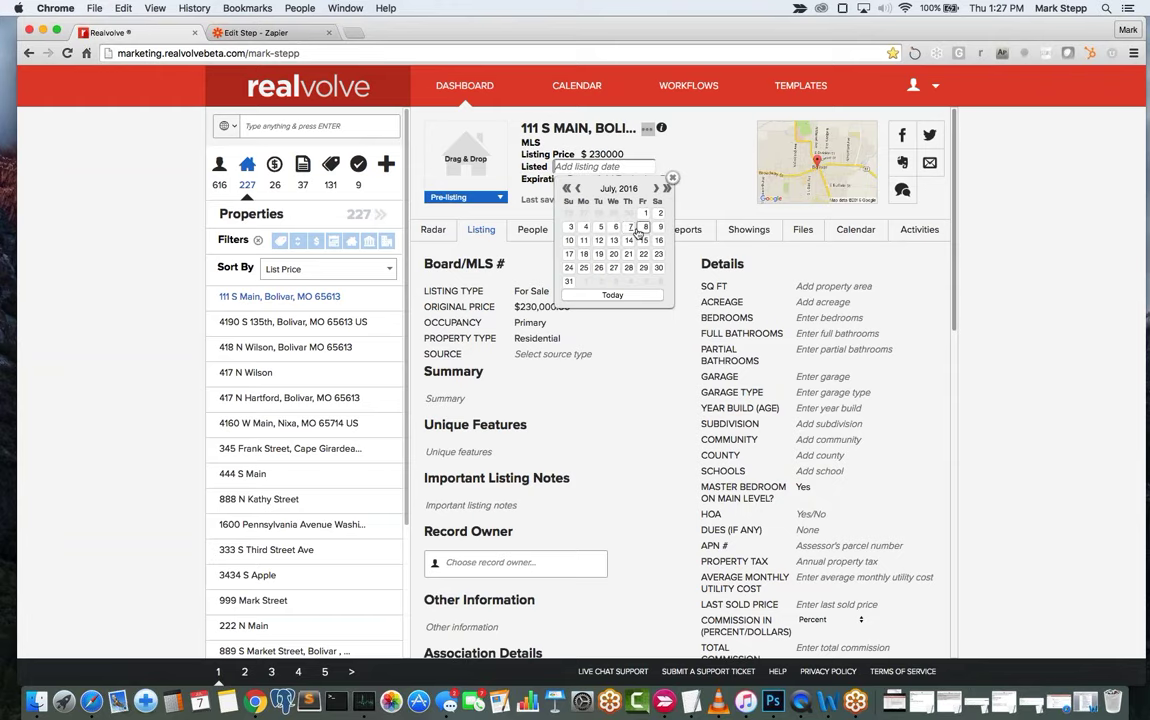
# Set the listed date to Jul 07, 2016 and the expiration date to Oct 31, 2016.
pyautogui.click(631, 228)
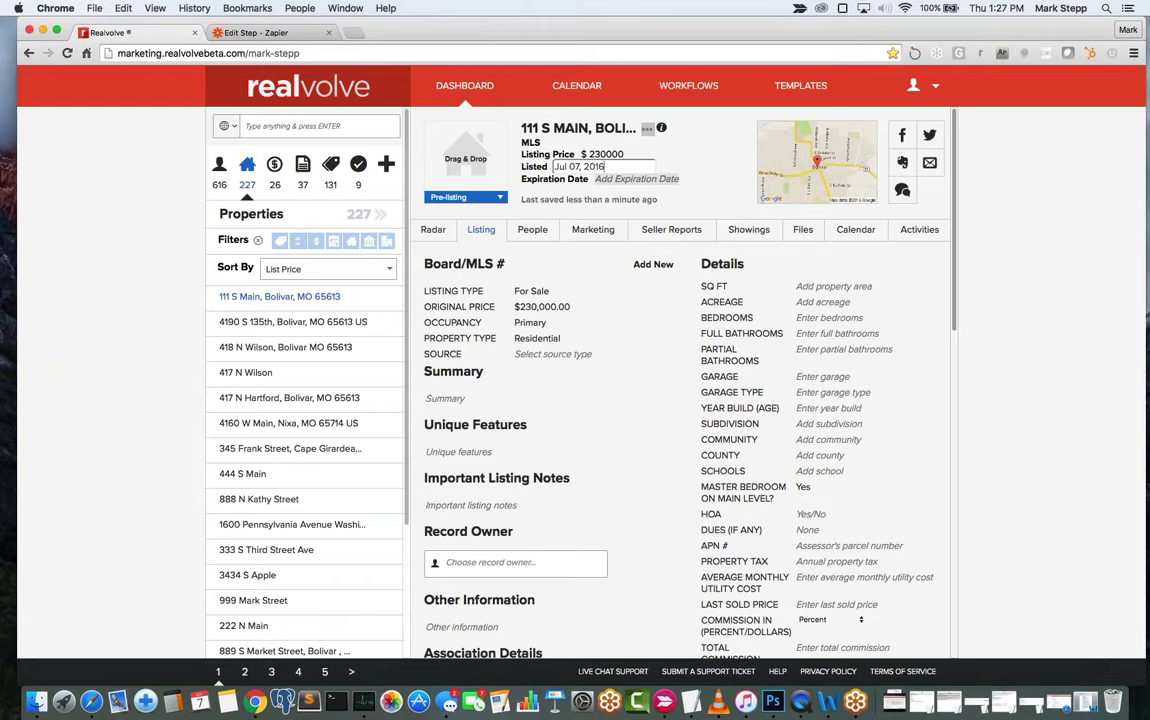
pyautogui.click(620, 178)
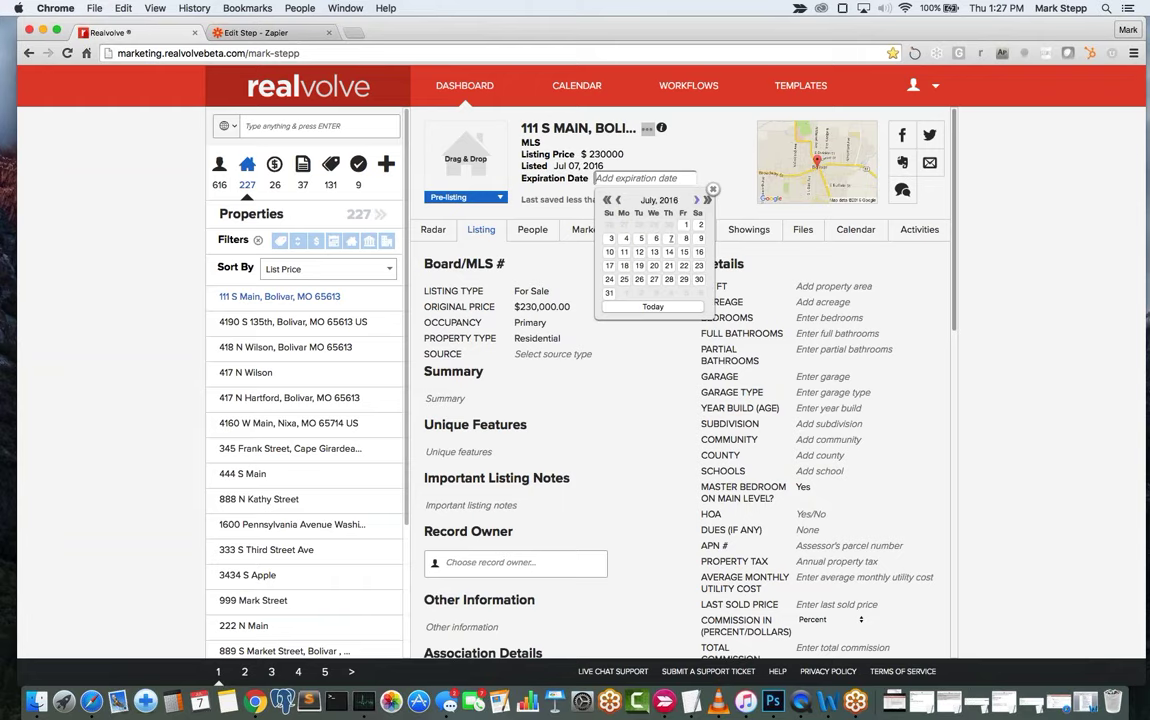
pyautogui.click(697, 200)
pyautogui.click(697, 200)
pyautogui.click(697, 200)
pyautogui.click(623, 292)
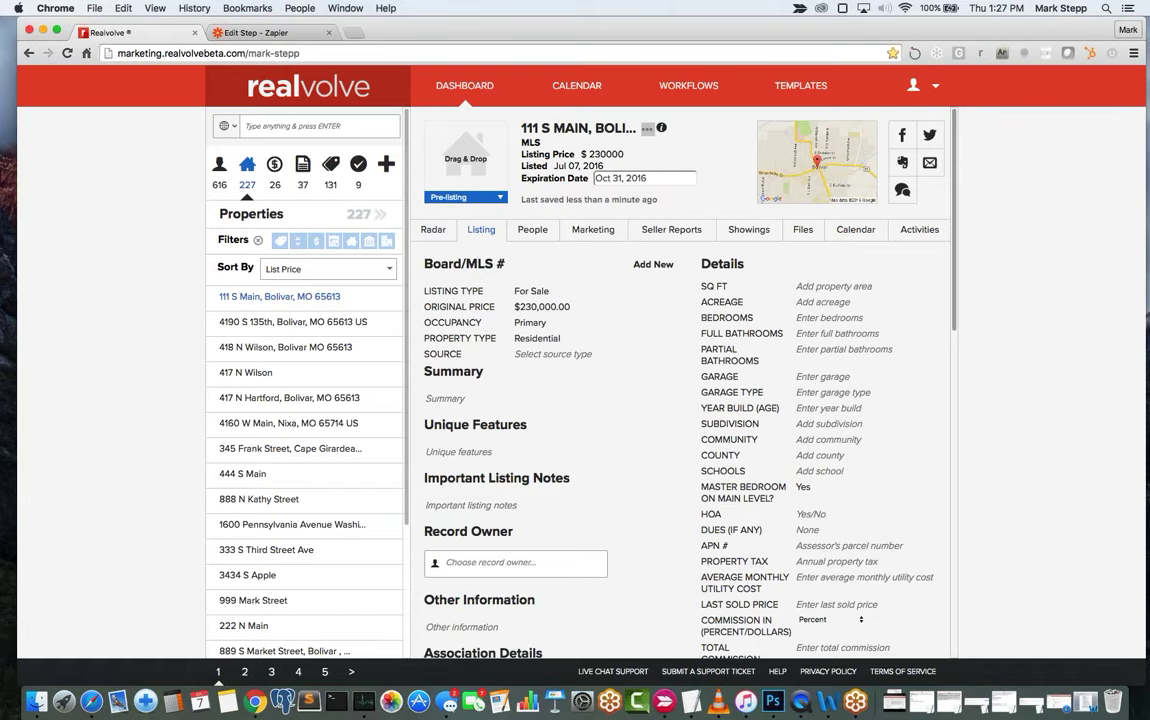
pyautogui.click(563, 205)
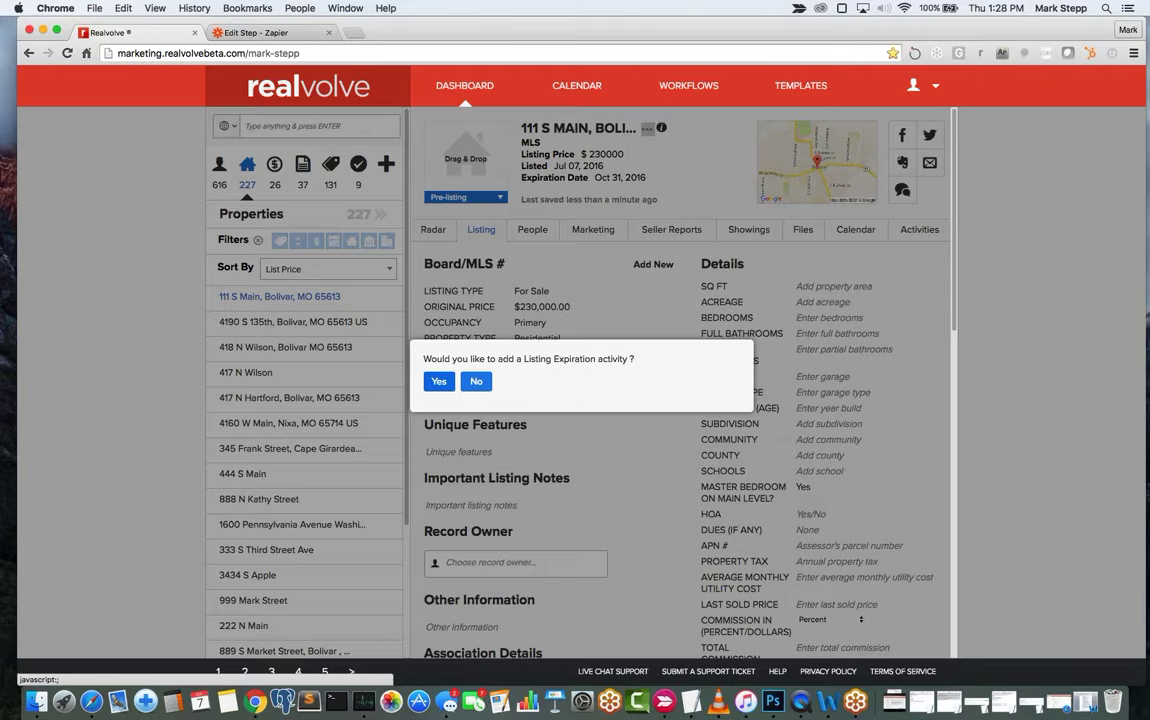
# Accept and create the Listing Expiration activity dated Oct 31, 2016 for 111 S Main.
pyautogui.click(438, 381)
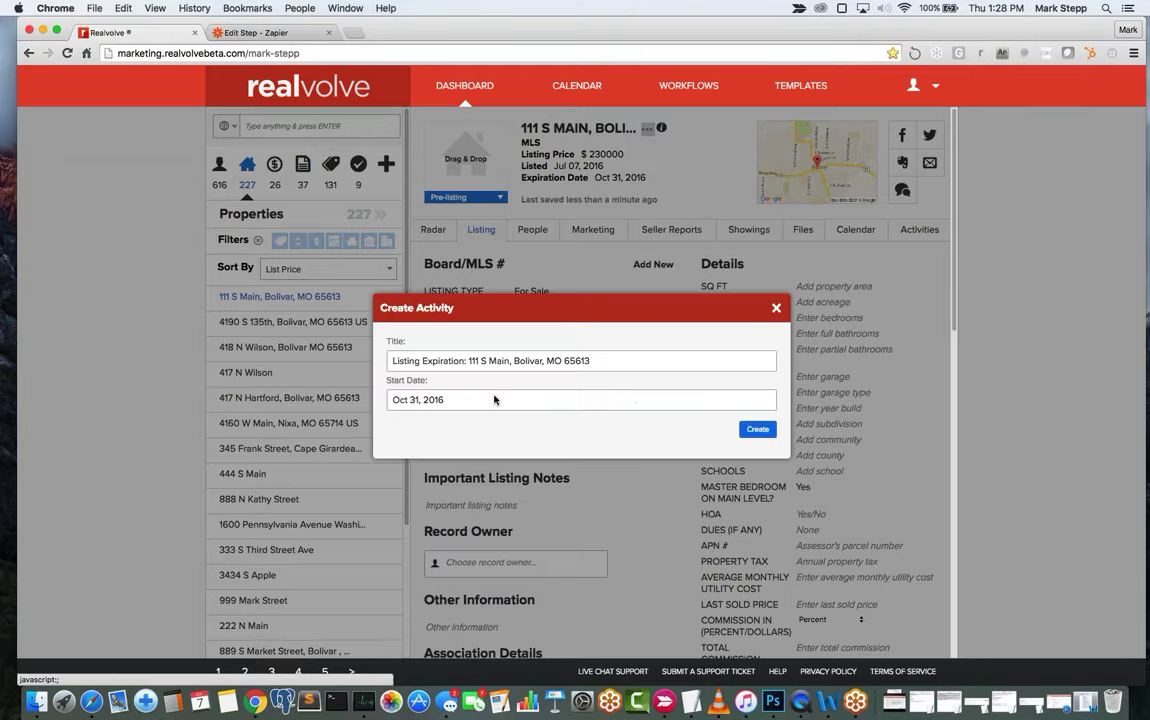
pyautogui.click(758, 429)
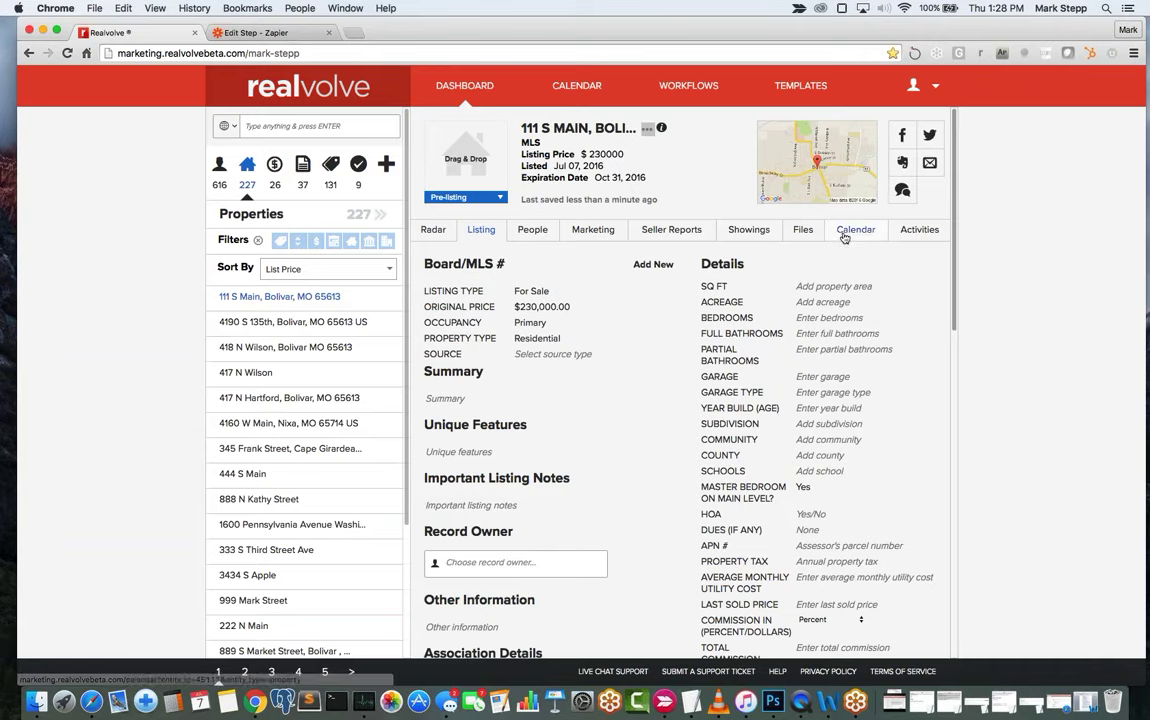
pyautogui.click(913, 232)
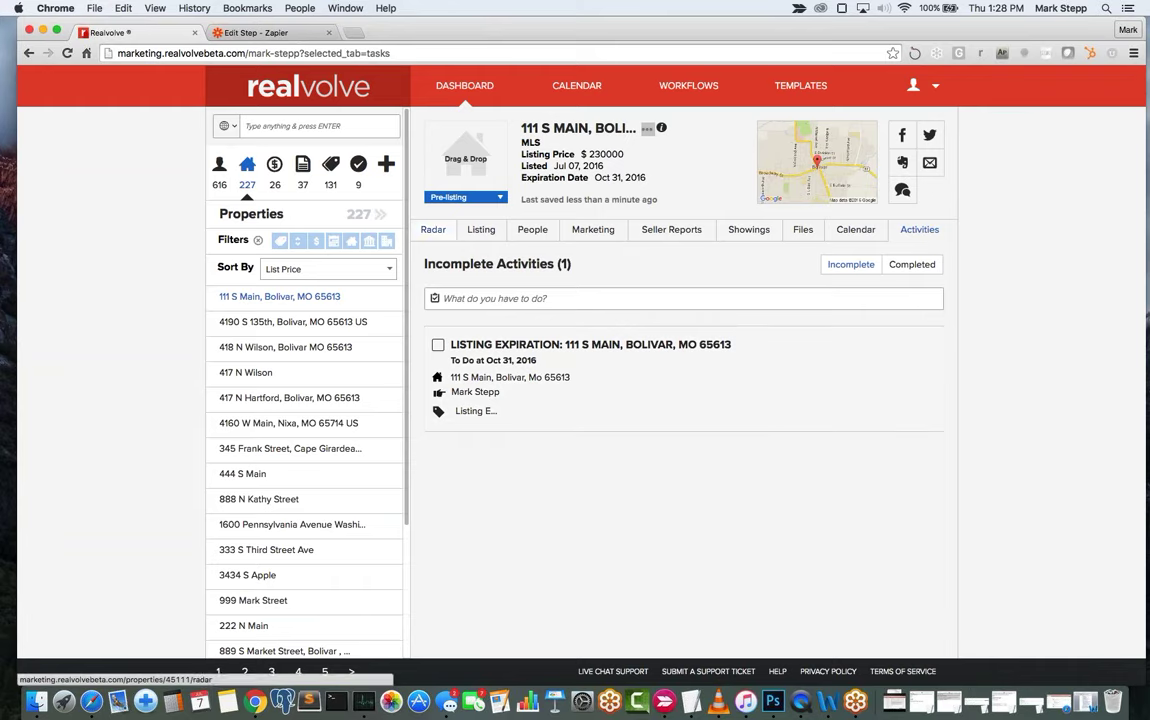
pyautogui.click(460, 232)
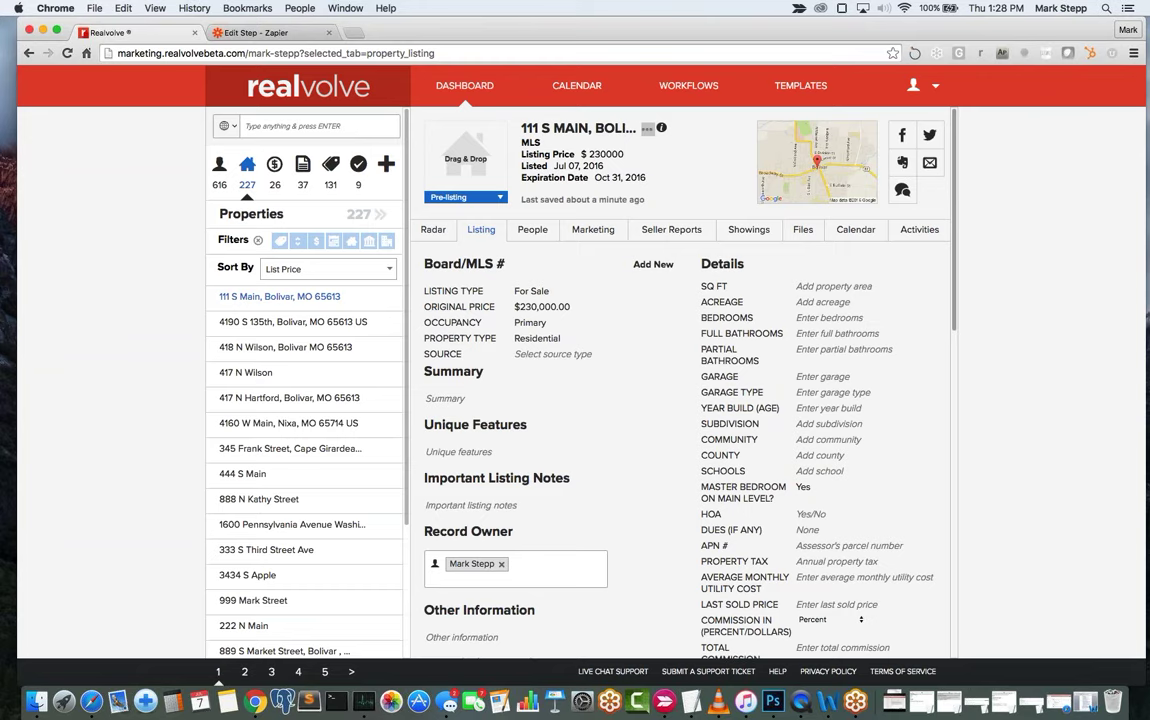
# Add Board/MLS number 123455677 for the Greater Springfield Board of Realtors.
pyautogui.click(651, 265)
pyautogui.click(497, 295)
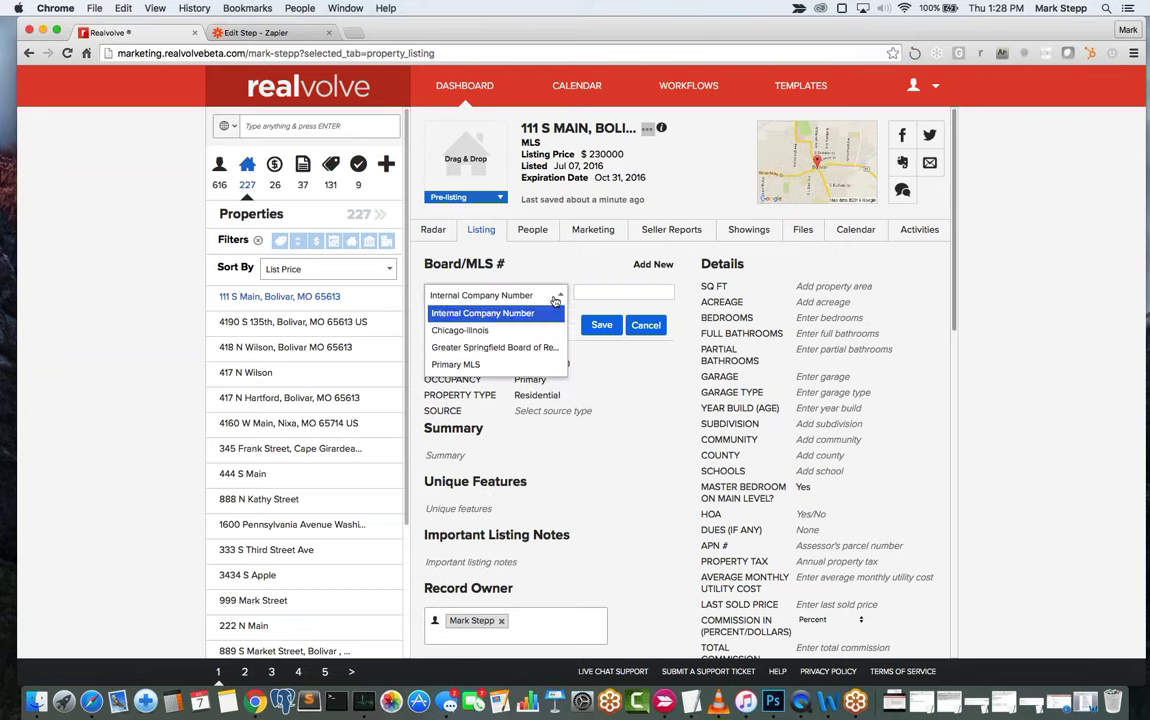
pyautogui.click(503, 348)
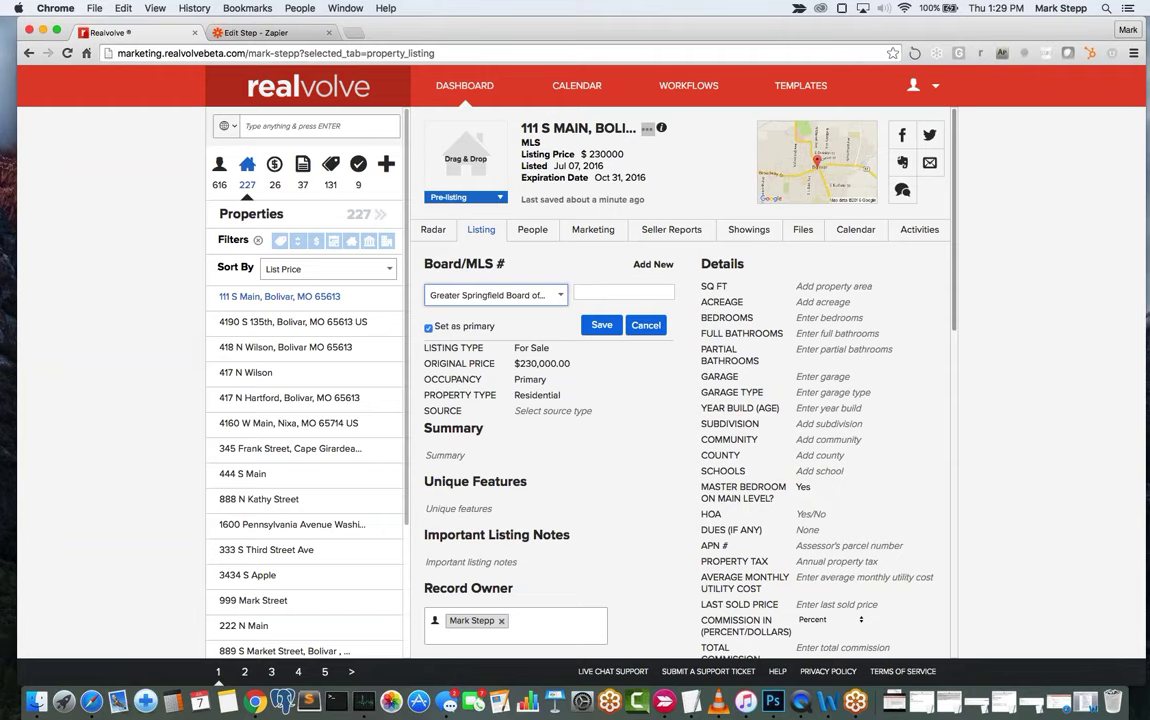
pyautogui.click(607, 293)
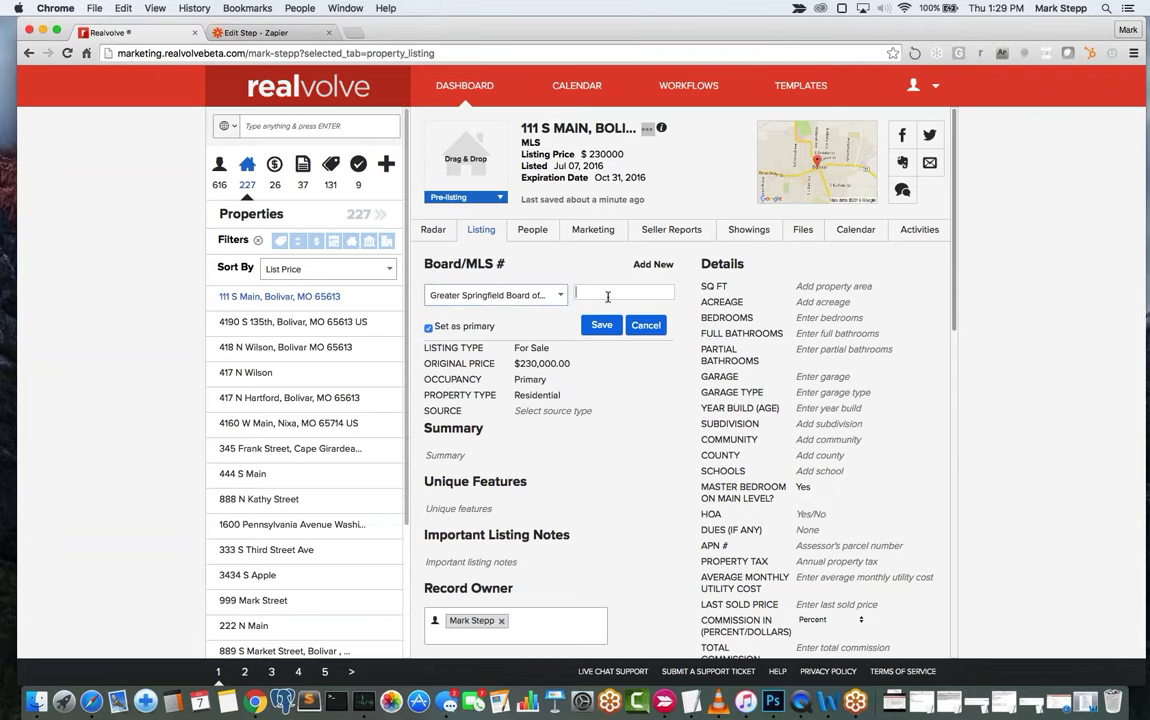
pyautogui.write('123455677')
pyautogui.click(601, 325)
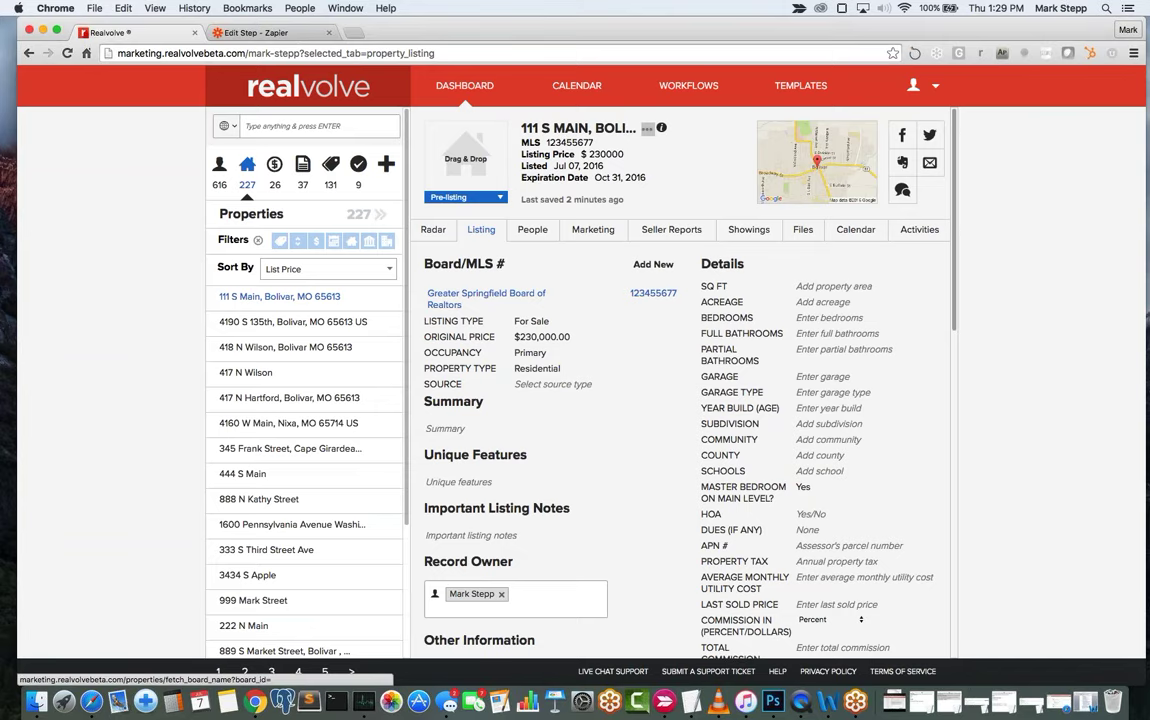
pyautogui.click(656, 266)
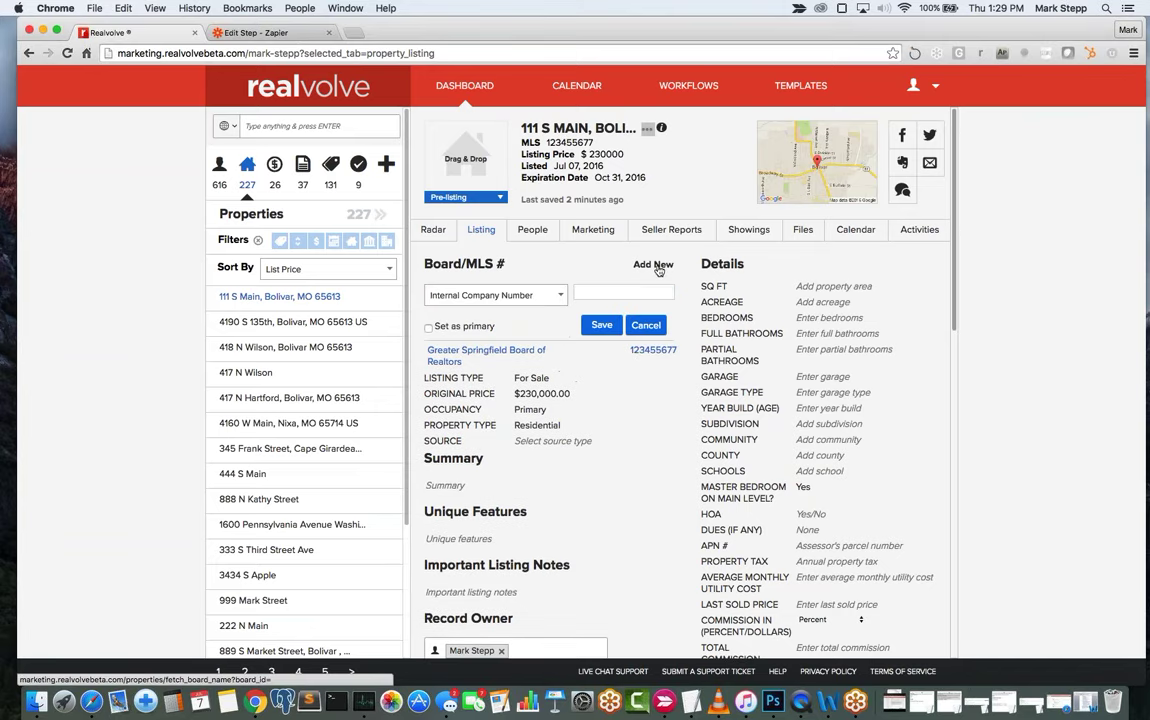
pyautogui.click(546, 296)
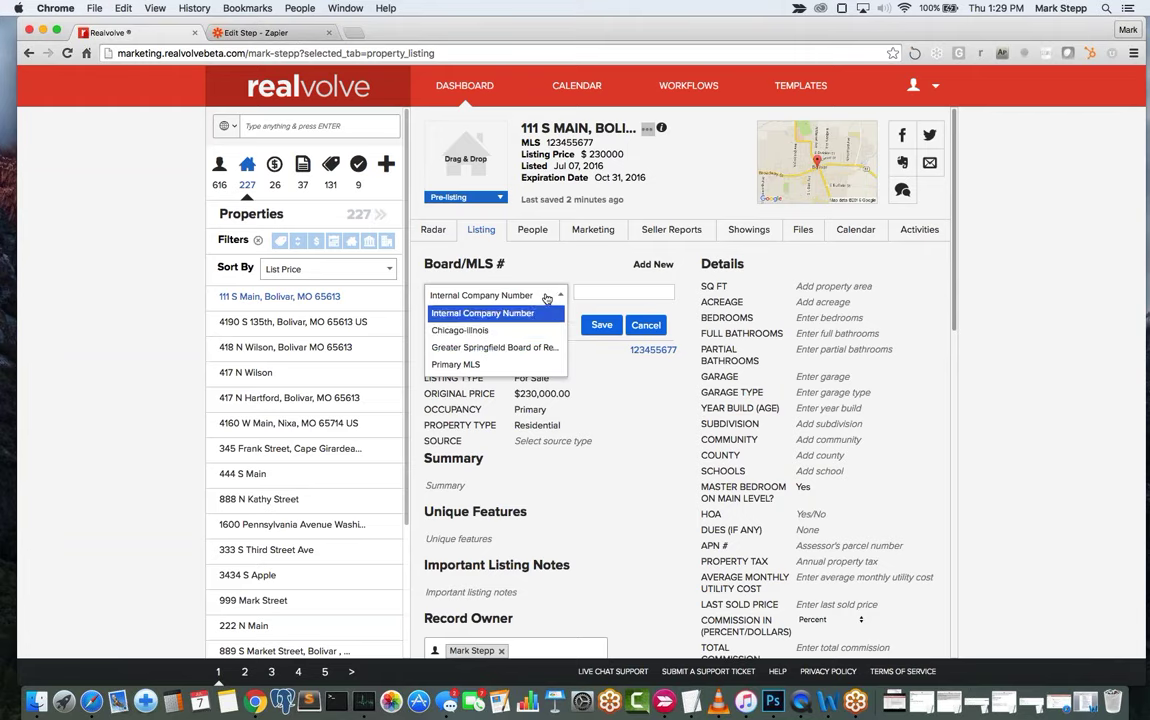
pyautogui.click(500, 334)
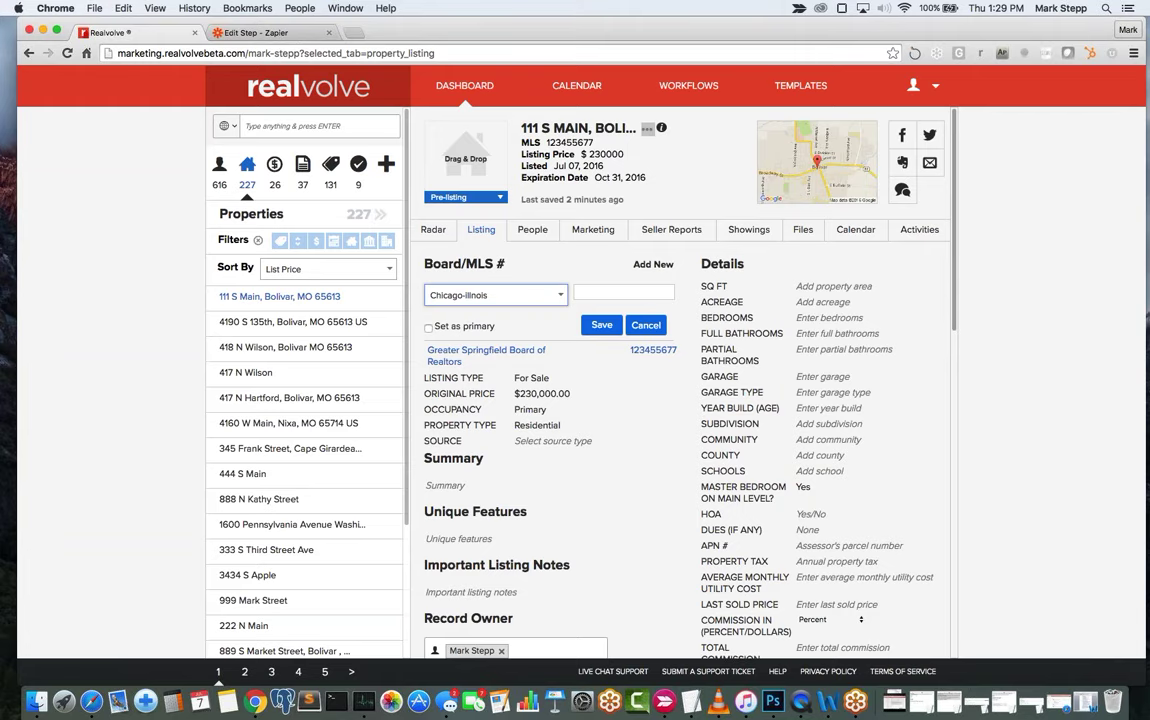
pyautogui.click(603, 291)
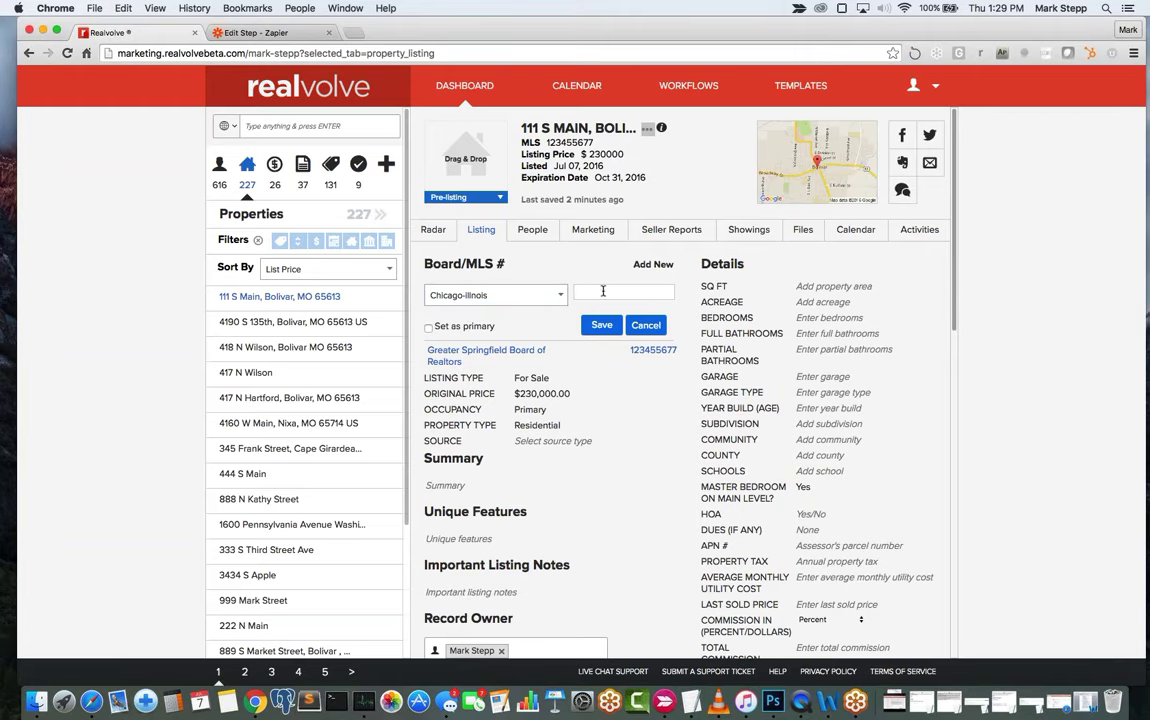
pyautogui.write('342353245')
pyautogui.press('Return')
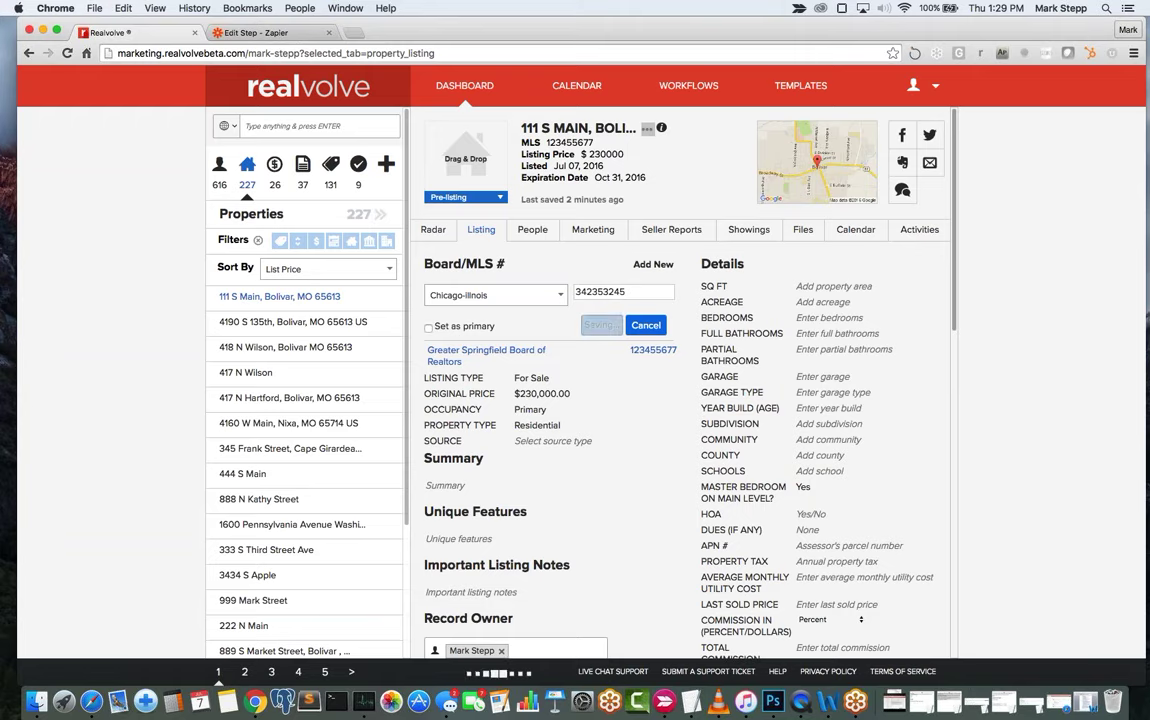
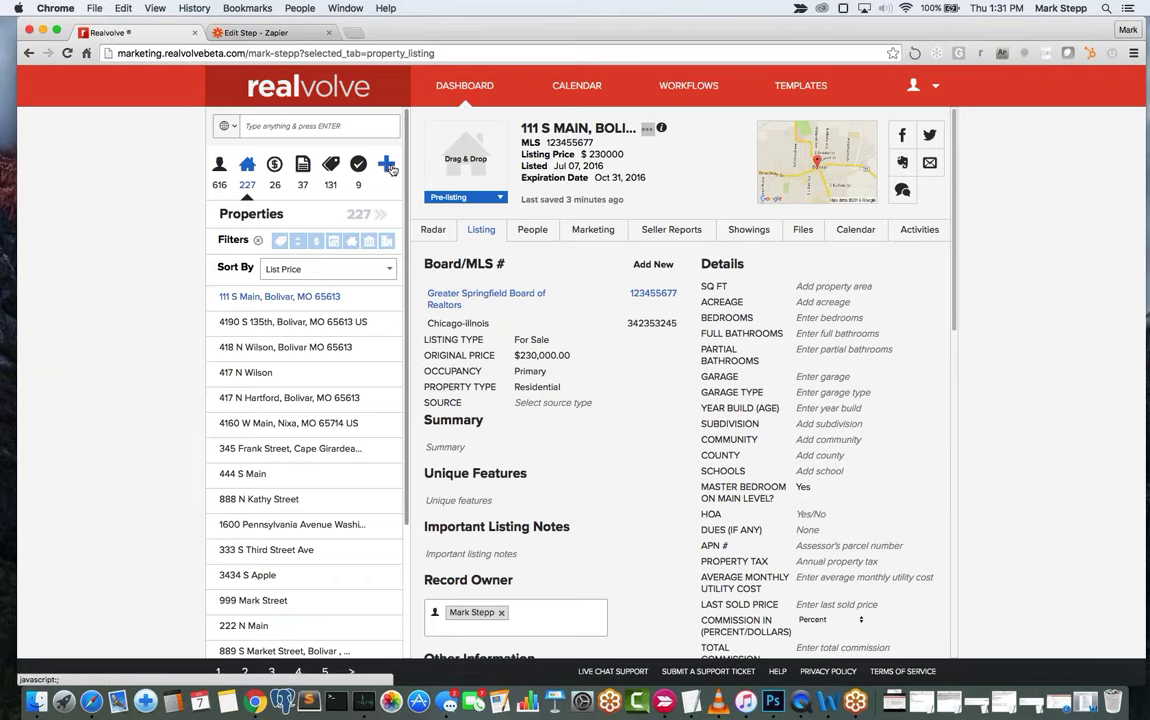
# Enter 2400 sq ft, 1 acre and 3 bedrooms on the 111 S Main listing details.
pyautogui.click(388, 166)
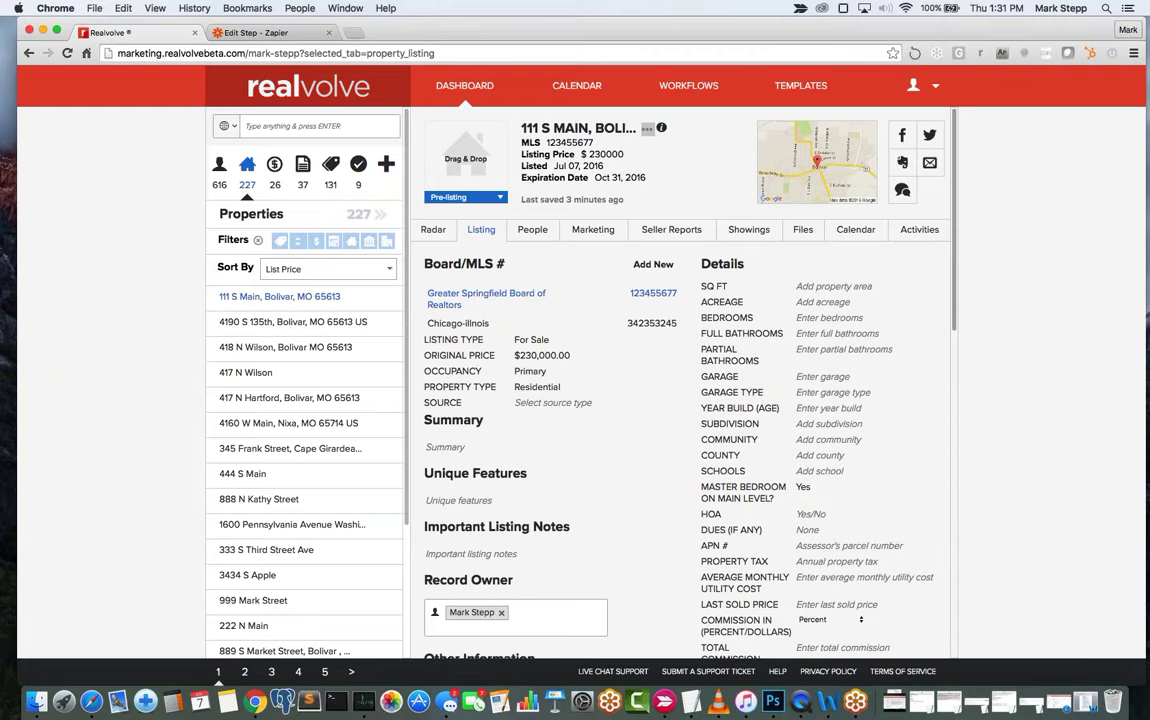
pyautogui.click(833, 286)
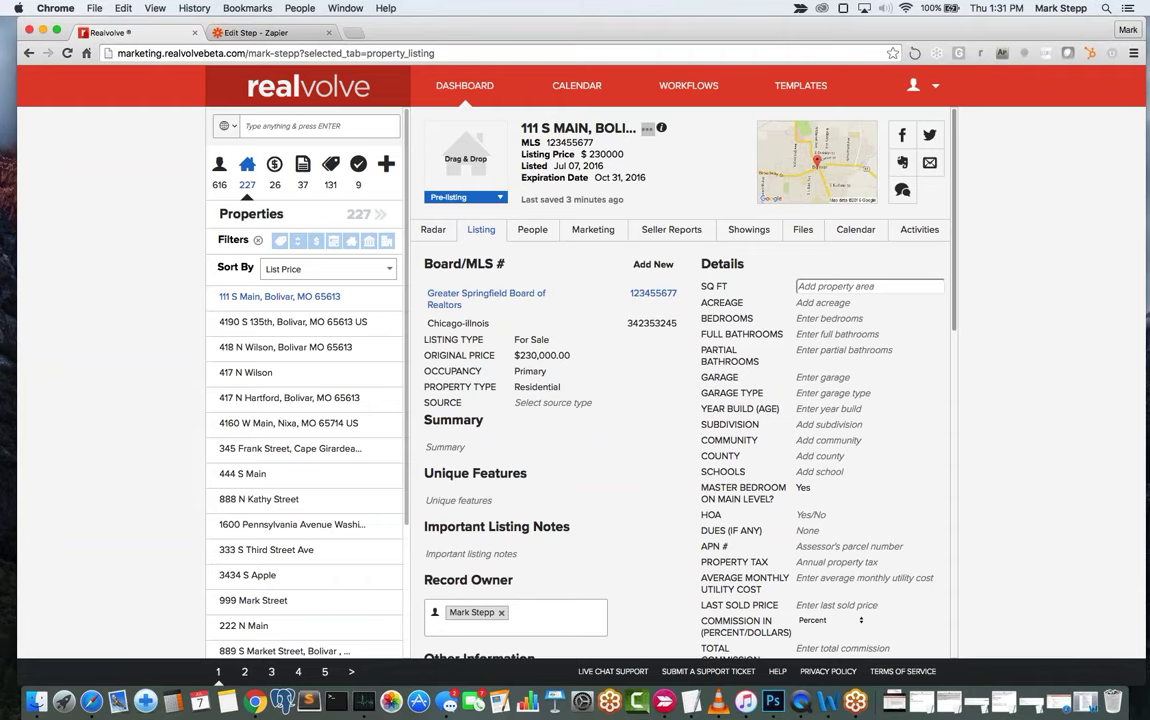
pyautogui.write('24000')
pyautogui.press('Tab')
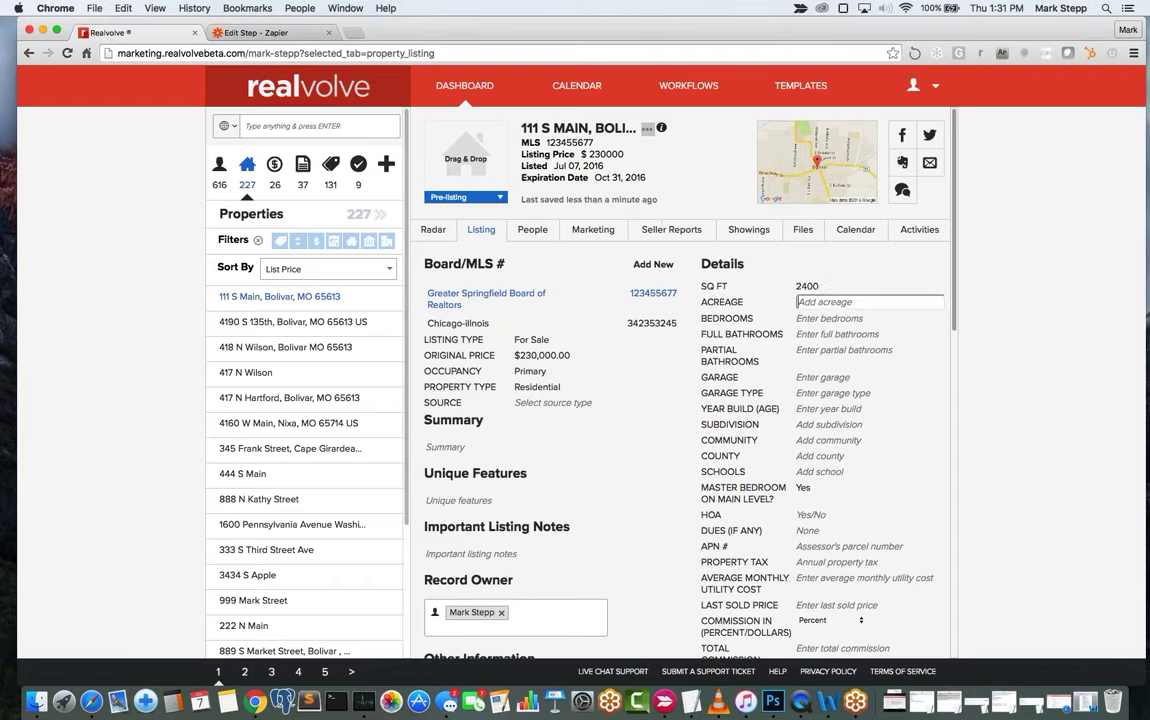
pyautogui.write('1')
pyautogui.press('Tab')
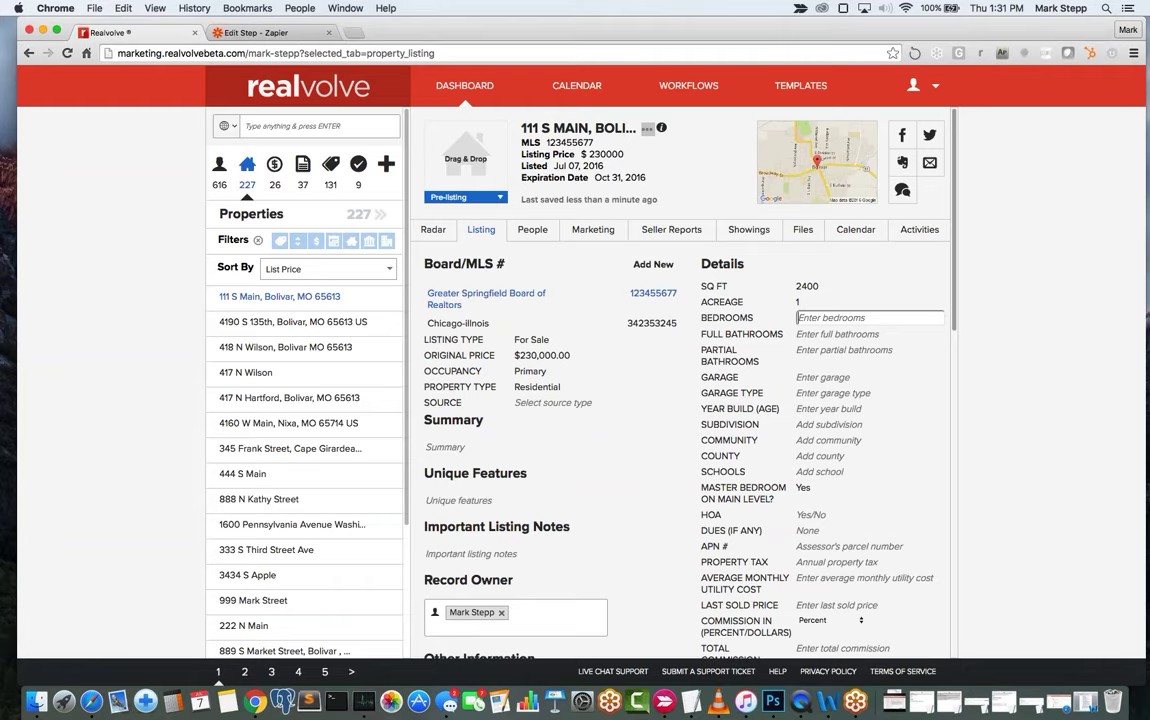
pyautogui.write('3')
pyautogui.press('Tab')
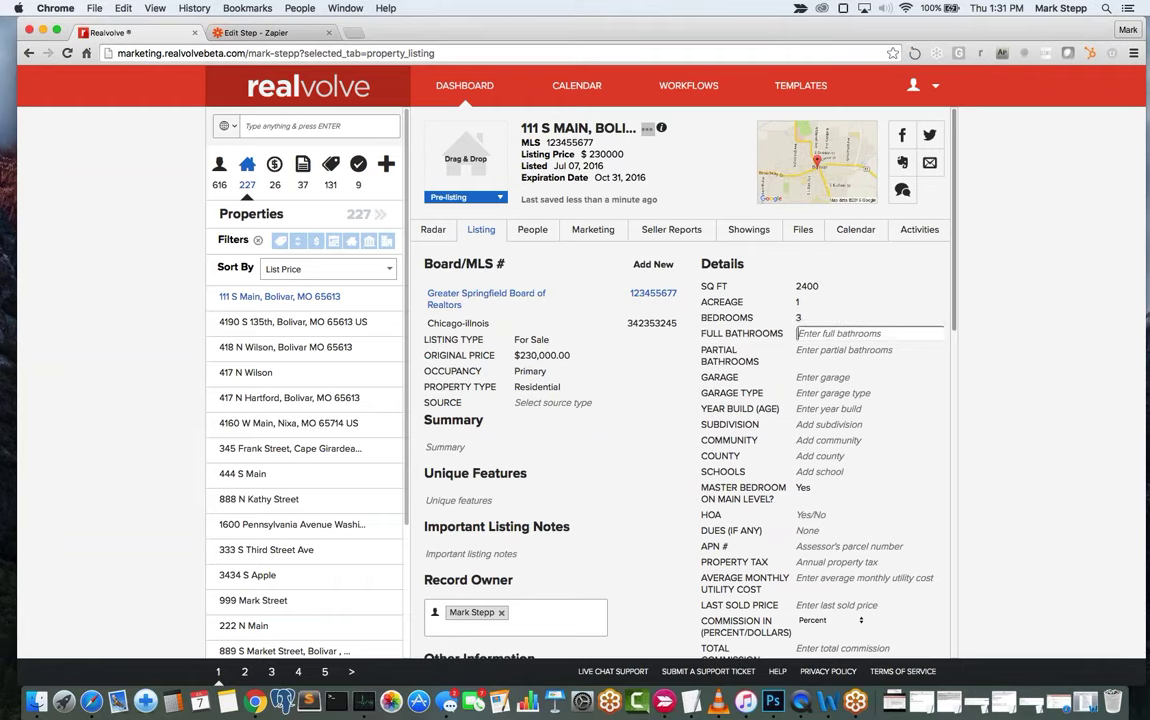
# Set the bathrooms to 2 full and 1 partial, correcting the full-bath count.
pyautogui.write('1')
pyautogui.press('Tab')
pyautogui.hotkey('shift', 'Tab')
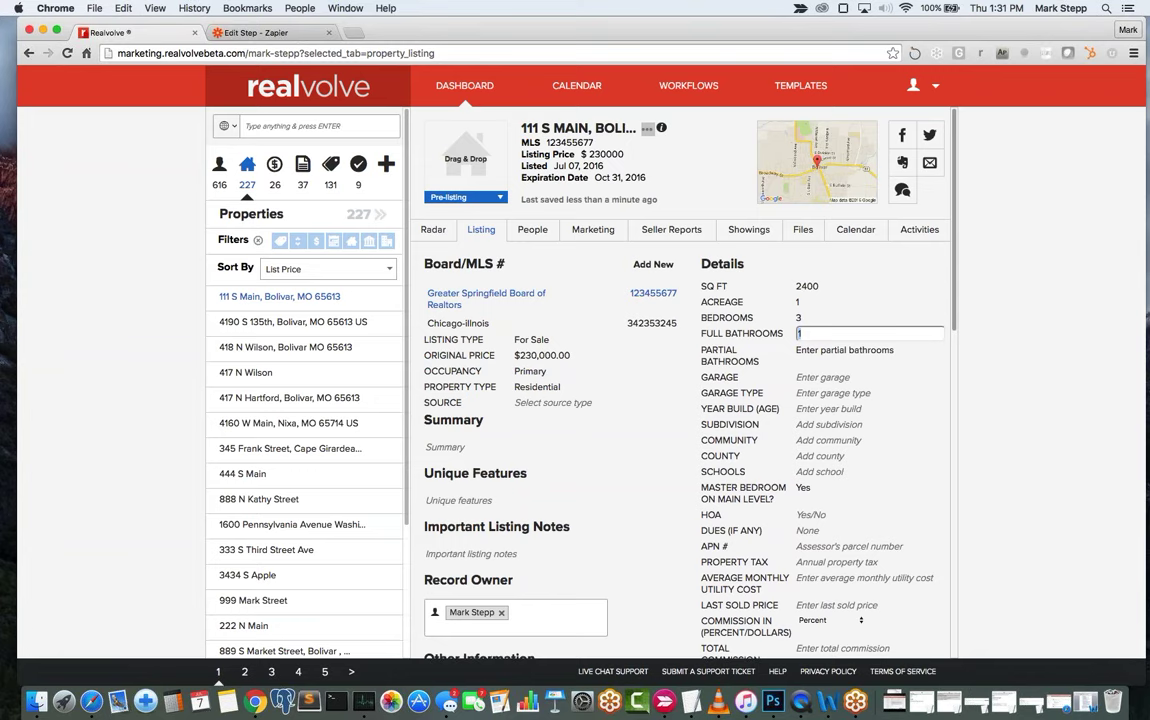
pyautogui.write('2')
pyautogui.press('Tab')
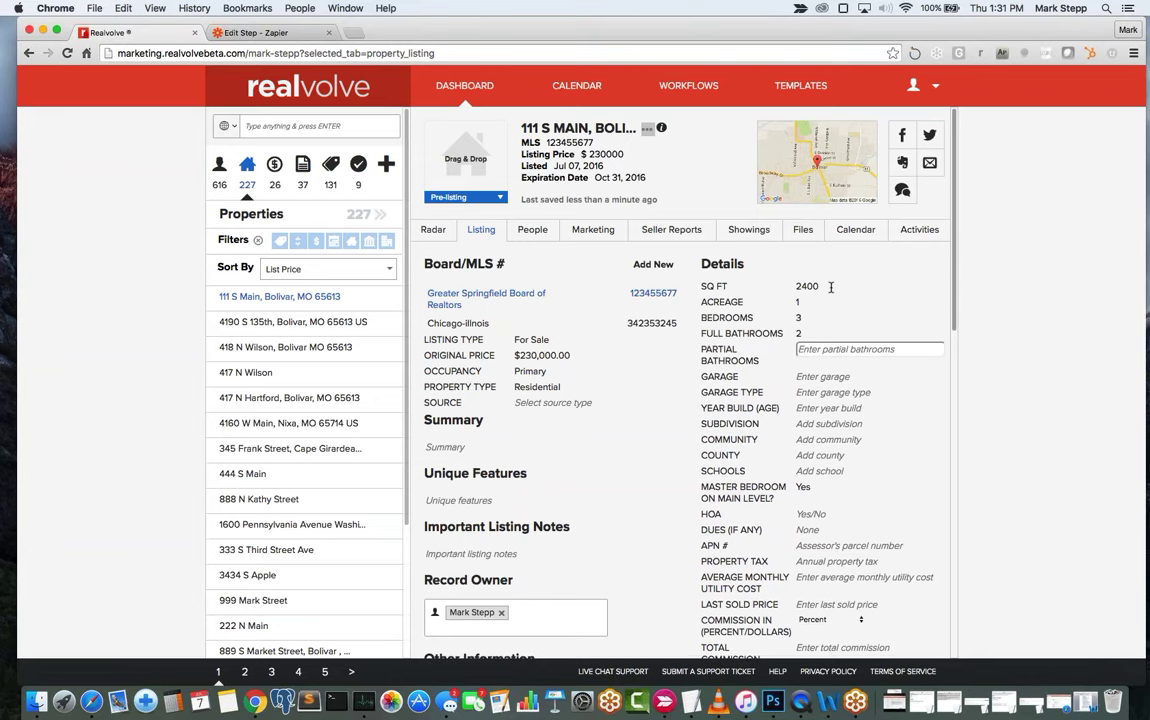
pyautogui.write('1')
pyautogui.press('Tab')
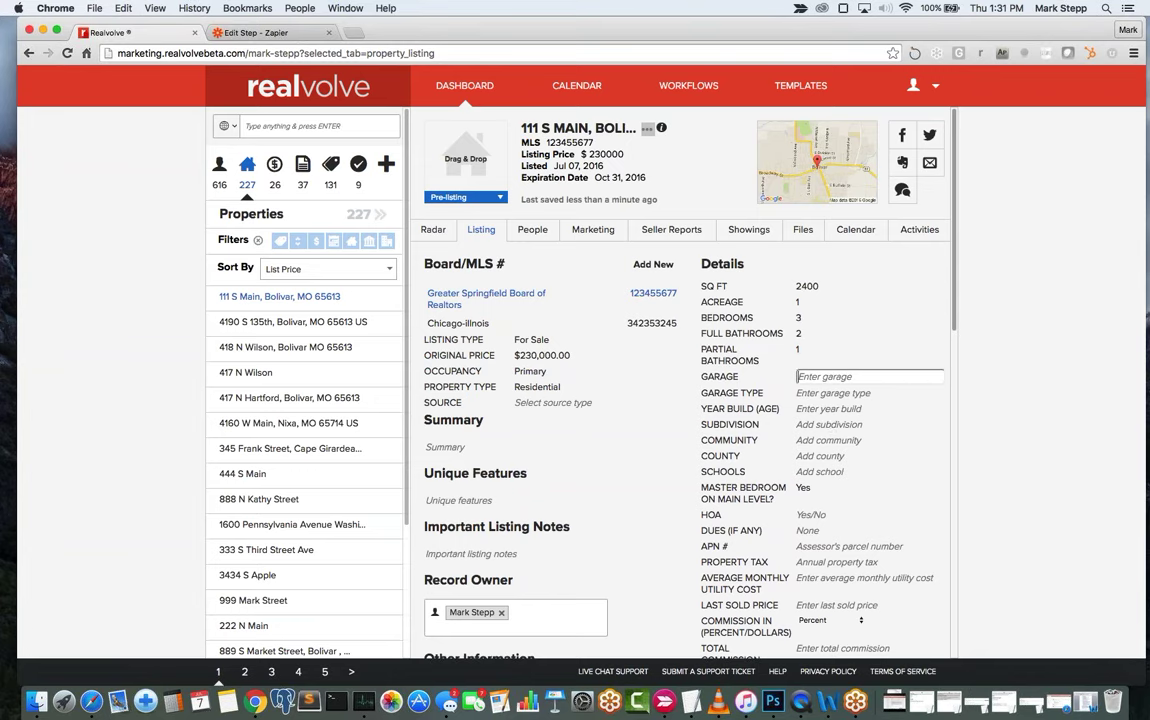
# Set a 2-car Attached garage and year built 2014.
pyautogui.write('2')
pyautogui.press('Tab')
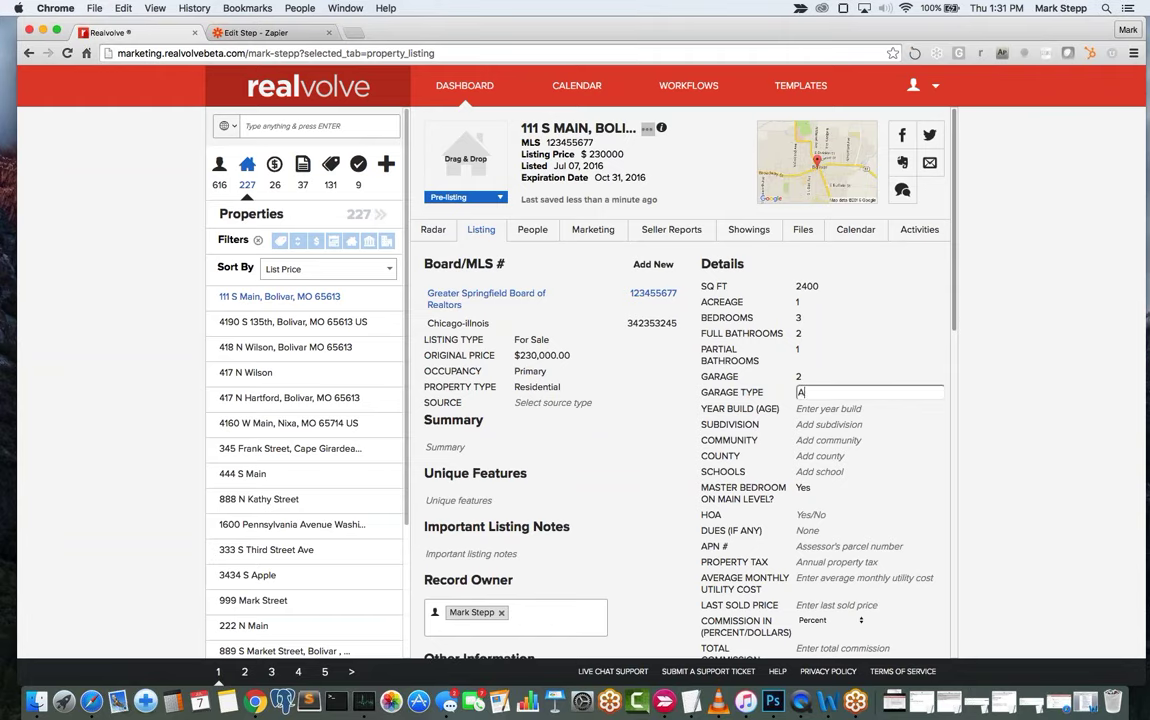
pyautogui.write('Attached')
pyautogui.press('Tab')
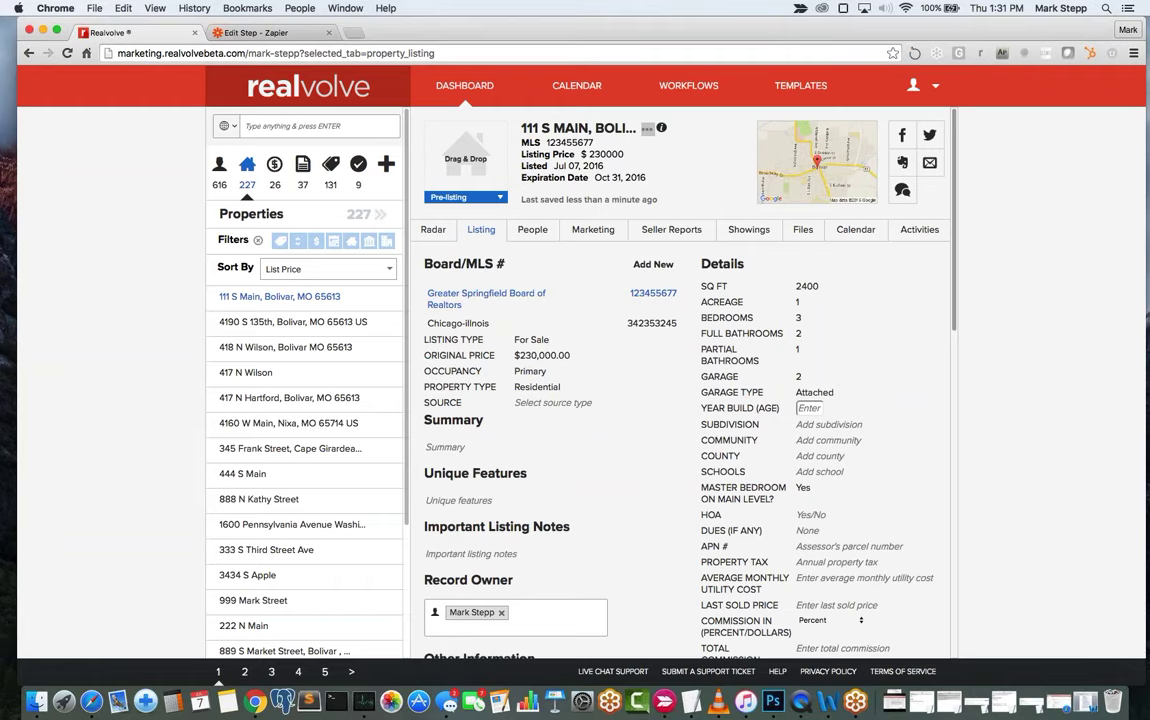
pyautogui.write('2014')
pyautogui.press('Tab')
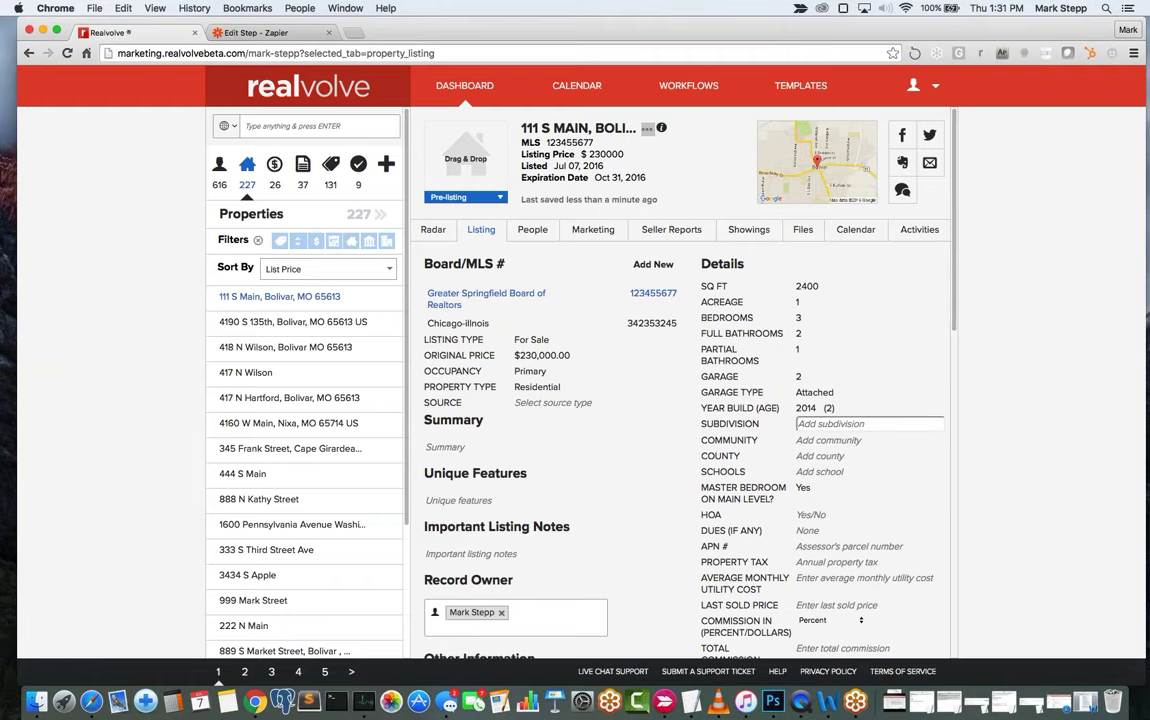
pyautogui.scroll(-5, 897, 468)
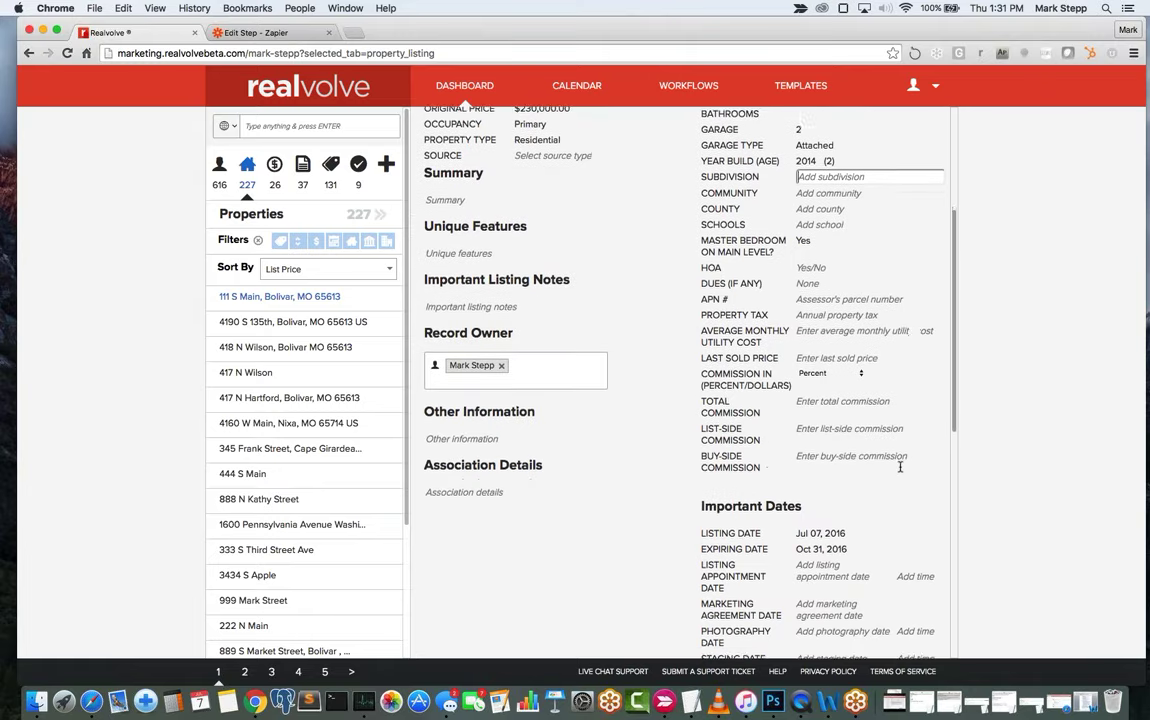
# Enter total commission 6, list-side 3 and buy-side 3, then finish editing.
pyautogui.click(831, 411)
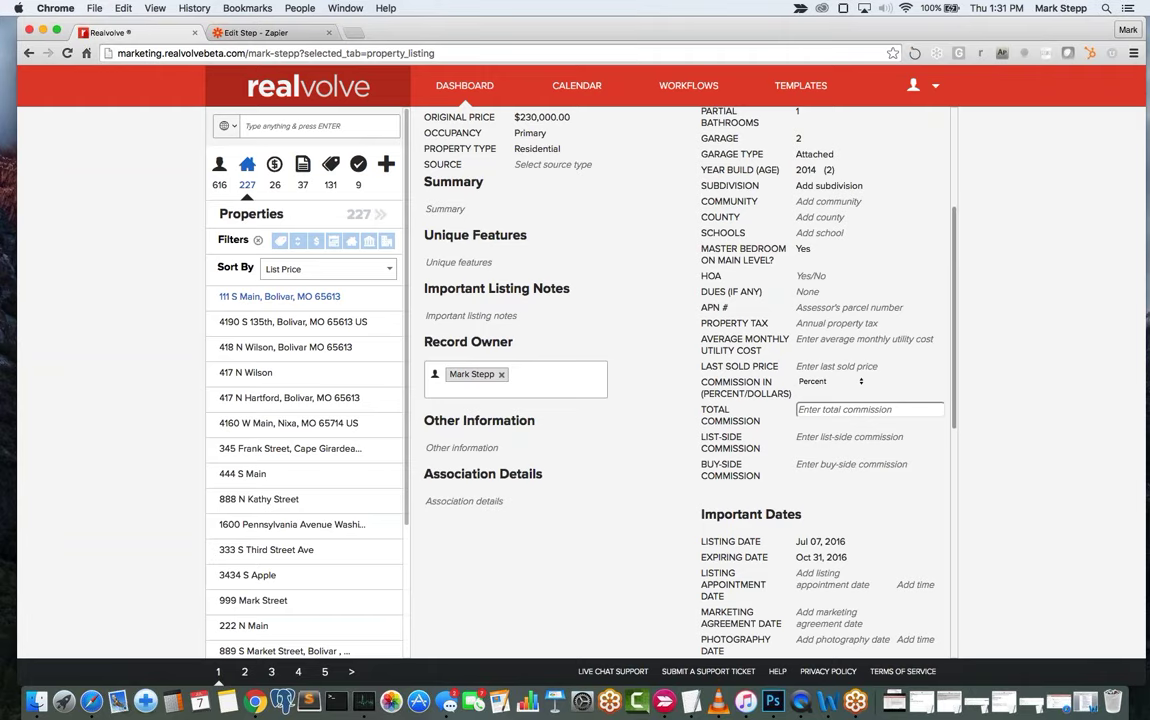
pyautogui.write('6')
pyautogui.press('Tab')
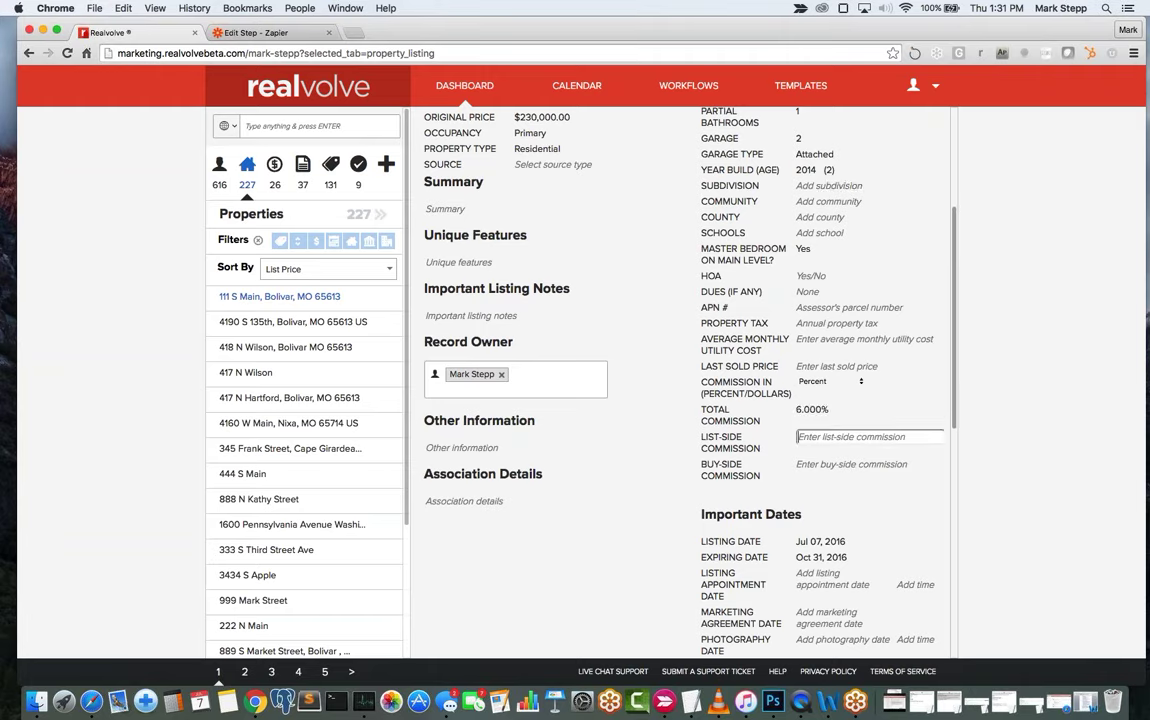
pyautogui.write('3')
pyautogui.press('Tab')
pyautogui.write('3')
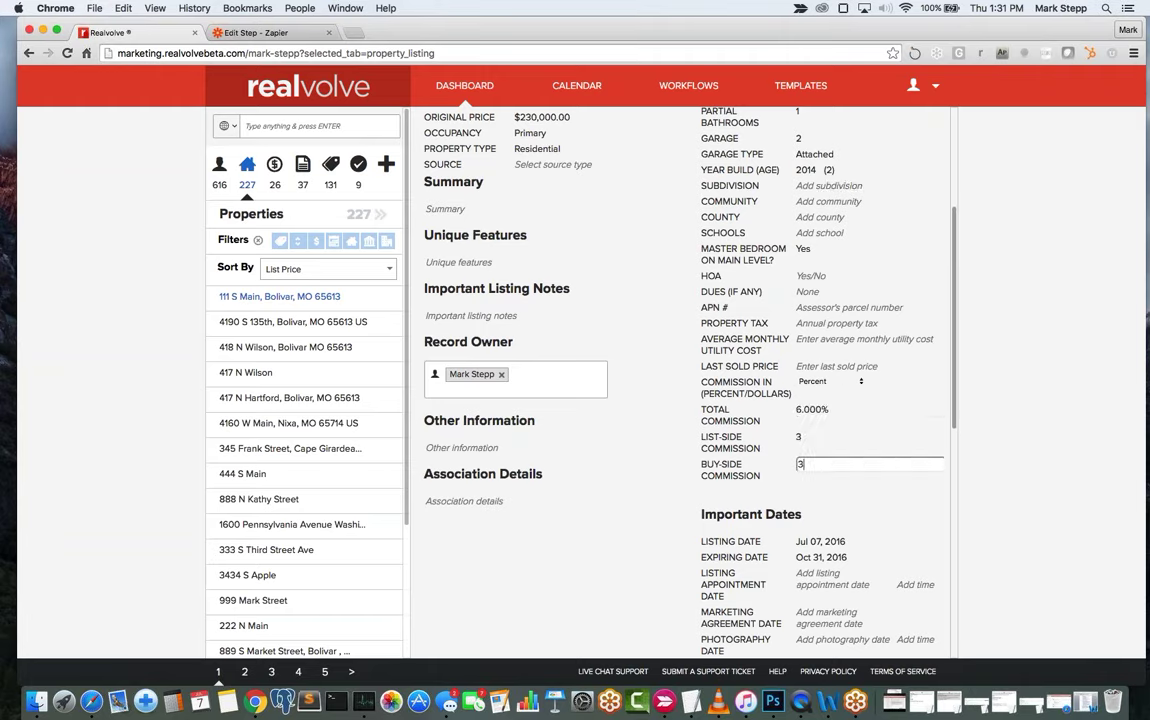
pyautogui.press('Tab')
pyautogui.press('Escape')
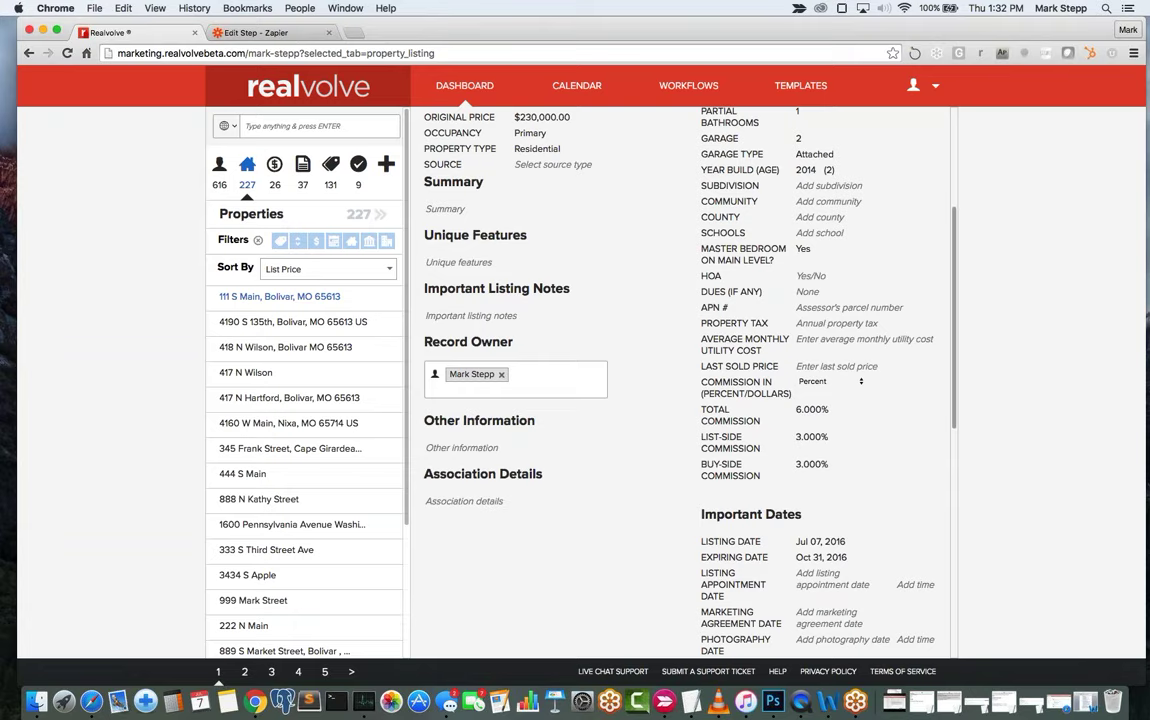
pyautogui.scroll(-5, 680, 380)
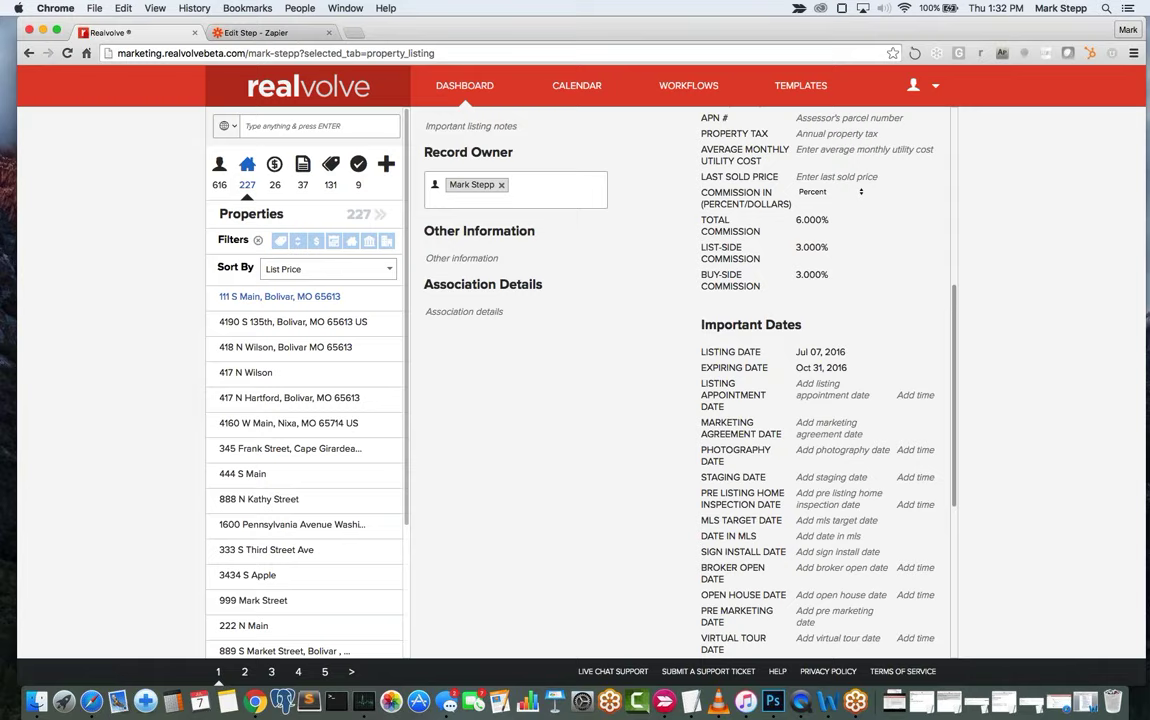
pyautogui.scroll(-3, 688, 475)
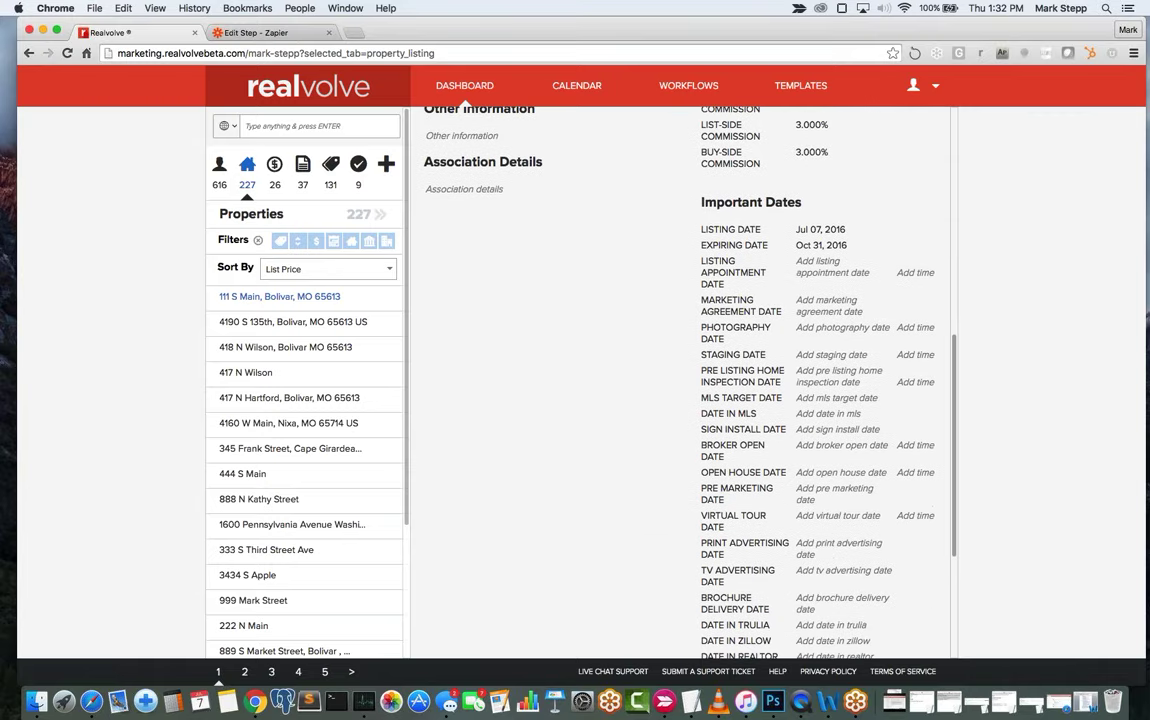
pyautogui.scroll(12, 680, 380)
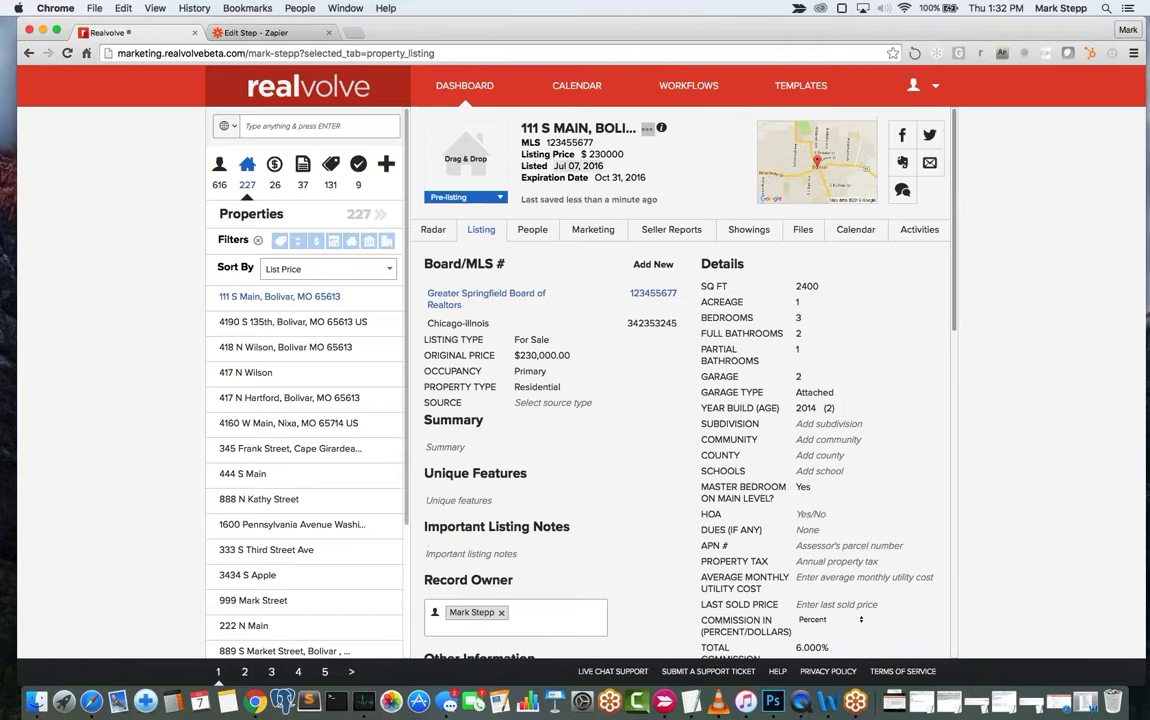
pyautogui.scroll(-20, 680, 380)
pyautogui.scroll(4, 828, 210)
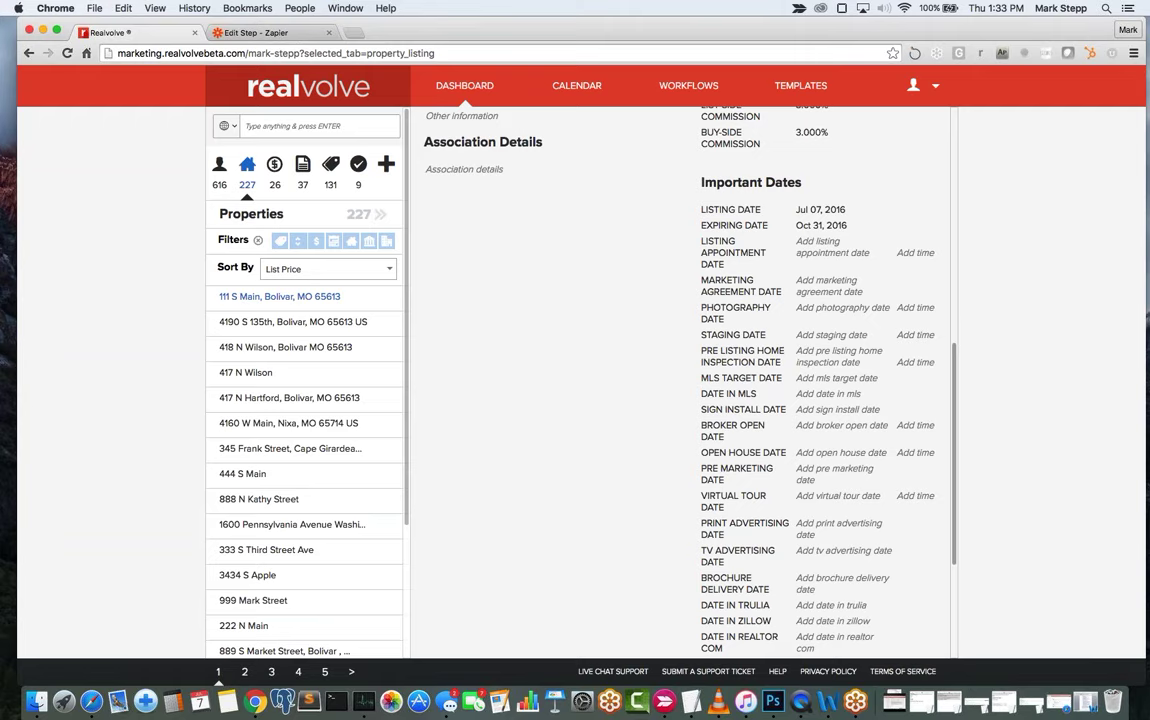
pyautogui.scroll(-4, 840, 150)
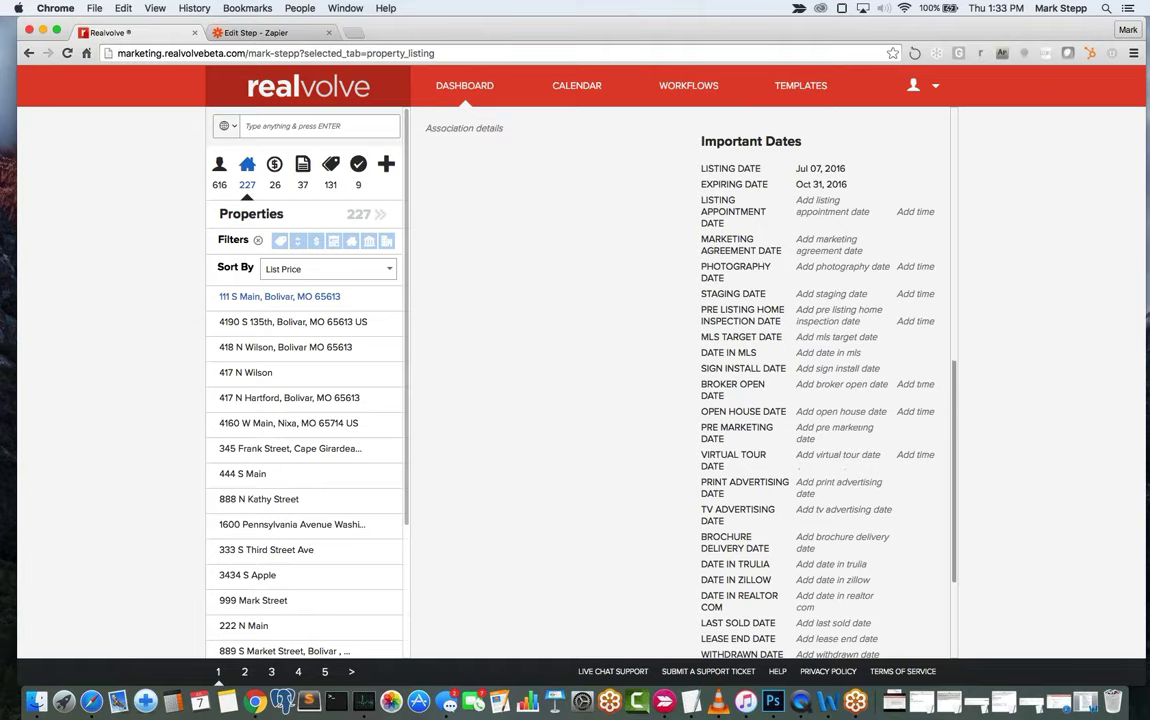
pyautogui.scroll(5, 840, 150)
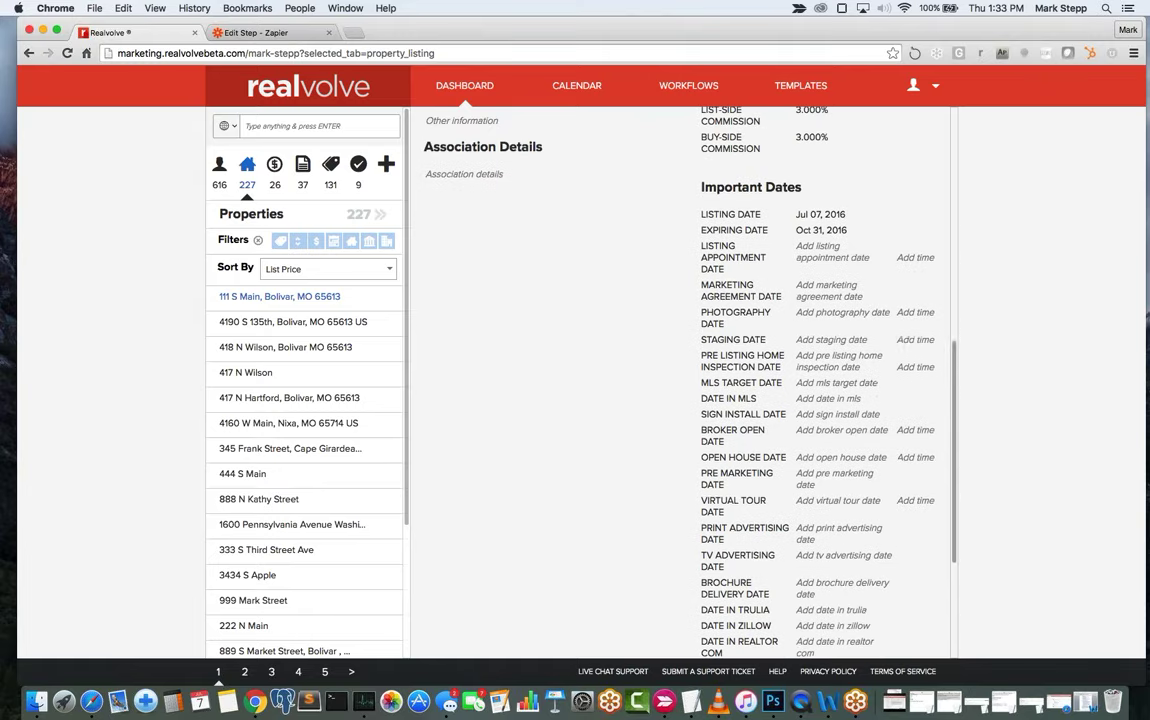
pyautogui.scroll(-2, 830, 140)
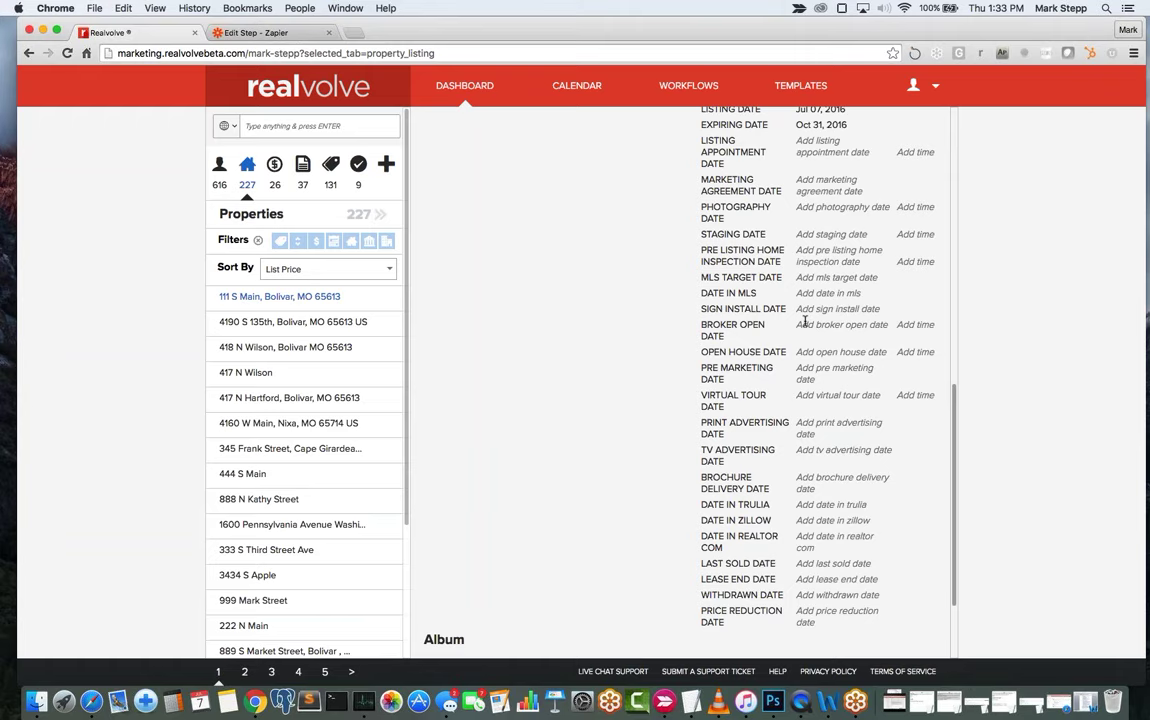
# Pick July 14, 2016 as the Date in MLS and return to the top of the page.
pyautogui.click(821, 294)
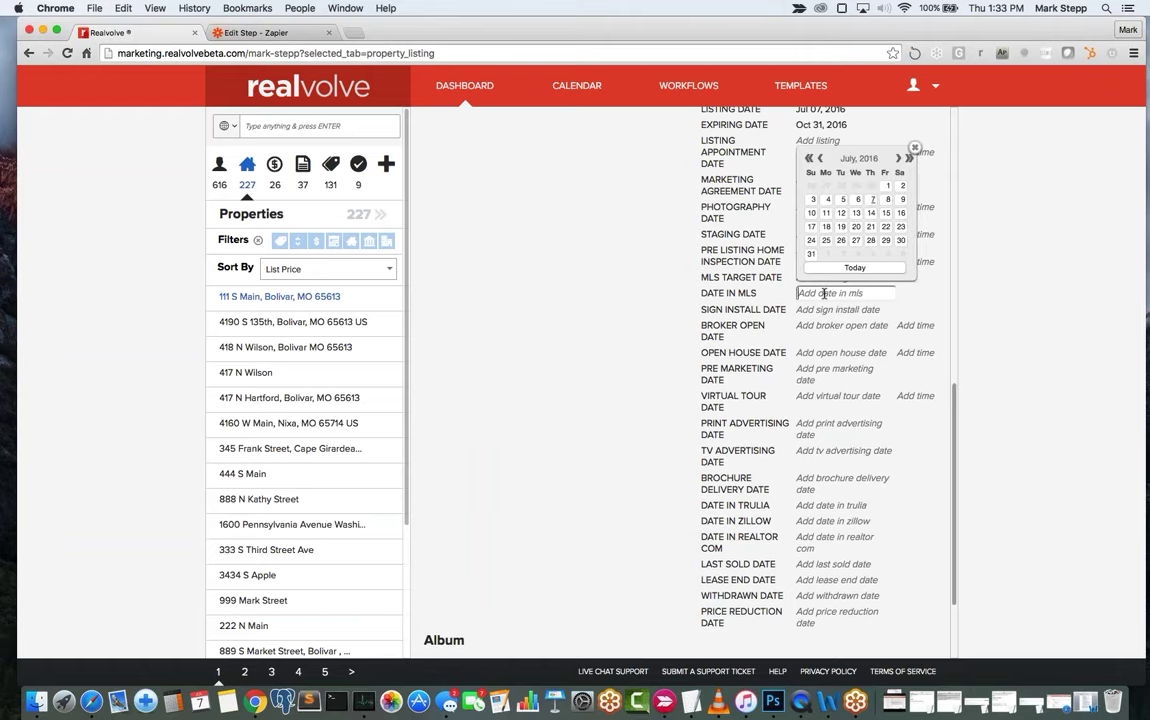
pyautogui.click(871, 213)
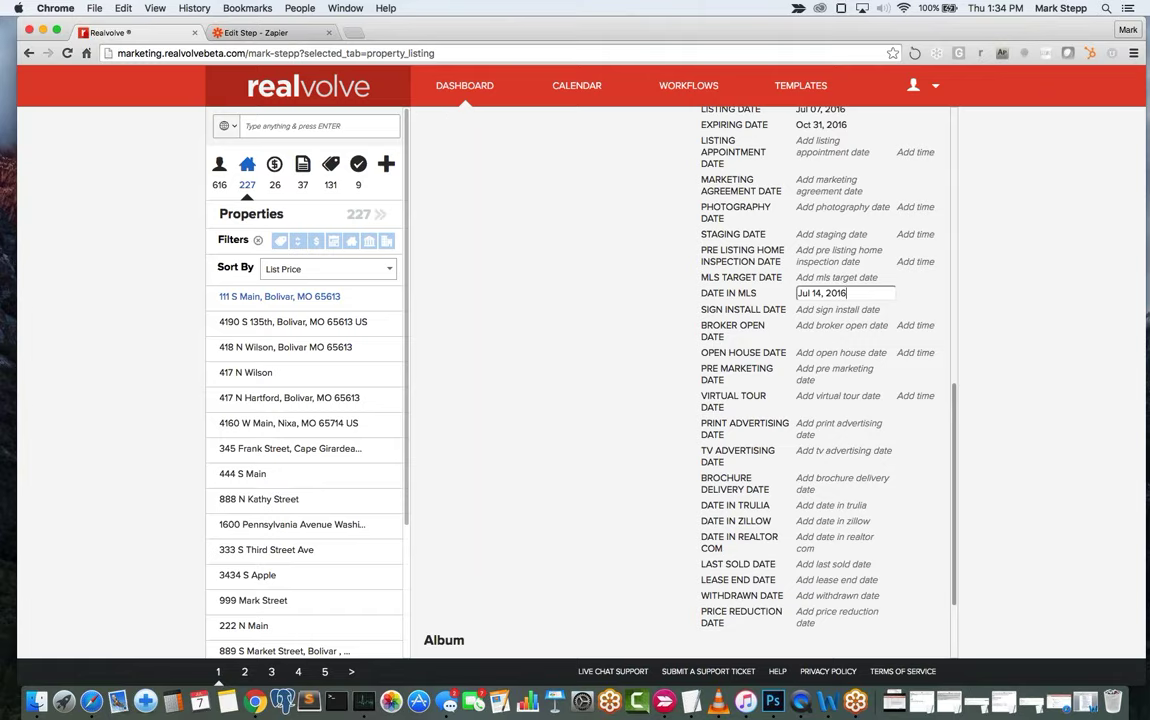
pyautogui.scroll(-1, 657, 327)
pyautogui.scroll(5, 657, 327)
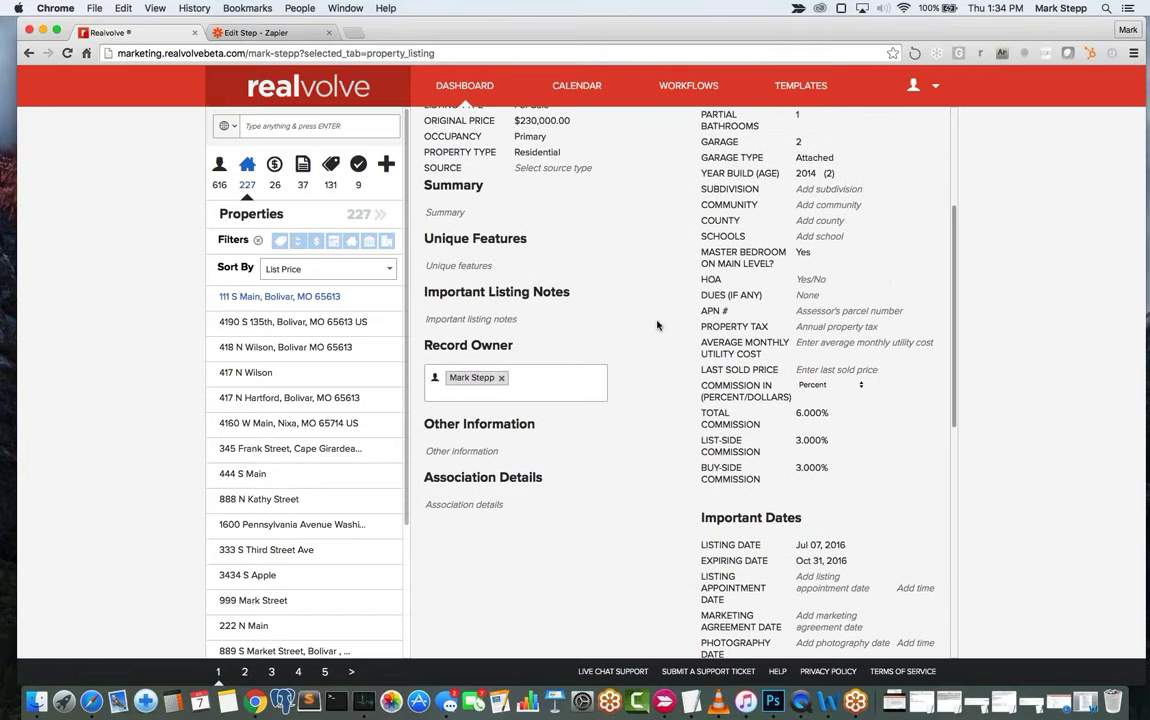
pyautogui.scroll(5, 657, 358)
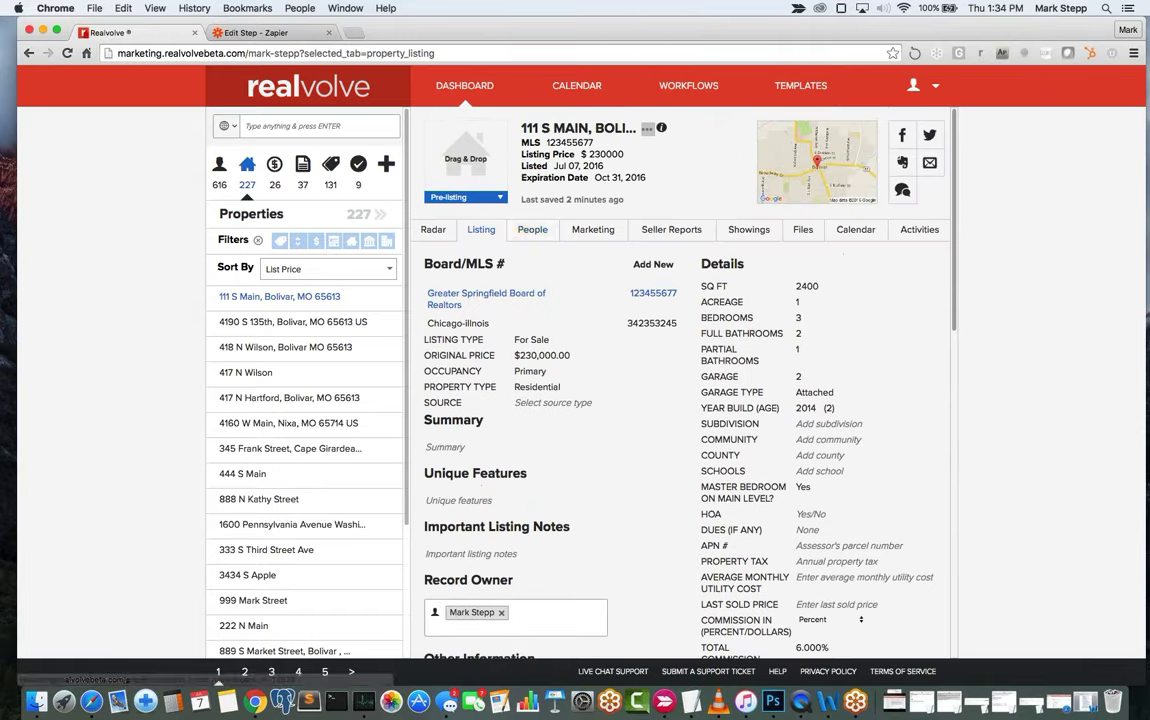
# Show the People tab and scroll down to the empty Seller and Seller Agent slots.
pyautogui.click(533, 230)
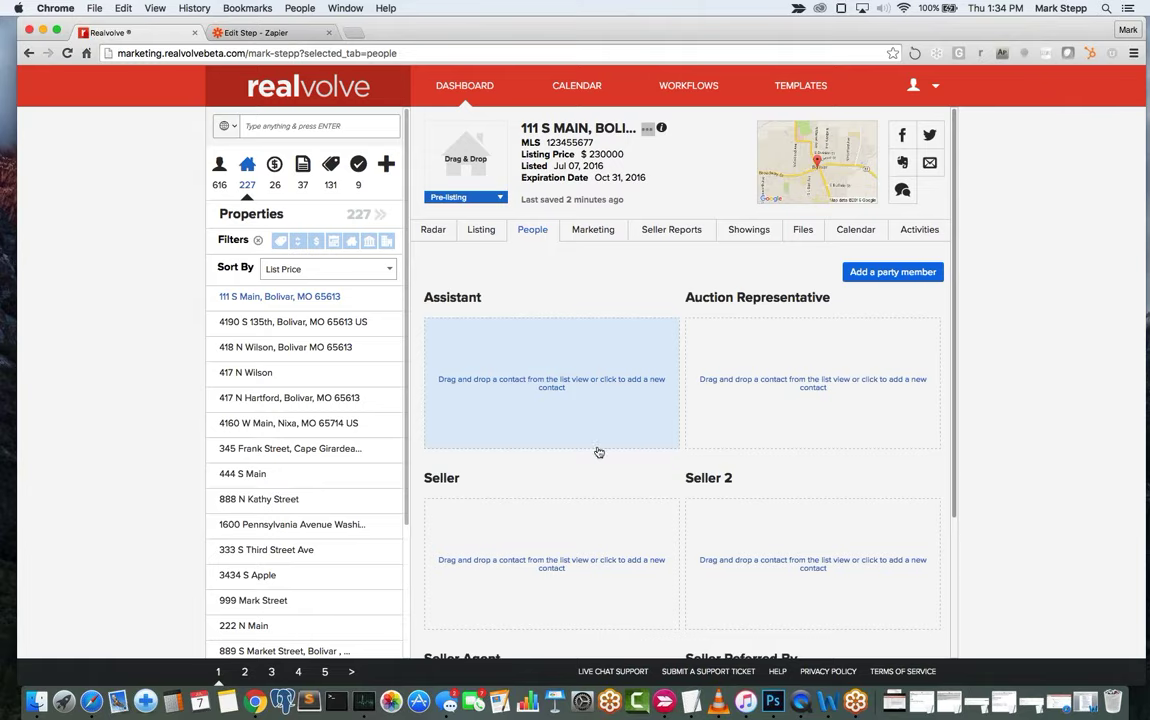
pyautogui.scroll(-2, 598, 452)
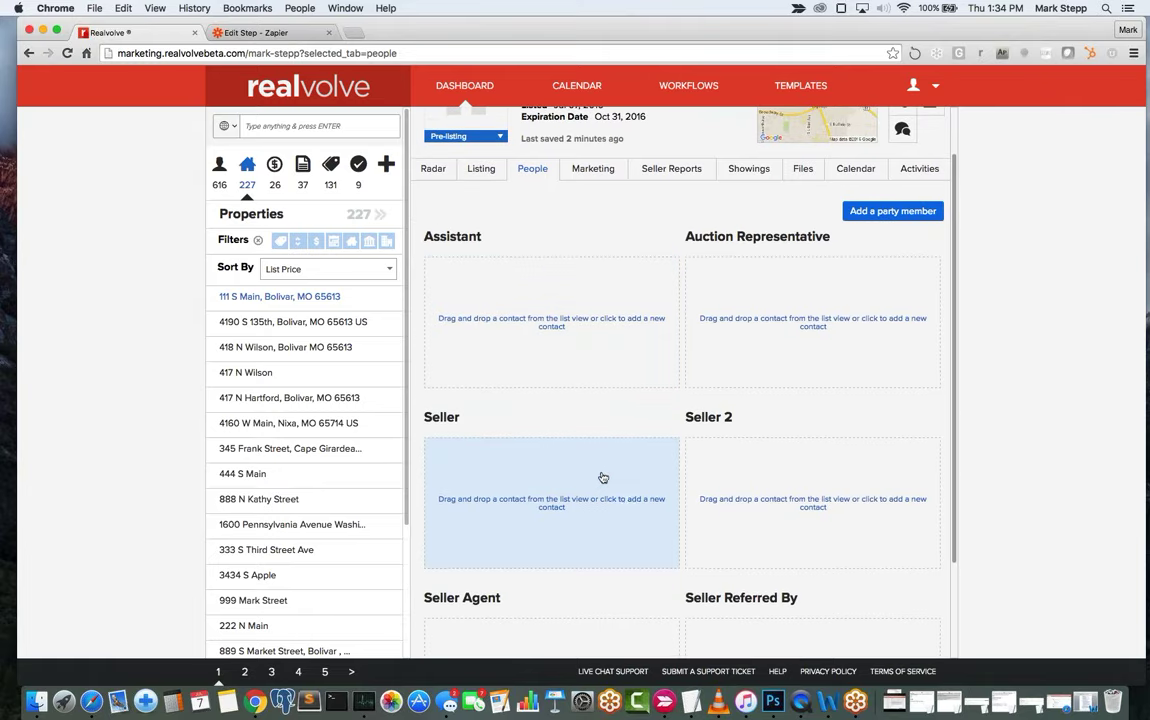
pyautogui.scroll(-2, 624, 496)
pyautogui.scroll(-1, 624, 497)
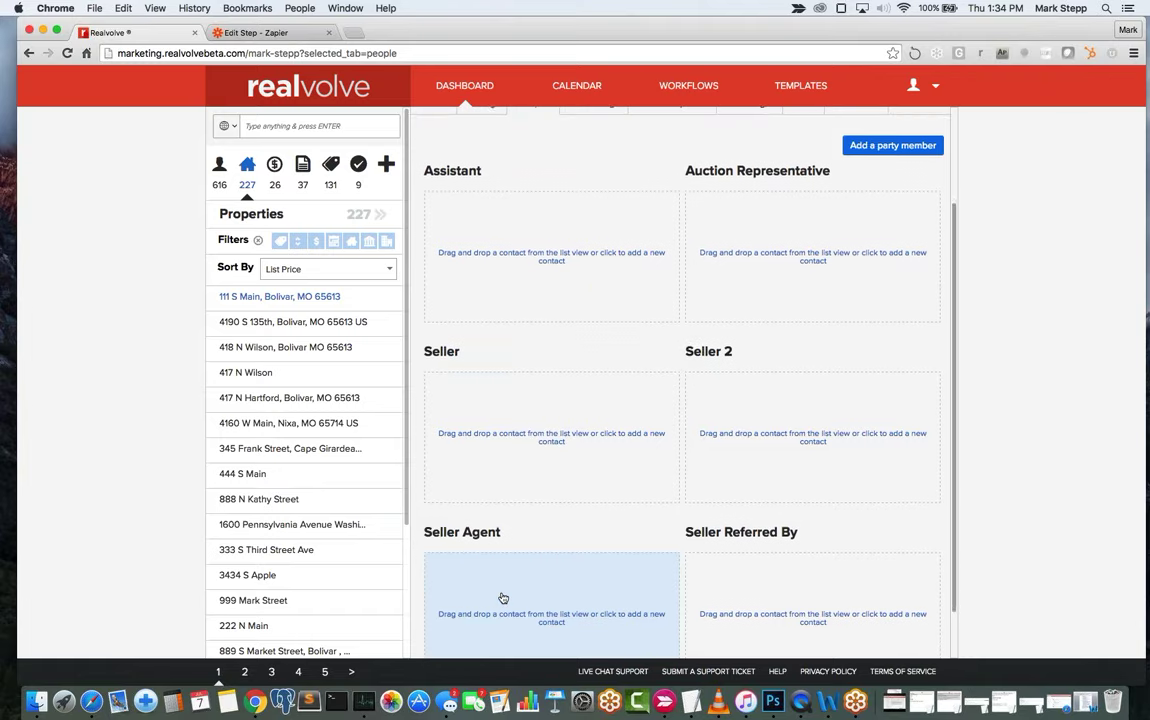
pyautogui.scroll(-1, 503, 596)
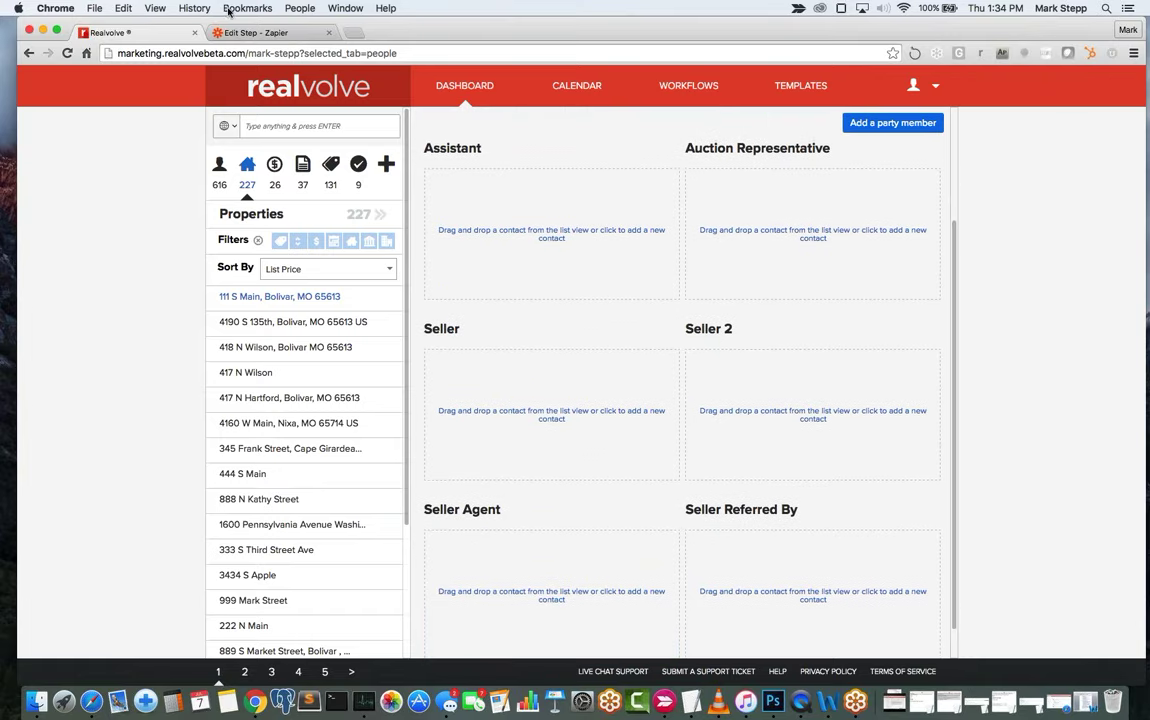
pyautogui.click(270, 128)
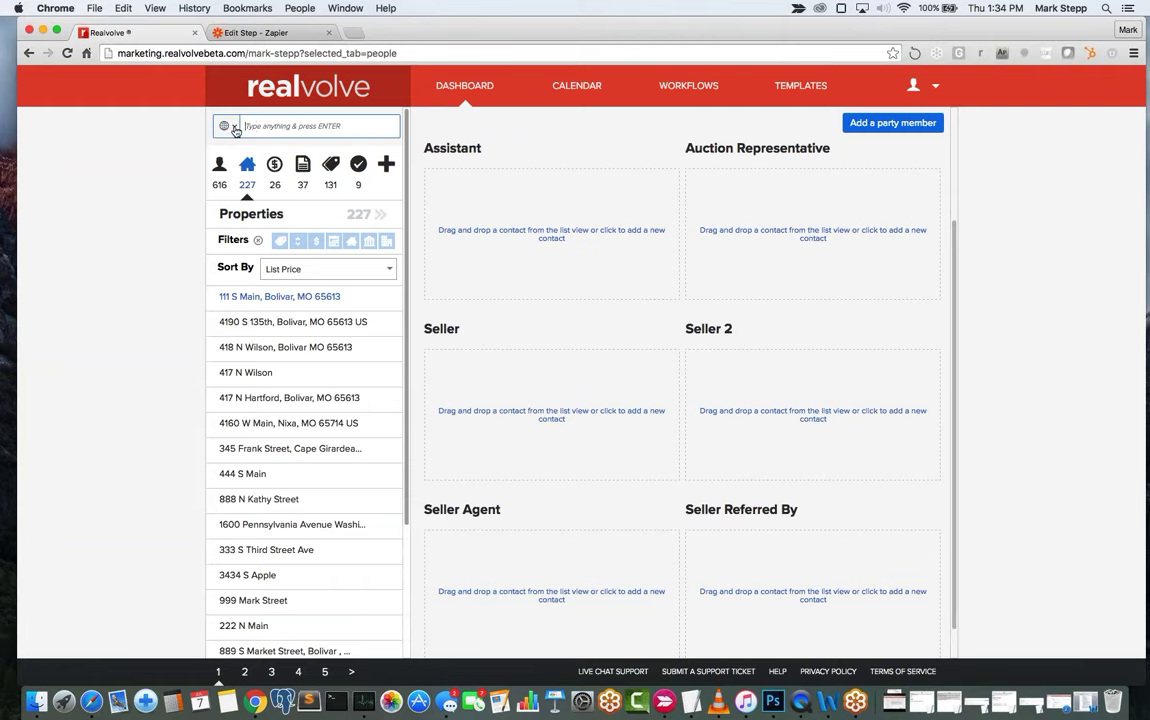
# Search contacts by name for the agent's own contact and list the matching contacts.
pyautogui.click(226, 126)
pyautogui.click(262, 183)
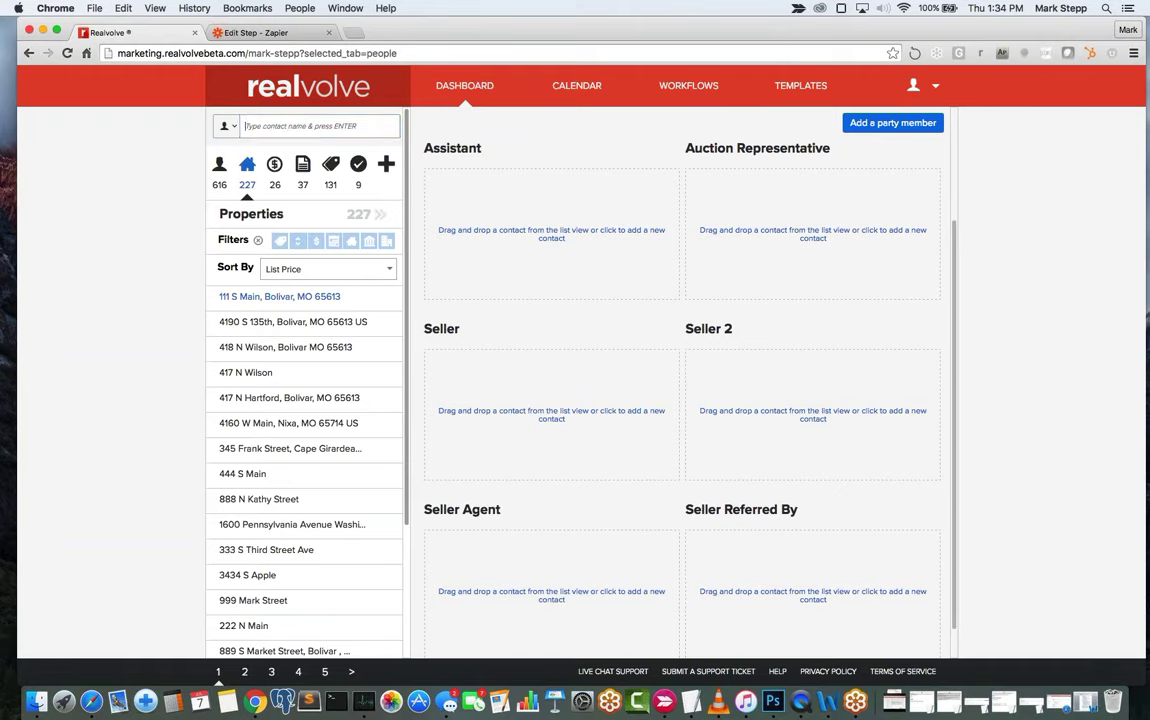
pyautogui.write('mark stepp')
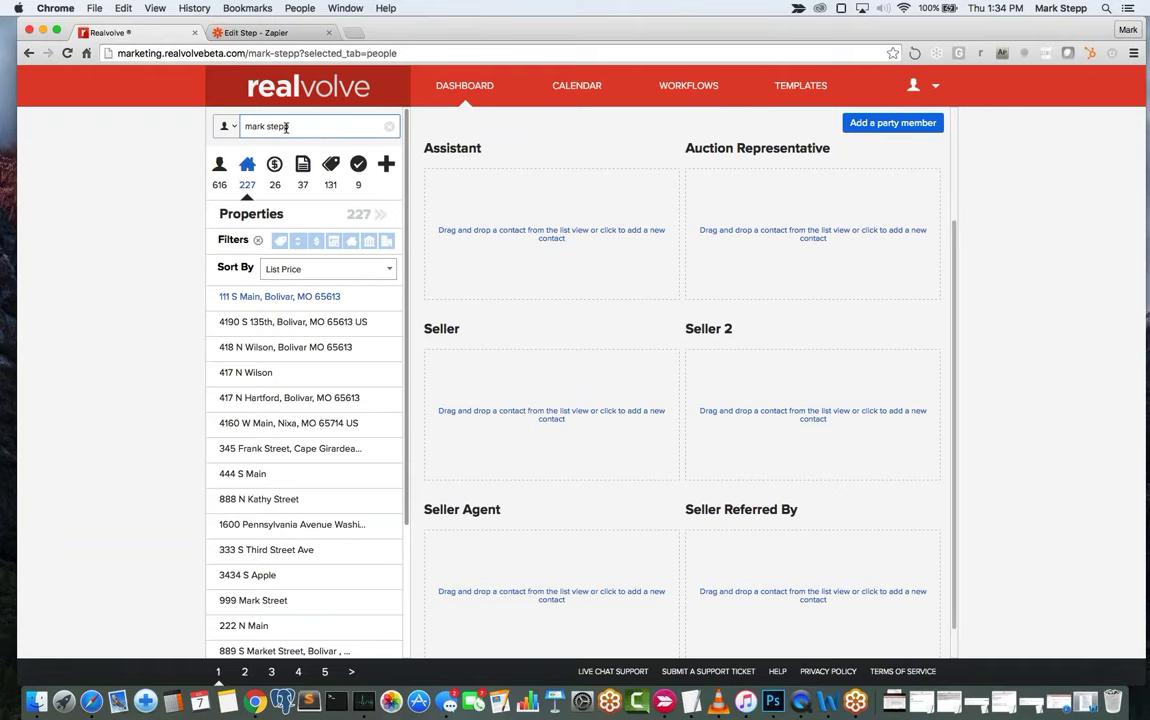
pyautogui.press('Return')
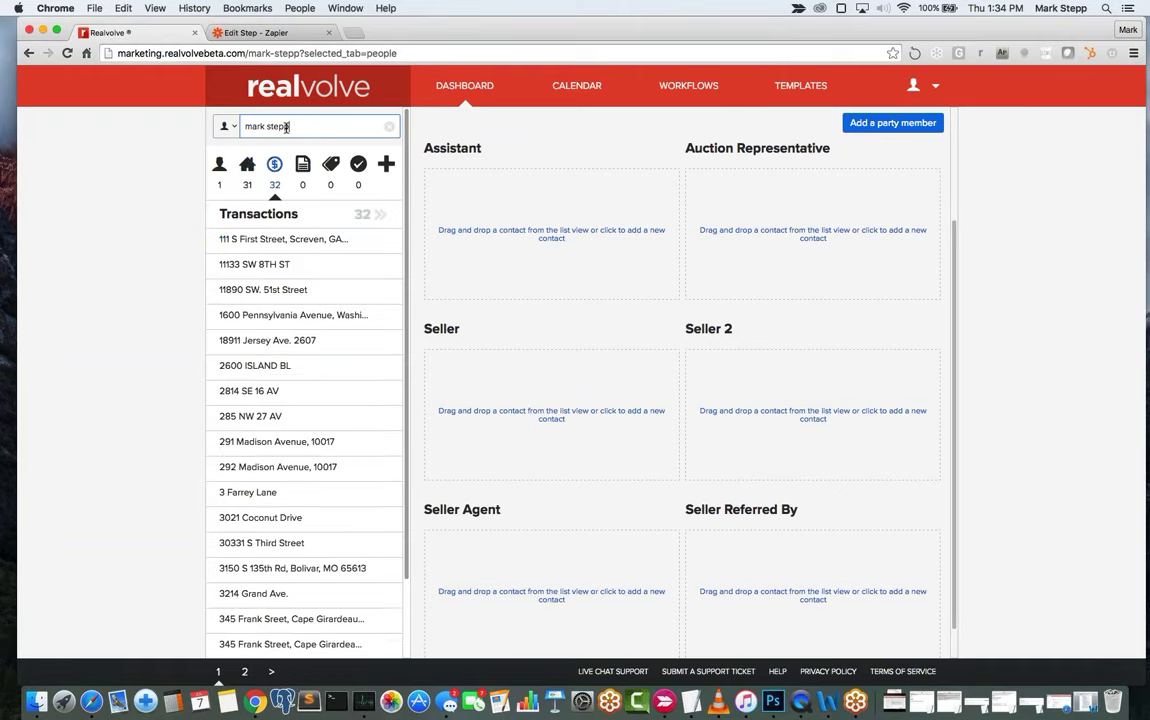
pyautogui.click(220, 165)
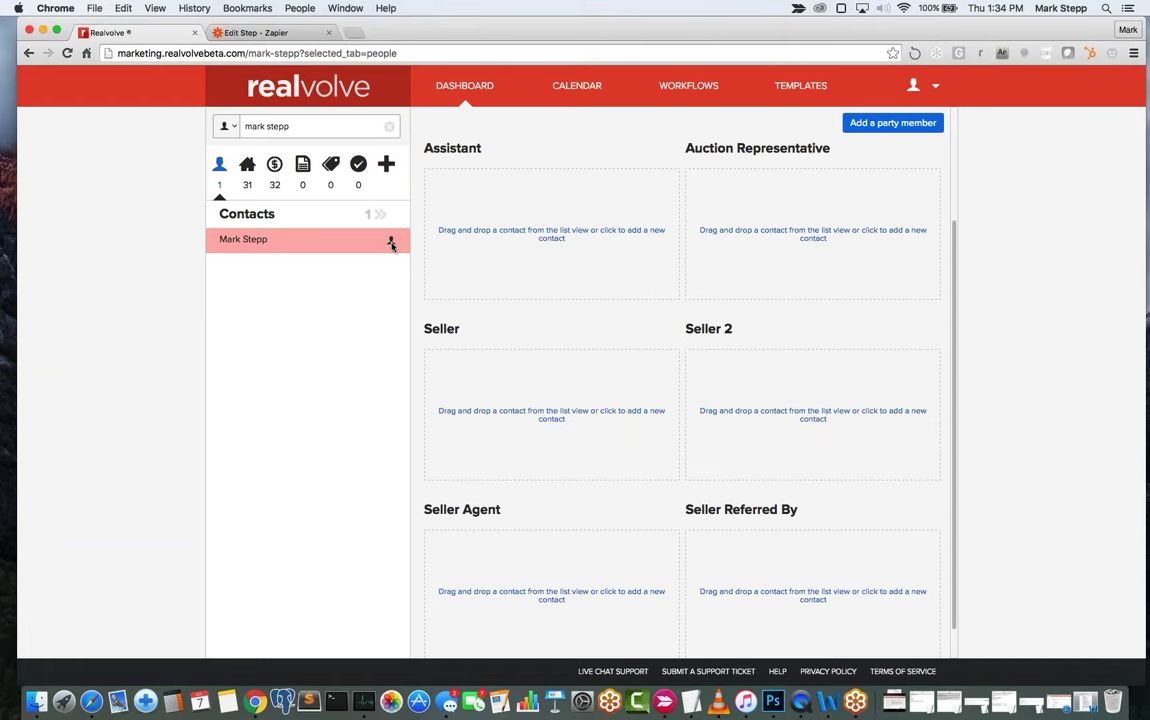
# Drag the agent's contact onto the Seller Agent slot and review its details.
pyautogui.moveTo(391, 245)
pyautogui.moveTo(355, 246); pyautogui.dragTo(591, 569)
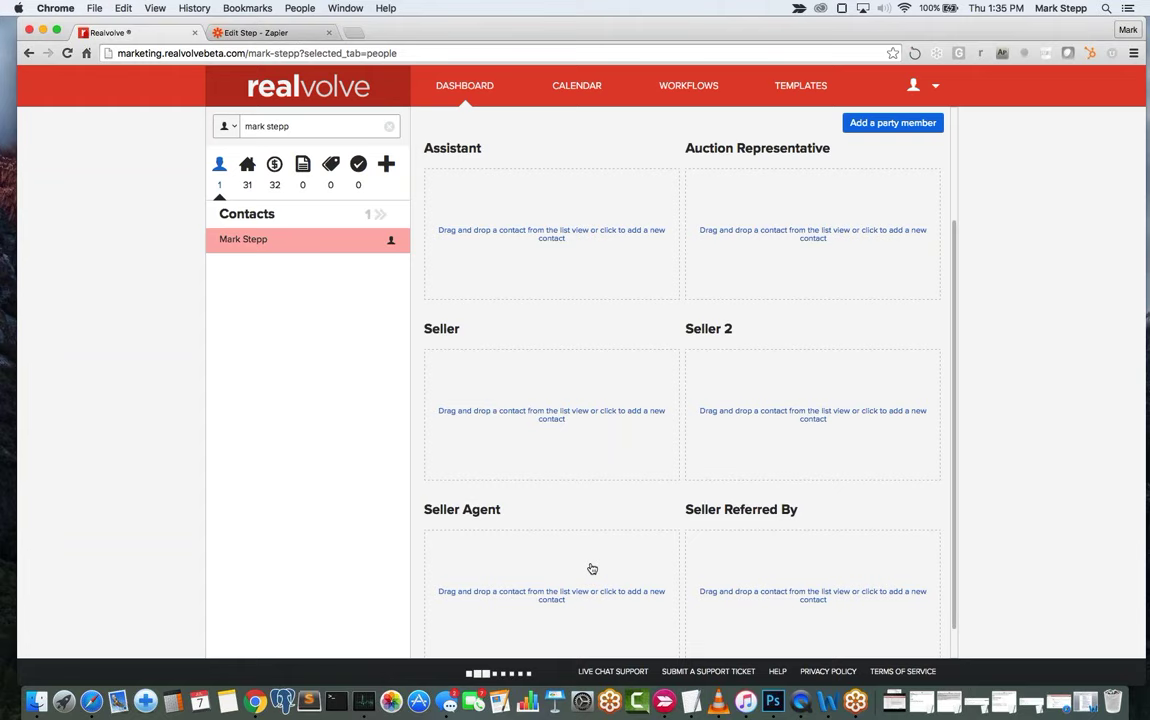
pyautogui.moveTo(557, 570)
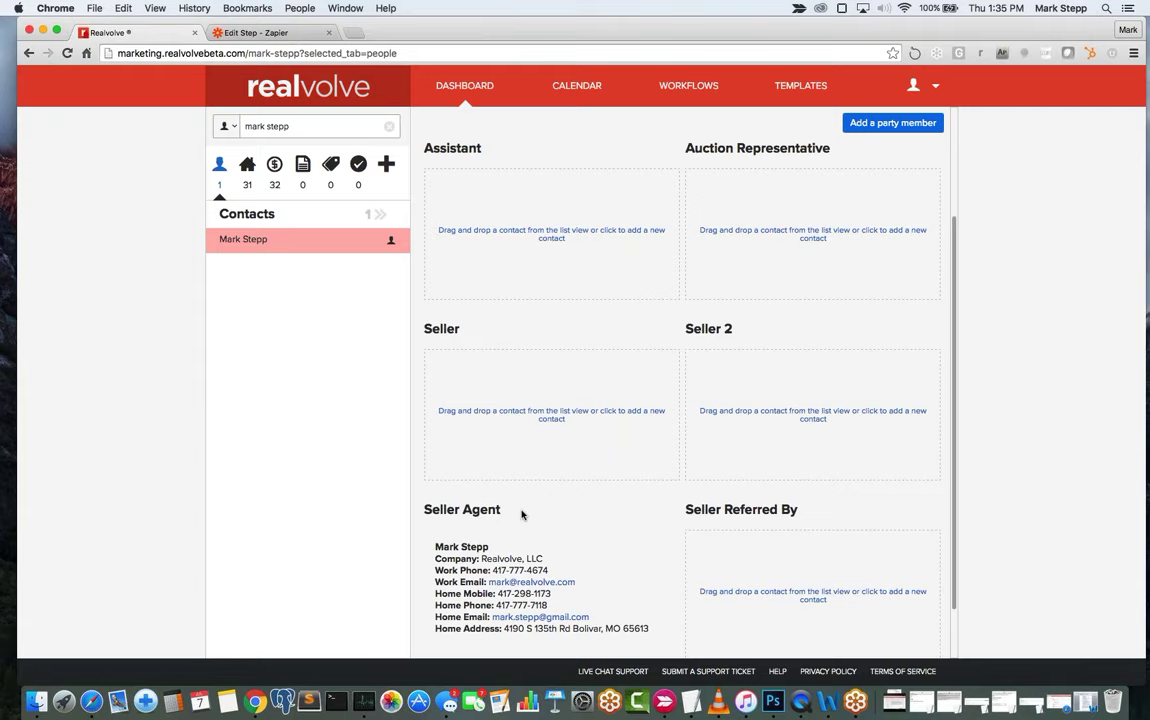
pyautogui.scroll(-2, 521, 514)
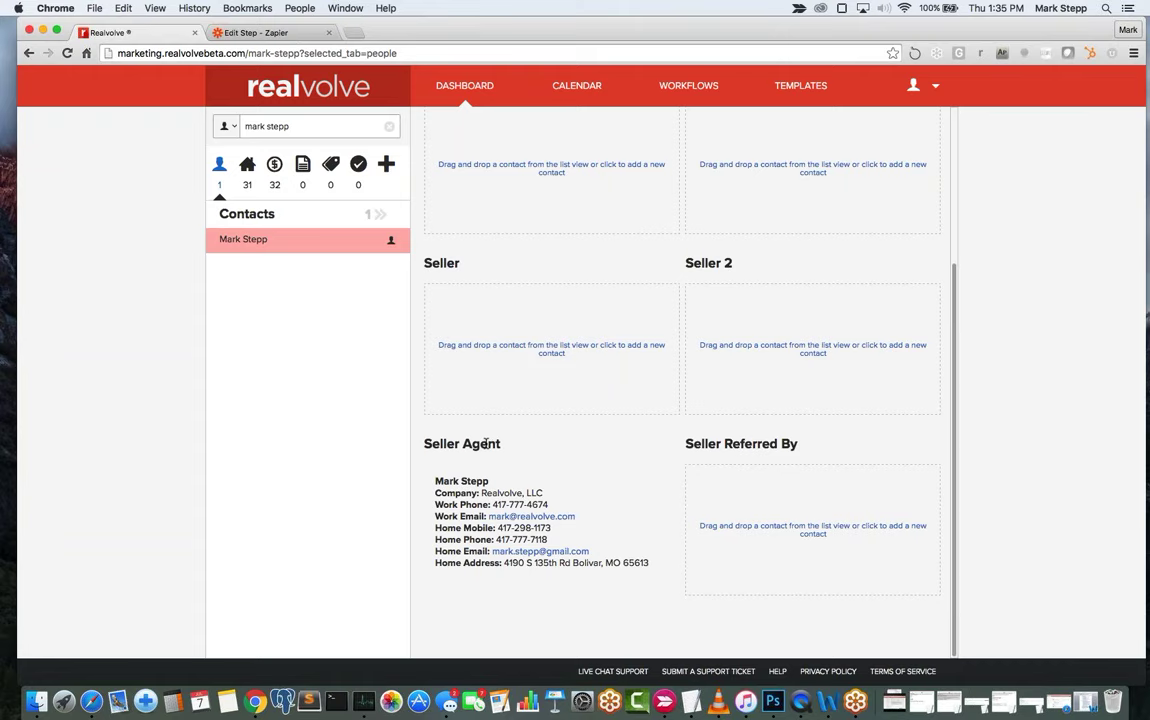
pyautogui.scroll(2, 507, 450)
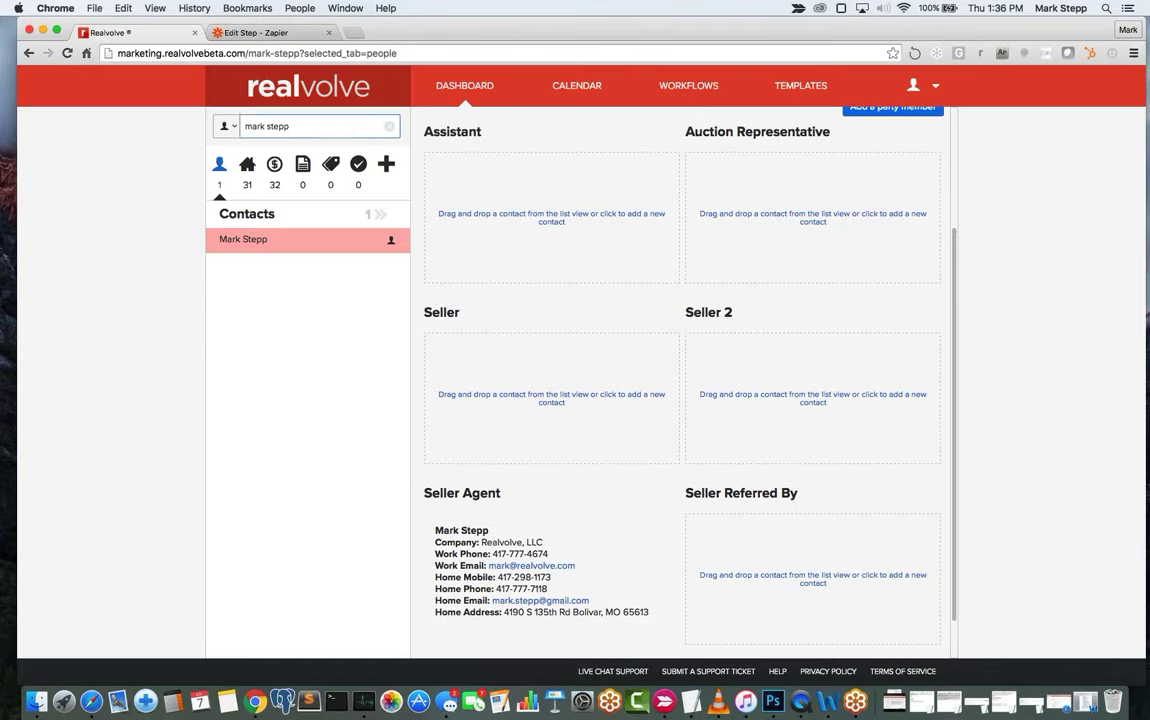
# Clear the name search, list all contacts, and drop the new contact onto Seller.
pyautogui.click(390, 127)
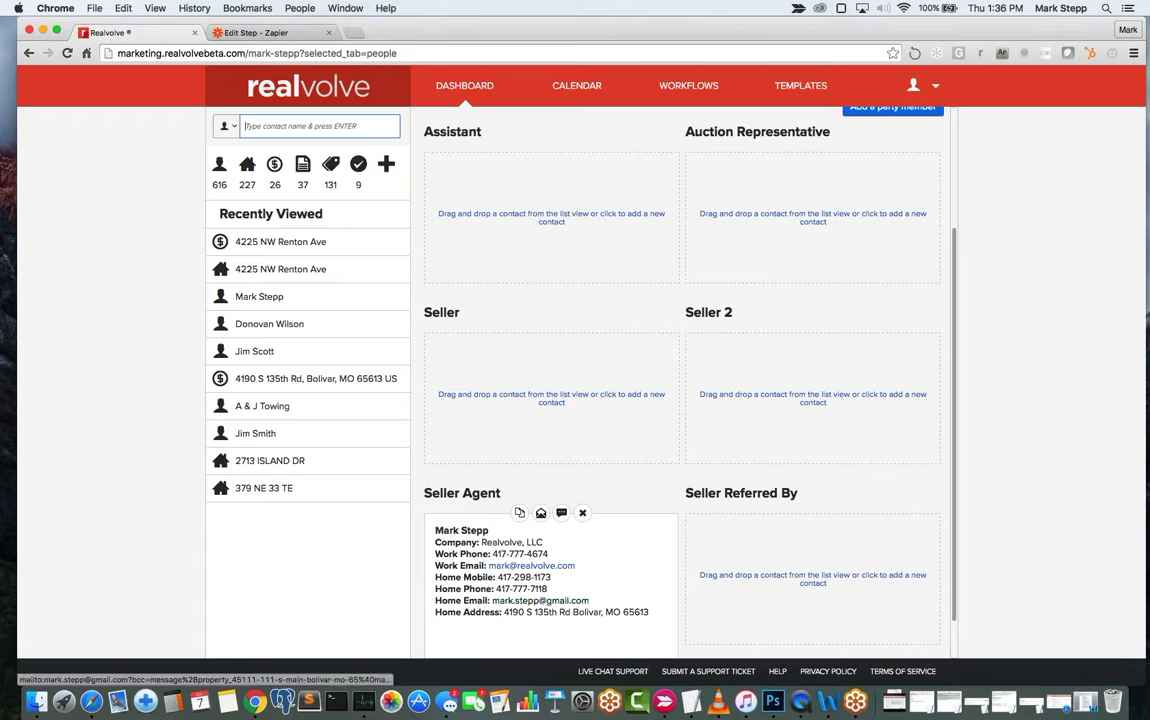
pyautogui.scroll(4, 518, 296)
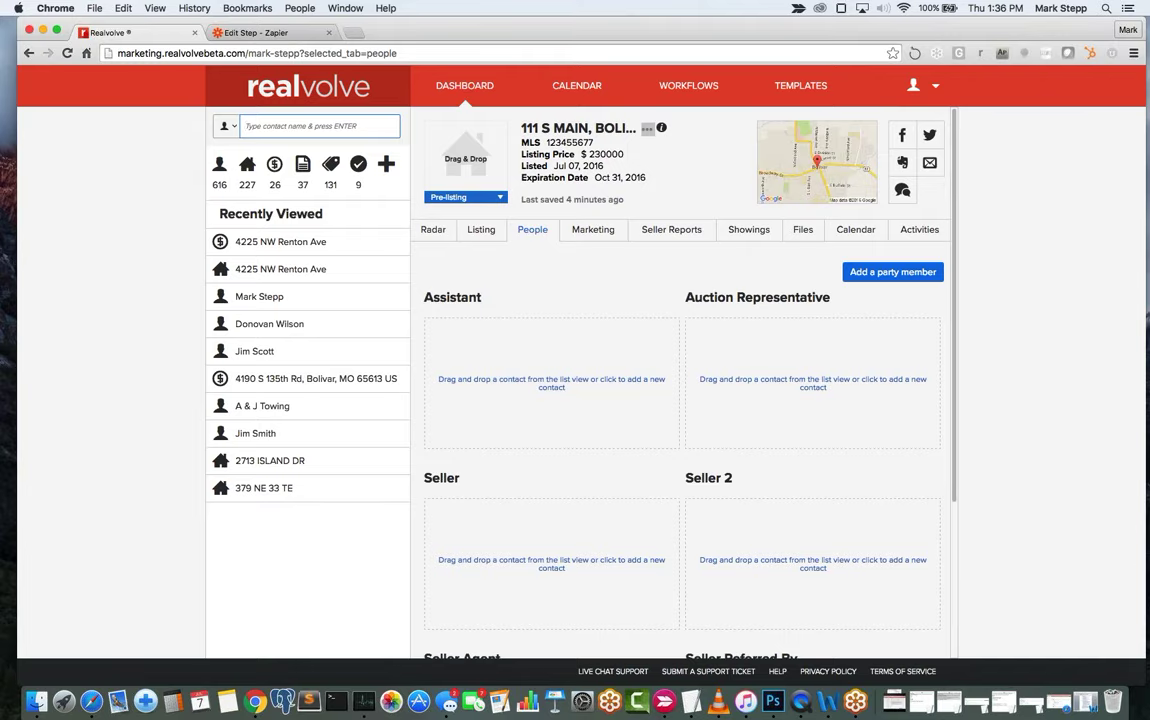
pyautogui.click(222, 168)
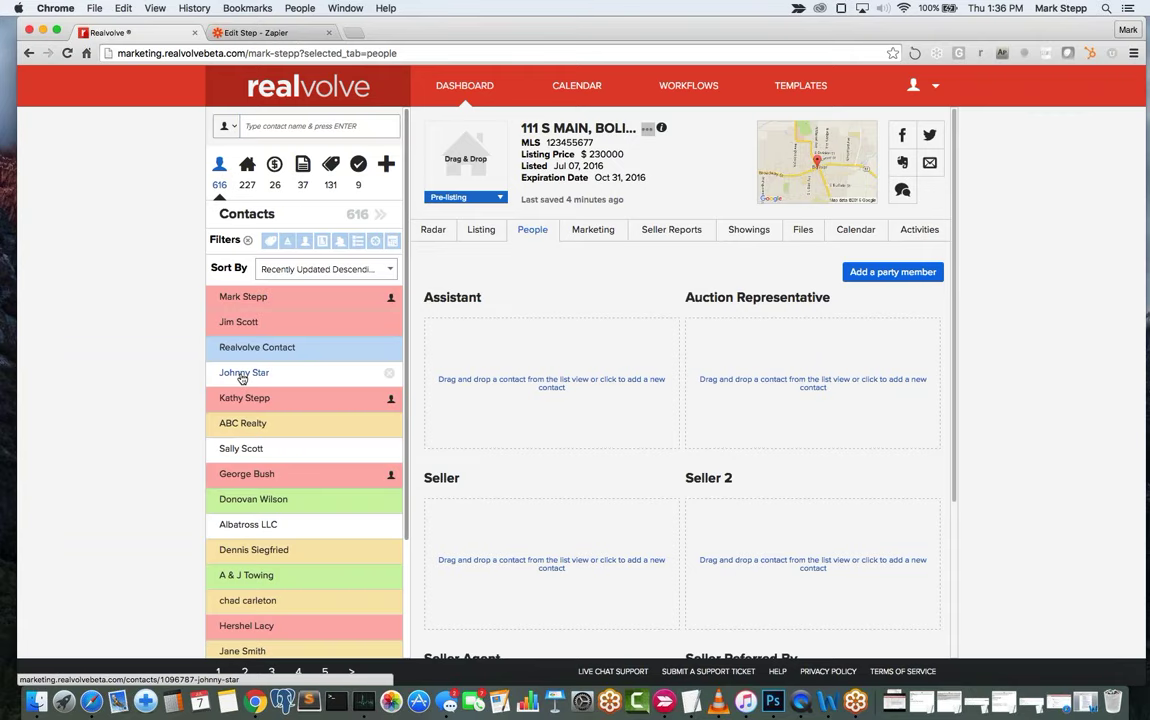
pyautogui.moveTo(241, 378); pyautogui.dragTo(522, 516)
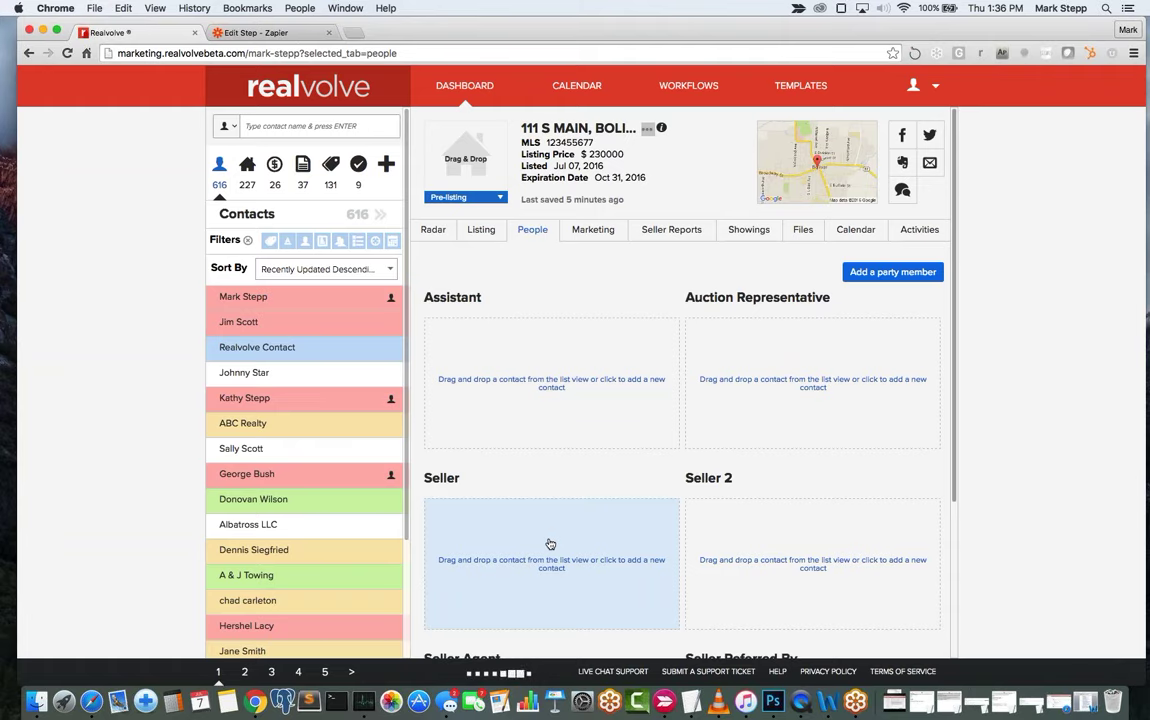
pyautogui.click(548, 542)
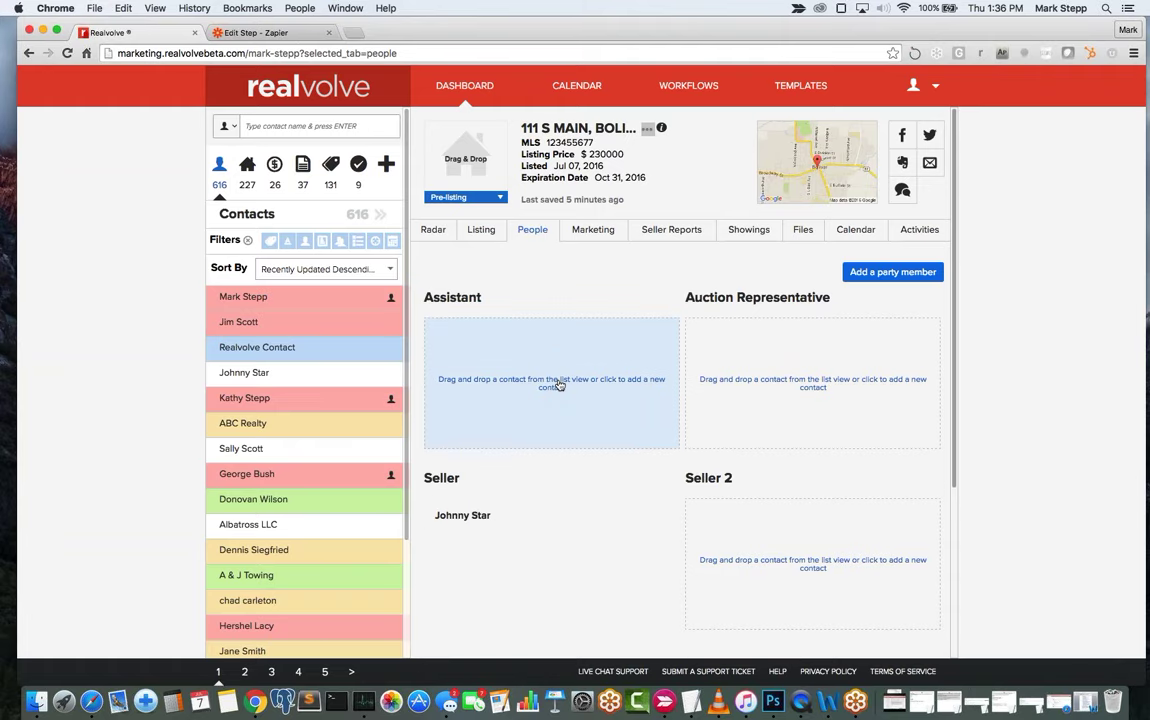
pyautogui.scroll(-5, 824, 406)
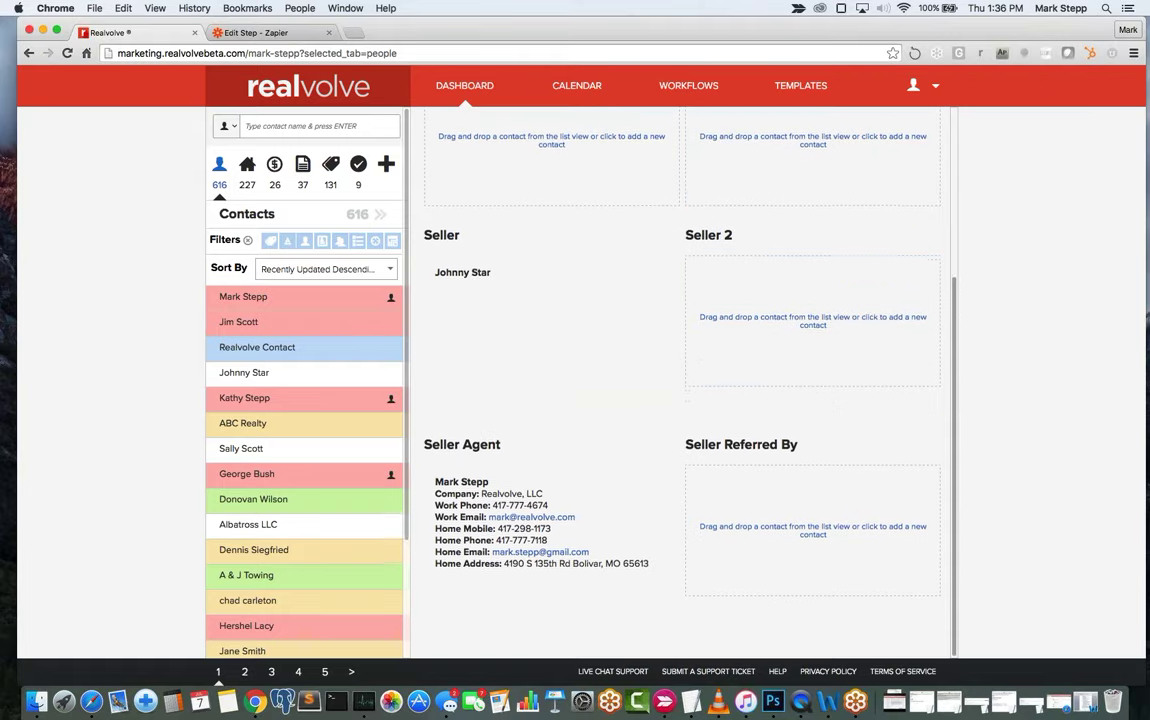
# Open the add-contact form from the empty Seller 2 slot.
pyautogui.click(799, 347)
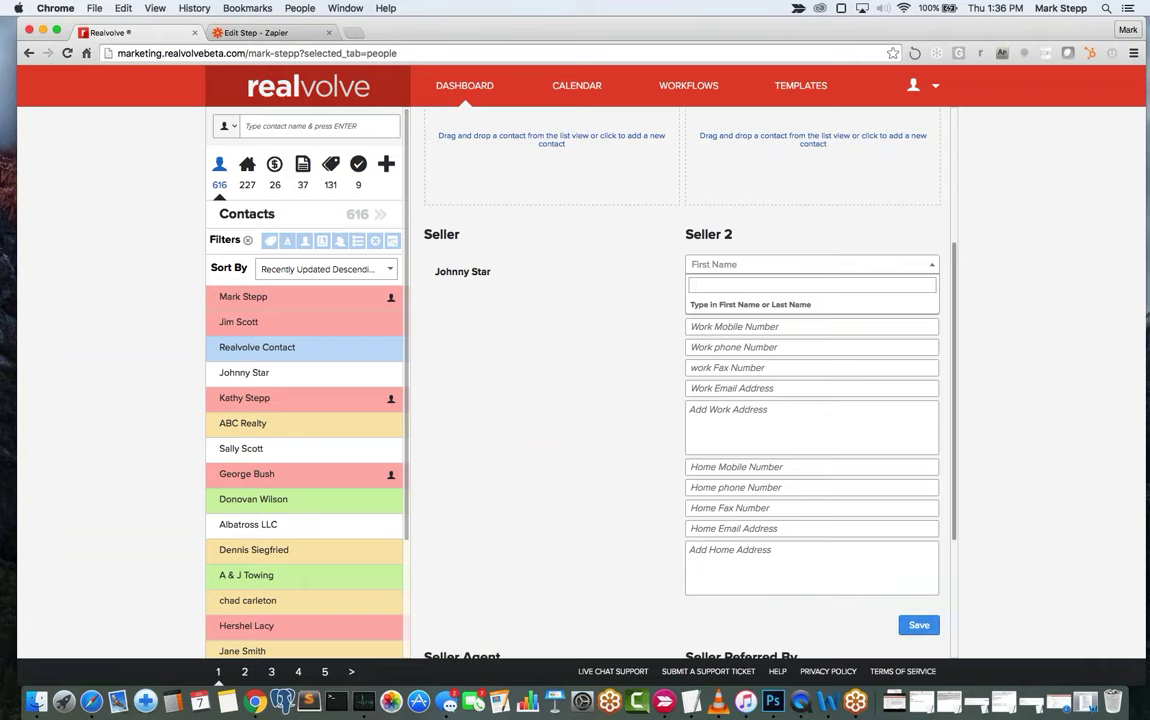
pyautogui.press('Escape')
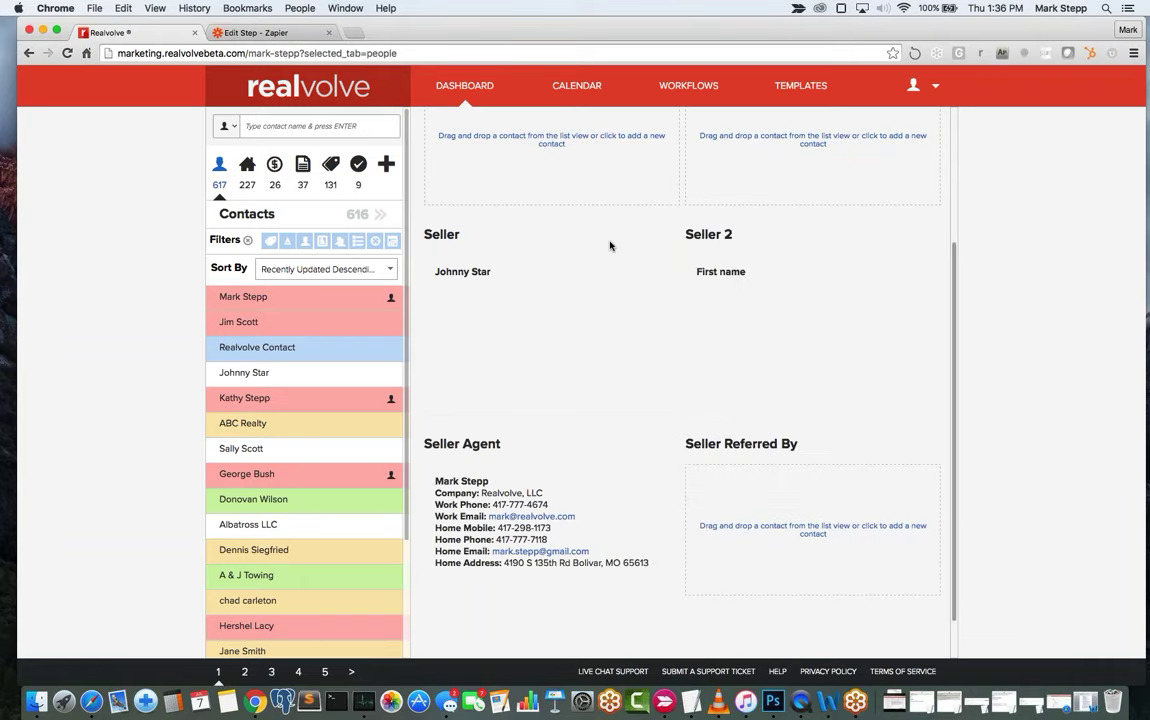
# Detach the blank 'First name' contact from Seller 2, confirming the removal twice.
pyautogui.moveTo(780, 258)
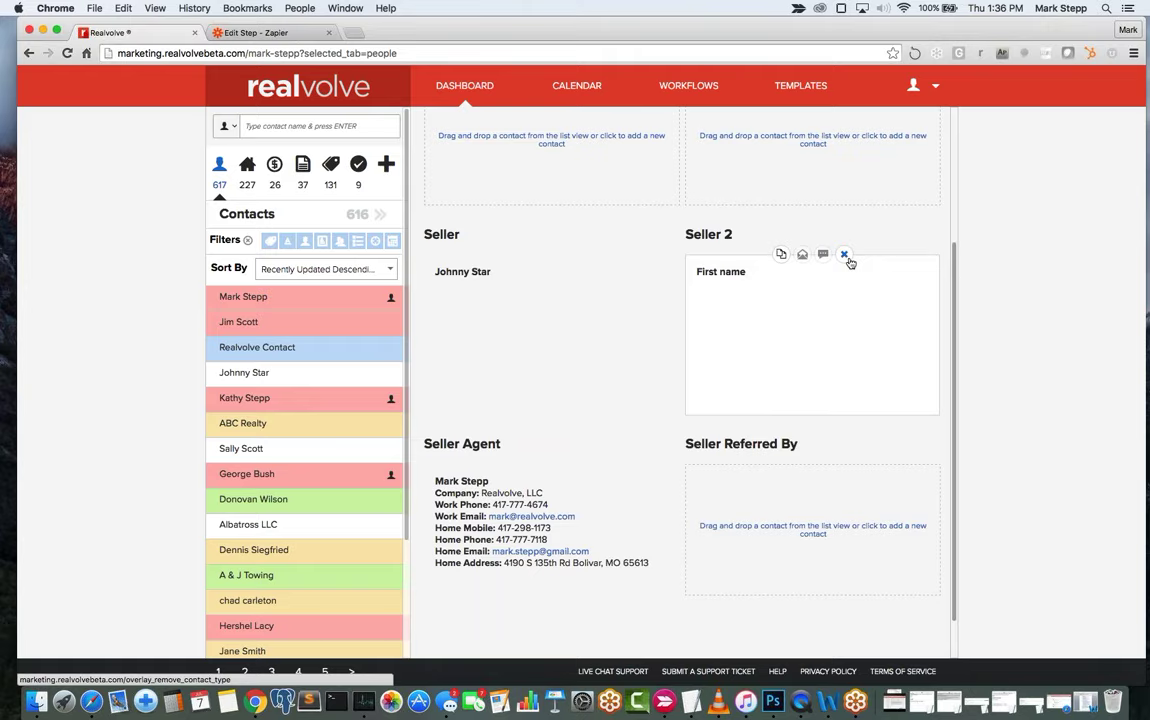
pyautogui.click(845, 256)
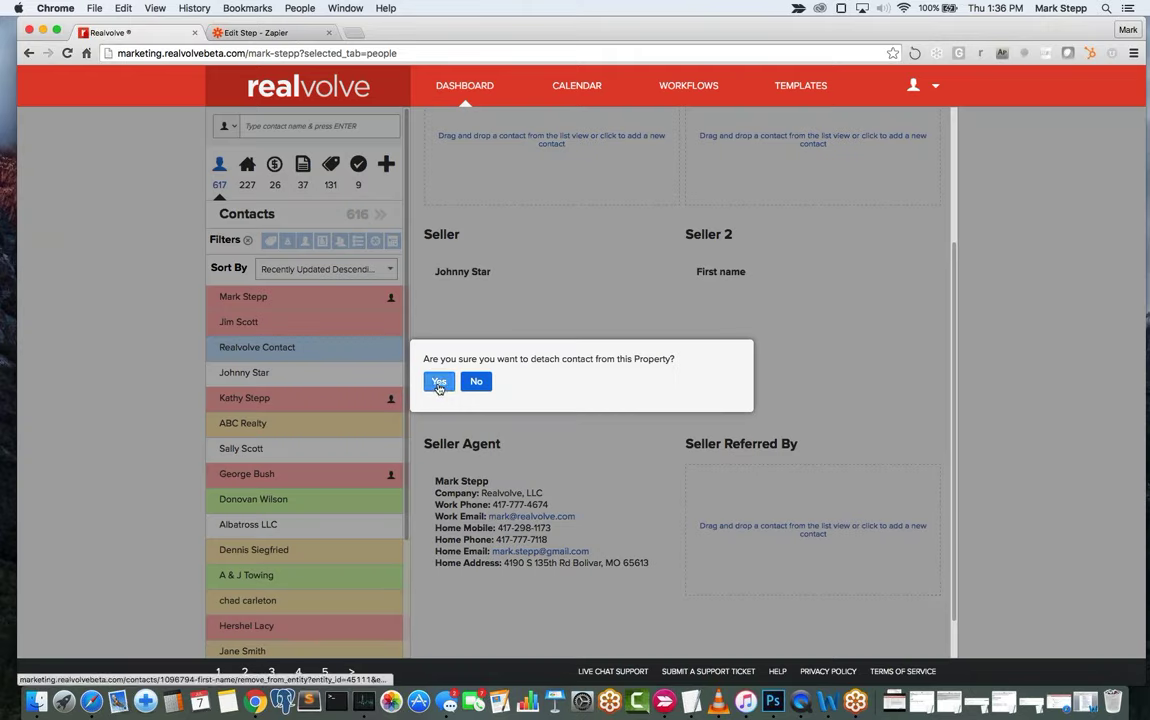
pyautogui.click(438, 386)
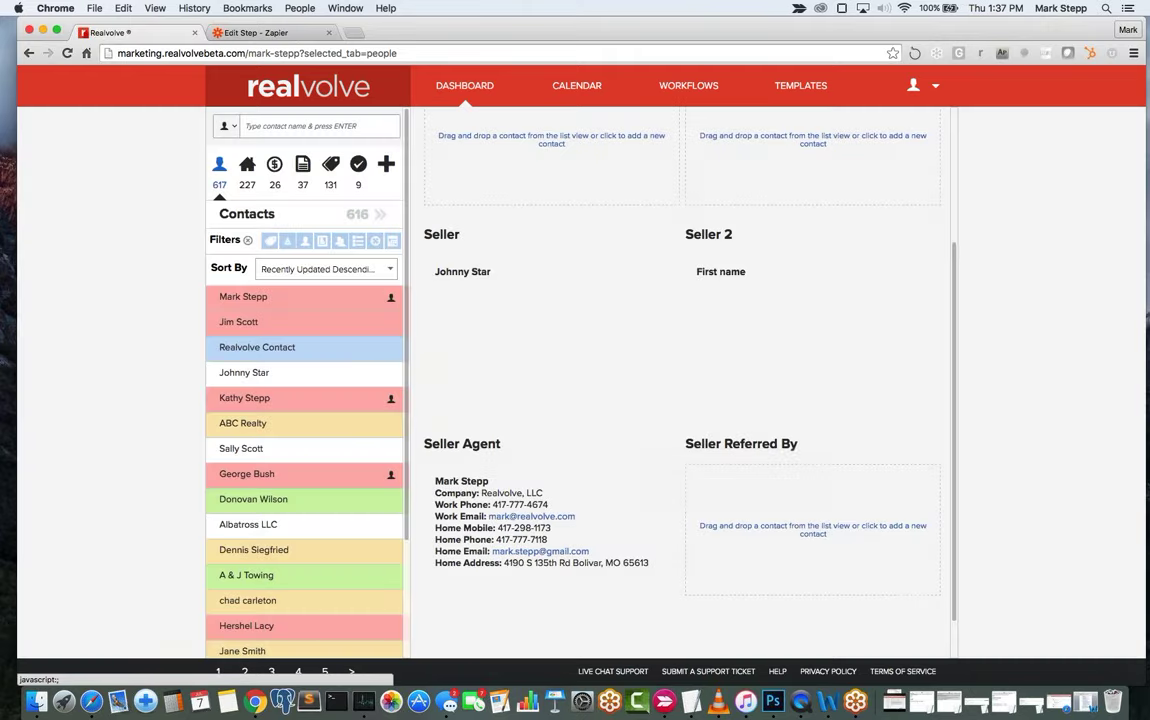
pyautogui.moveTo(790, 282)
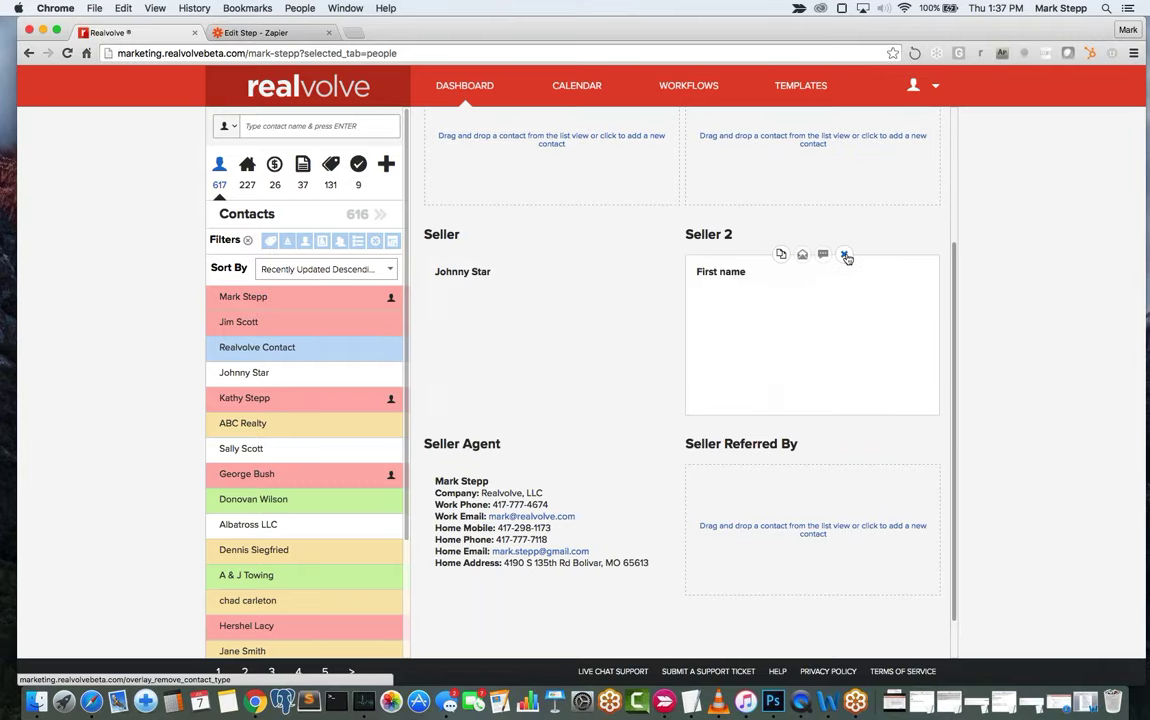
pyautogui.click(844, 255)
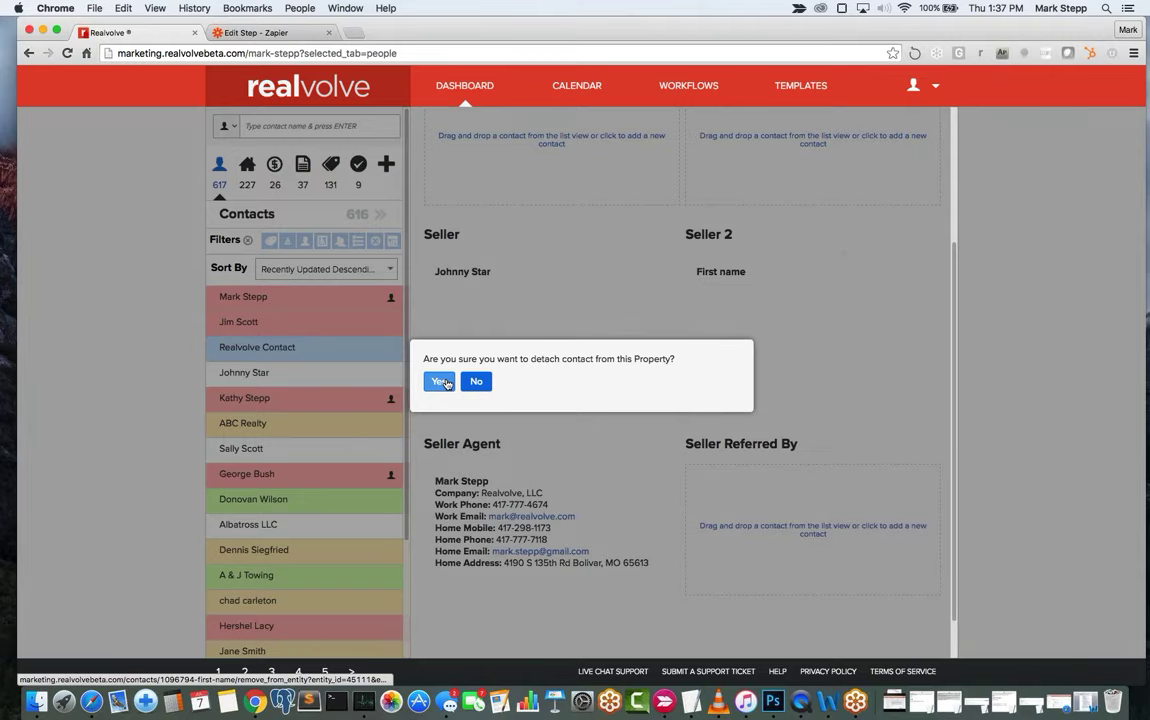
pyautogui.click(441, 382)
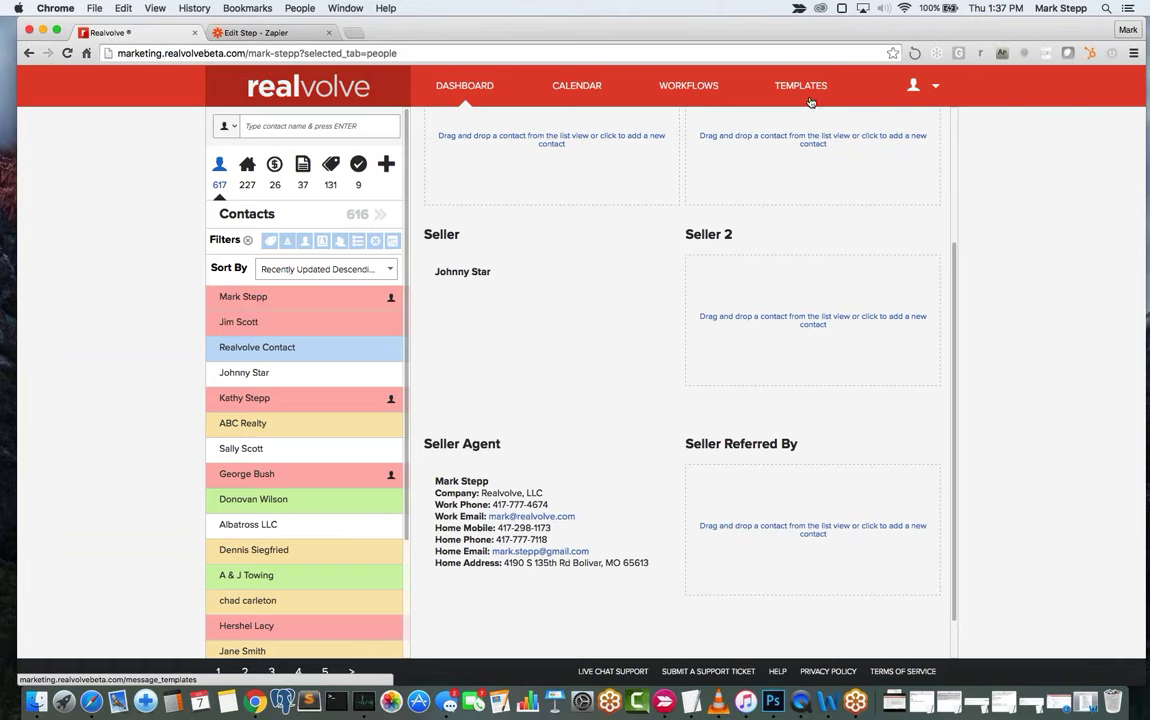
# Edit the Seller contact and enter the contact's home email address.
pyautogui.moveTo(502, 321)
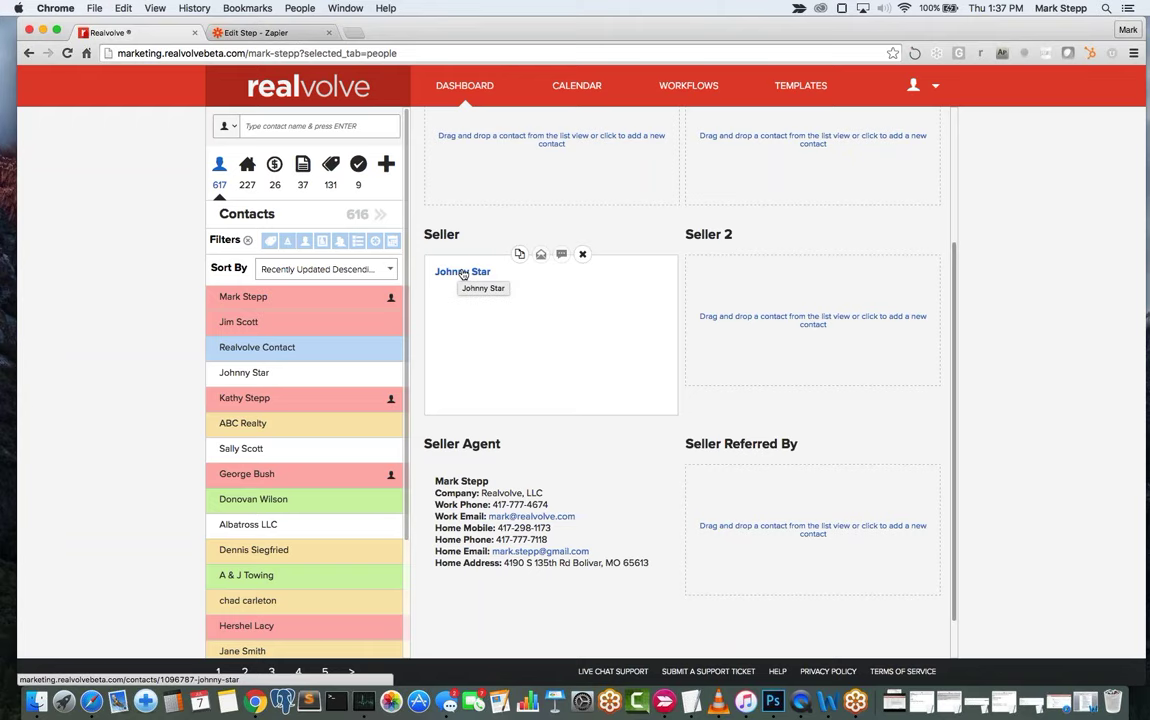
pyautogui.click(538, 307)
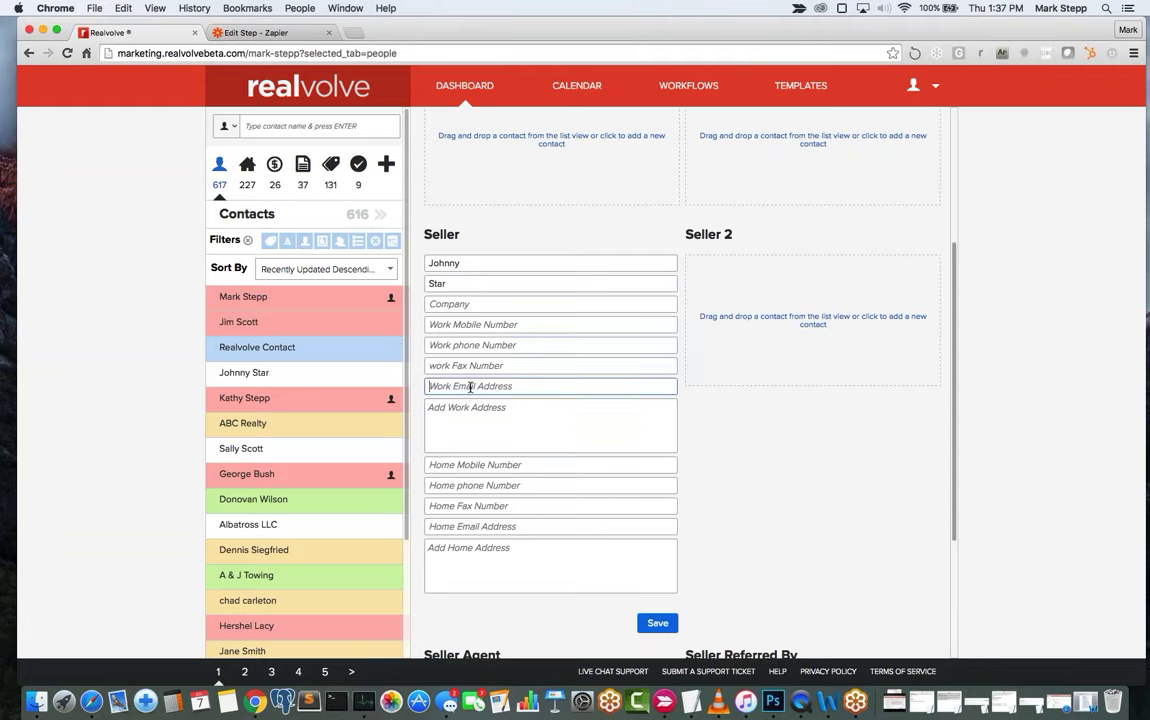
pyautogui.click(481, 527)
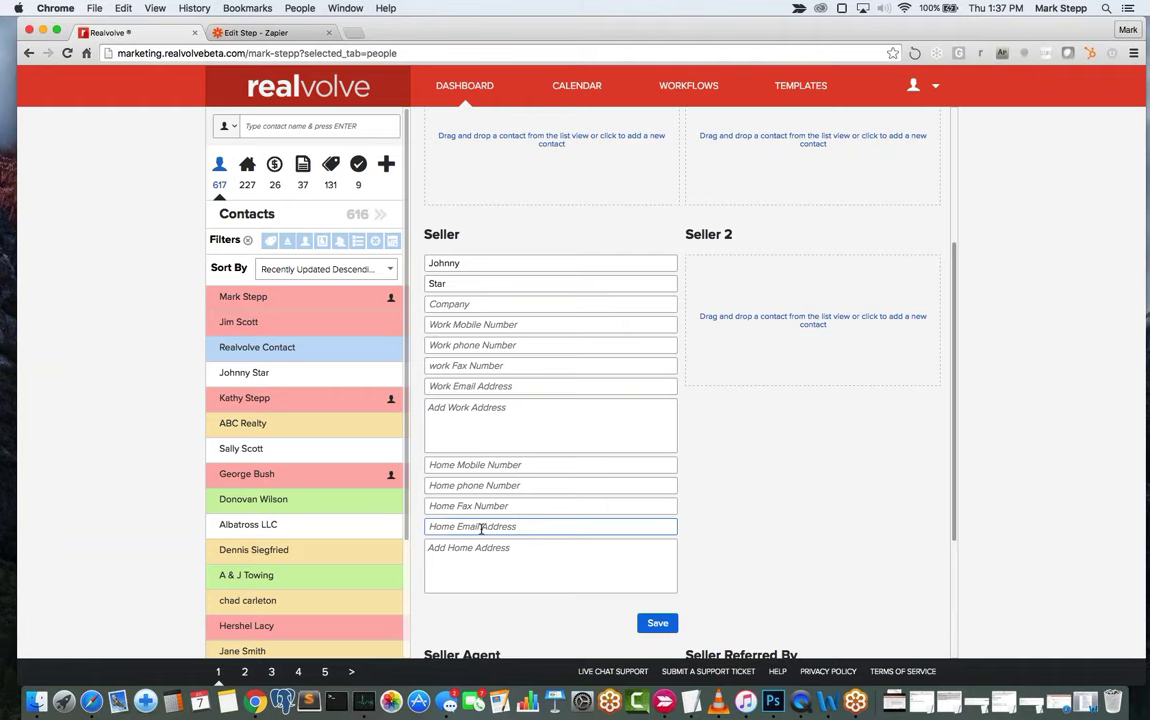
pyautogui.press('Tab')
# Save the Seller contact's updated details.
pyautogui.scroll(-4, 554, 462)
pyautogui.scroll(-3, 658, 440)
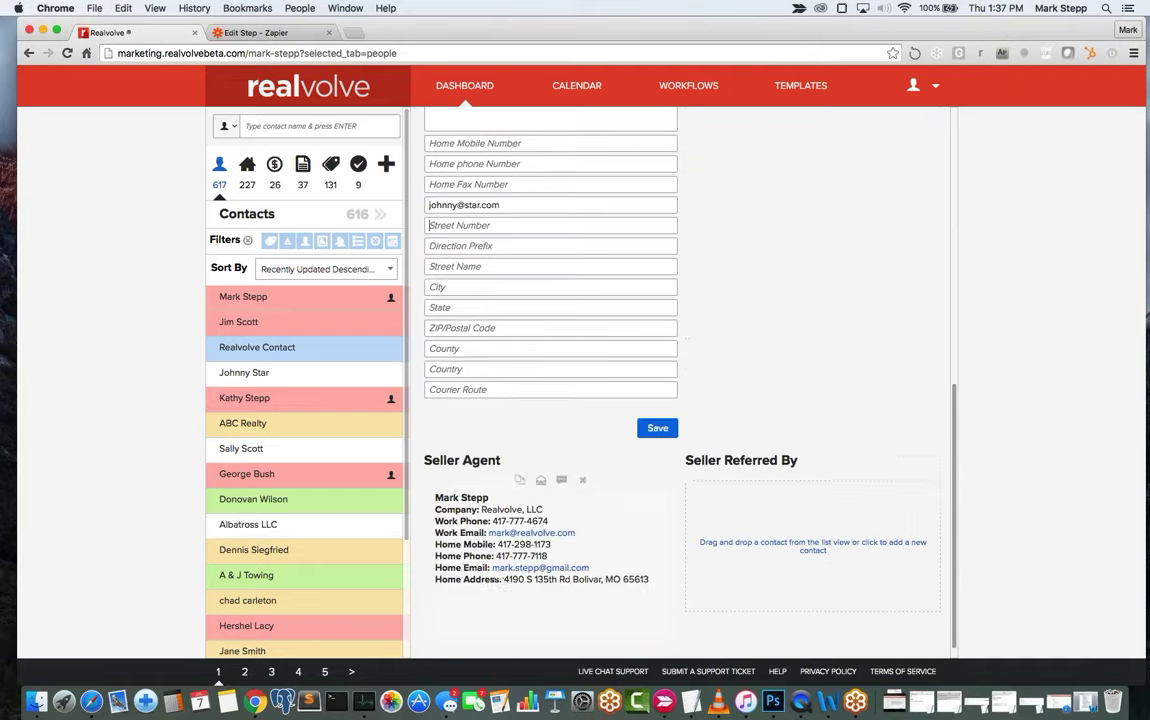
pyautogui.click(658, 413)
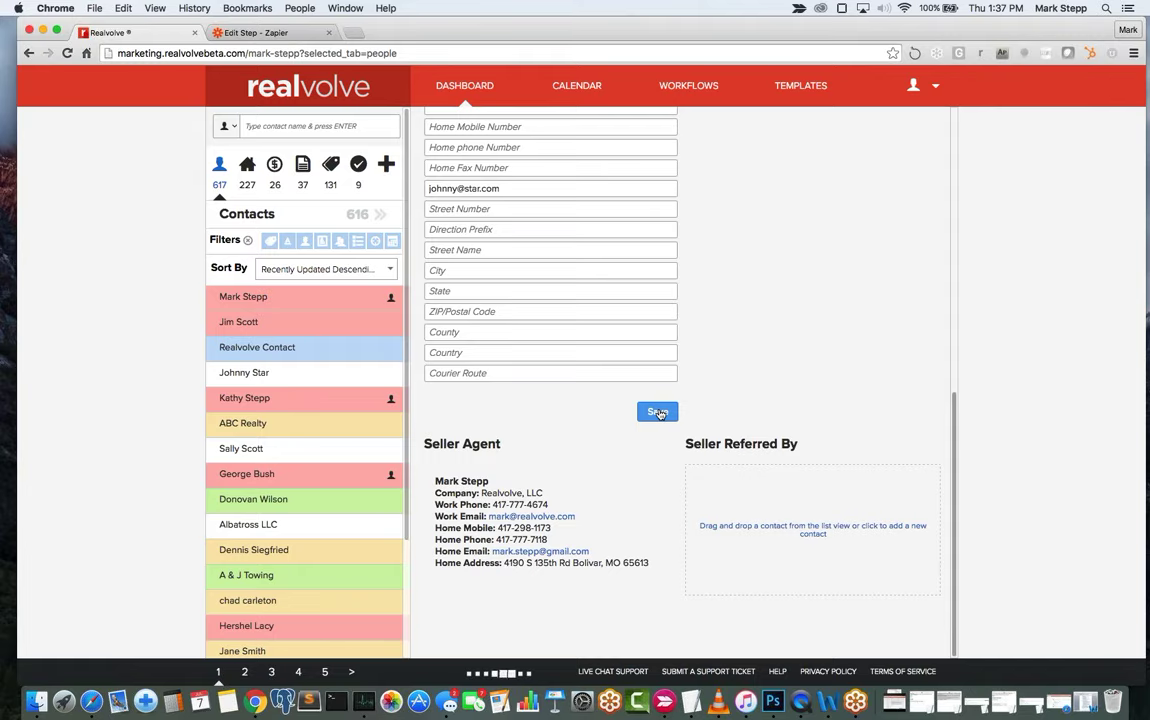
pyautogui.click(619, 350)
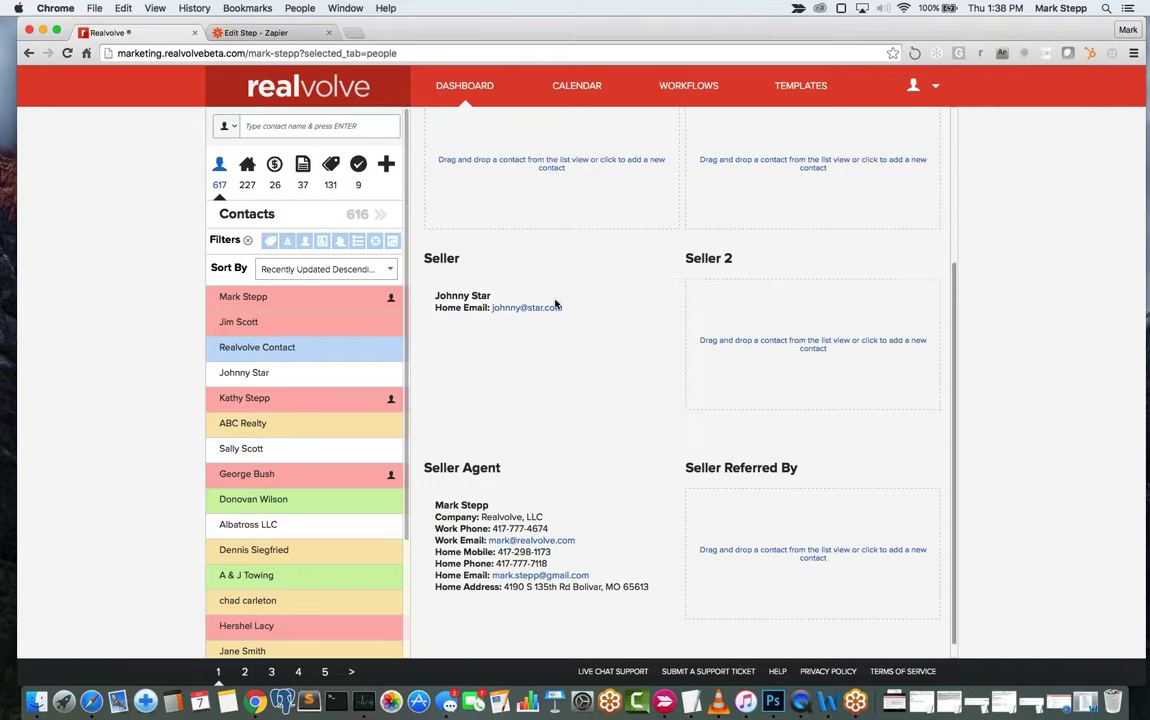
pyautogui.moveTo(526, 337)
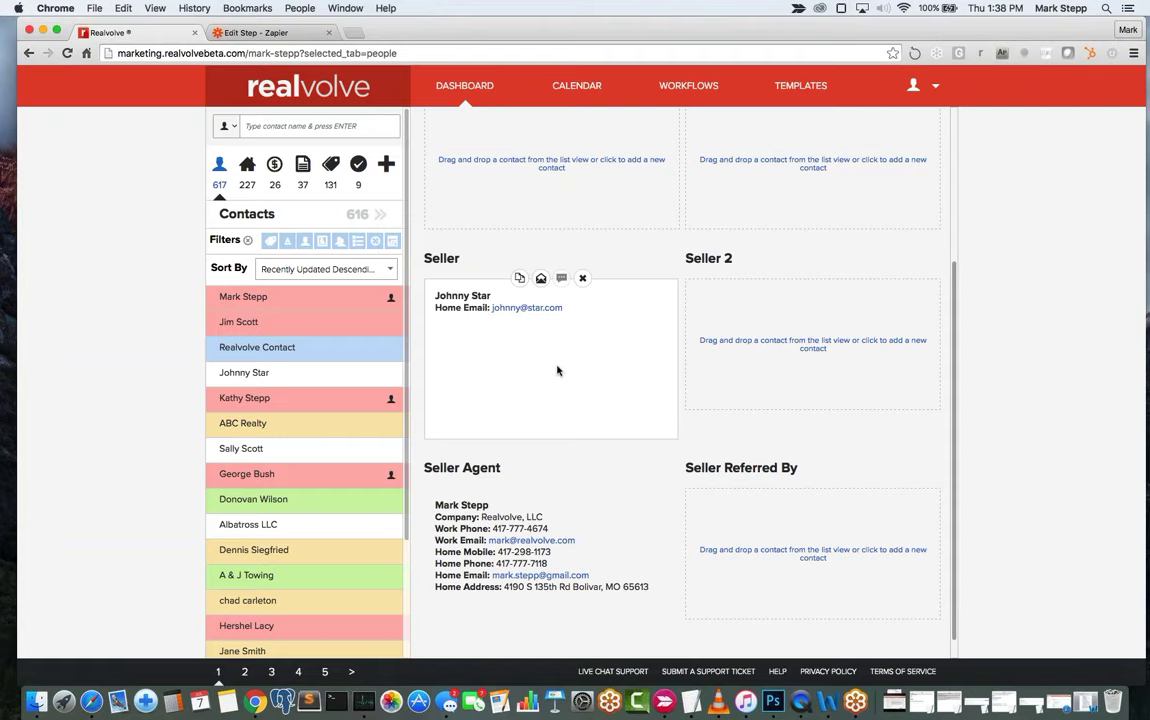
pyautogui.scroll(1, 567, 359)
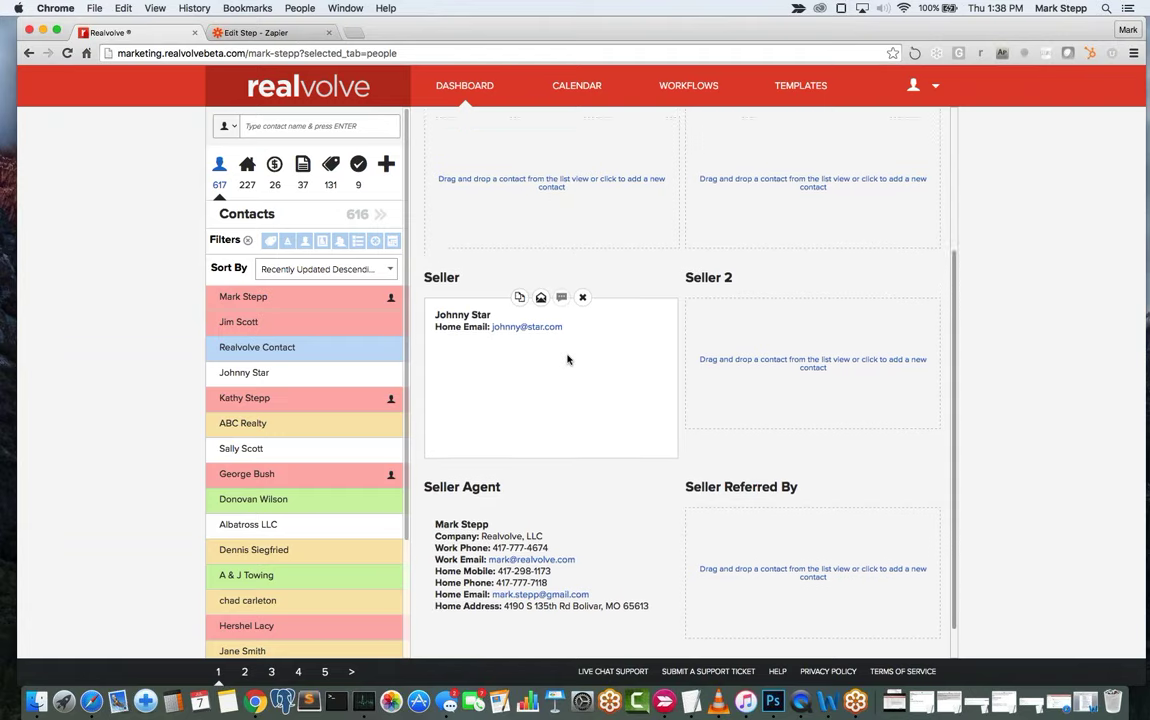
pyautogui.scroll(5, 567, 359)
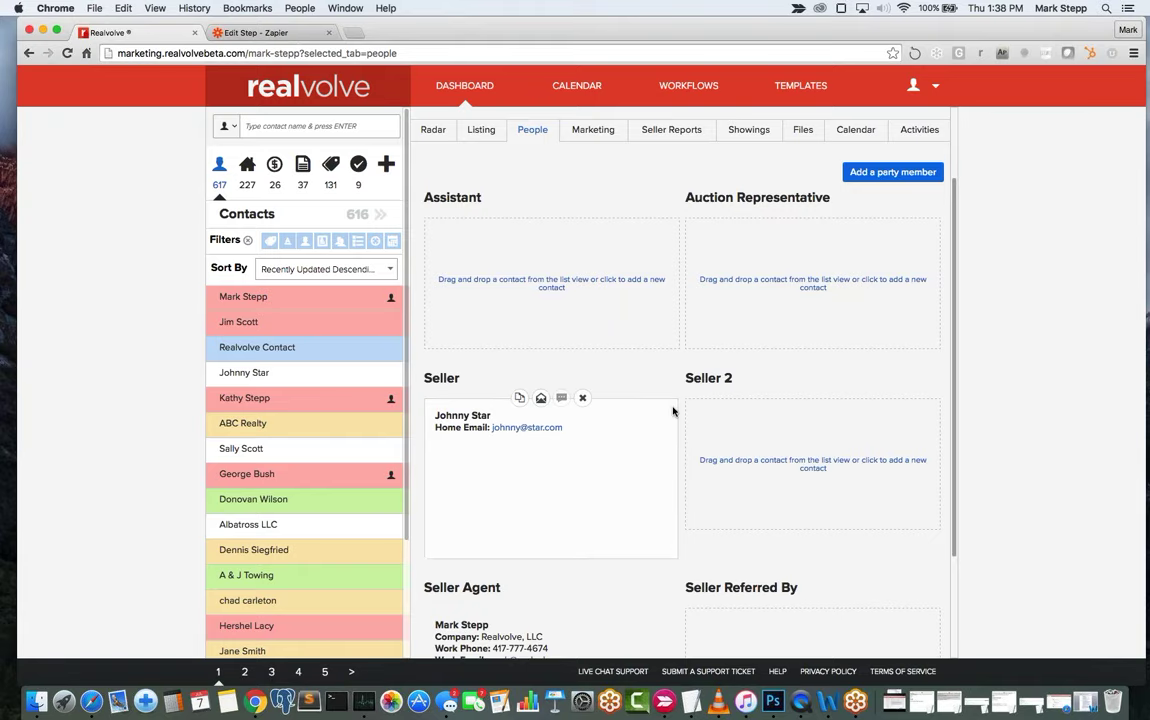
pyautogui.scroll(2, 600, 450)
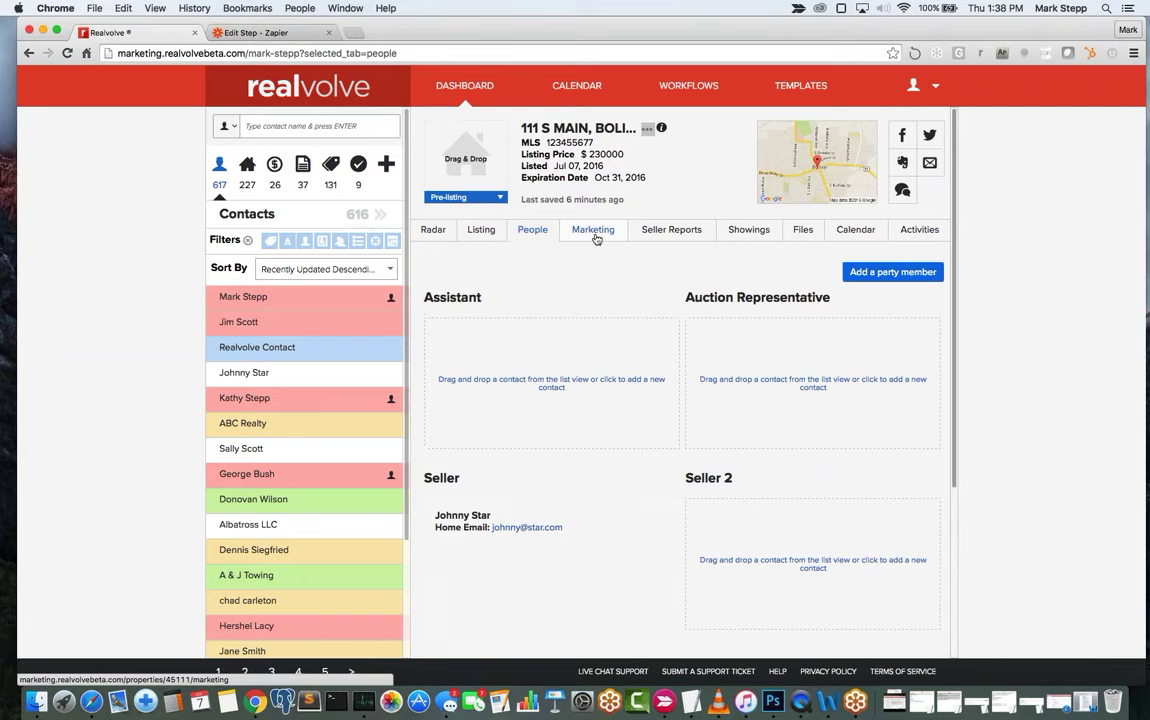
# Show the Marketing tab and check the empty tagline, narrative and photo embed fields.
pyautogui.click(594, 230)
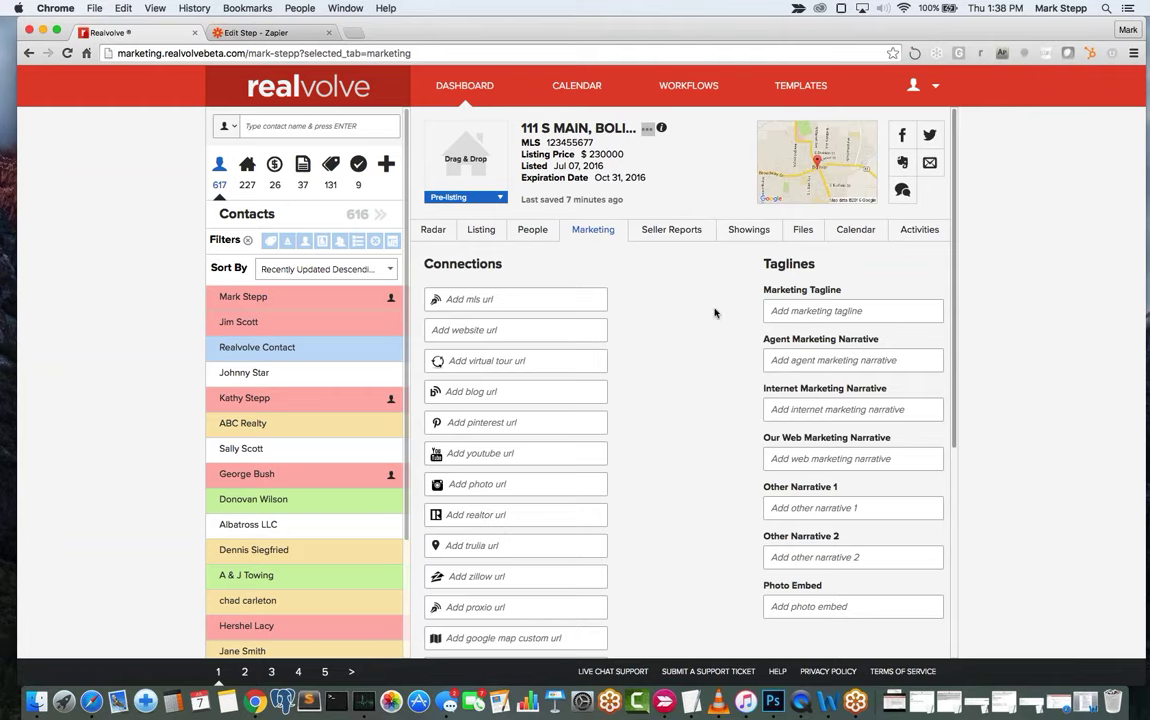
pyautogui.click(770, 312)
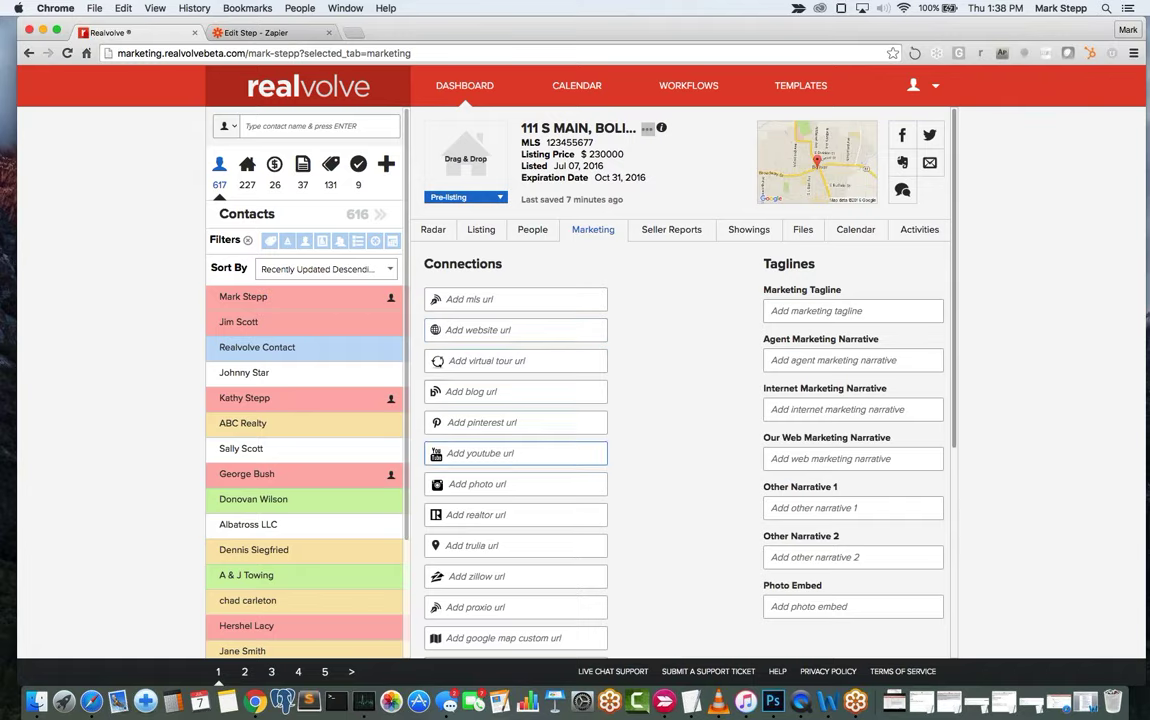
pyautogui.scroll(-1, 529, 520)
pyautogui.scroll(-1, 529, 520)
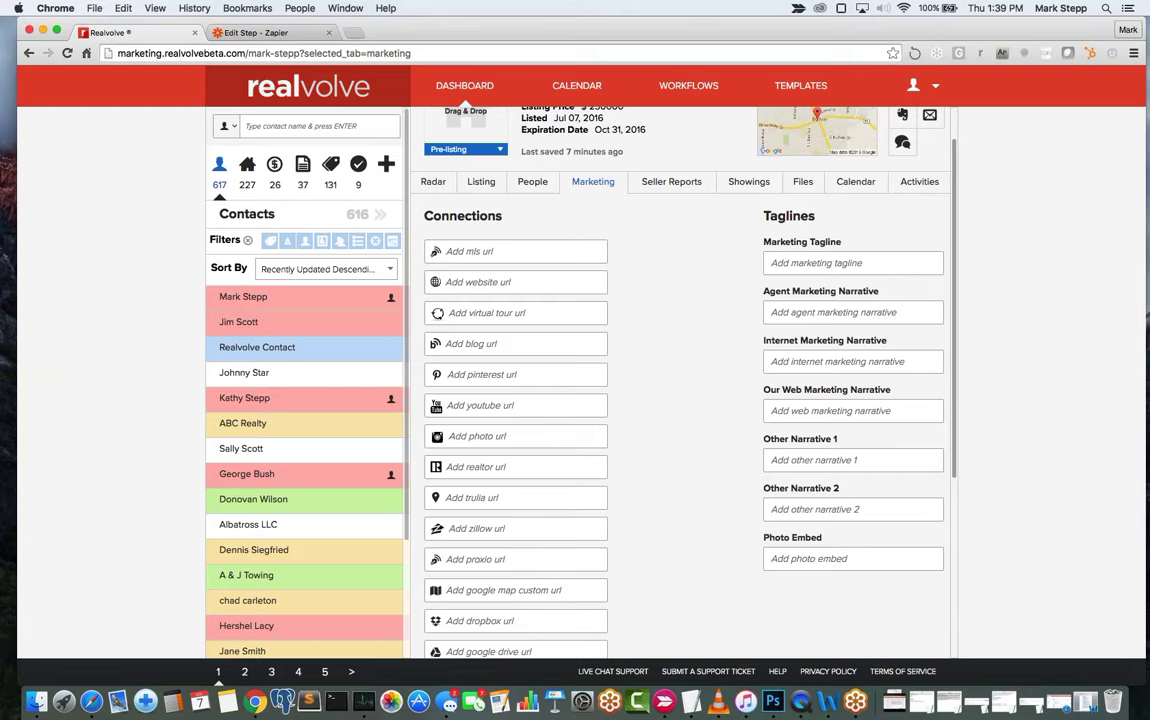
pyautogui.click(840, 312)
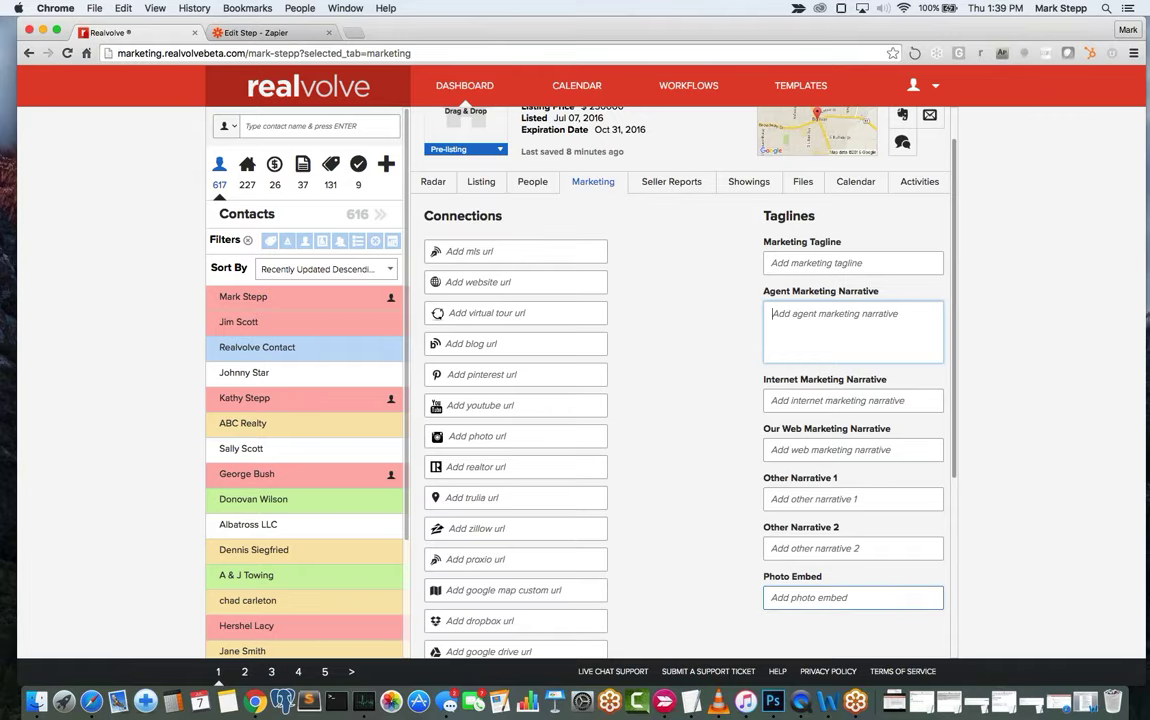
pyautogui.click(802, 597)
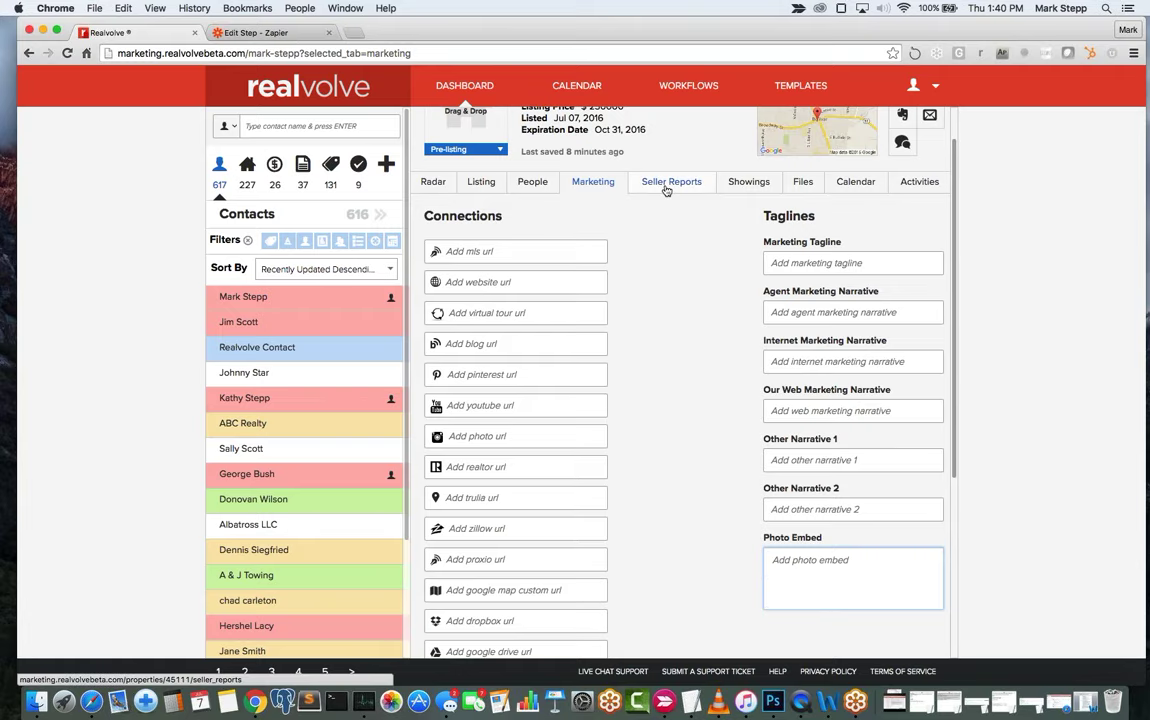
pyautogui.scroll(2, 666, 190)
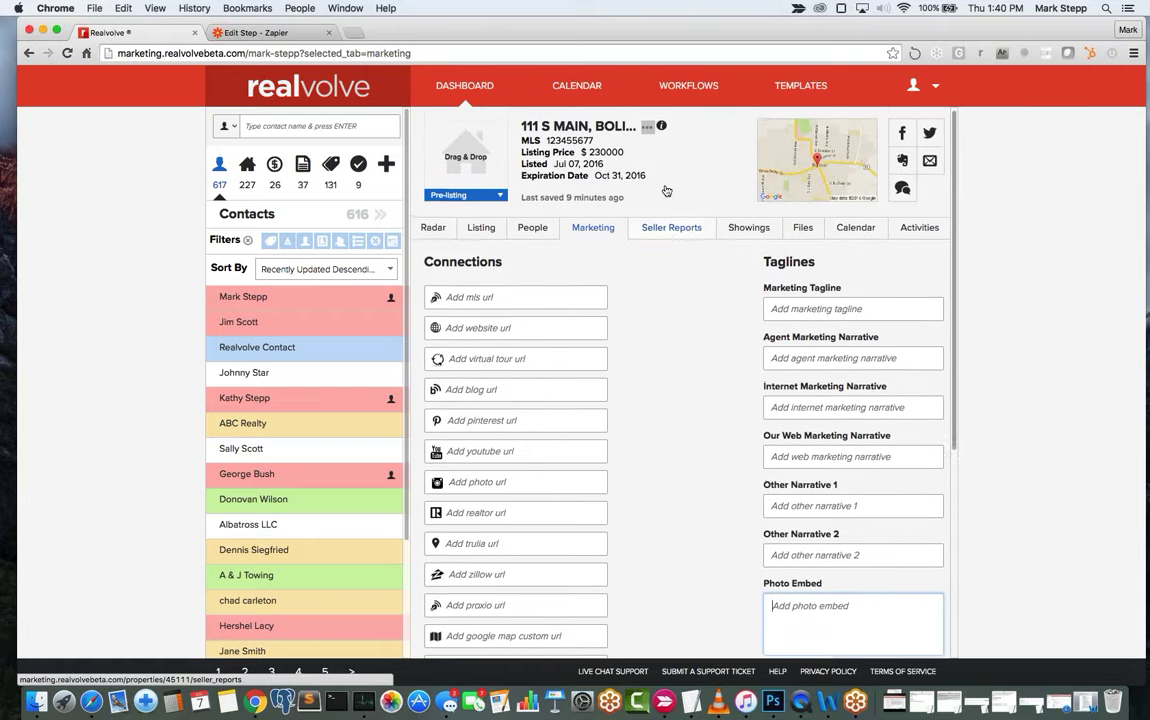
pyautogui.scroll(1, 445, 236)
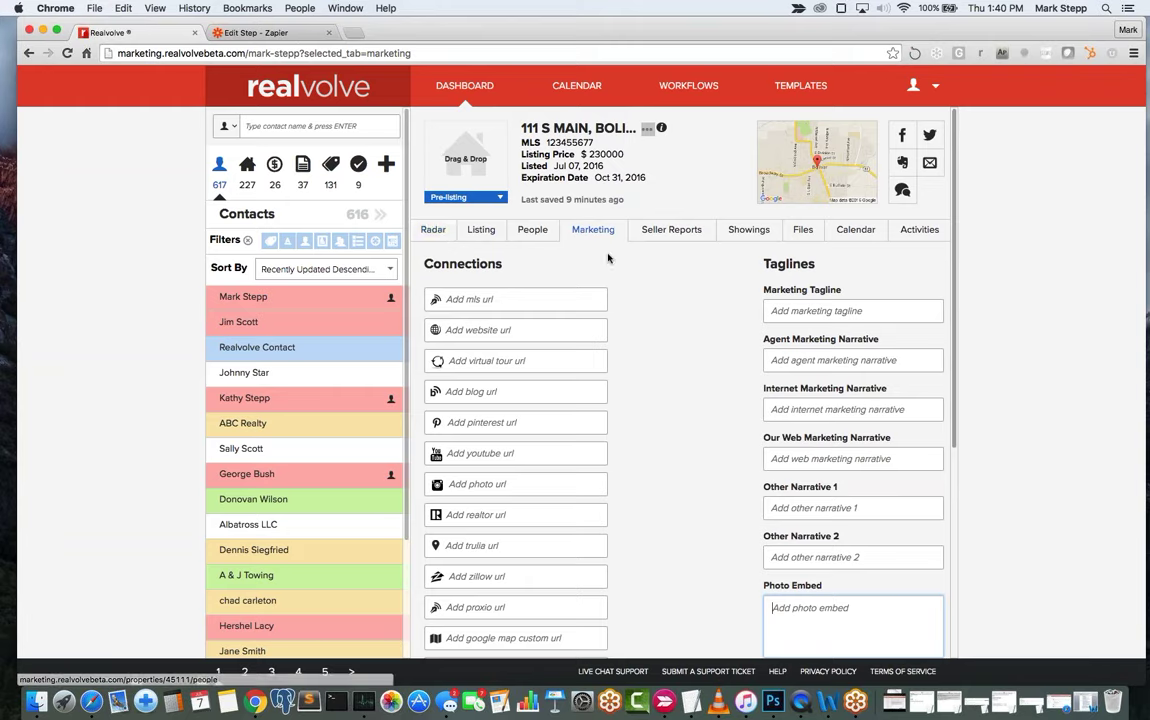
# Add an Activity seller report with the message 'Put sign in yard and lock box on door'.
pyautogui.click(678, 236)
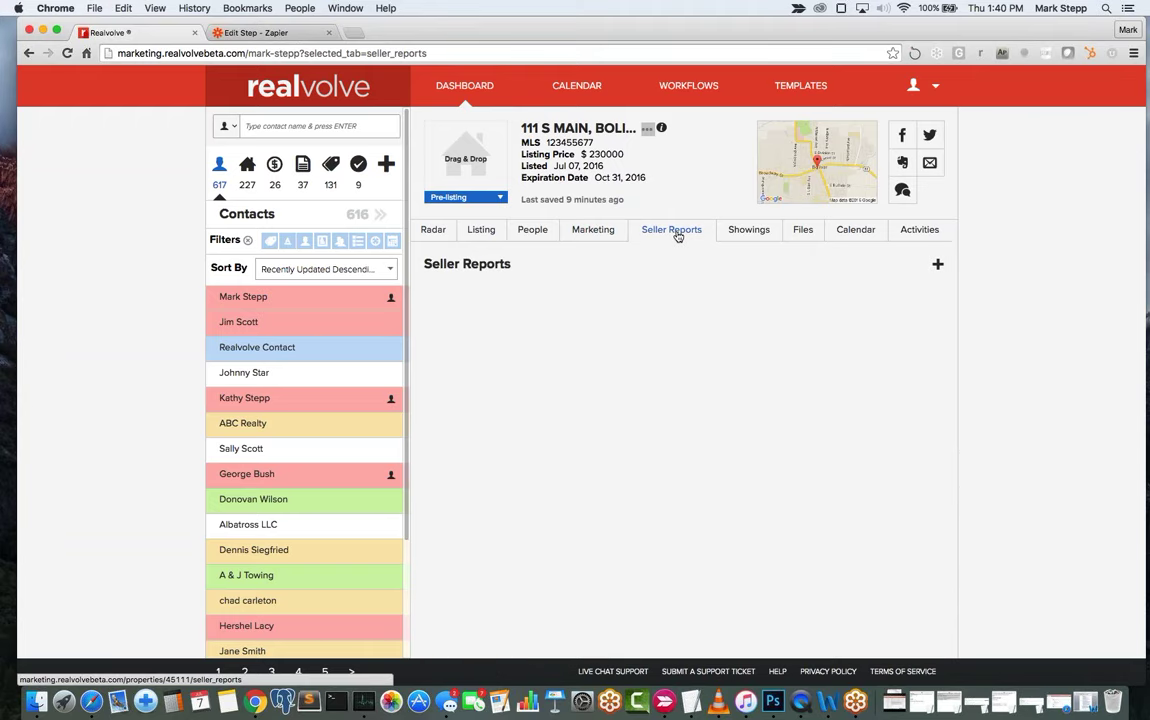
pyautogui.click(938, 266)
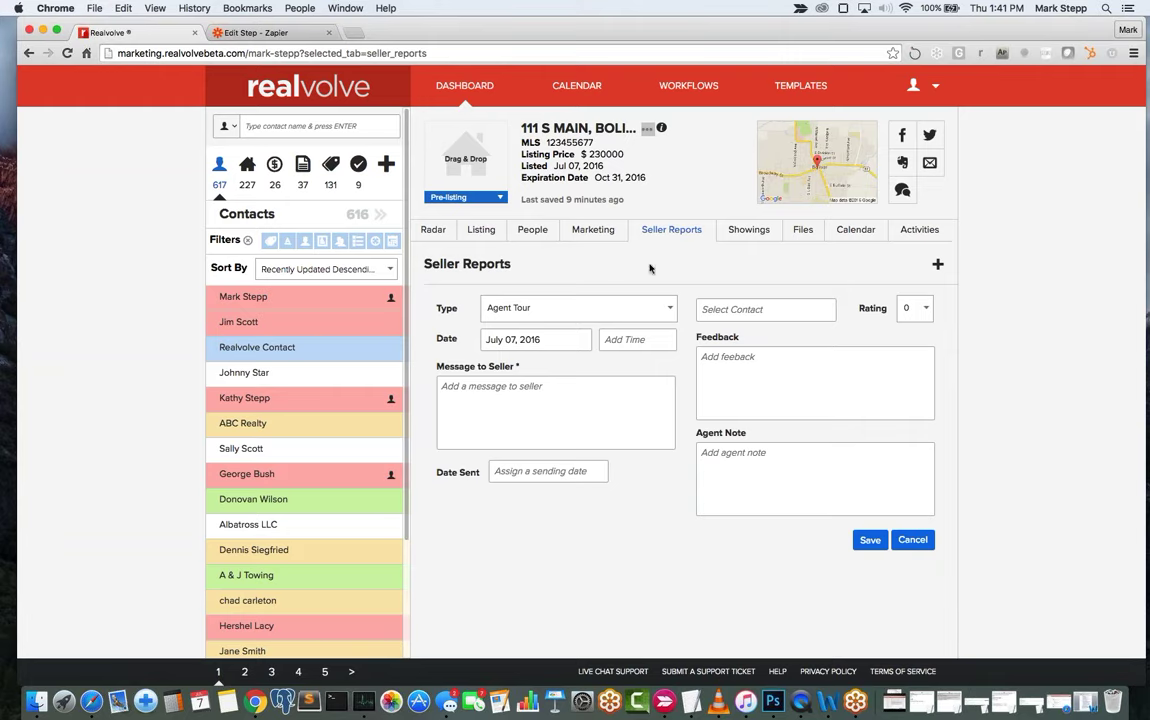
pyautogui.click(582, 308)
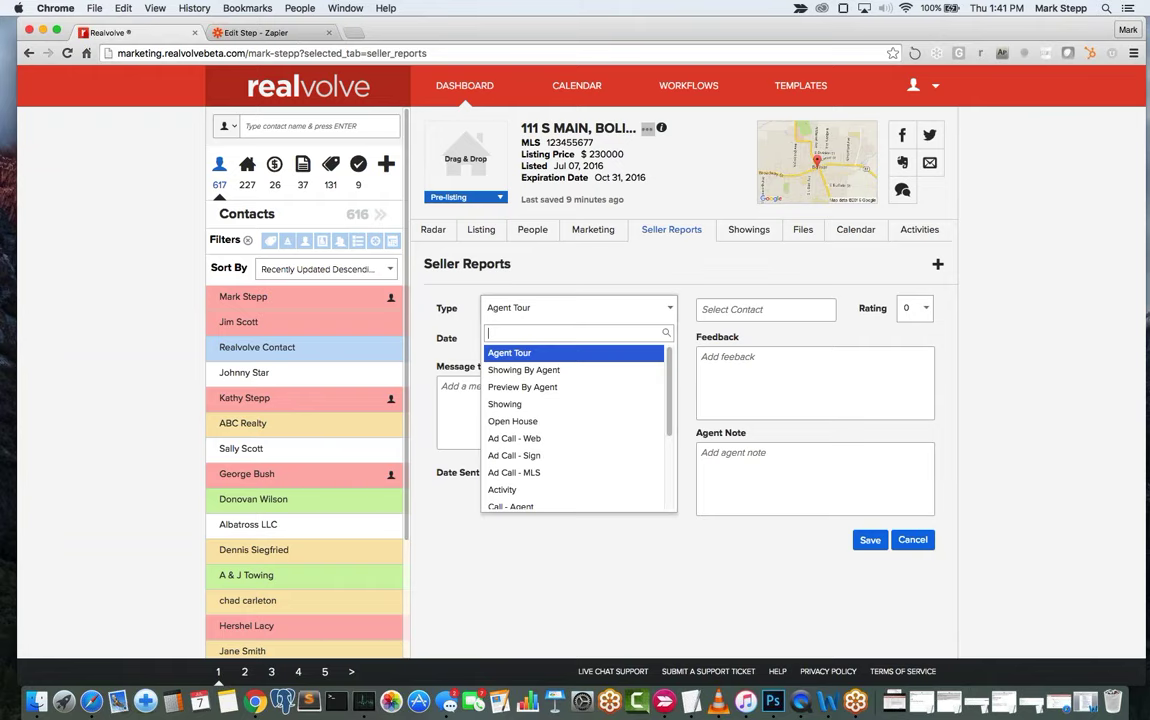
pyautogui.click(541, 489)
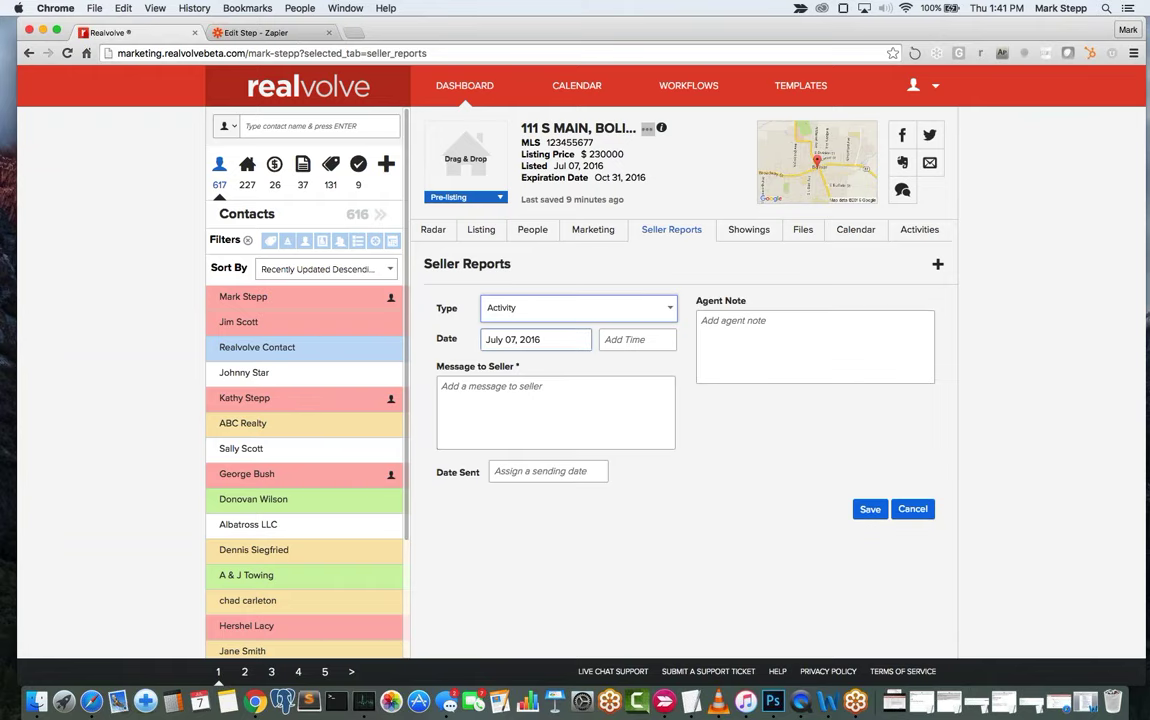
pyautogui.click(547, 417)
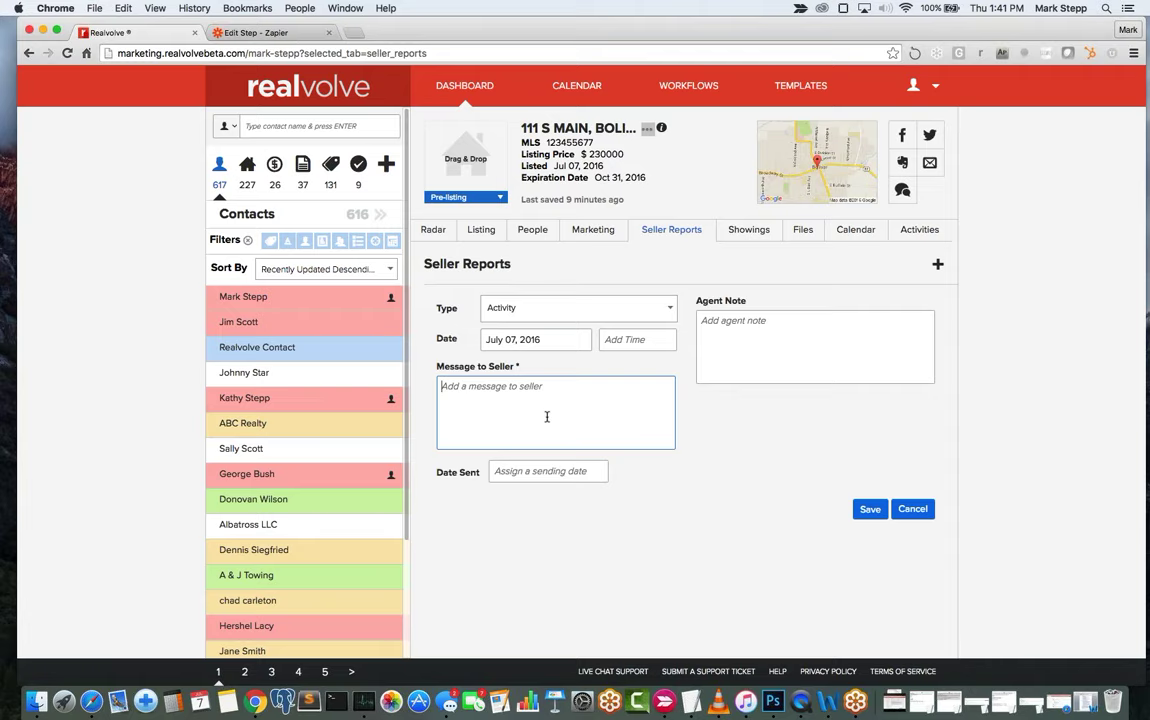
pyautogui.write('Put sign in yard and lock box on door')
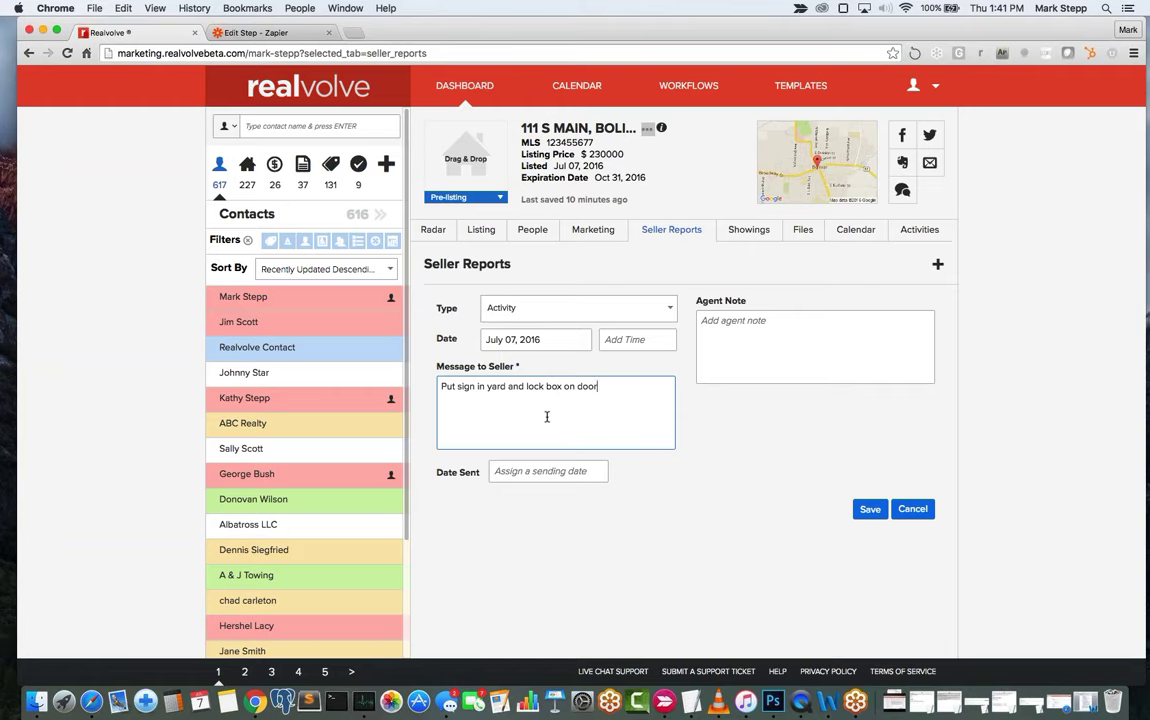
pyautogui.click(870, 510)
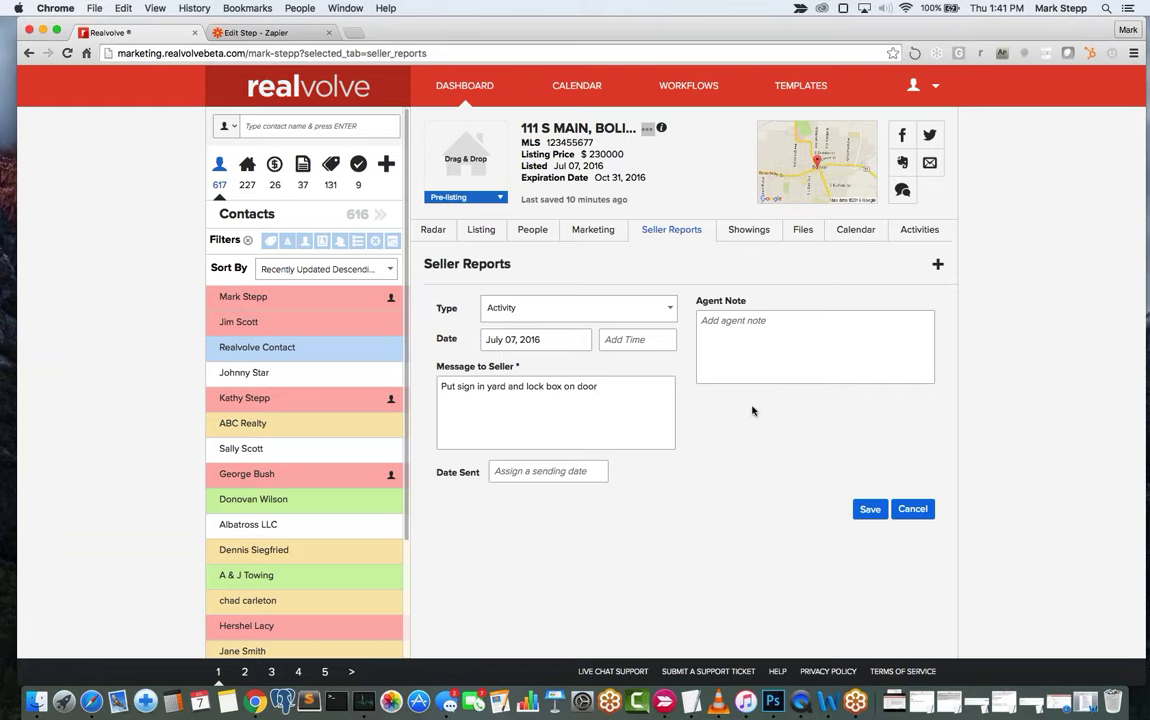
pyautogui.click(868, 509)
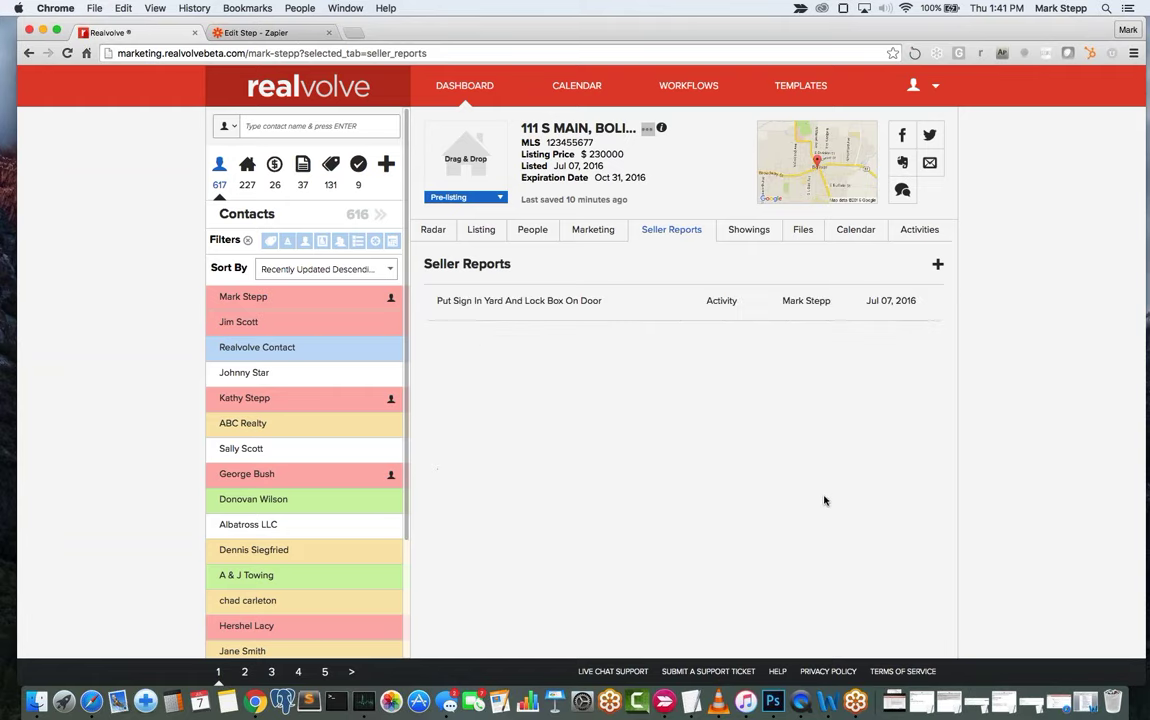
pyautogui.moveTo(660, 313)
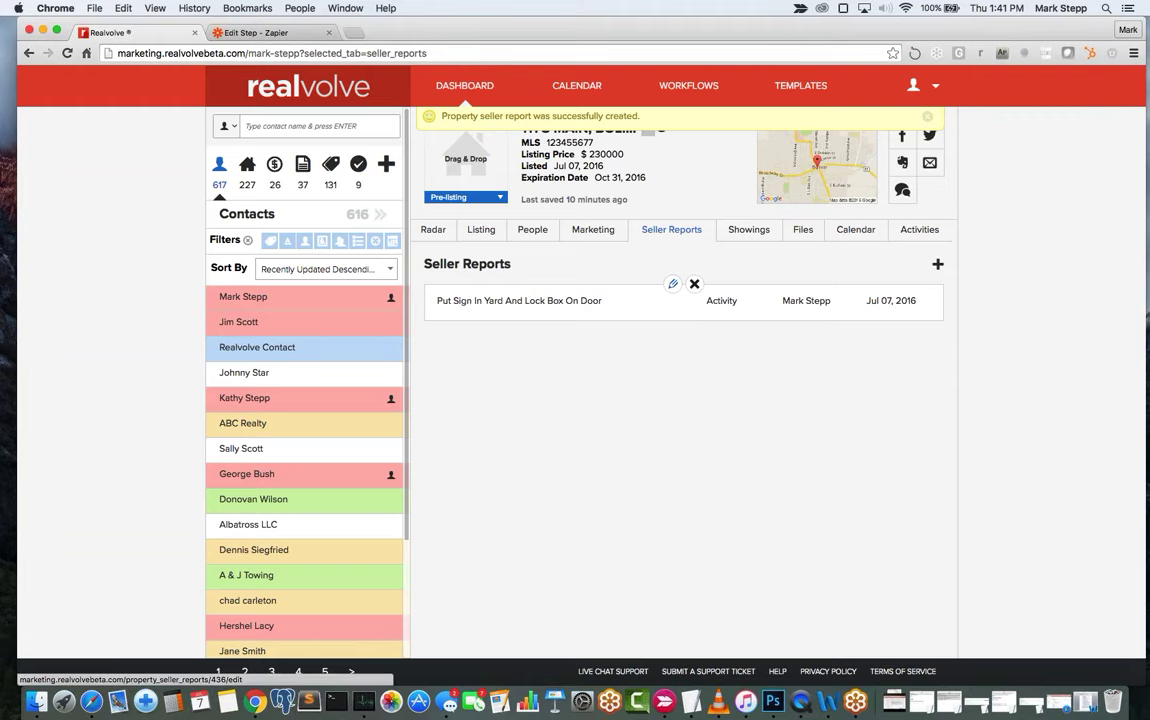
# Start a Showing seller report for the chosen contact with the message 'loved the bedrooms sizes'.
pyautogui.click(939, 266)
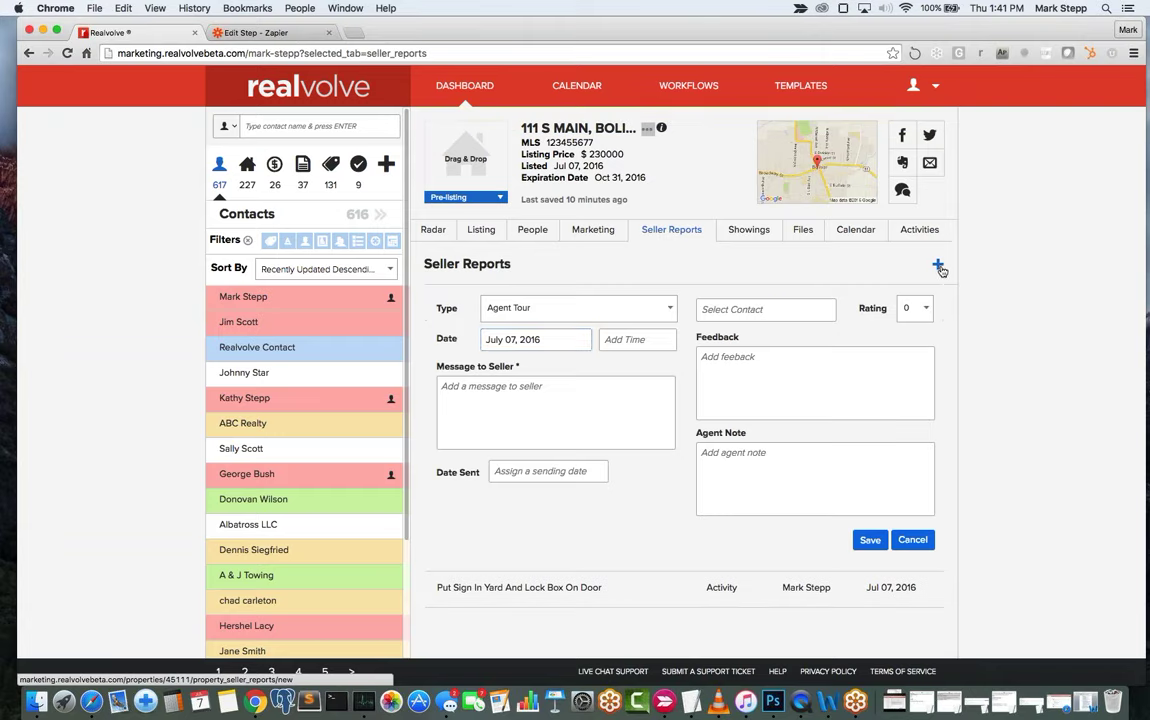
pyautogui.click(530, 316)
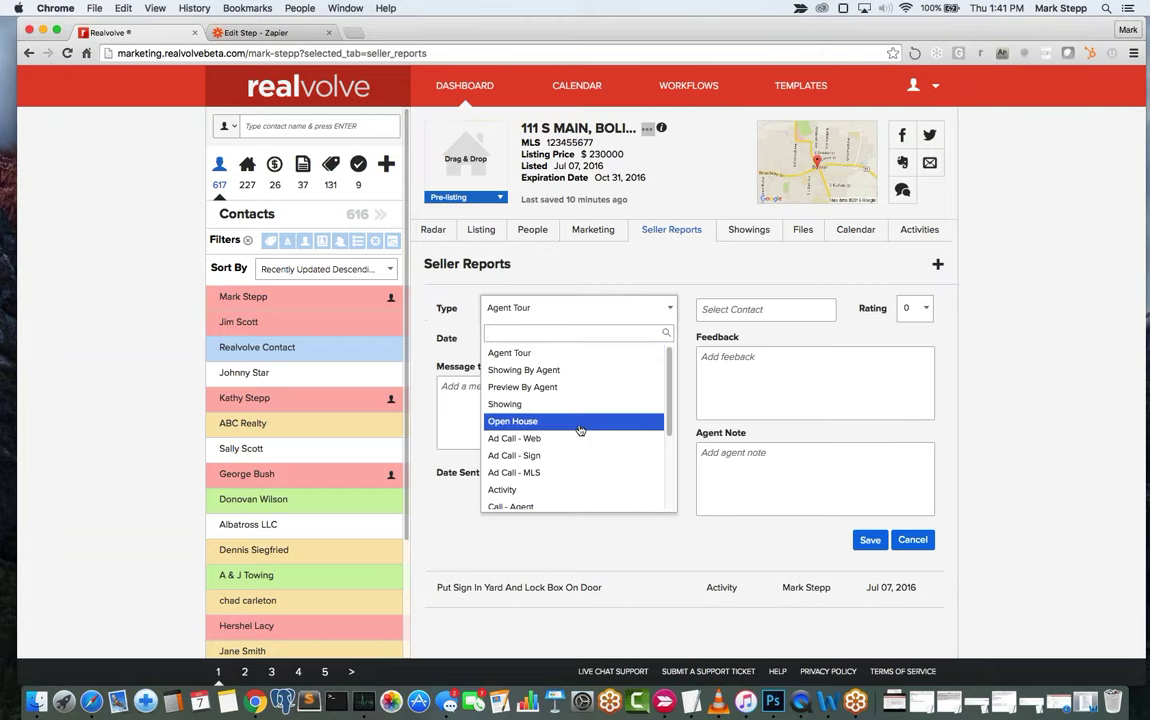
pyautogui.click(629, 404)
pyautogui.click(765, 309)
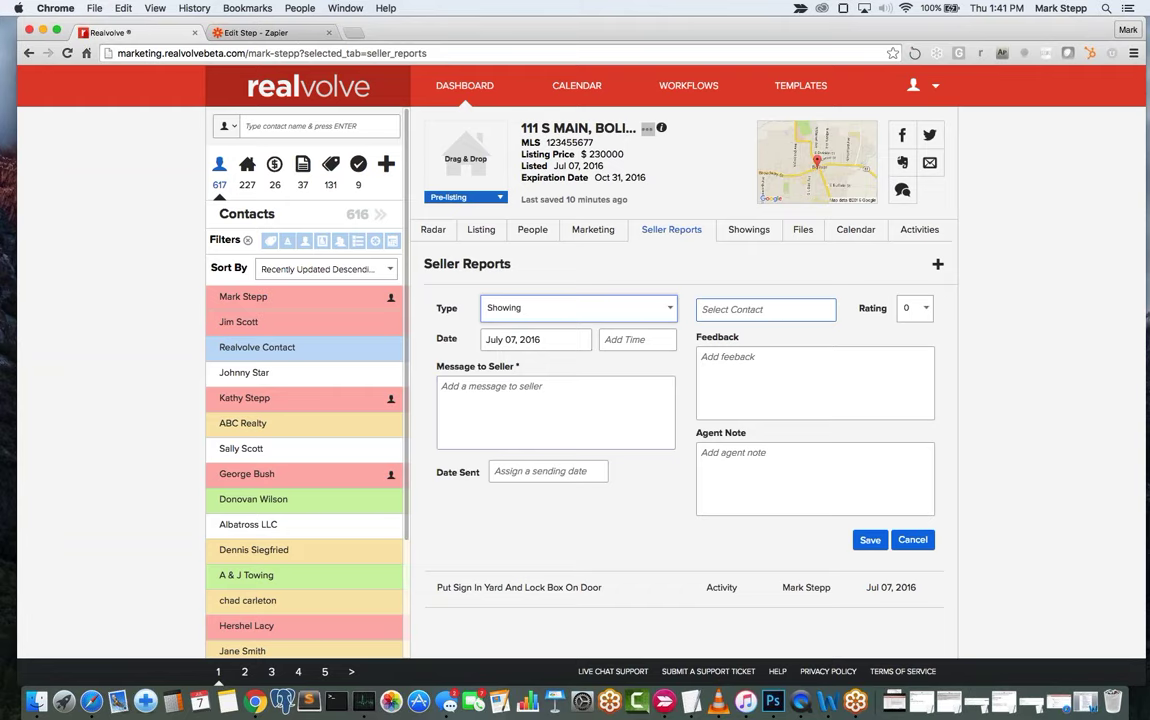
pyautogui.write('J')
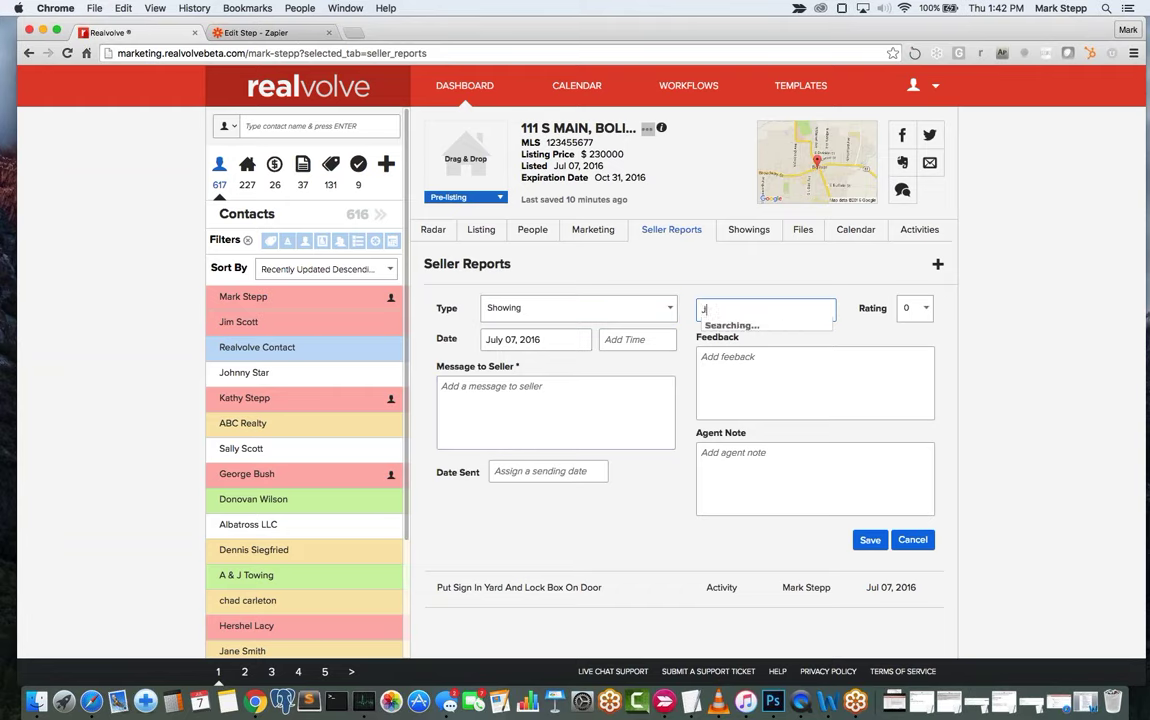
pyautogui.write('ohn do')
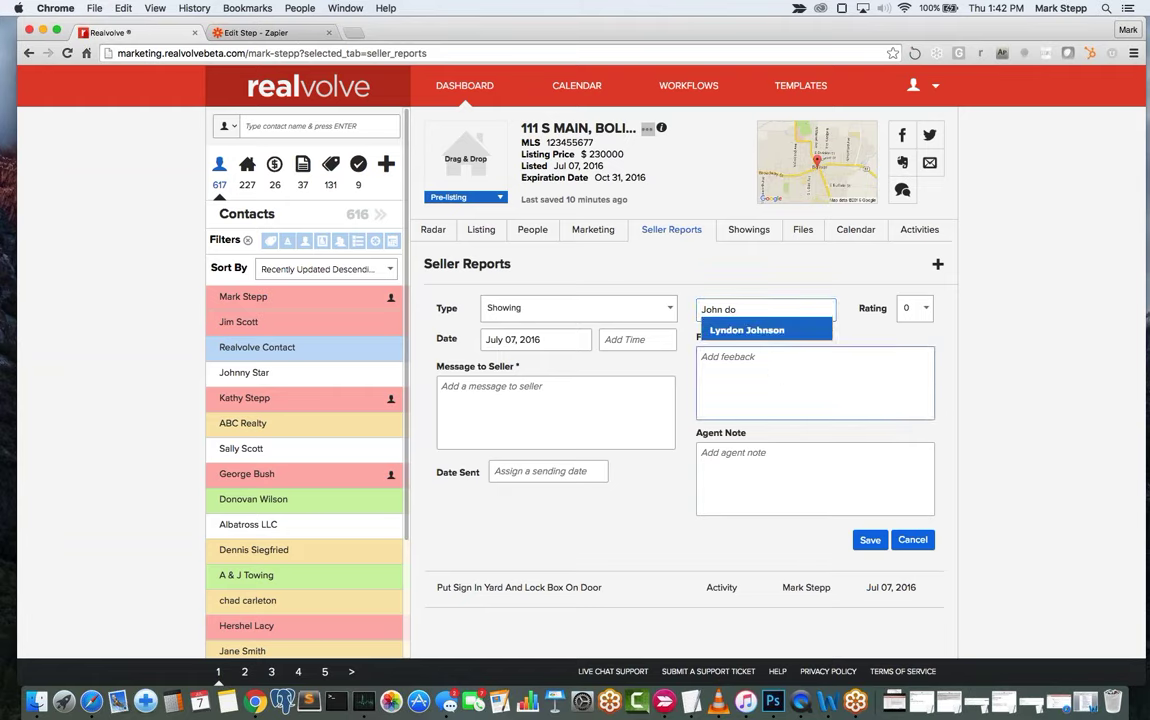
pyautogui.click(765, 332)
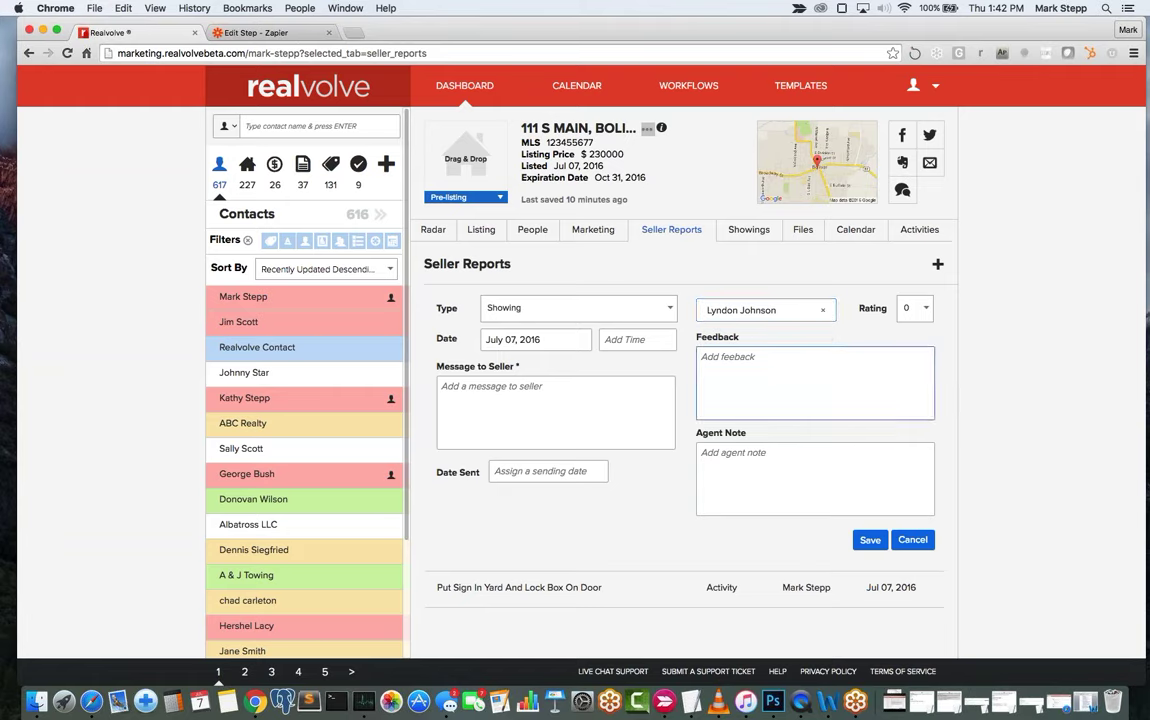
pyautogui.click(505, 410)
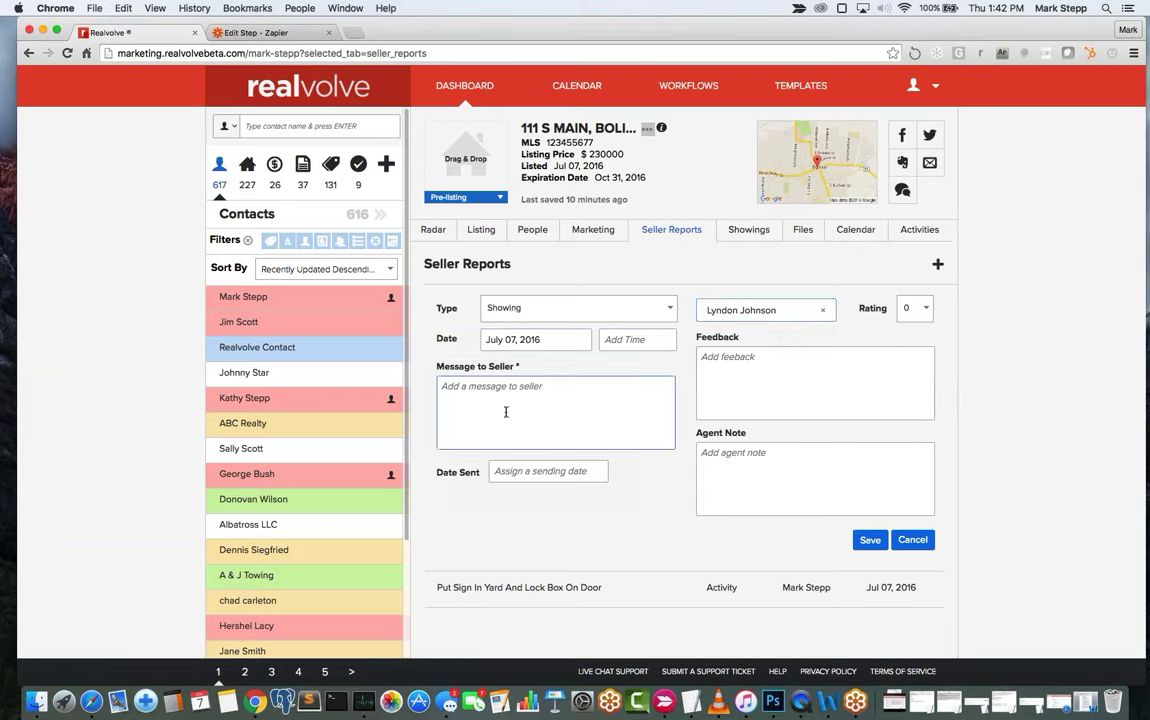
pyautogui.write('loved the bedrooms sizes')
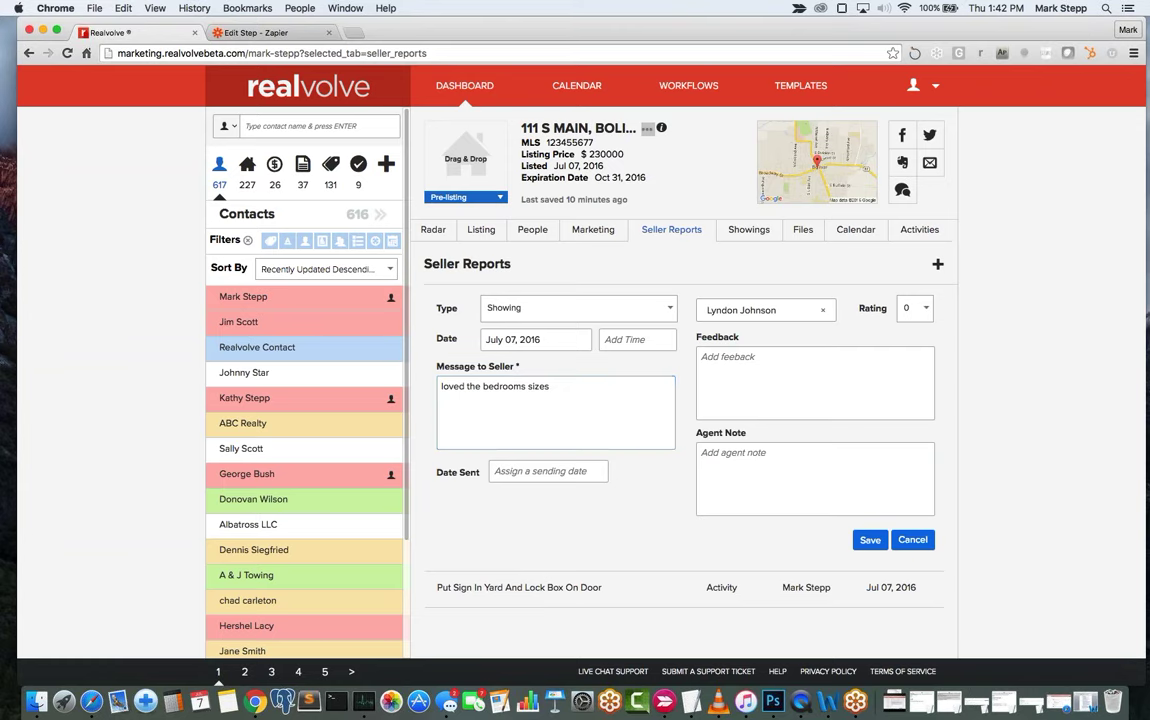
# Give the Showing report a rating of 7 and save it.
pyautogui.click(828, 395)
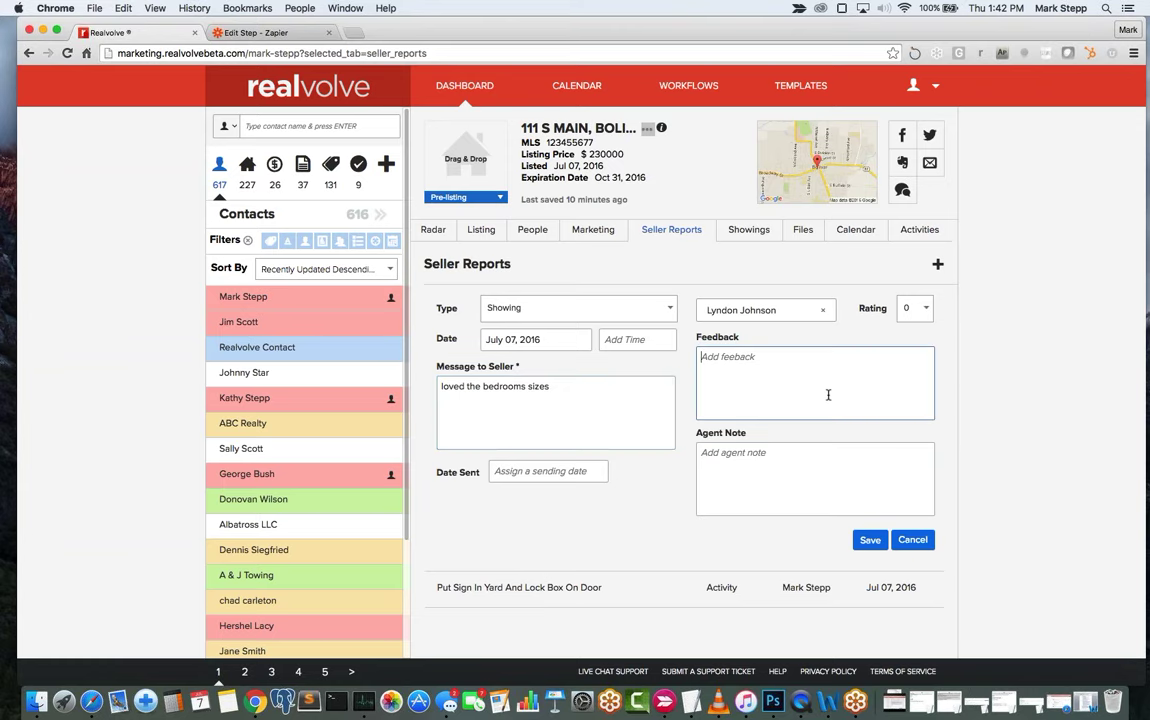
pyautogui.click(750, 476)
pyautogui.click(752, 390)
pyautogui.press('Tab')
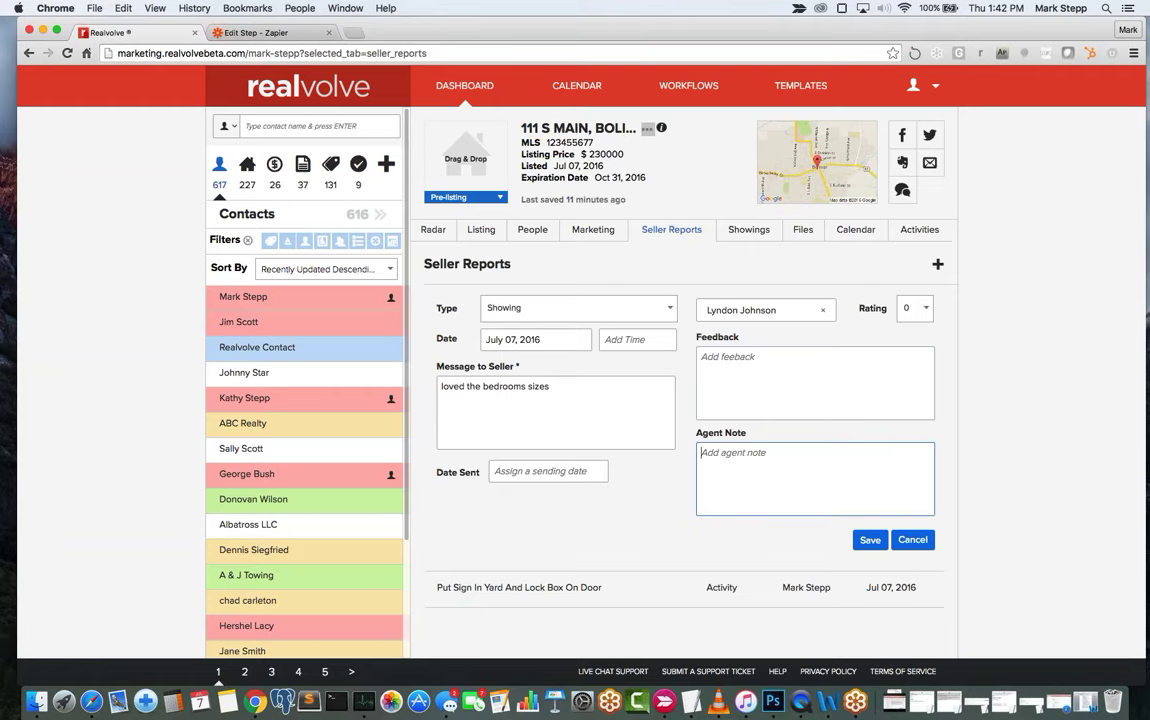
pyautogui.click(775, 390)
pyautogui.press('Tab')
pyautogui.click(608, 413)
pyautogui.press('Tab')
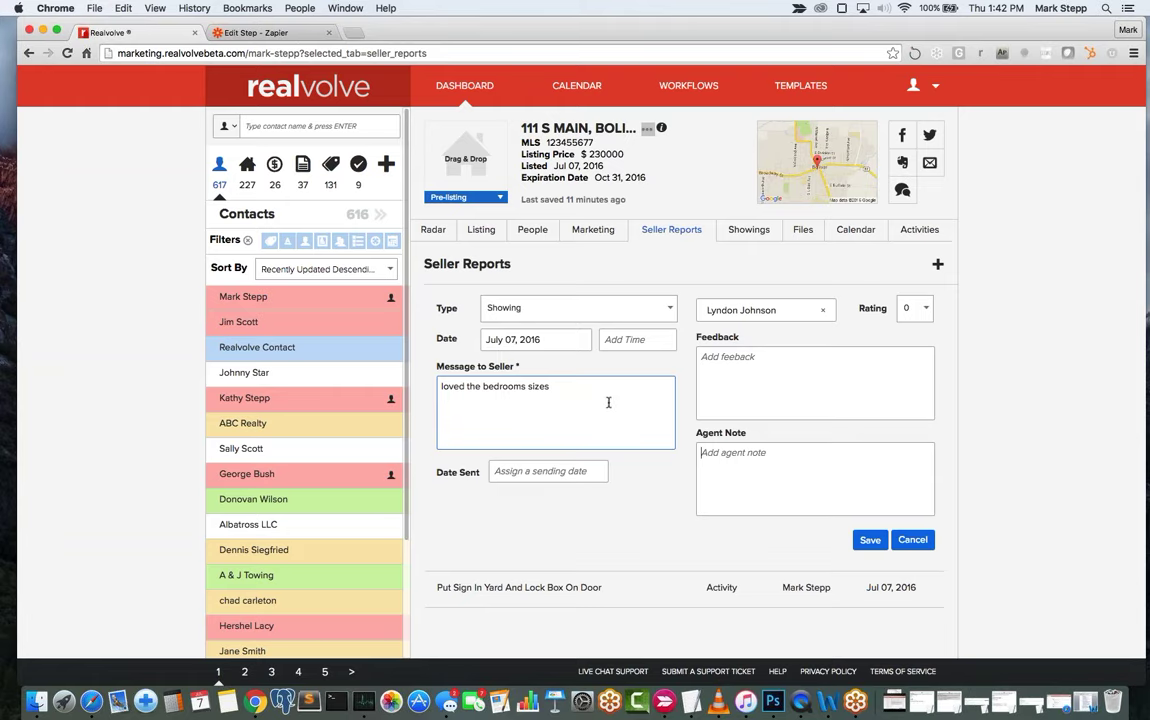
pyautogui.click(926, 308)
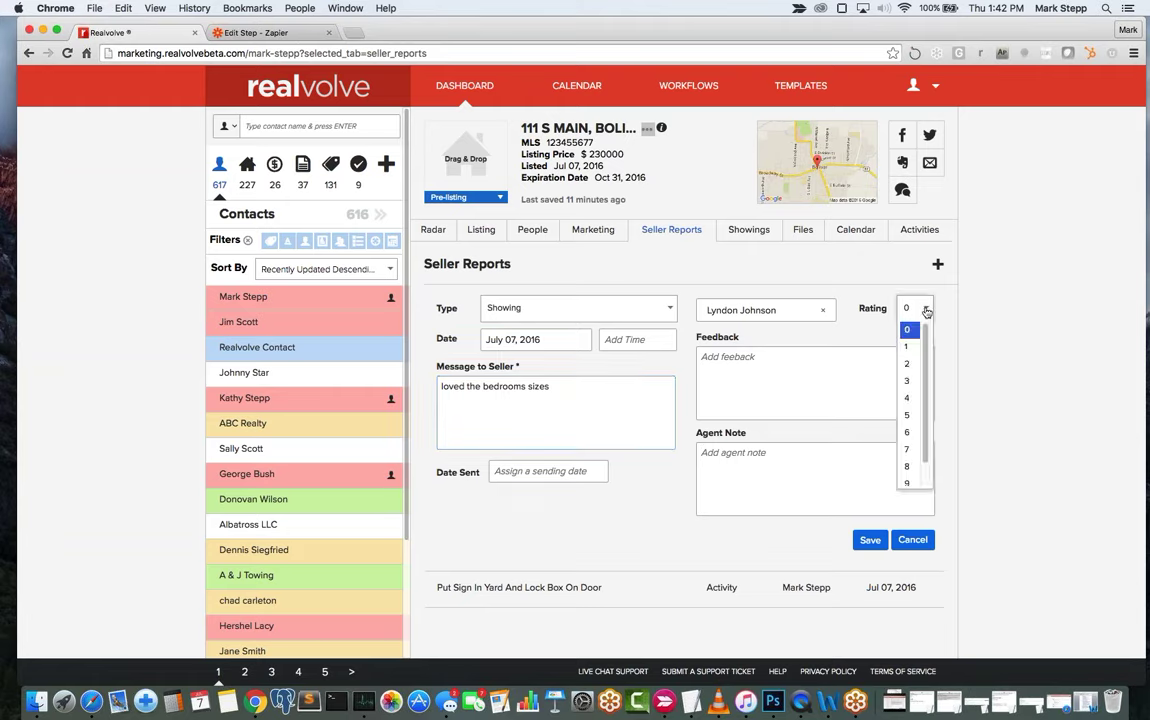
pyautogui.click(908, 449)
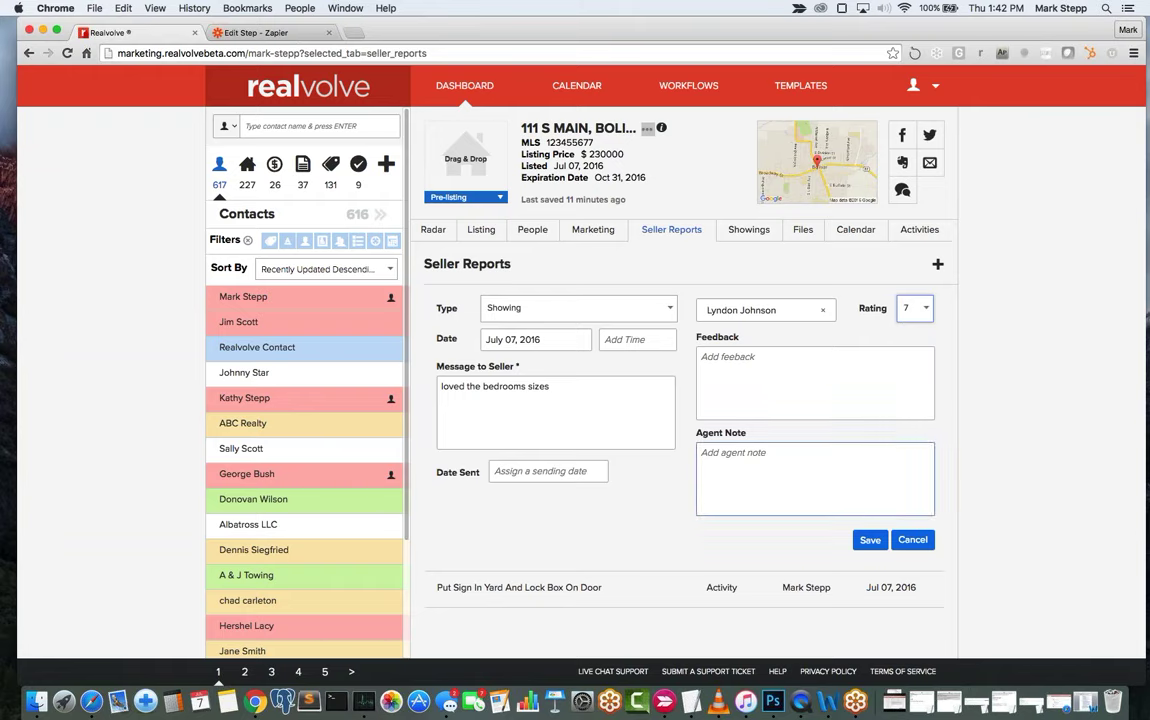
pyautogui.click(870, 541)
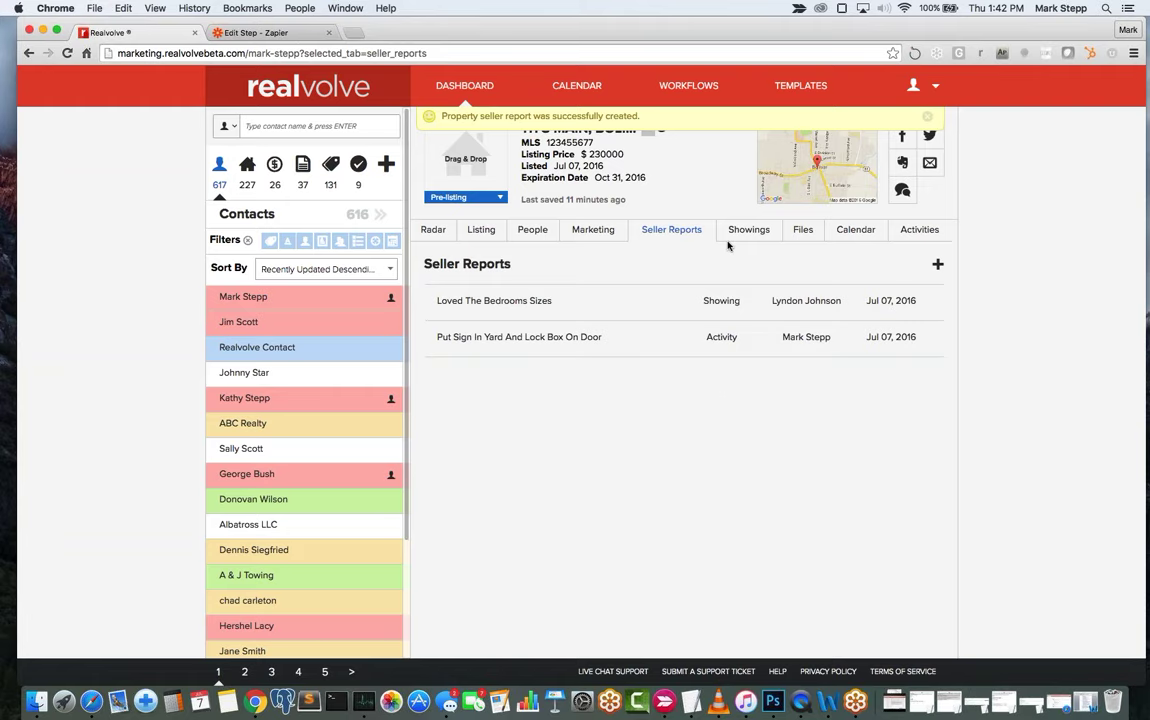
pyautogui.moveTo(636, 305)
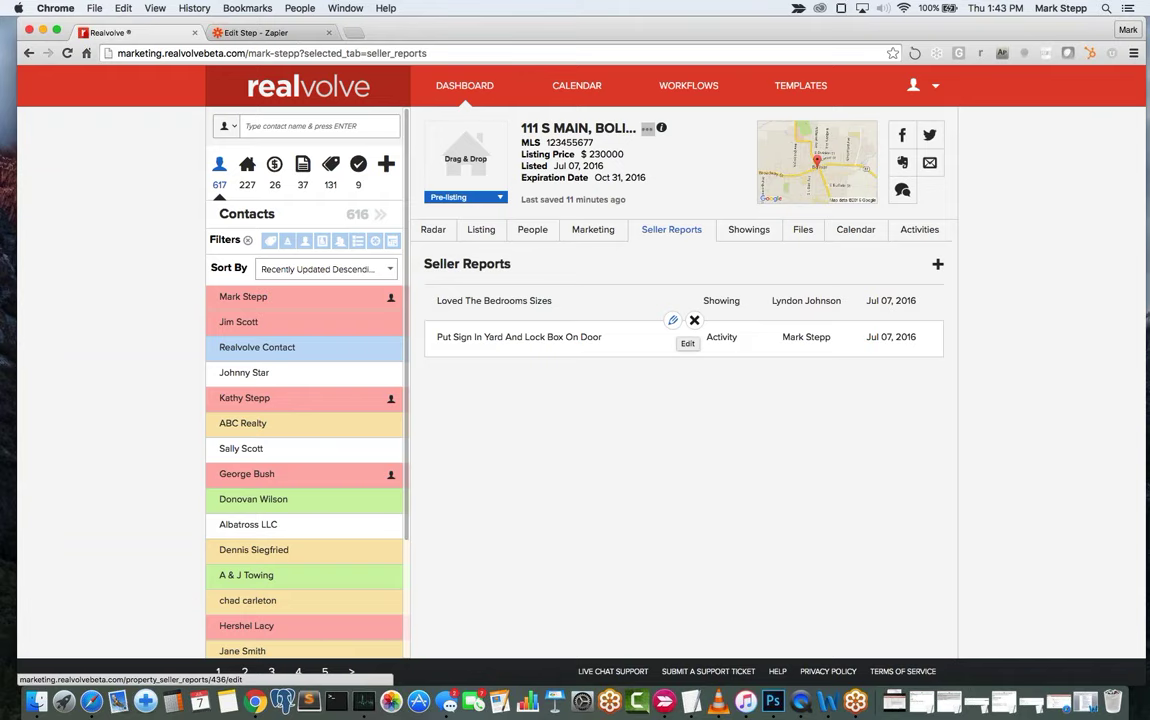
# Open and cancel the yard-sign report's edit form, then view the property's Showings details.
pyautogui.click(673, 320)
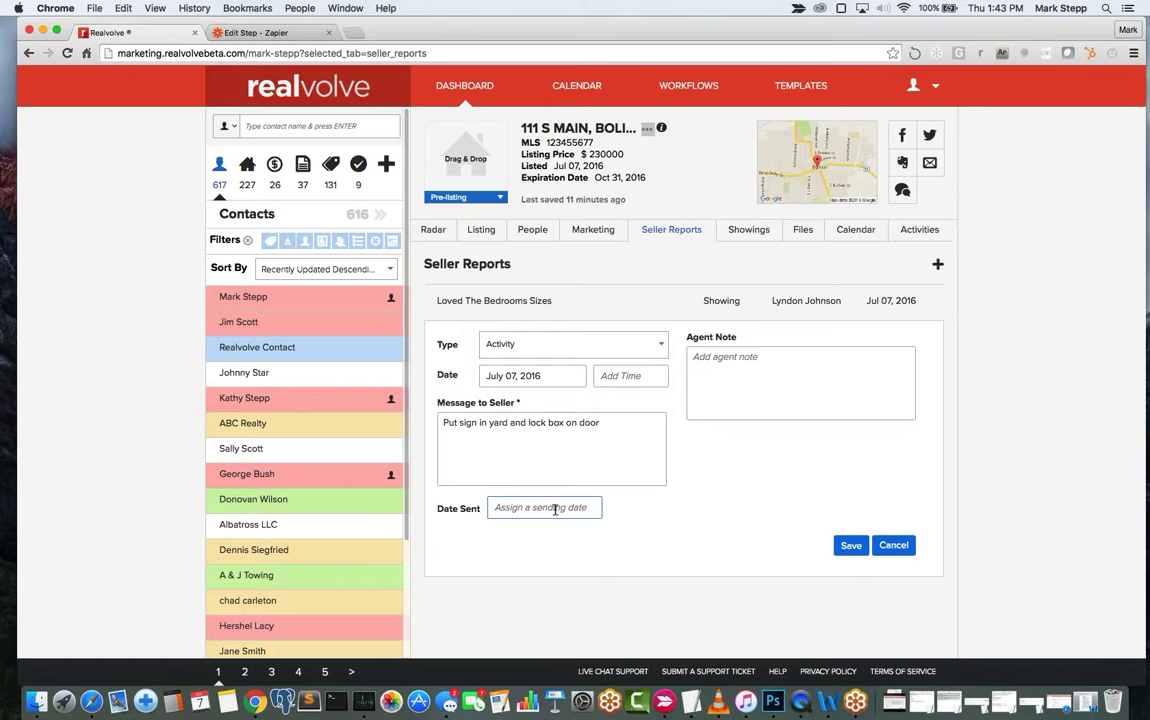
pyautogui.click(893, 546)
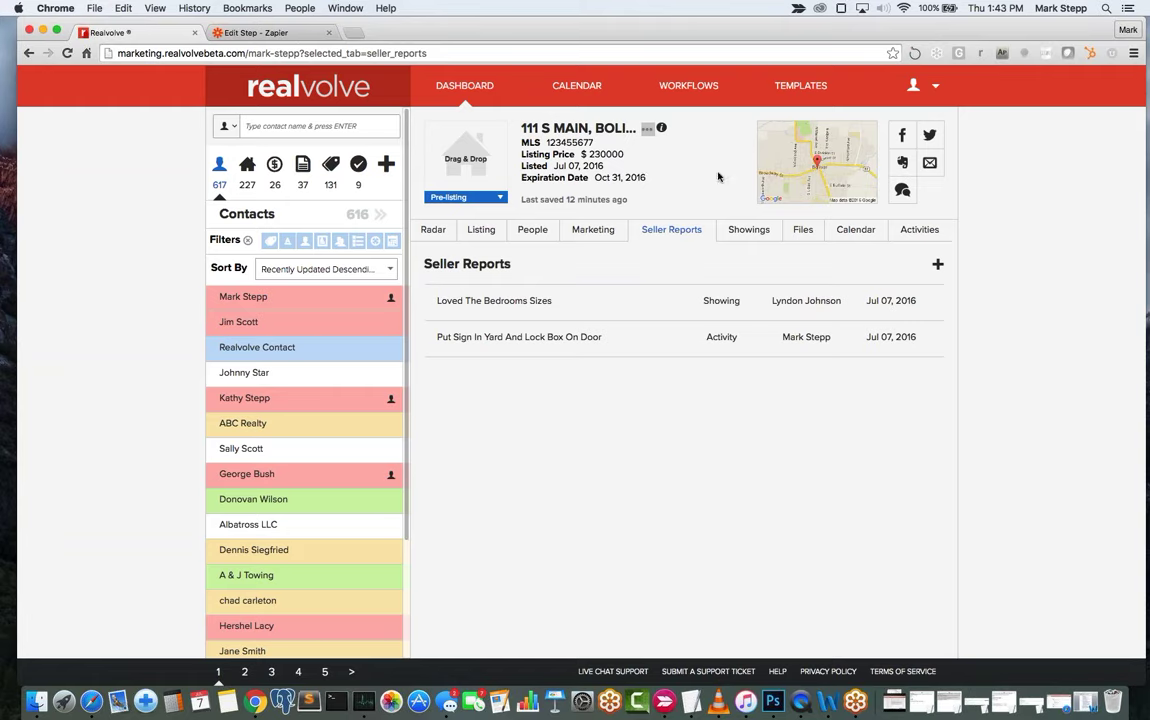
pyautogui.click(750, 231)
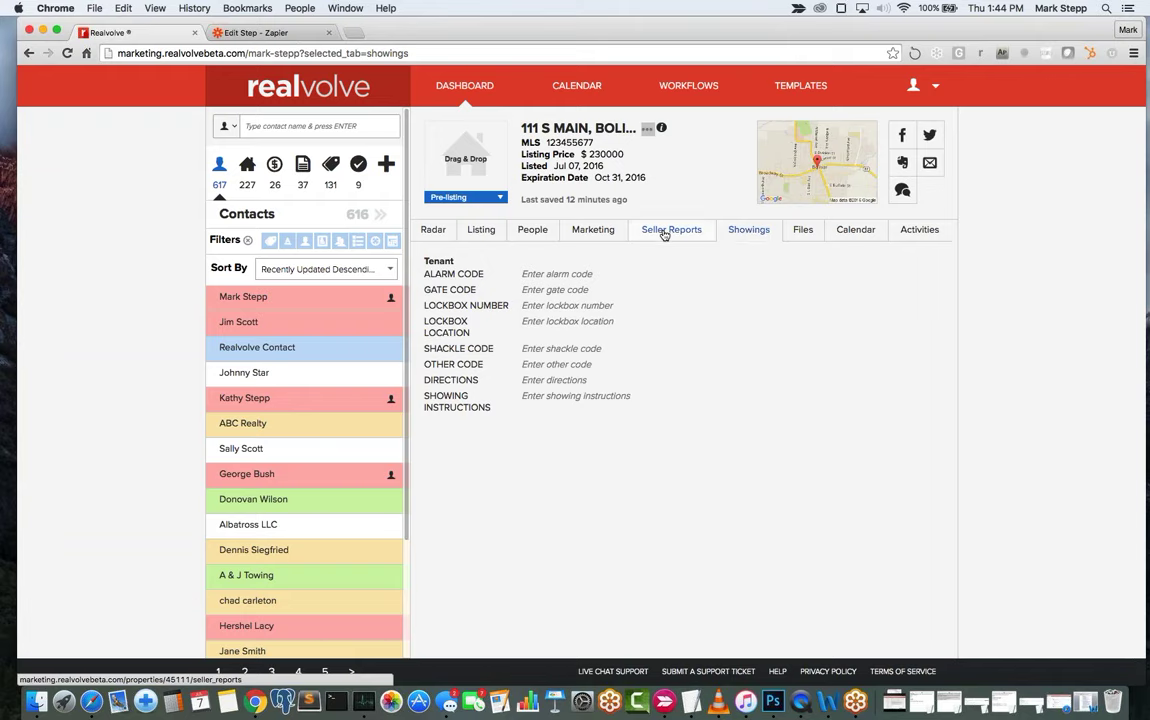
# Review the Showings fields (gate code, lockbox, instructions, directions), then open the Files section.
pyautogui.click(664, 233)
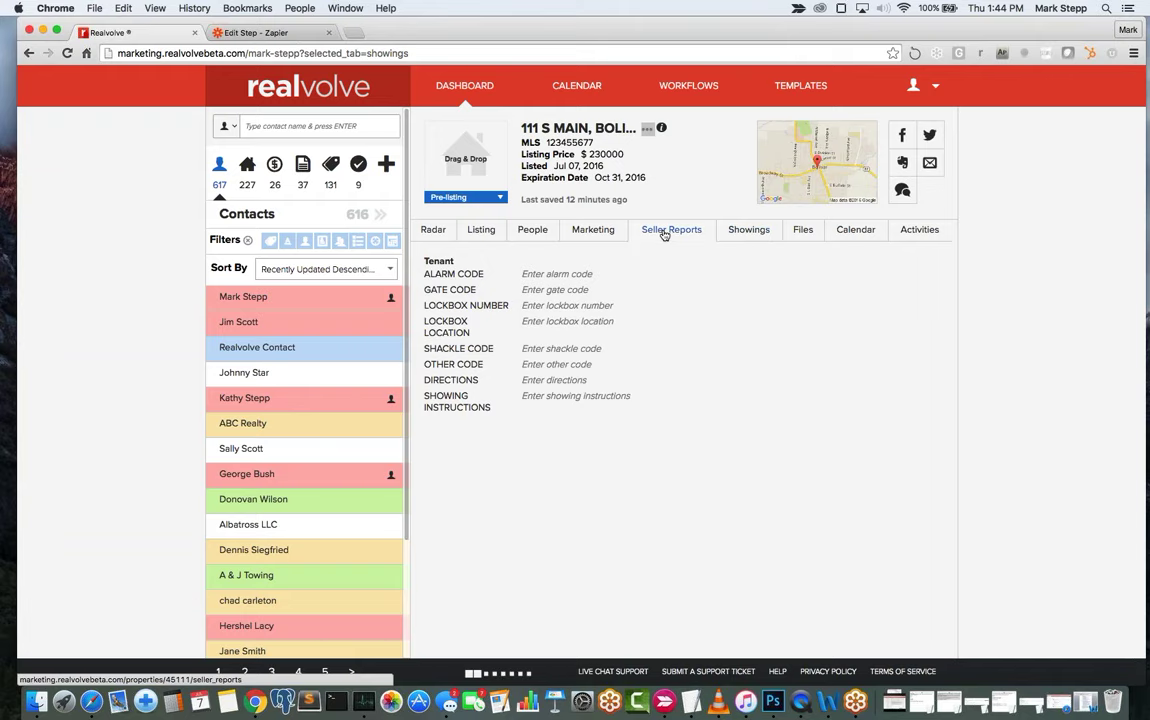
pyautogui.click(750, 231)
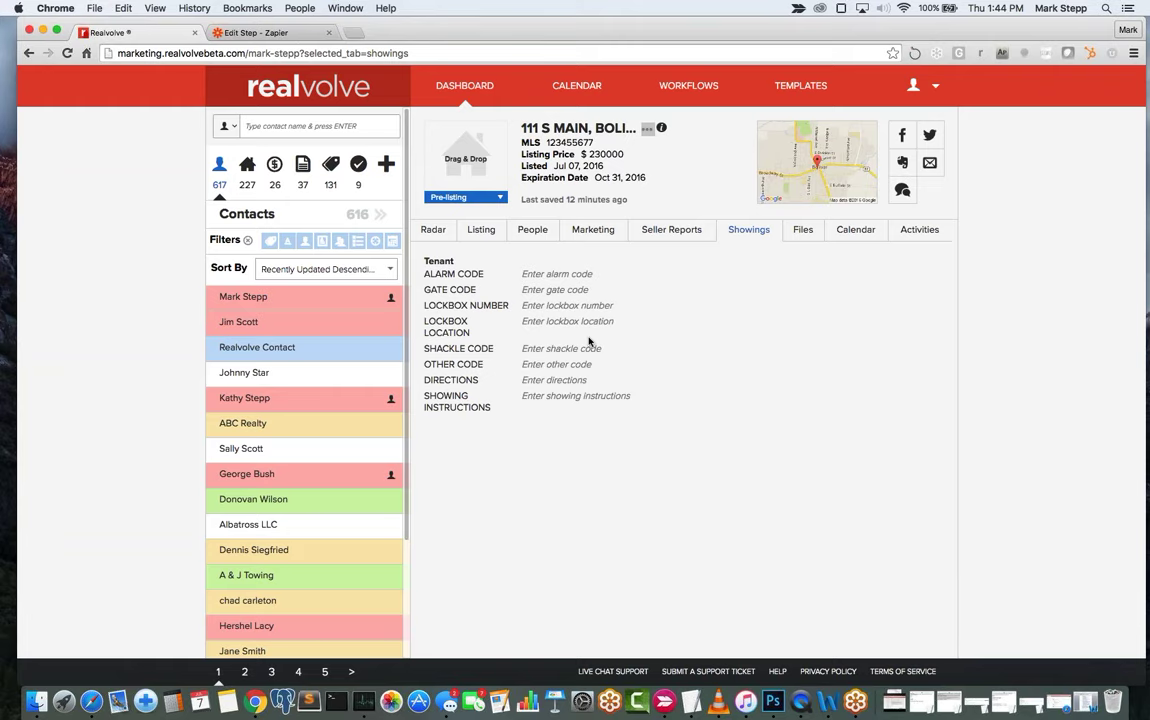
pyautogui.press('Tab')
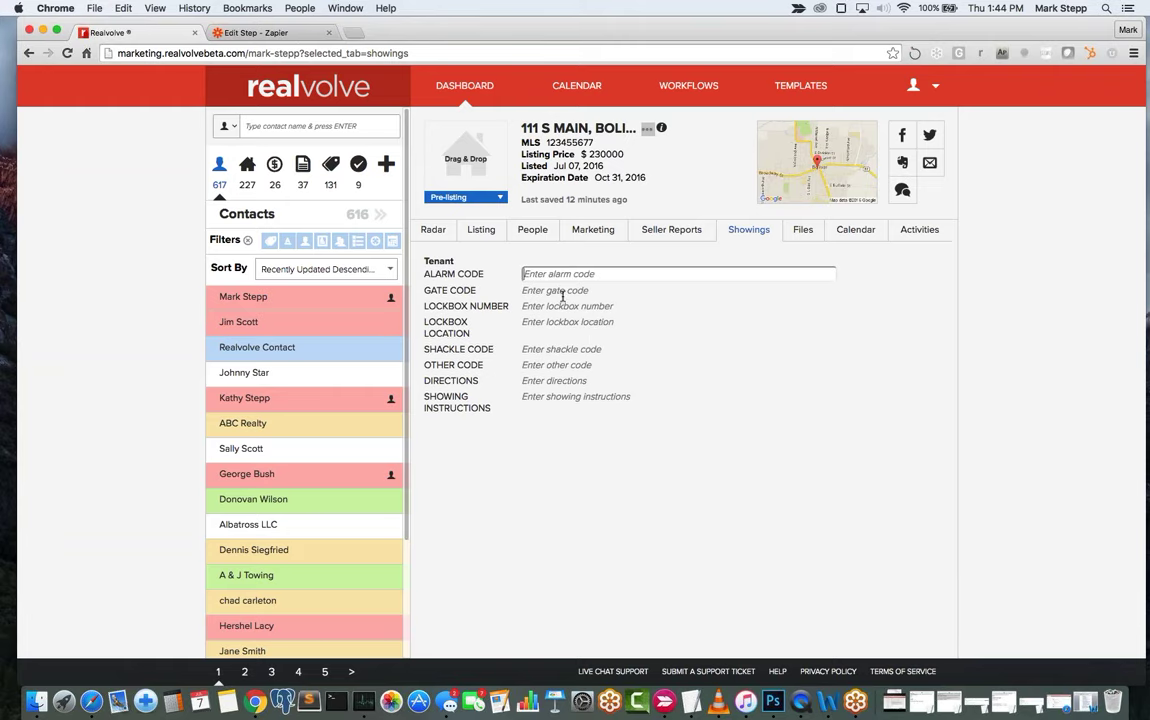
pyautogui.press('Tab')
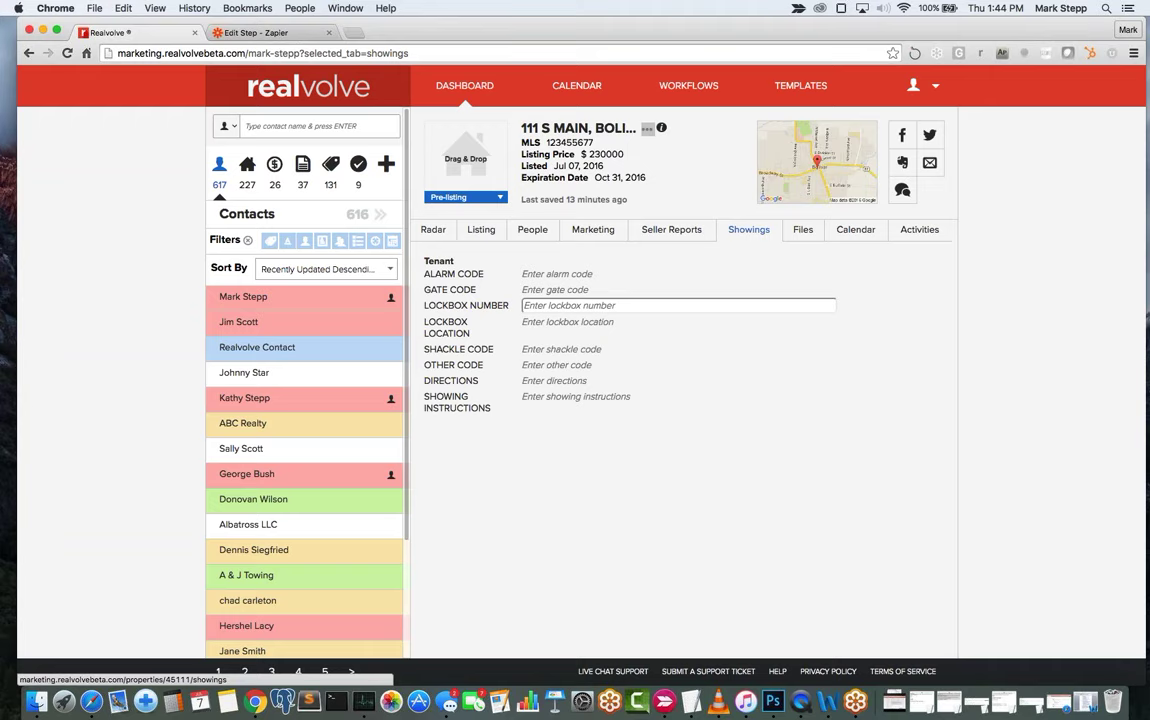
pyautogui.click(577, 404)
pyautogui.click(724, 451)
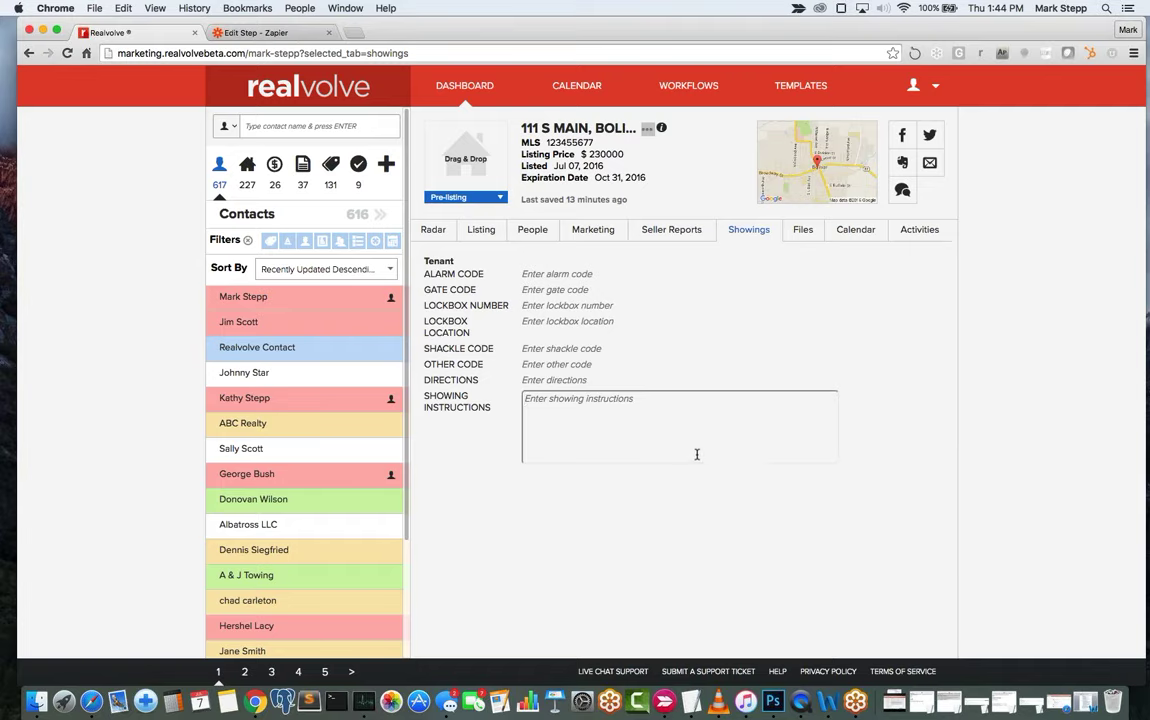
pyautogui.click(583, 388)
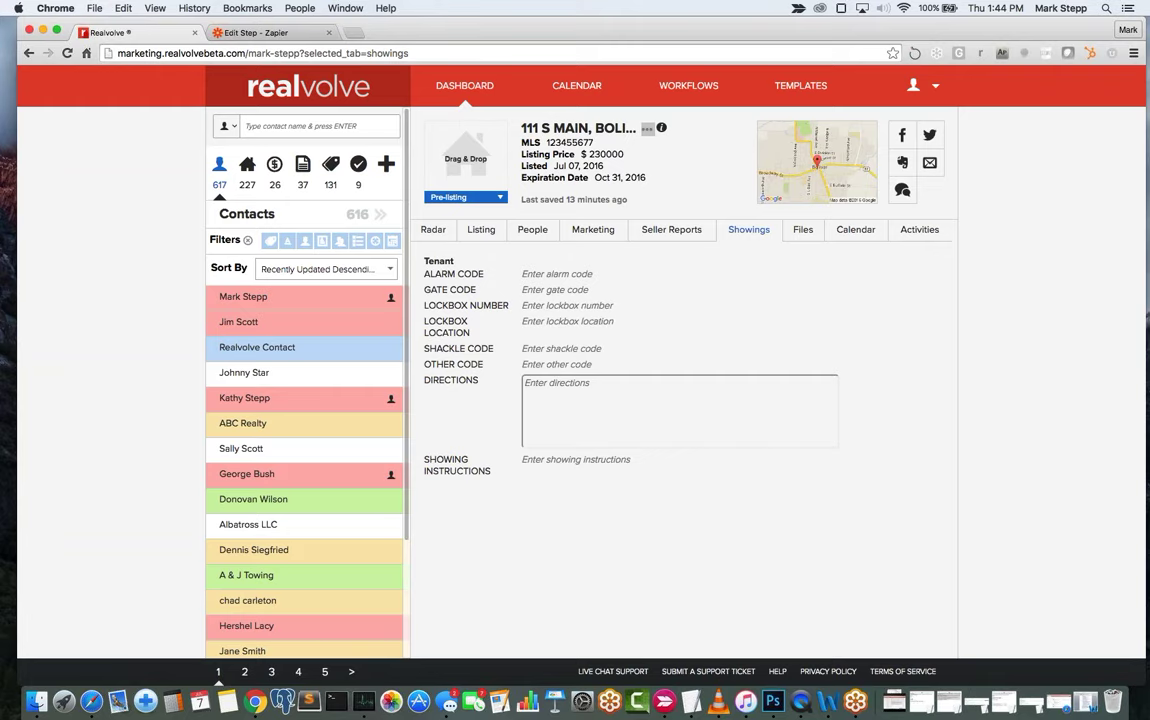
pyautogui.click(802, 229)
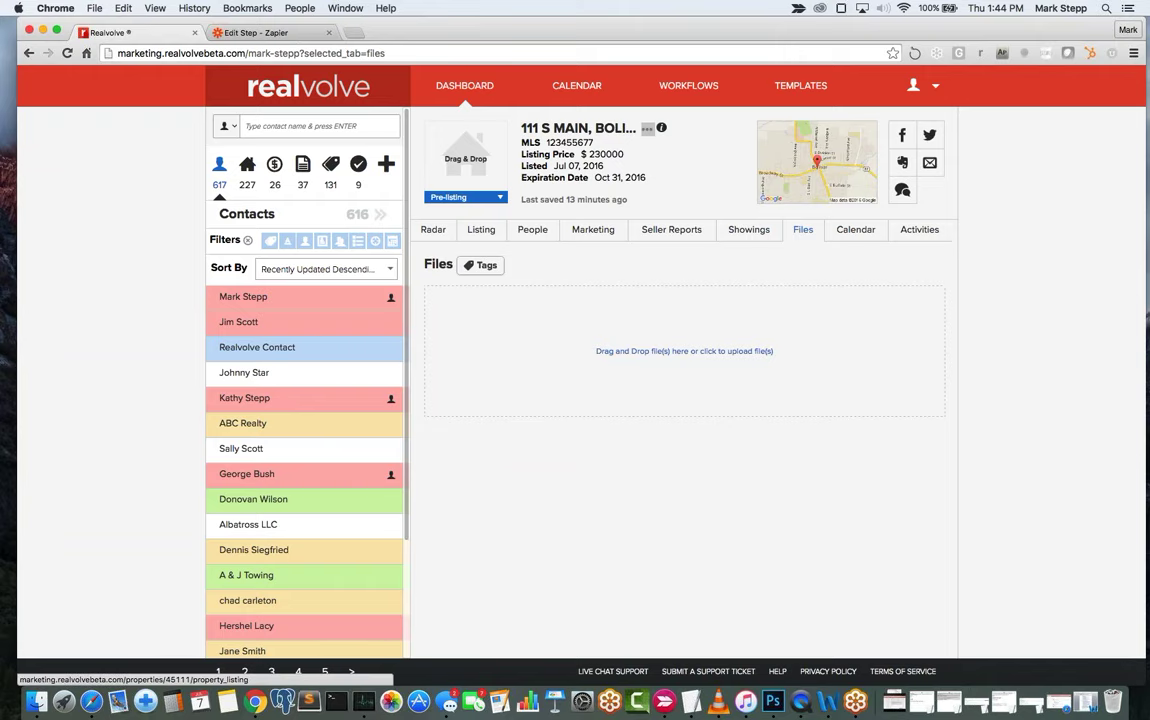
# Launch the New Listing Agreement workflow on 111 S Main, keeping all activities and proposed dates.
pyautogui.click(436, 231)
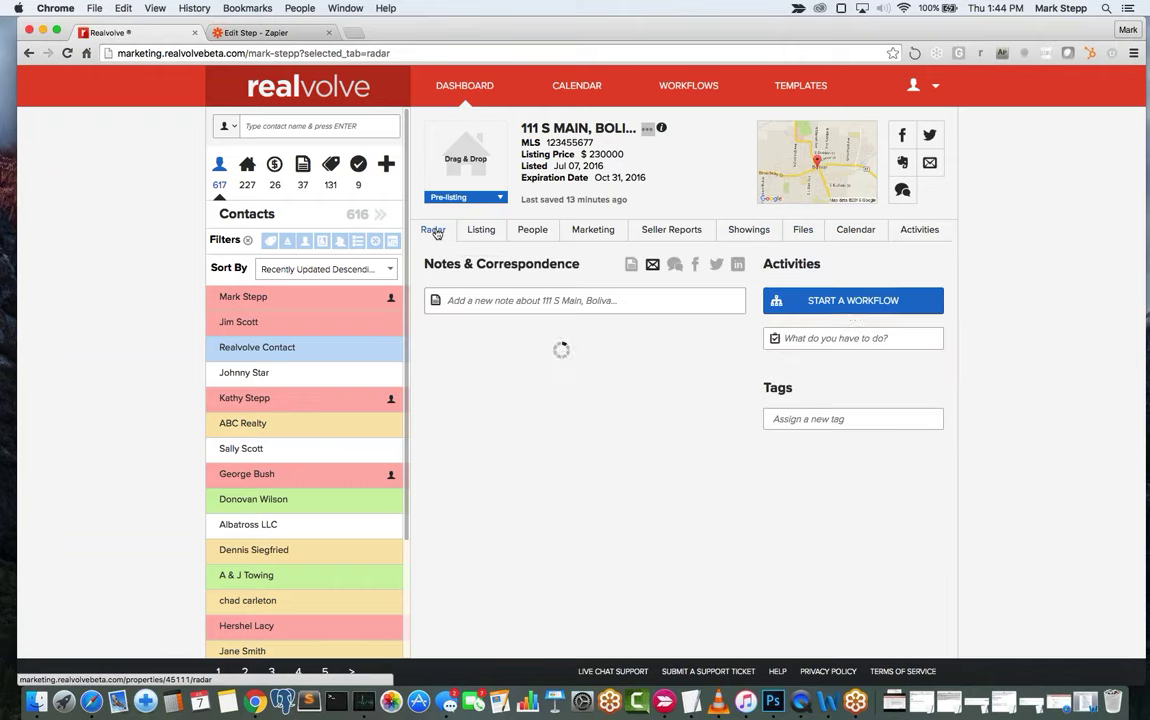
pyautogui.click(849, 310)
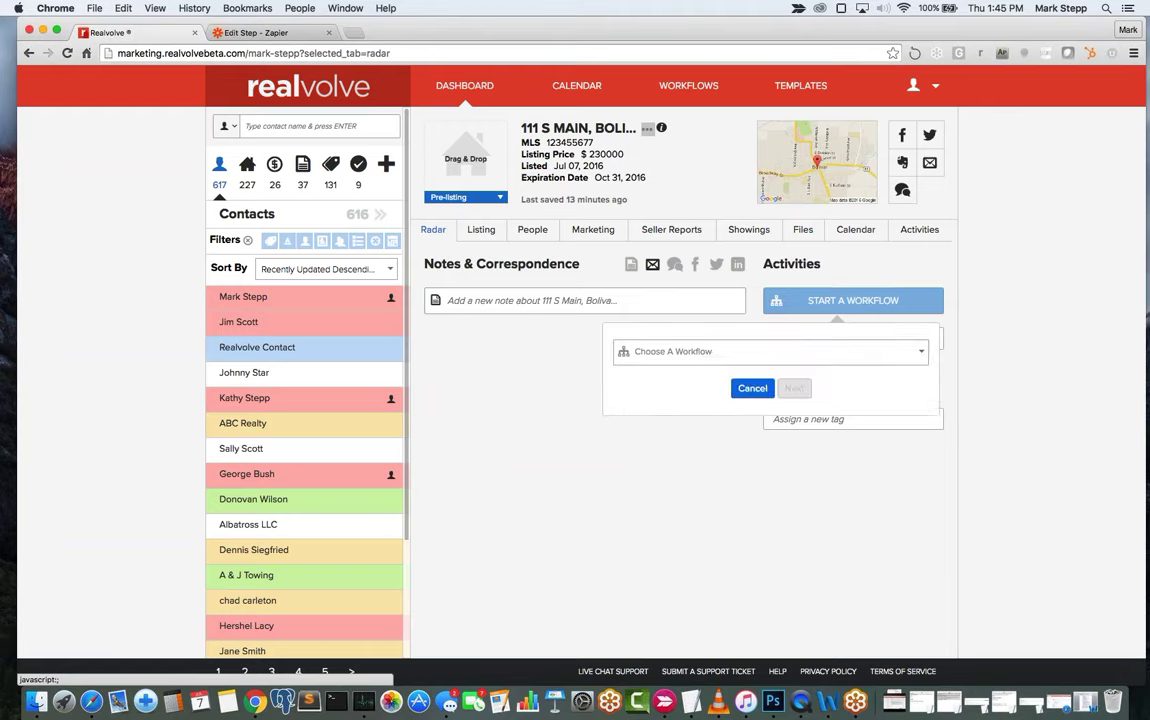
pyautogui.click(705, 352)
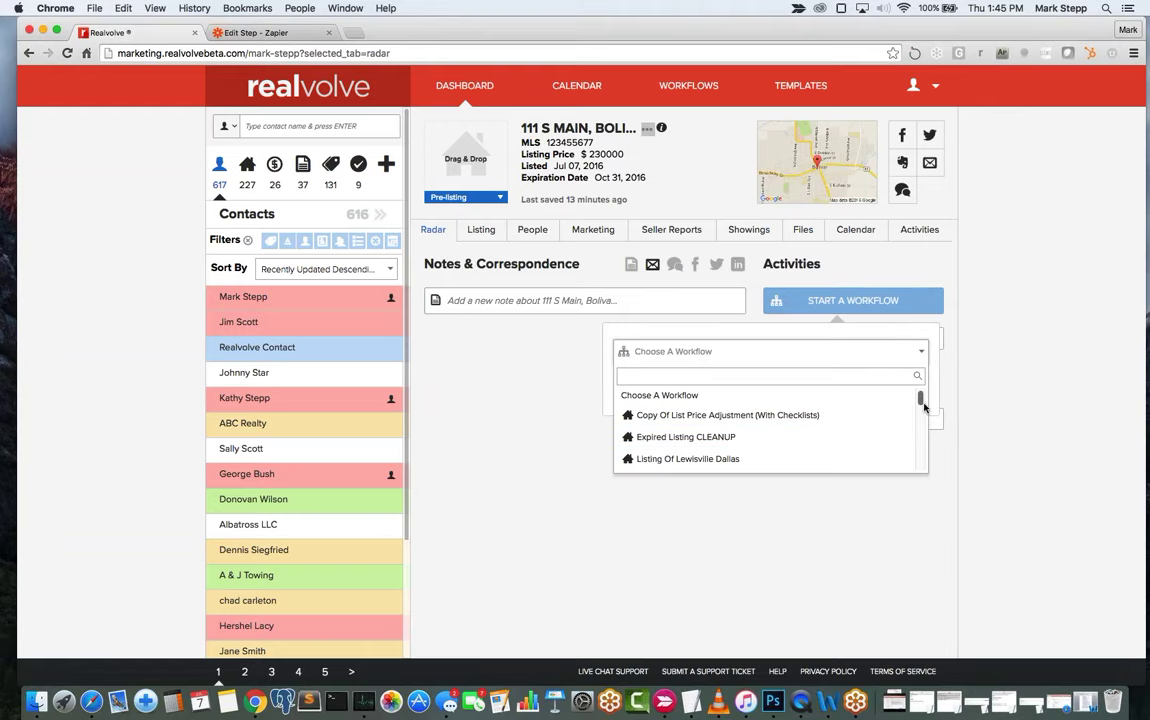
pyautogui.moveTo(921, 403); pyautogui.dragTo(921, 432)
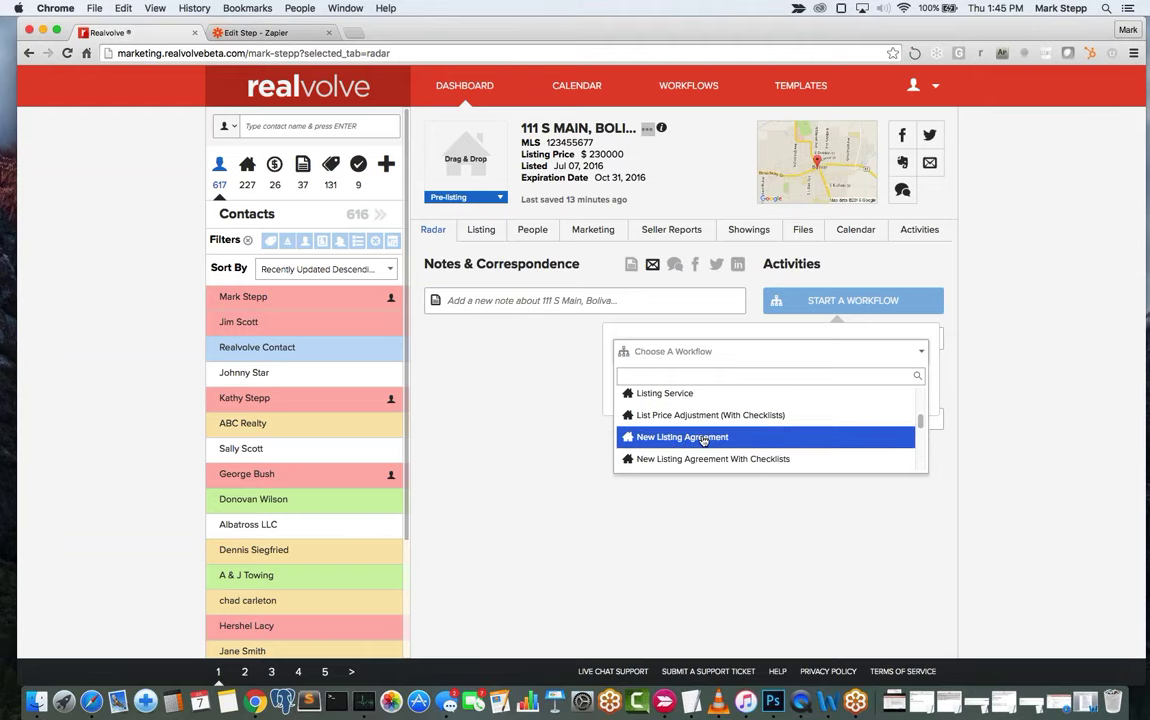
pyautogui.click(704, 440)
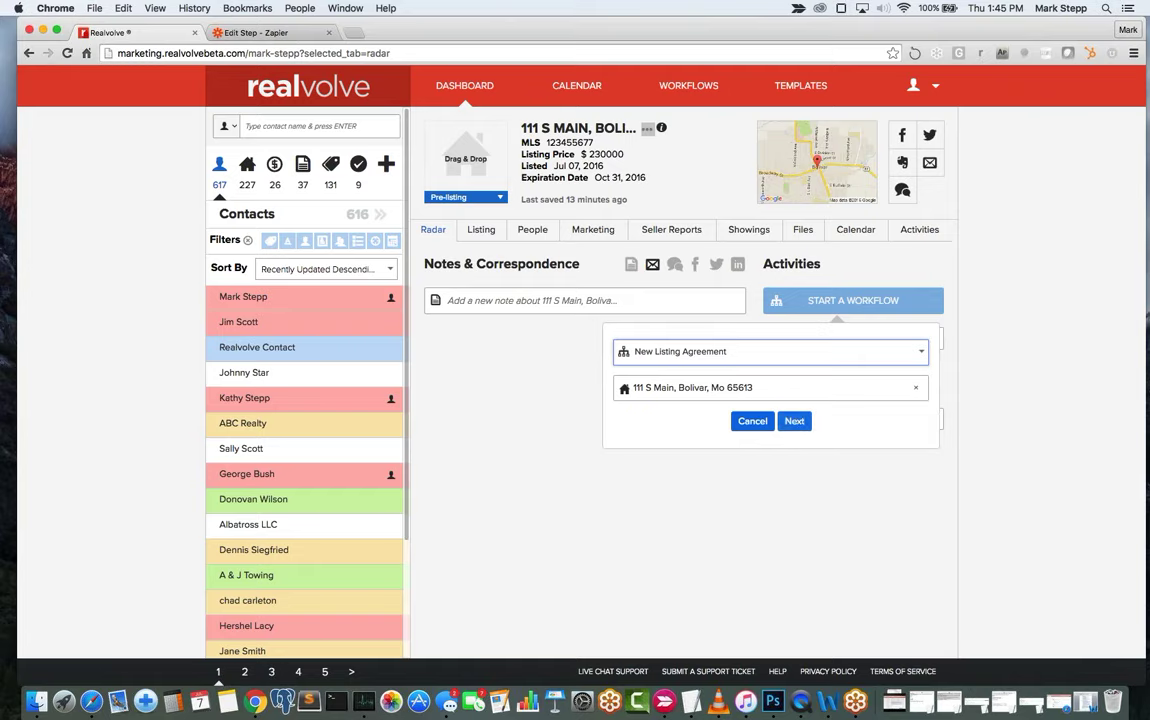
pyautogui.click(796, 422)
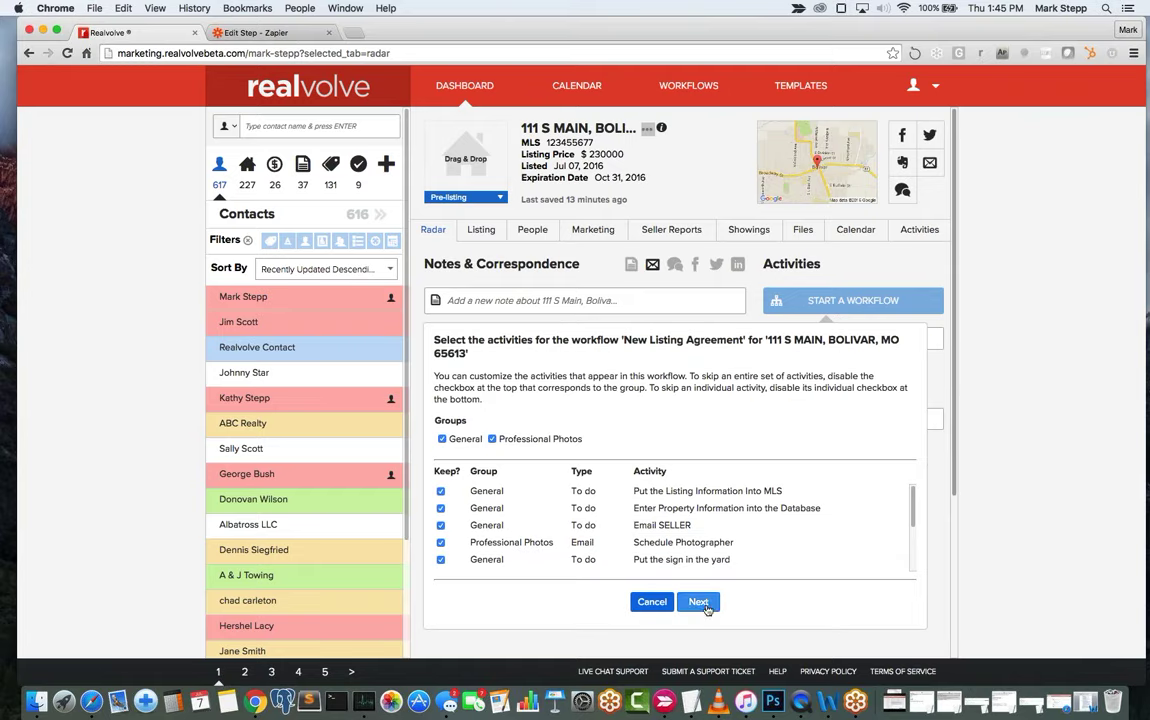
pyautogui.click(700, 602)
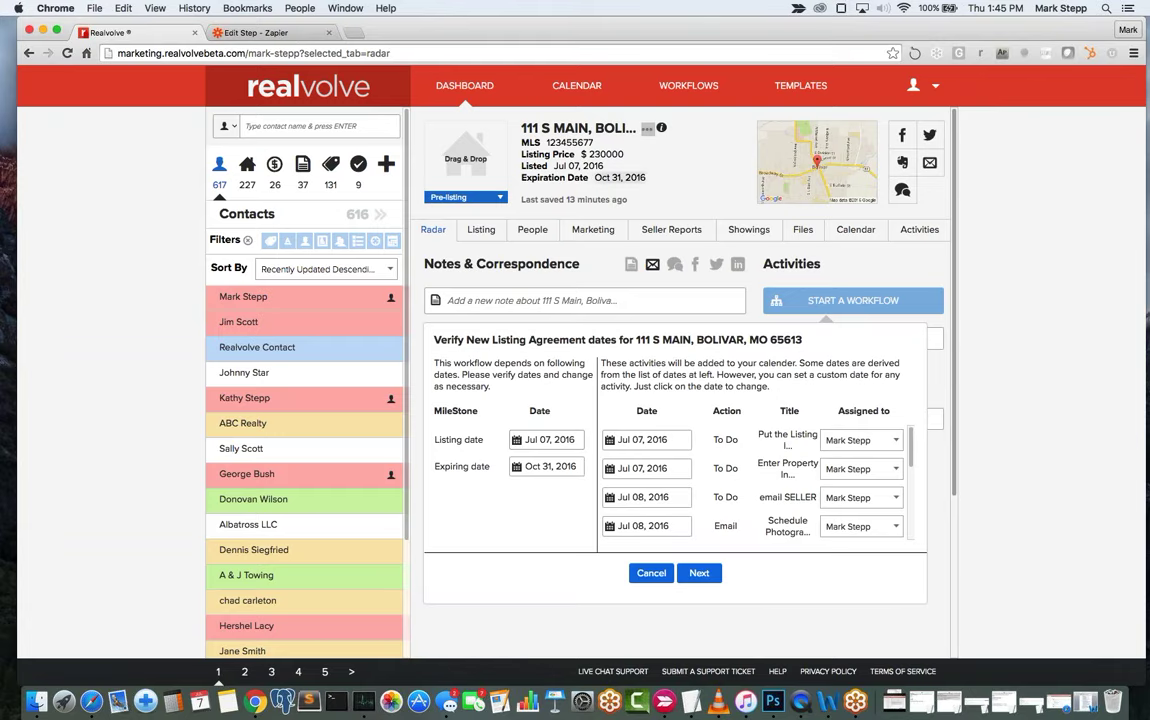
pyautogui.click(699, 572)
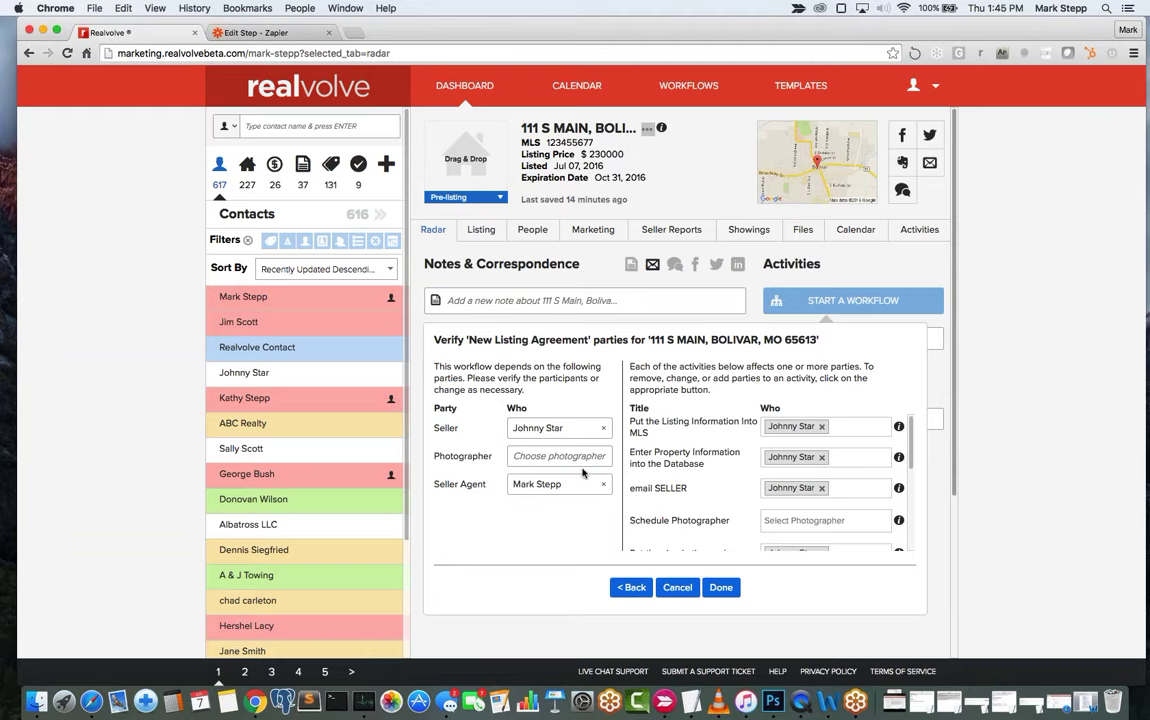
pyautogui.click(733, 591)
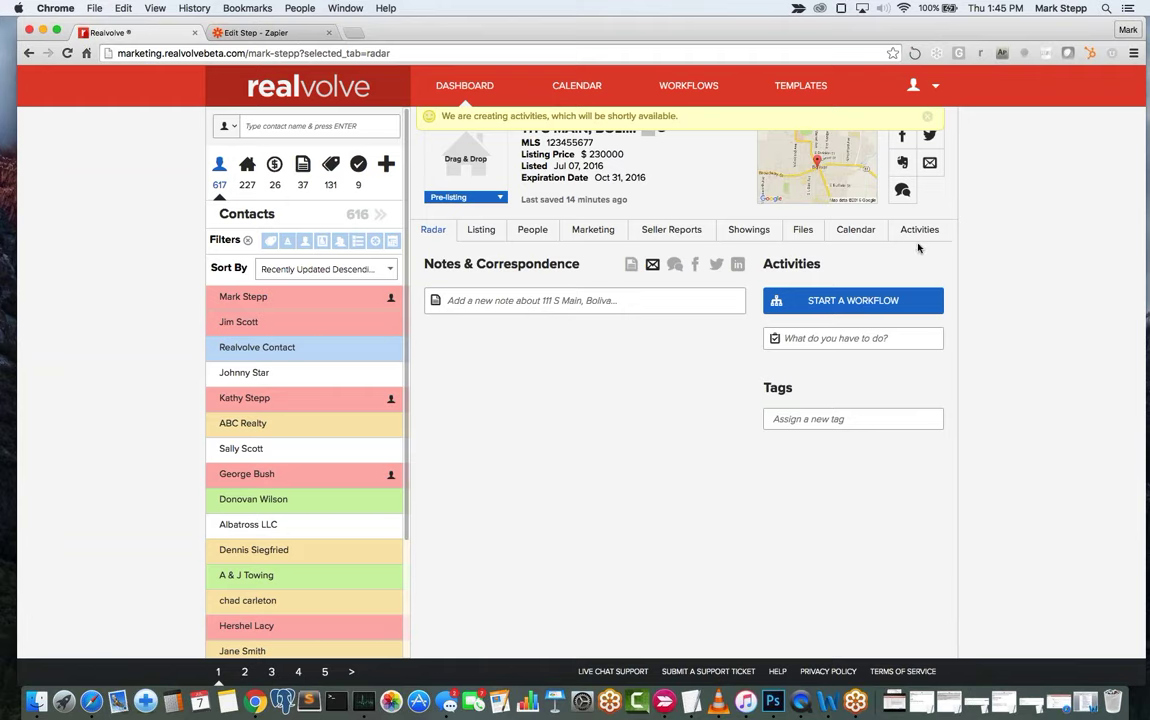
# View the July 2016 month calendar, then list the property's 35 incomplete activities.
pyautogui.click(857, 232)
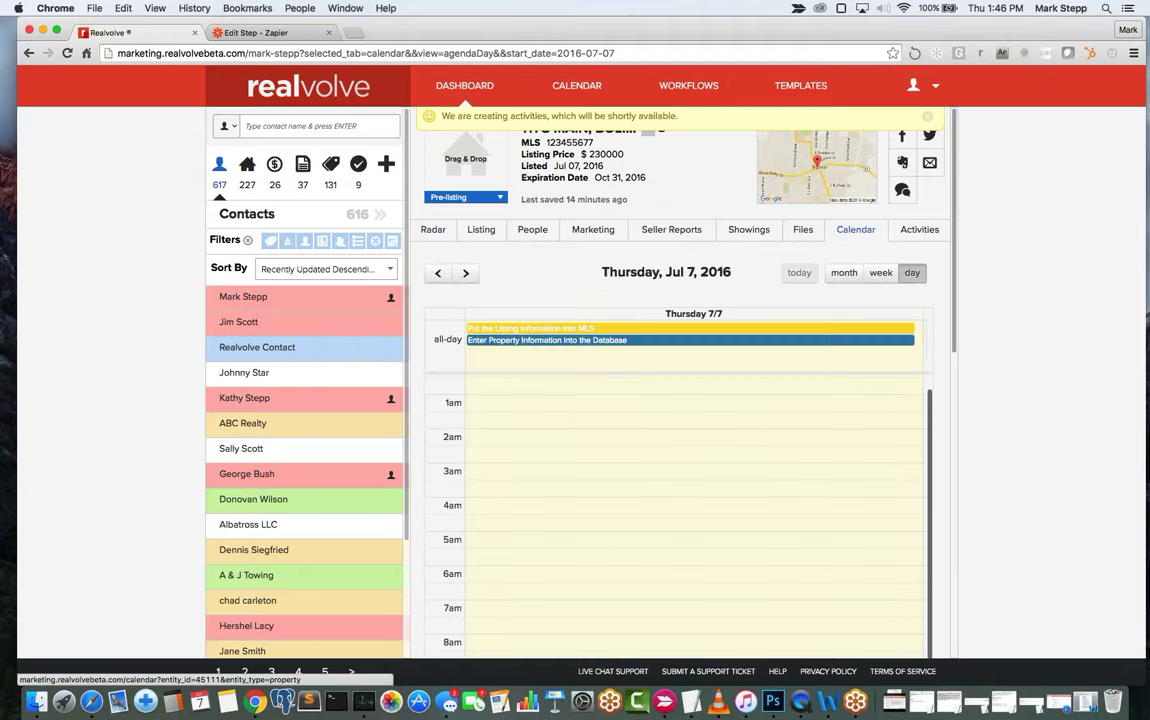
pyautogui.click(845, 273)
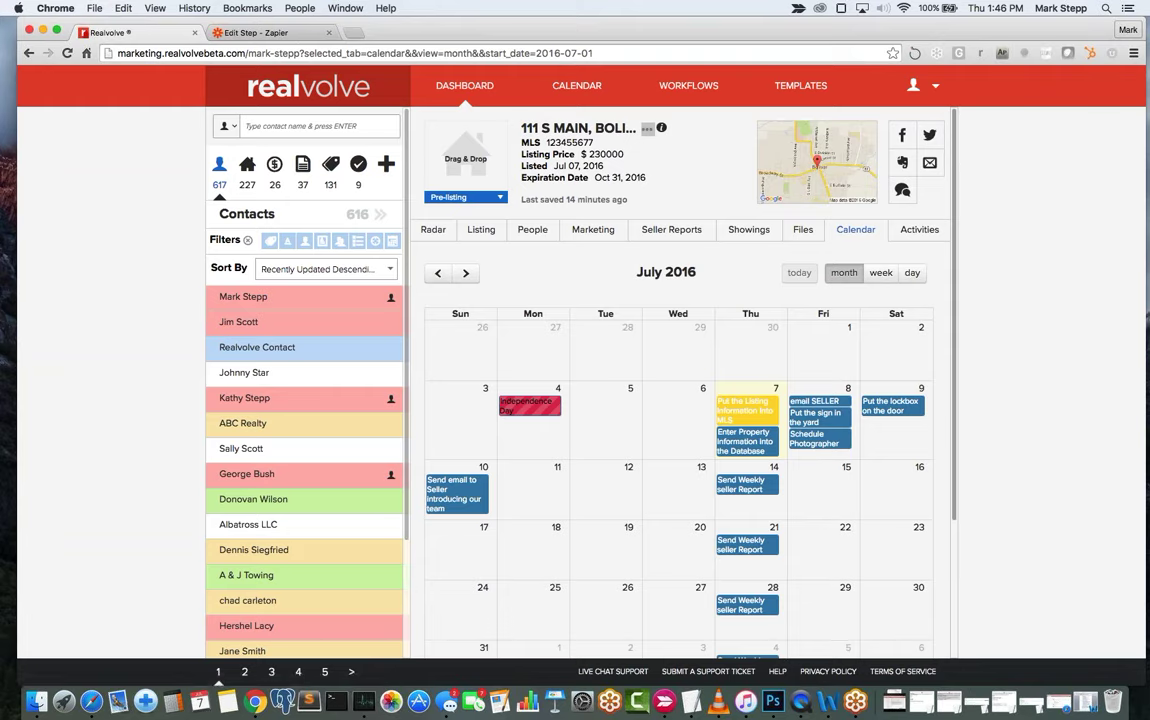
pyautogui.click(916, 232)
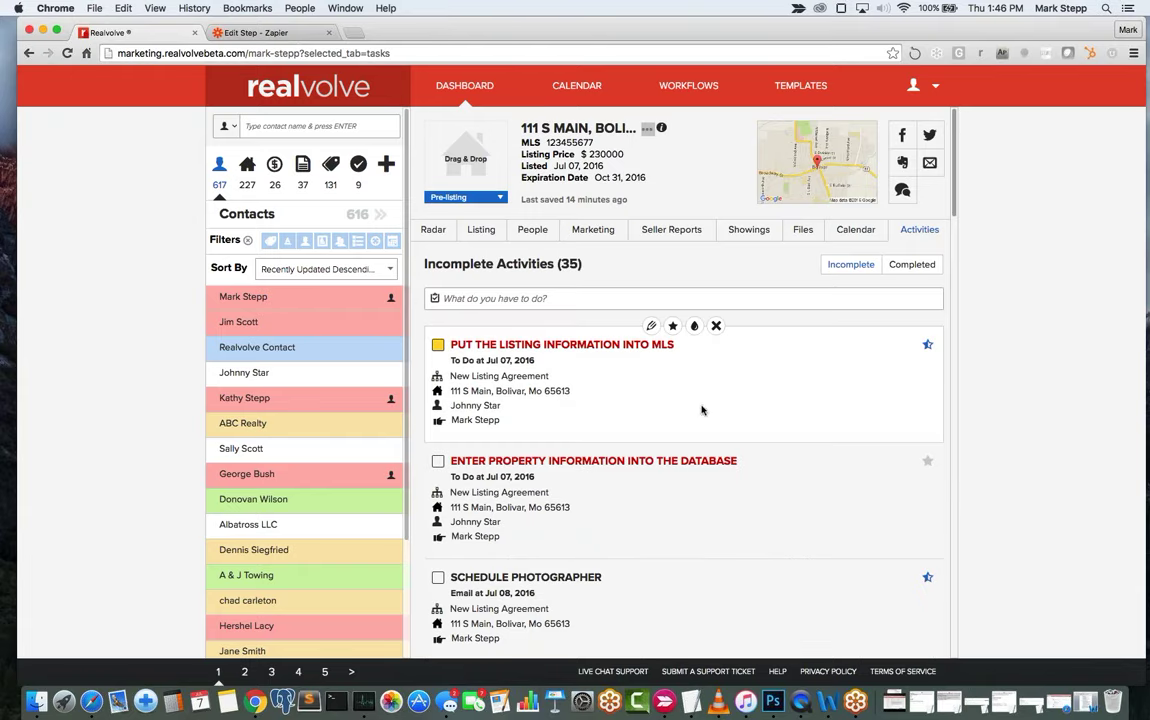
# Tick off the leading activities, starting with entering the listing in MLS.
pyautogui.click(439, 345)
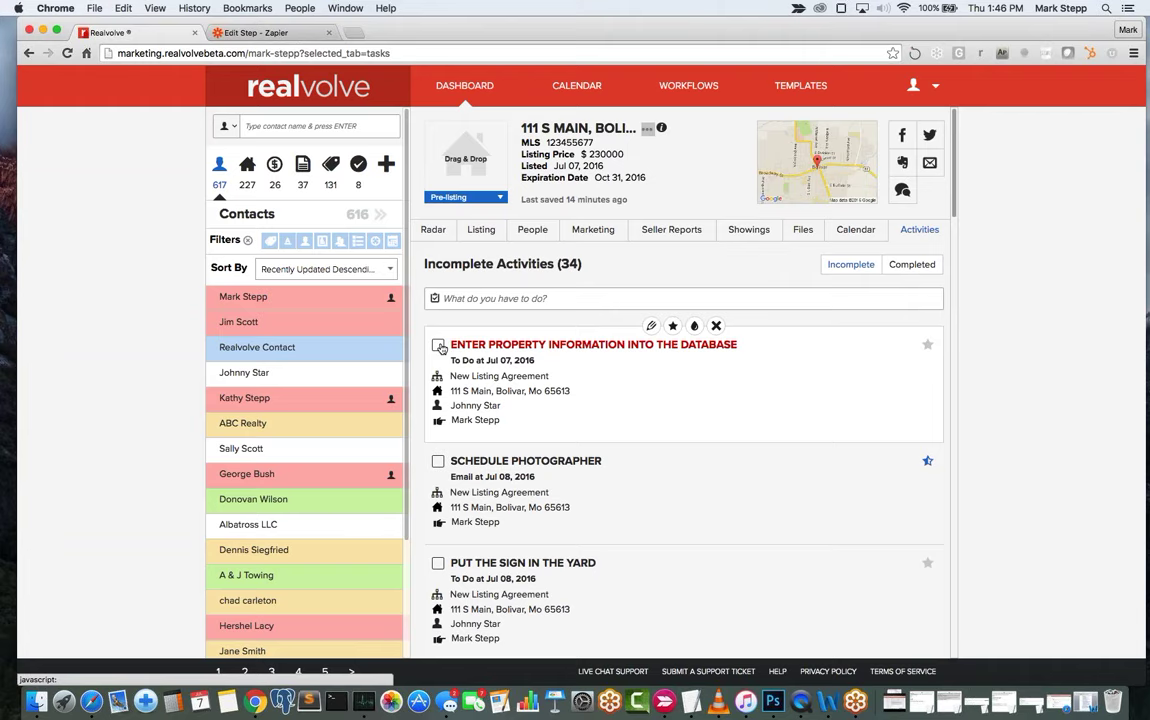
pyautogui.click(439, 345)
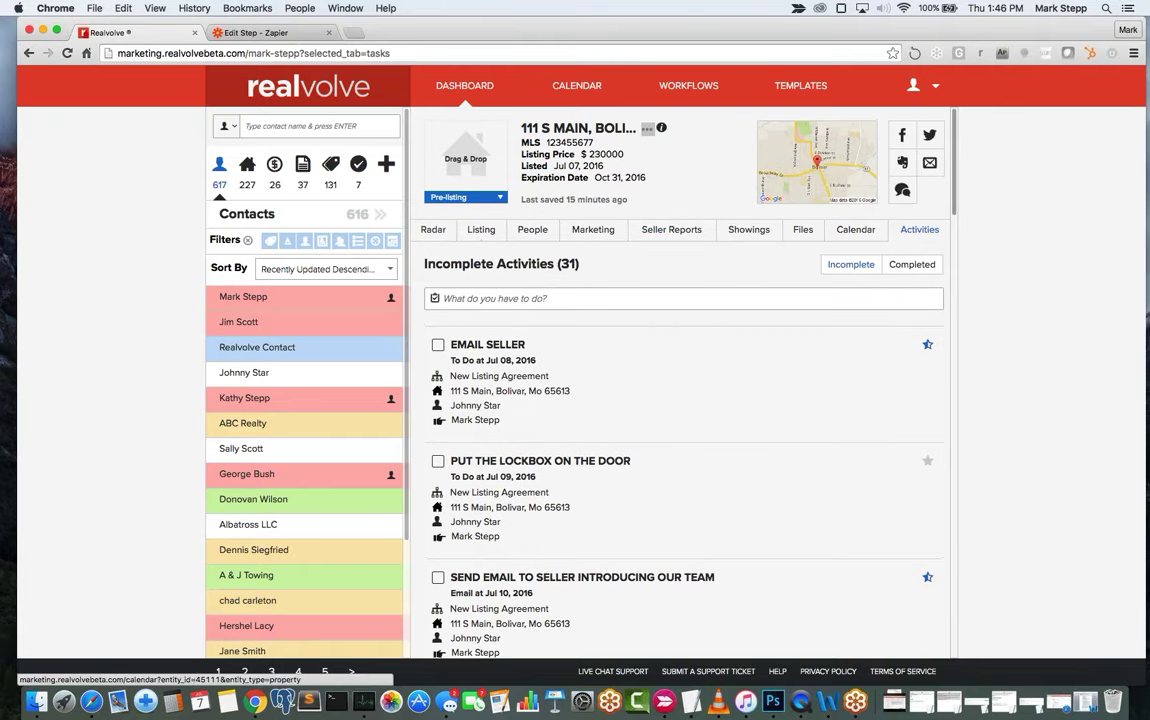
# Change the 111 S Main listing status from Pre-listing to Active.
pyautogui.click(692, 233)
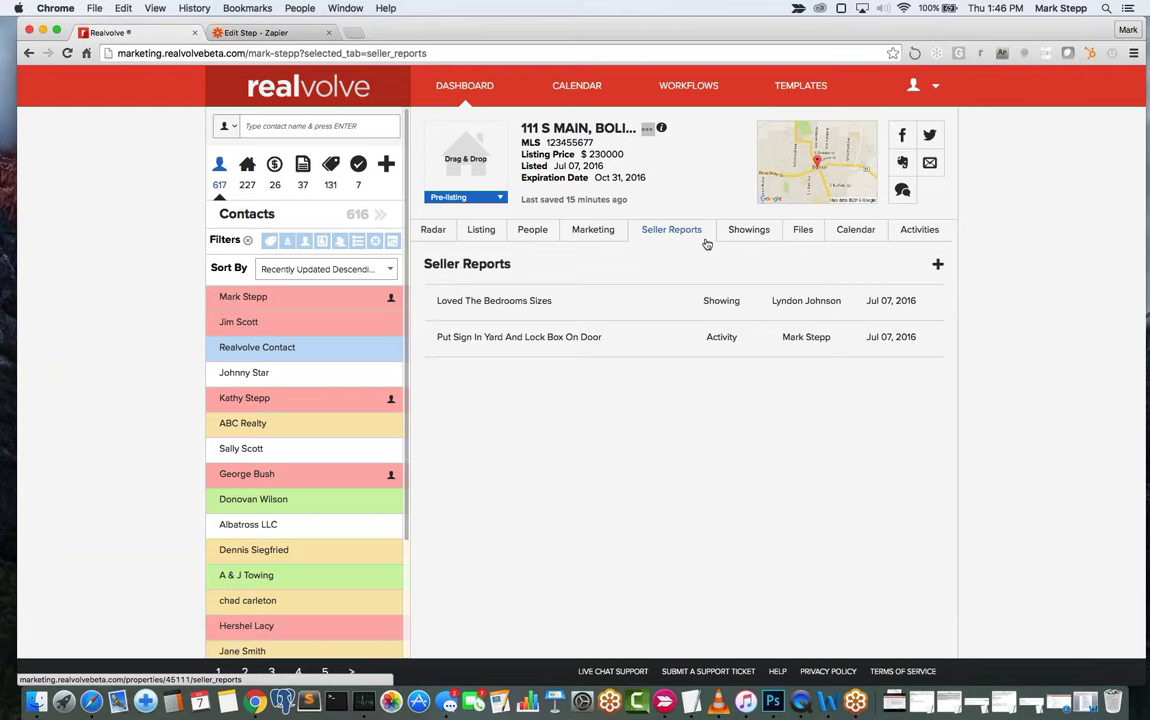
pyautogui.moveTo(428, 338)
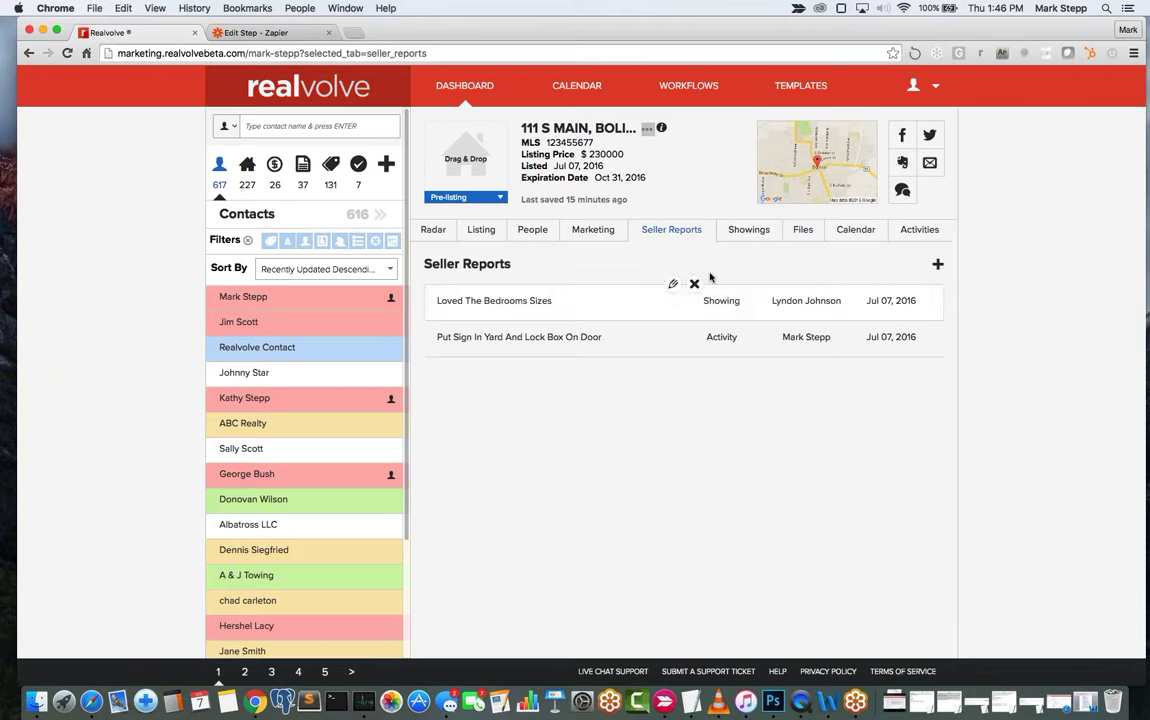
pyautogui.click(433, 231)
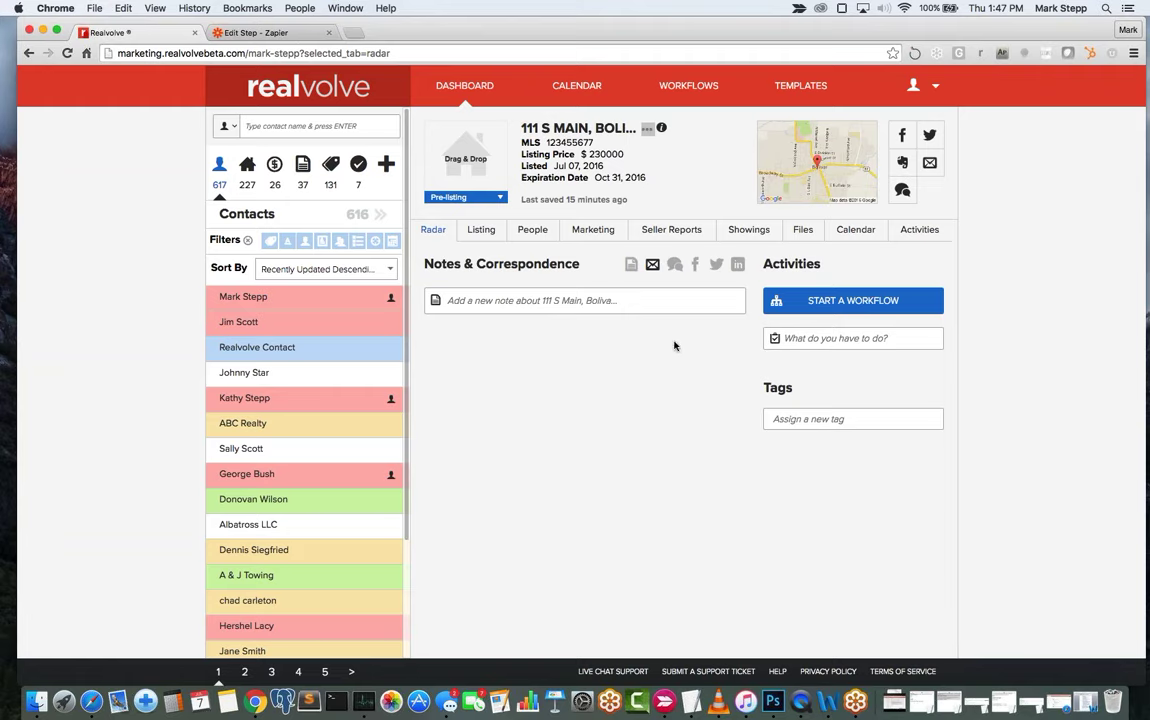
pyautogui.click(485, 199)
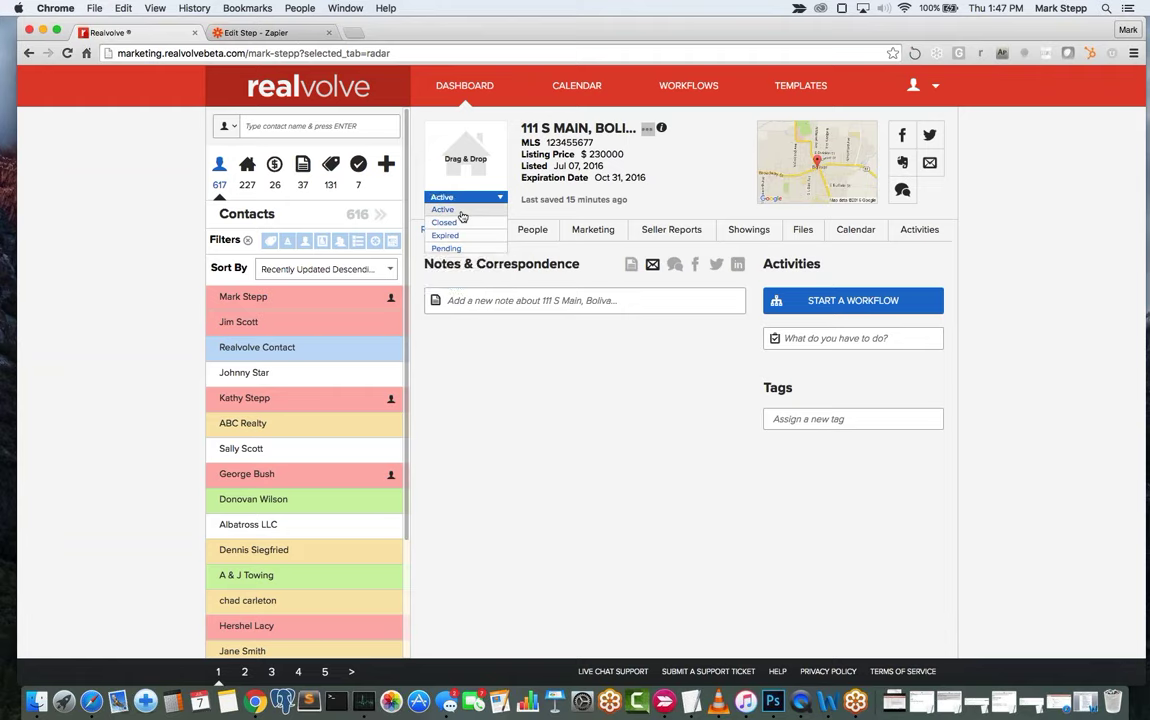
pyautogui.click(462, 214)
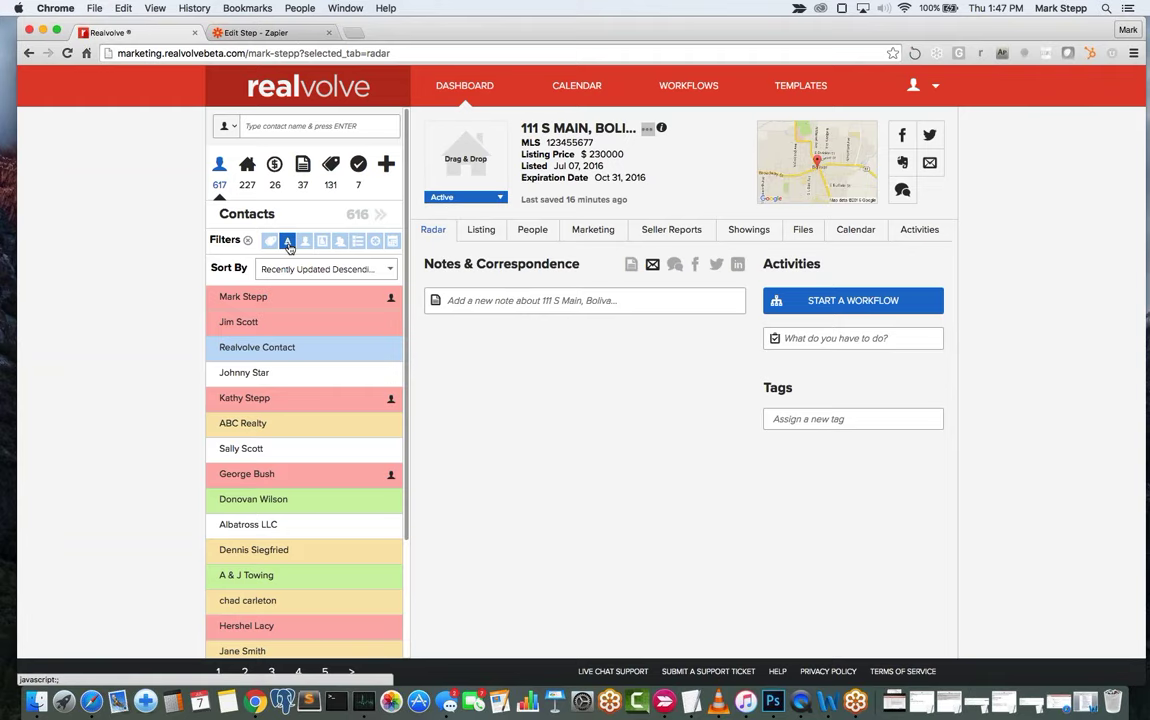
# Filter the property list by Active and Pending, then reset to show all 227 properties.
pyautogui.click(249, 166)
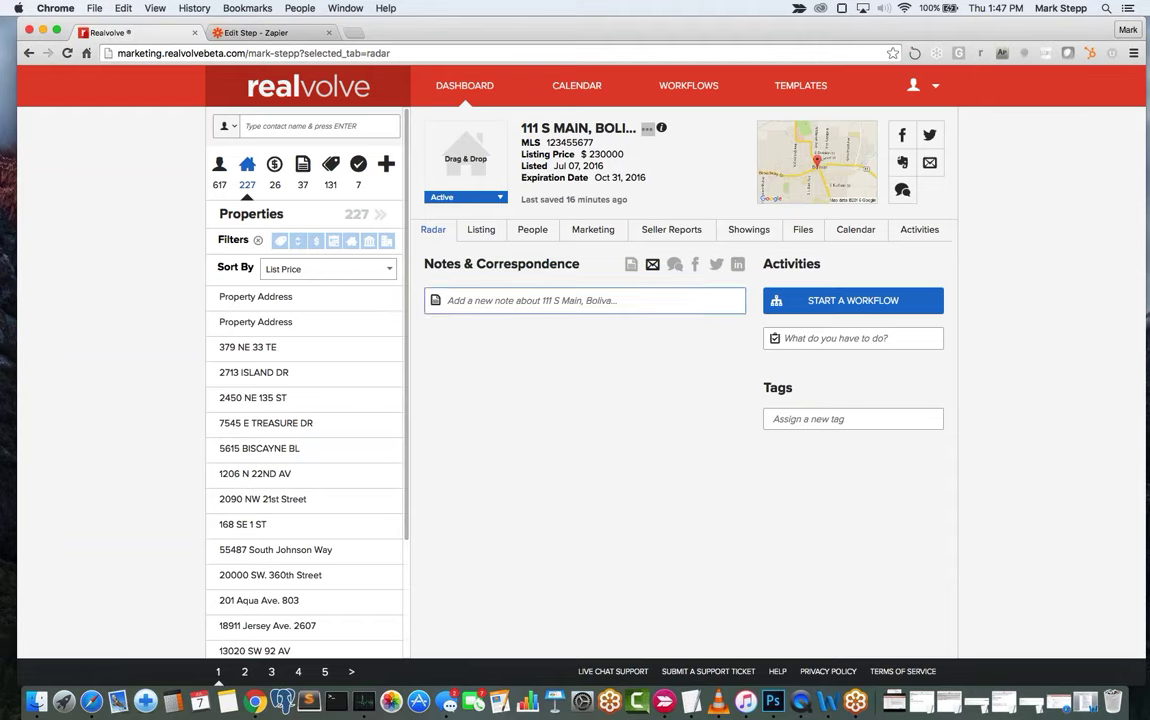
pyautogui.click(540, 300)
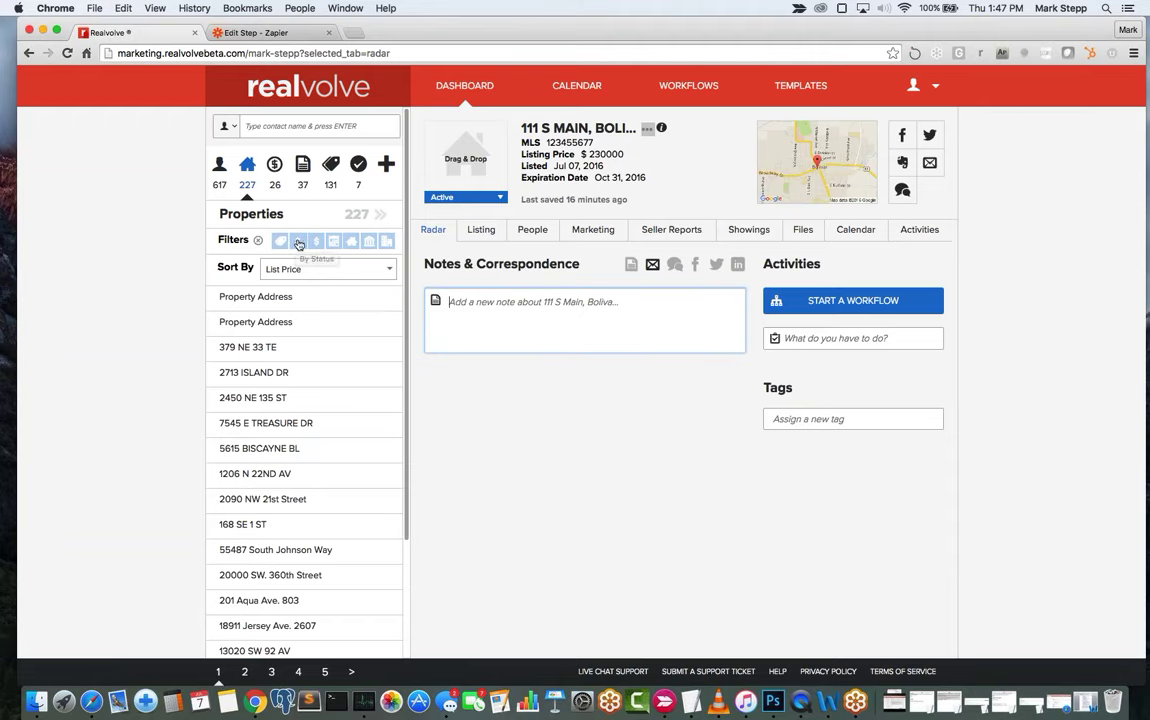
pyautogui.click(298, 241)
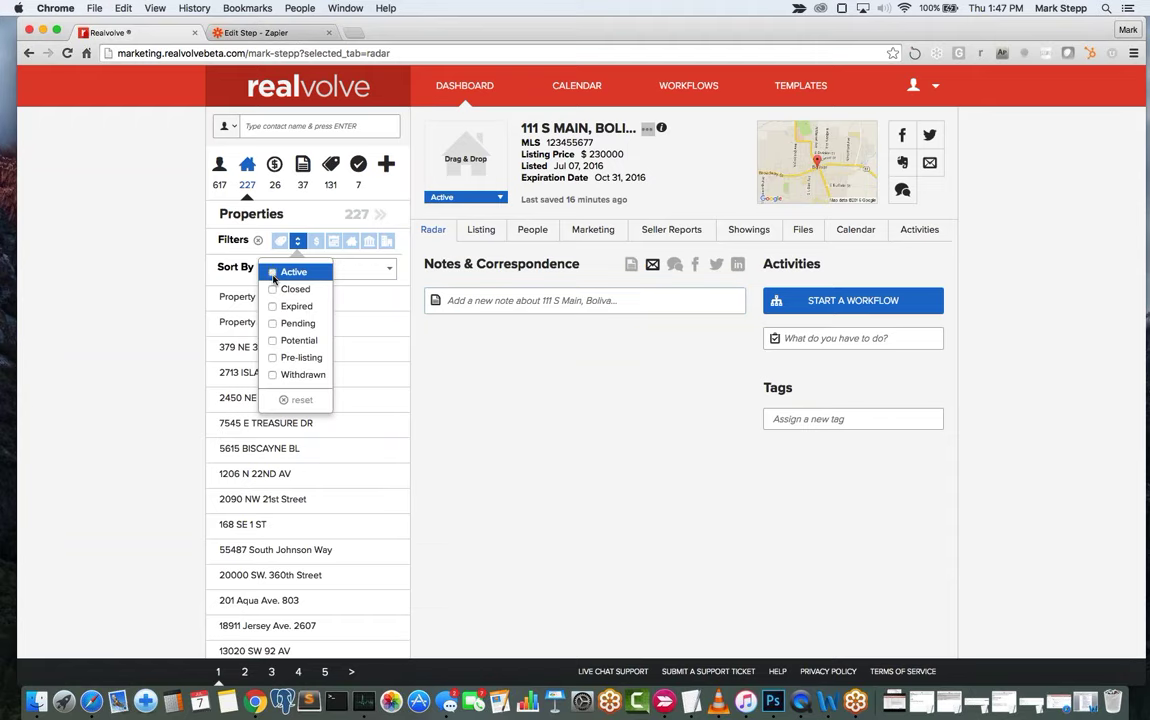
pyautogui.click(274, 276)
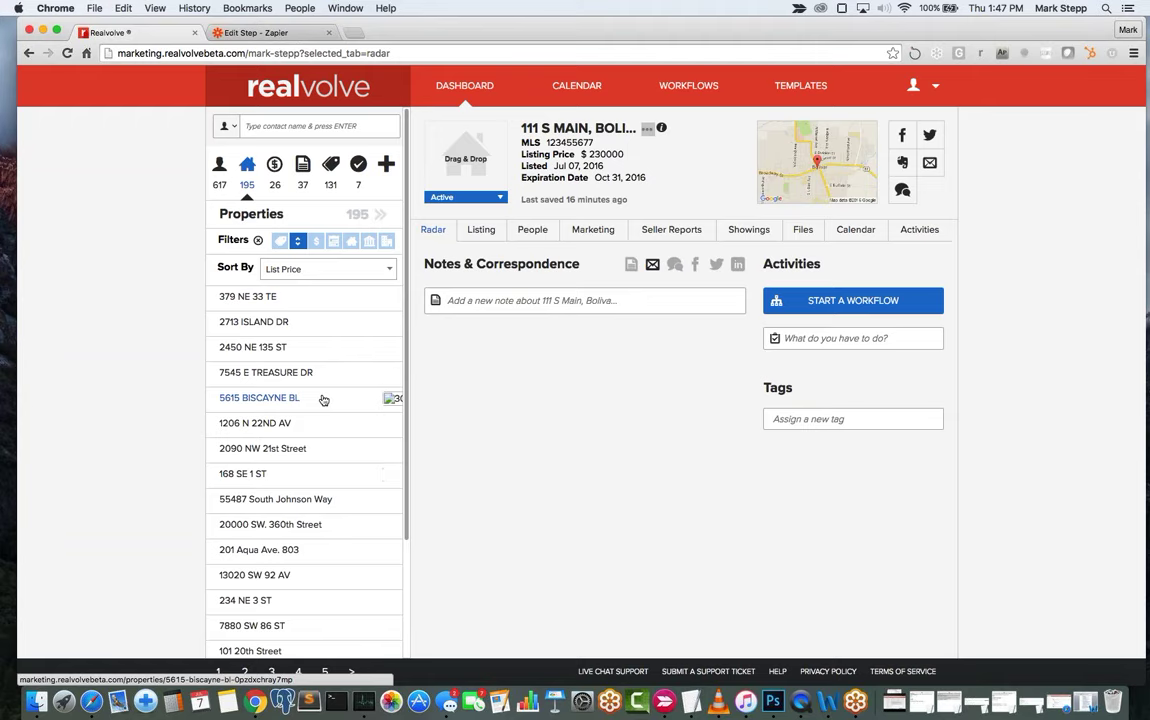
pyautogui.click(299, 243)
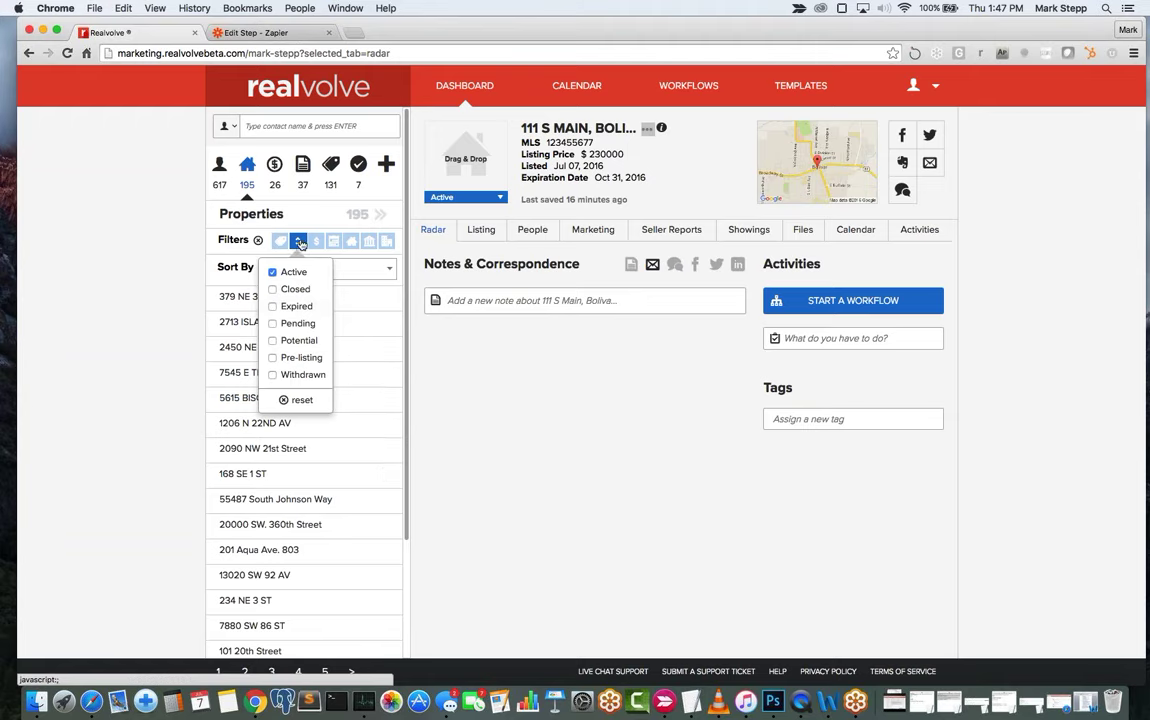
pyautogui.click(271, 324)
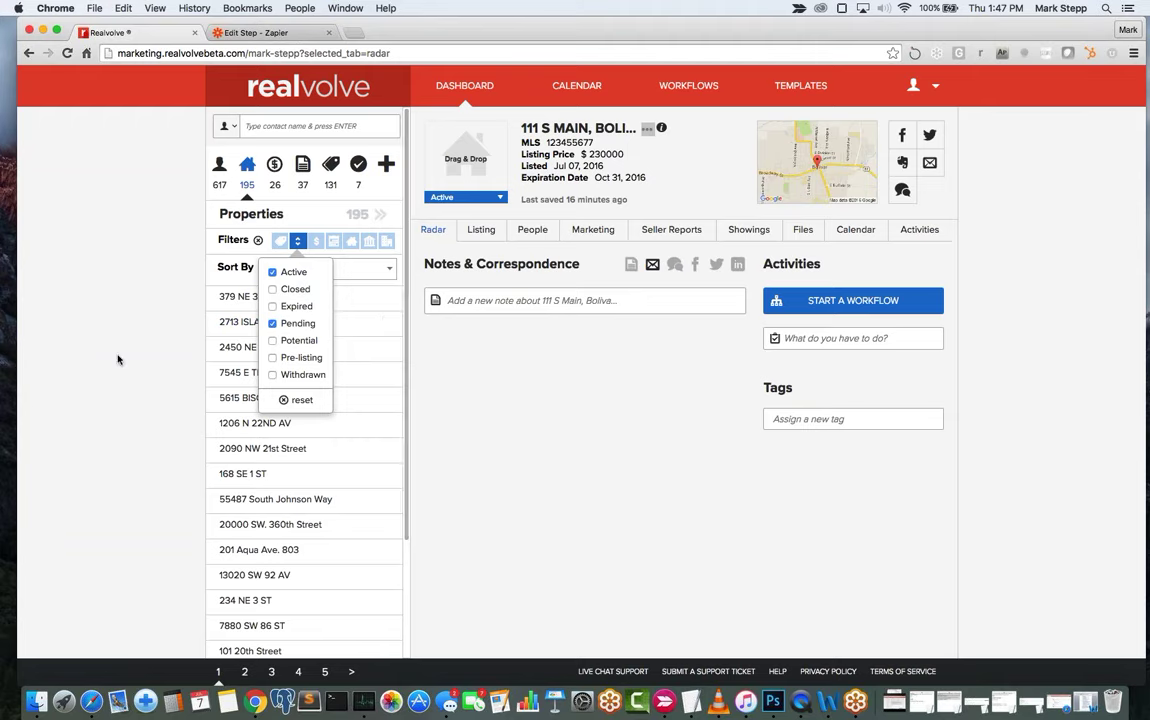
pyautogui.click(272, 271)
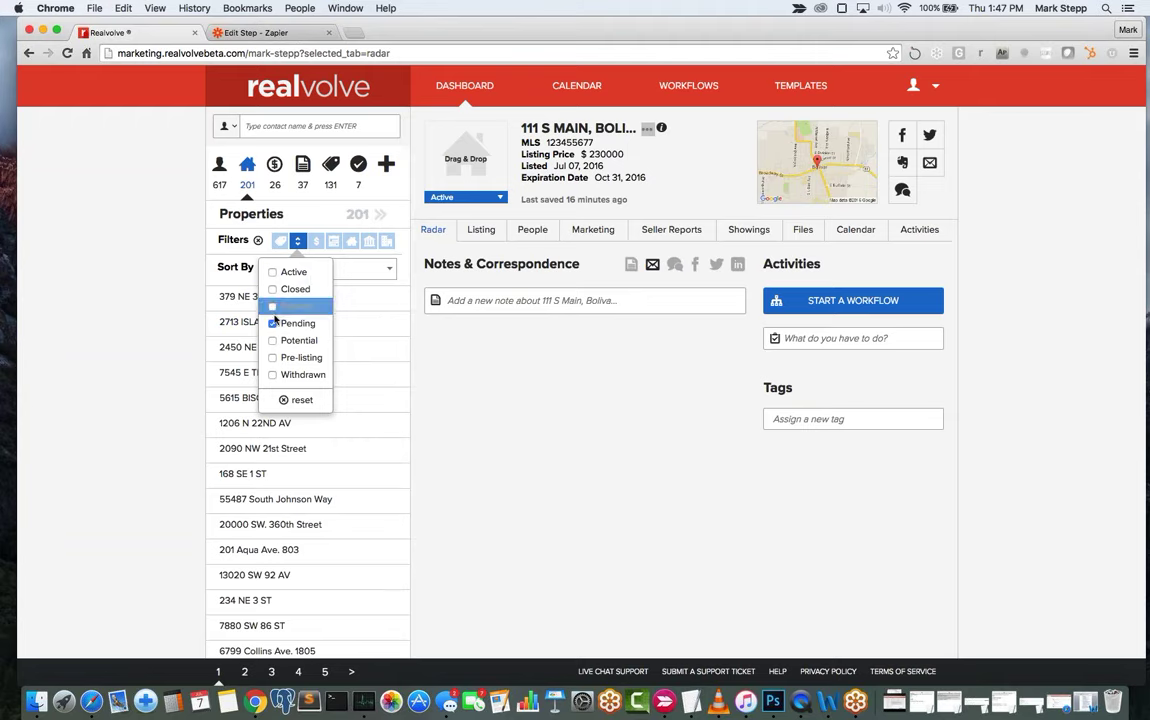
pyautogui.click(273, 322)
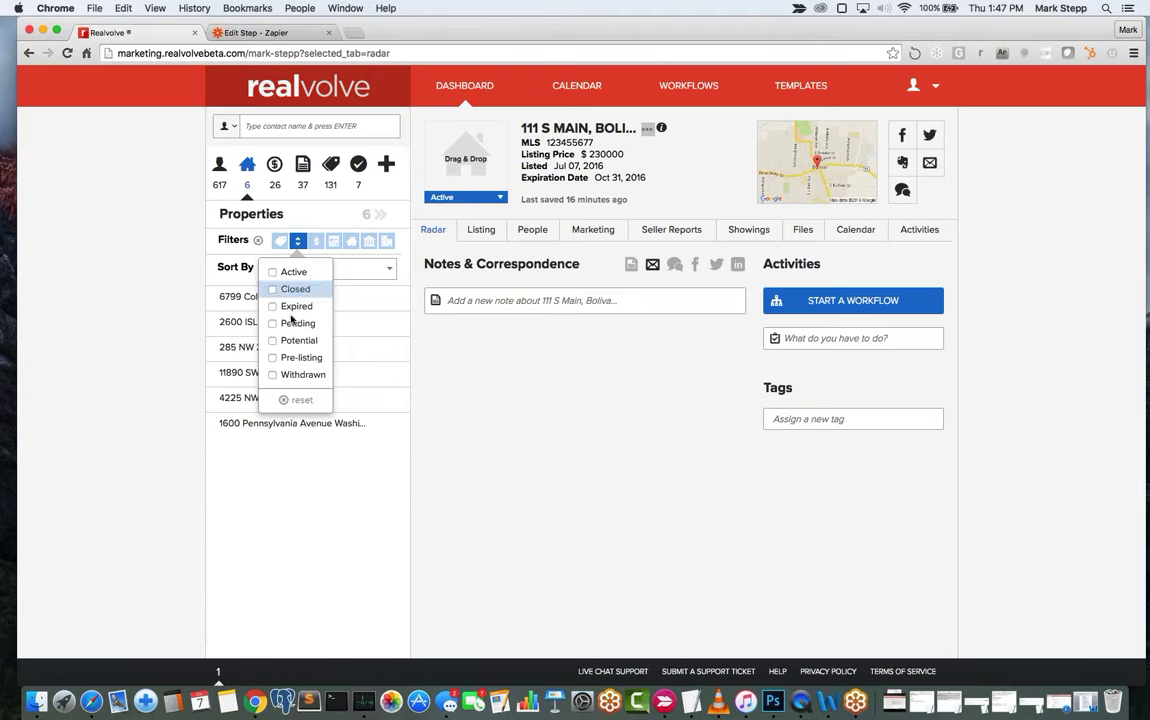
pyautogui.click(294, 399)
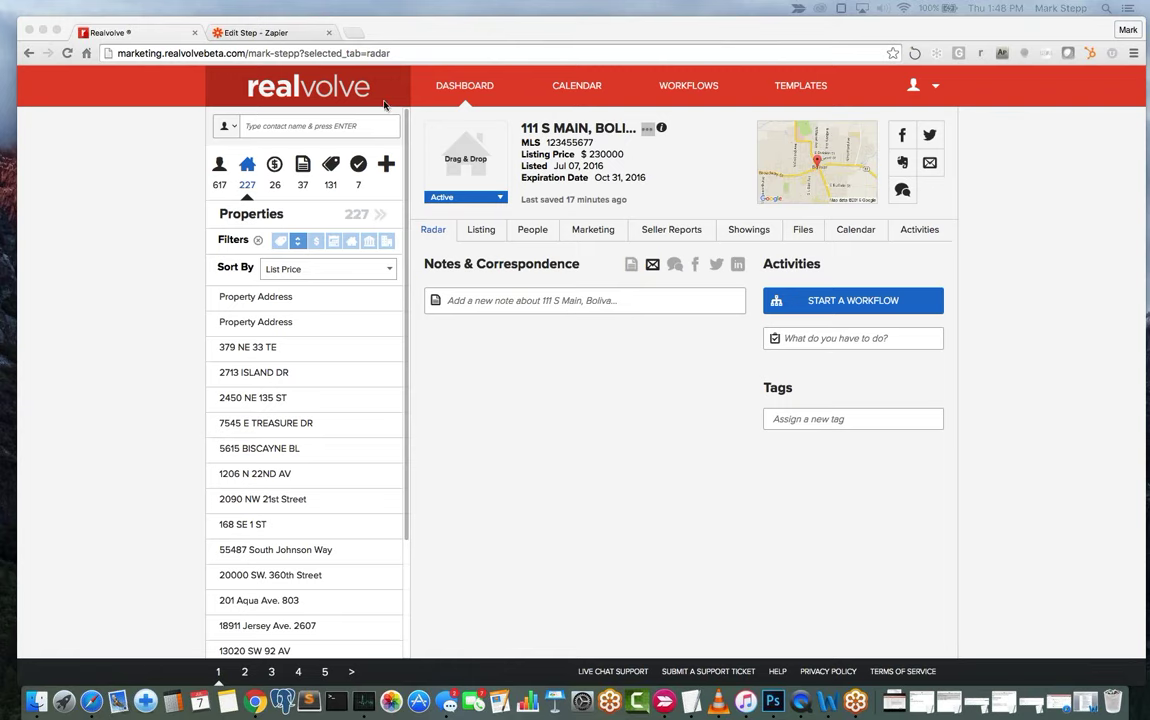
# Open the contact's record from the Contacts list and view its Contact details tab.
pyautogui.click(206, 152)
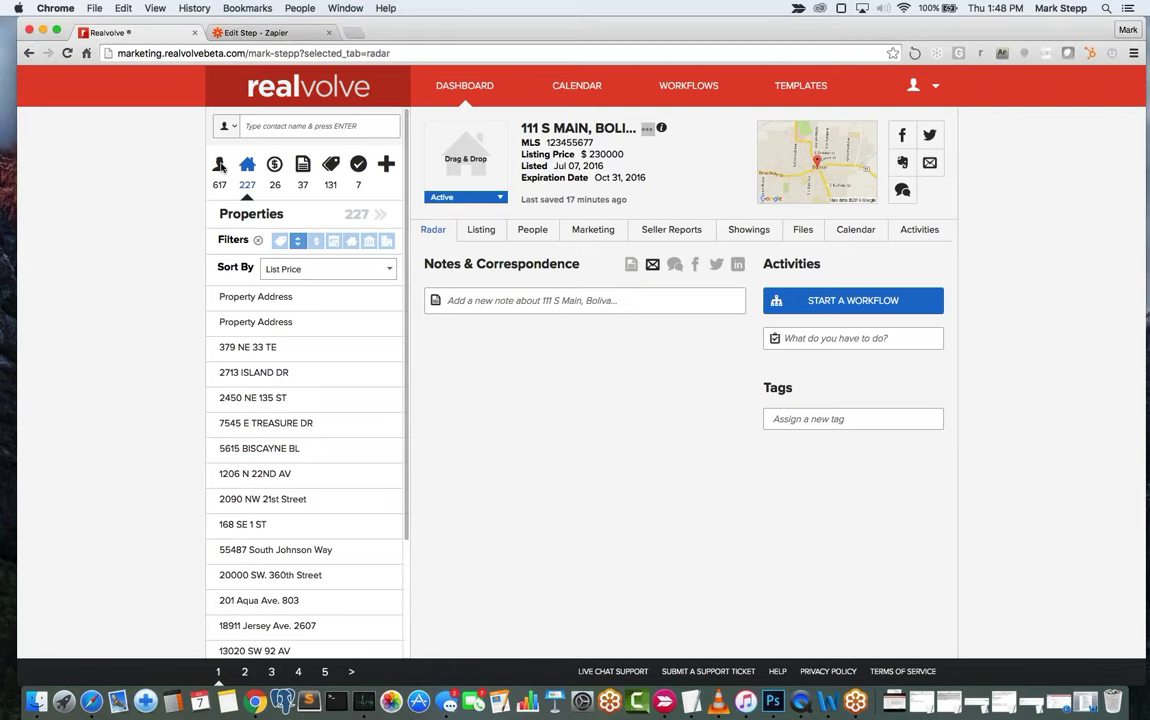
pyautogui.click(220, 172)
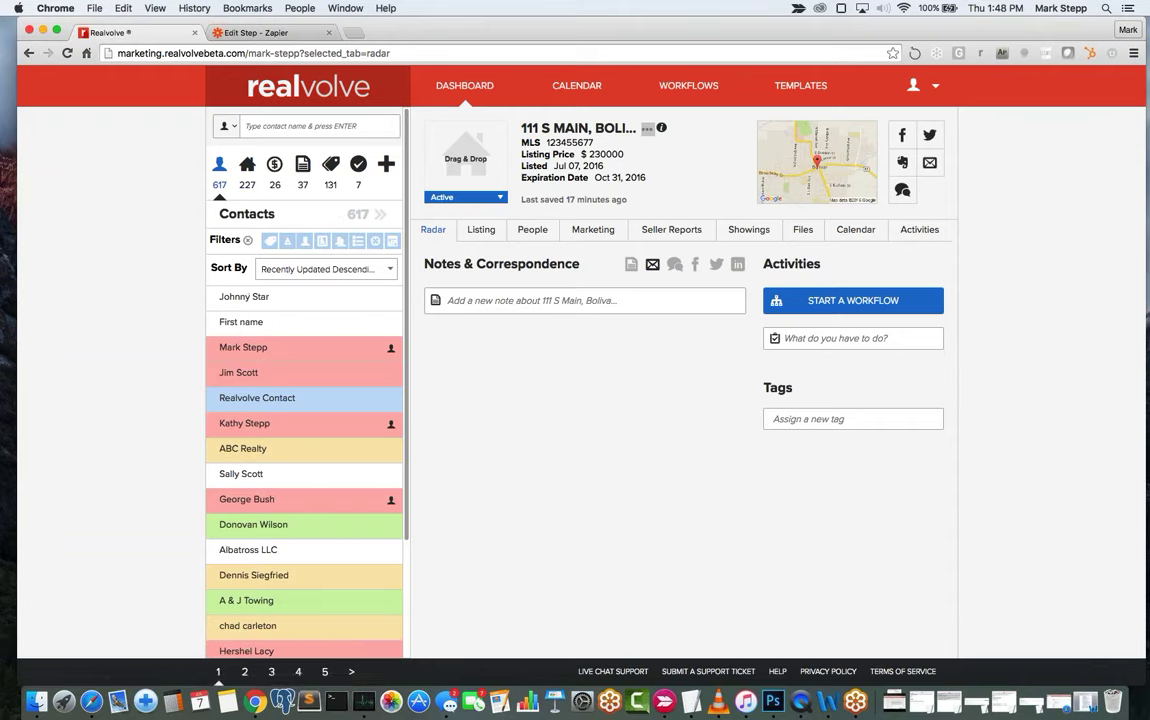
pyautogui.click(266, 306)
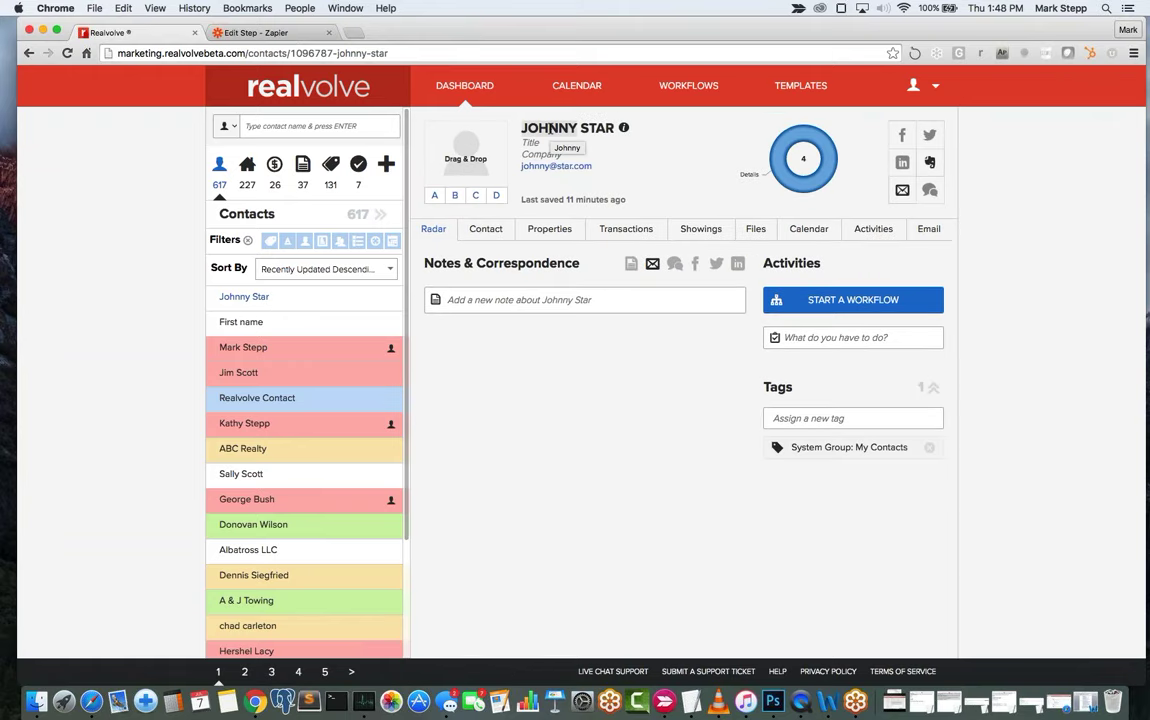
pyautogui.click(542, 130)
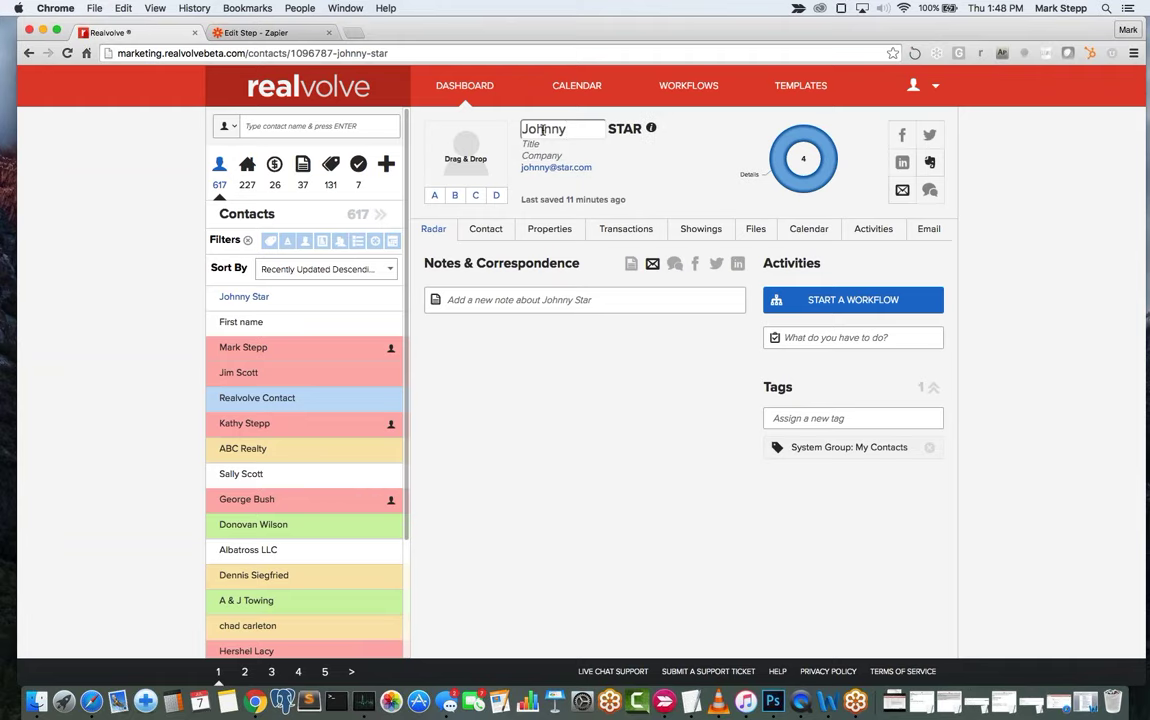
pyautogui.press('Tab')
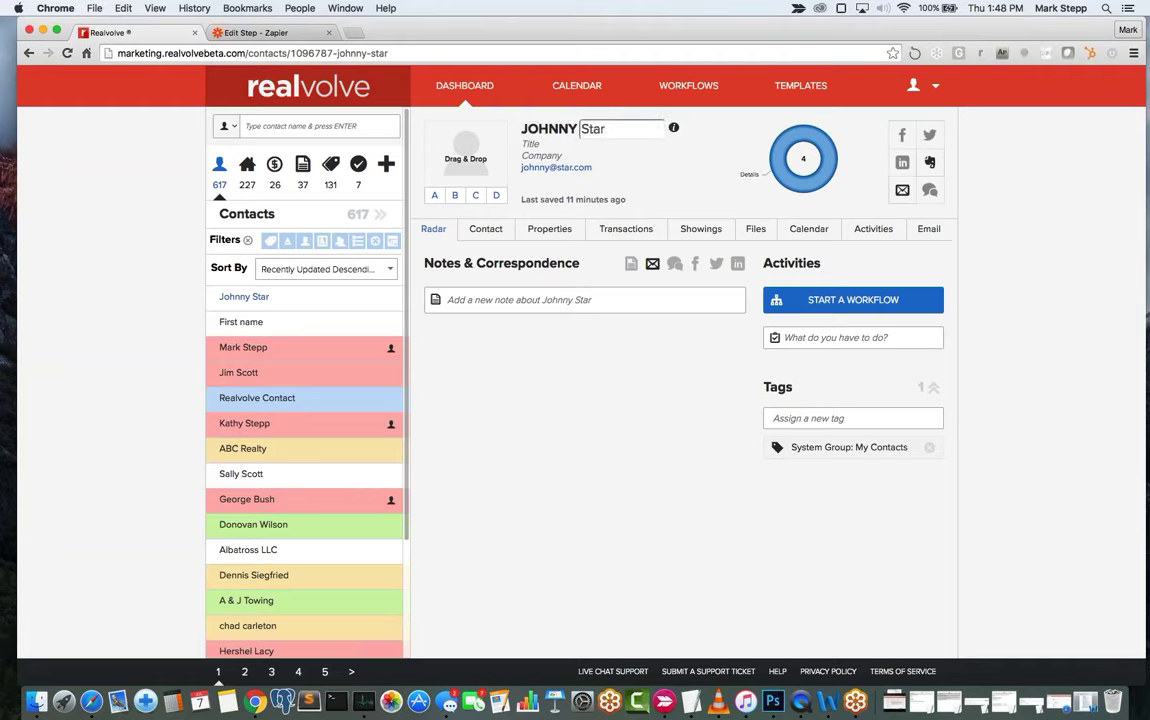
pyautogui.click(486, 229)
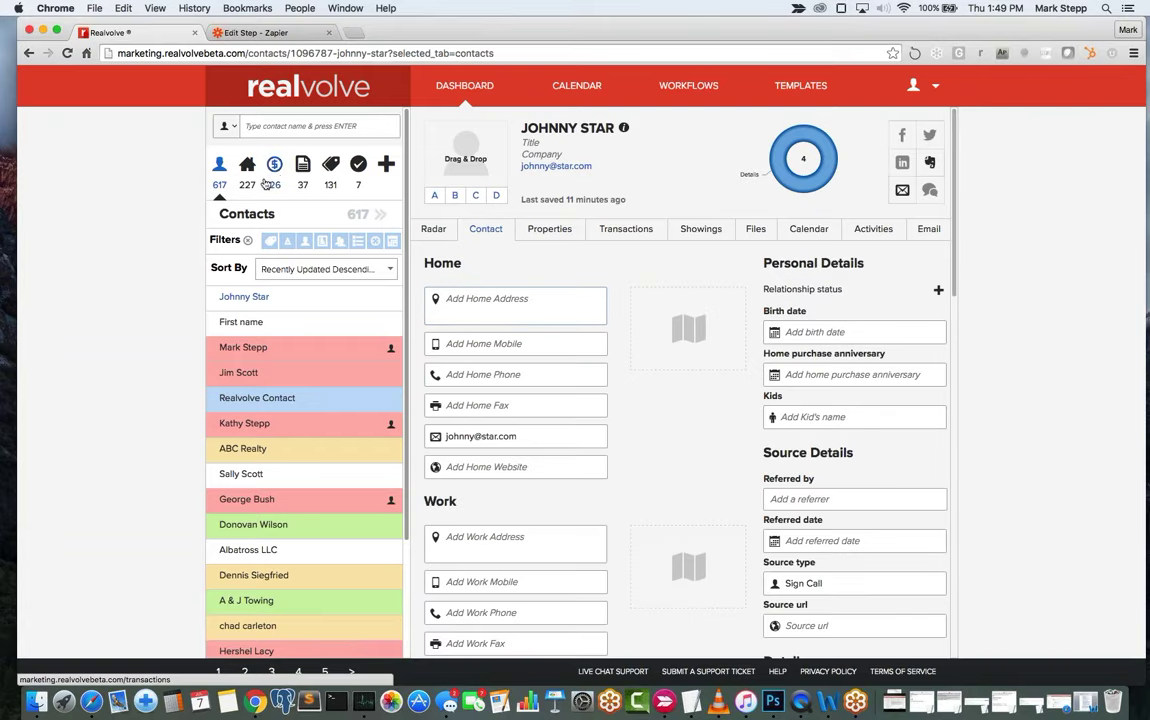
pyautogui.click(487, 302)
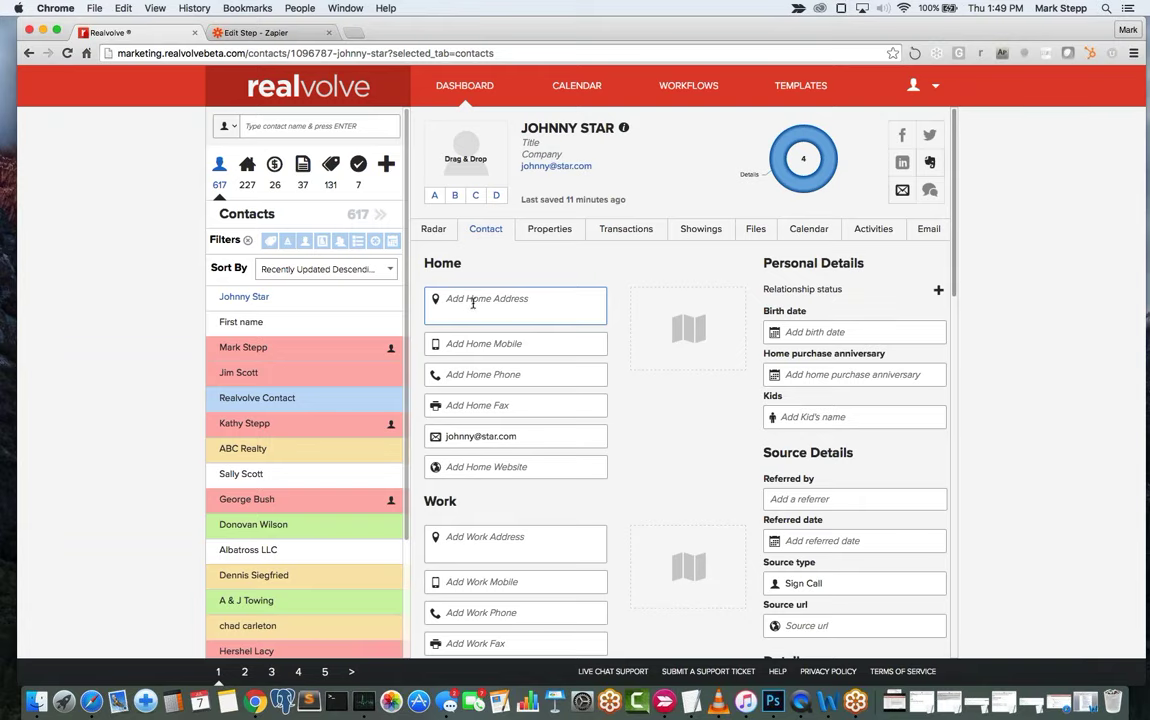
pyautogui.click(472, 301)
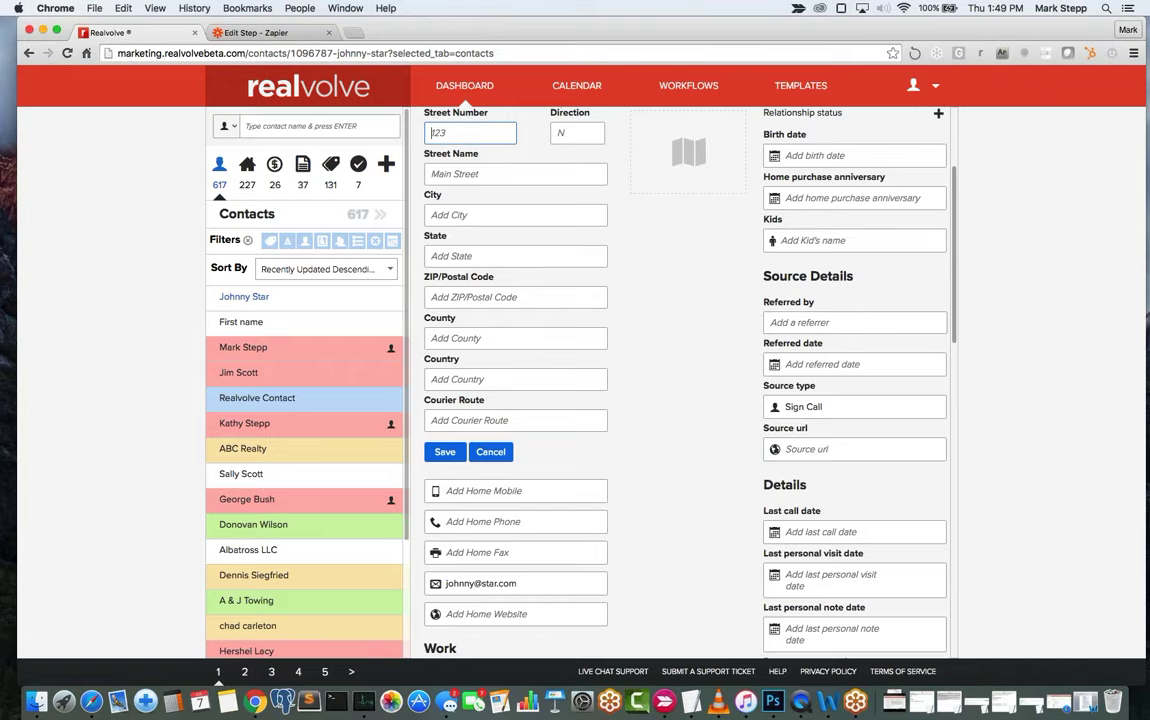
pyautogui.scroll(1, 620, 340)
pyautogui.scroll(2, 620, 380)
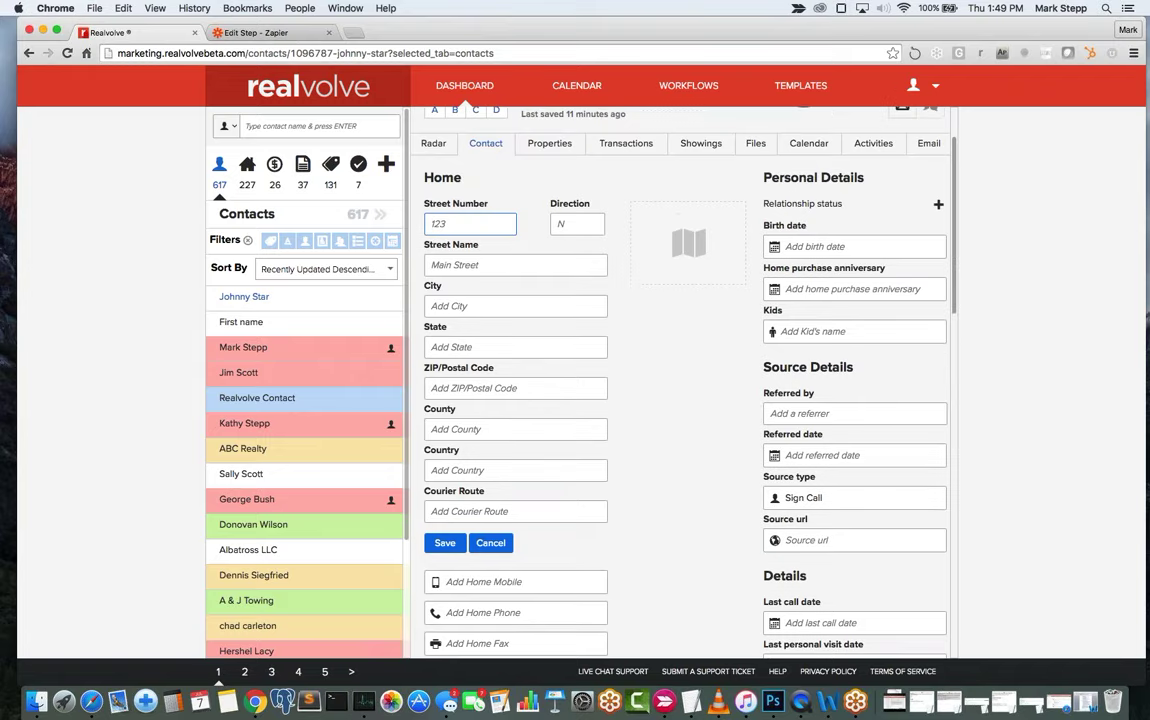
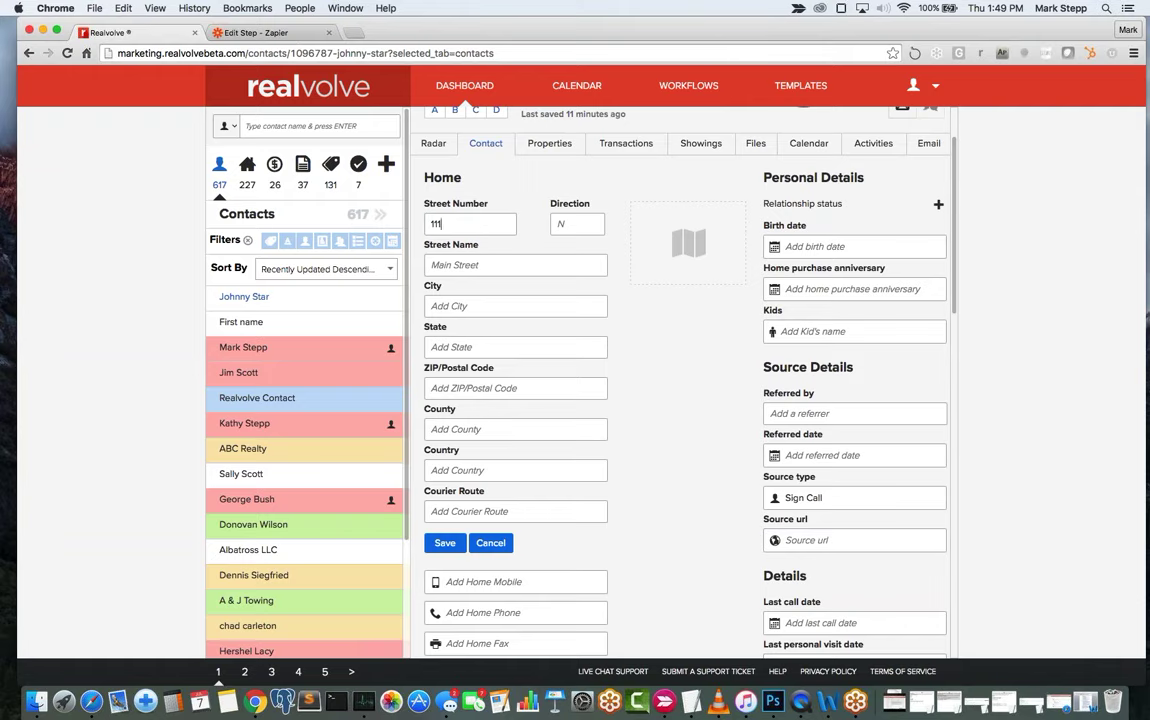
pyautogui.press('Tab')
pyautogui.press('Tab')
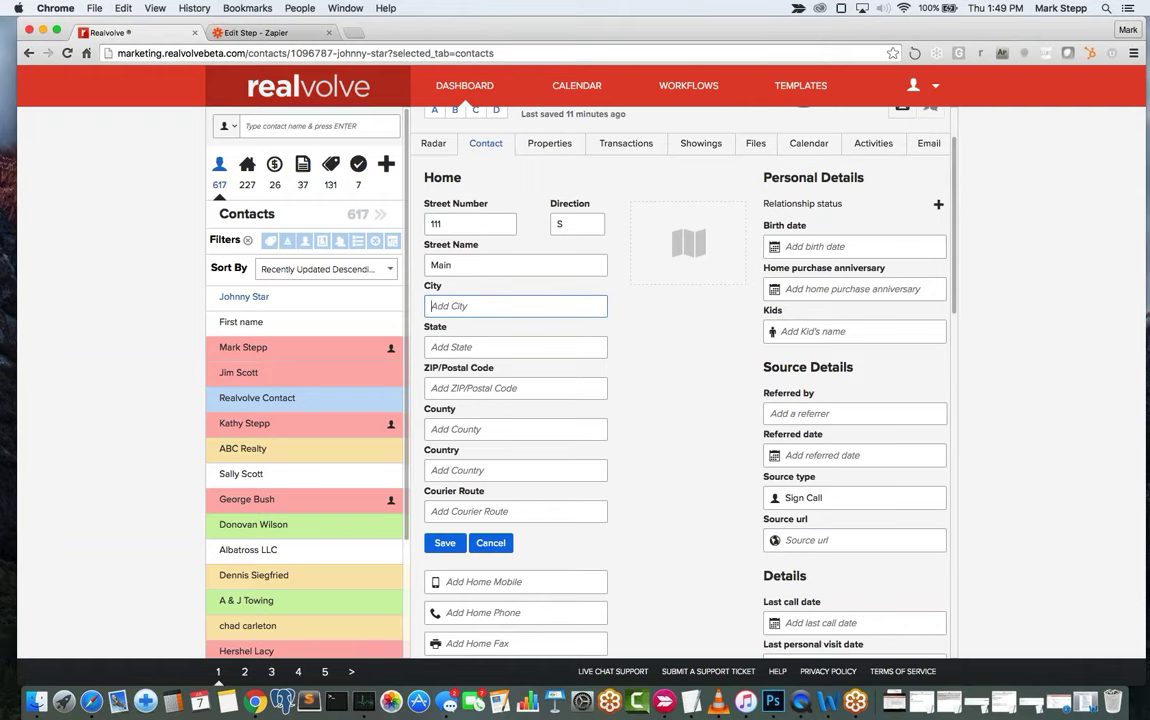
pyautogui.press('Tab')
pyautogui.press('Tab')
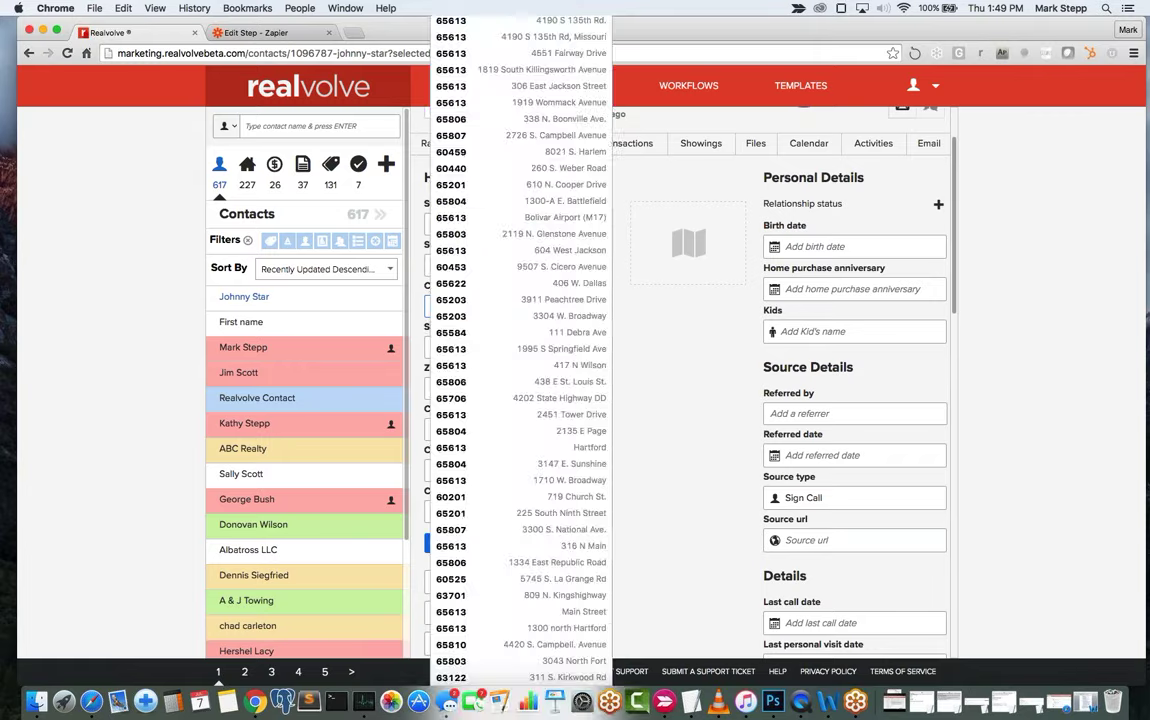
pyautogui.press('Tab')
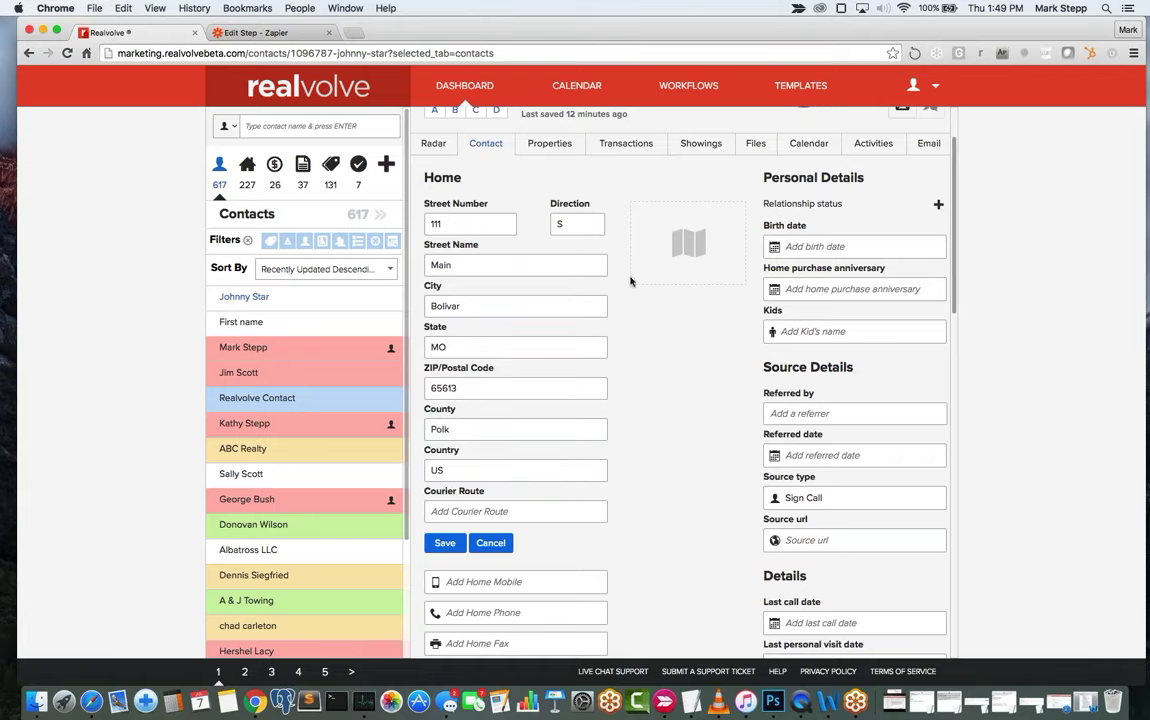
pyautogui.click(447, 545)
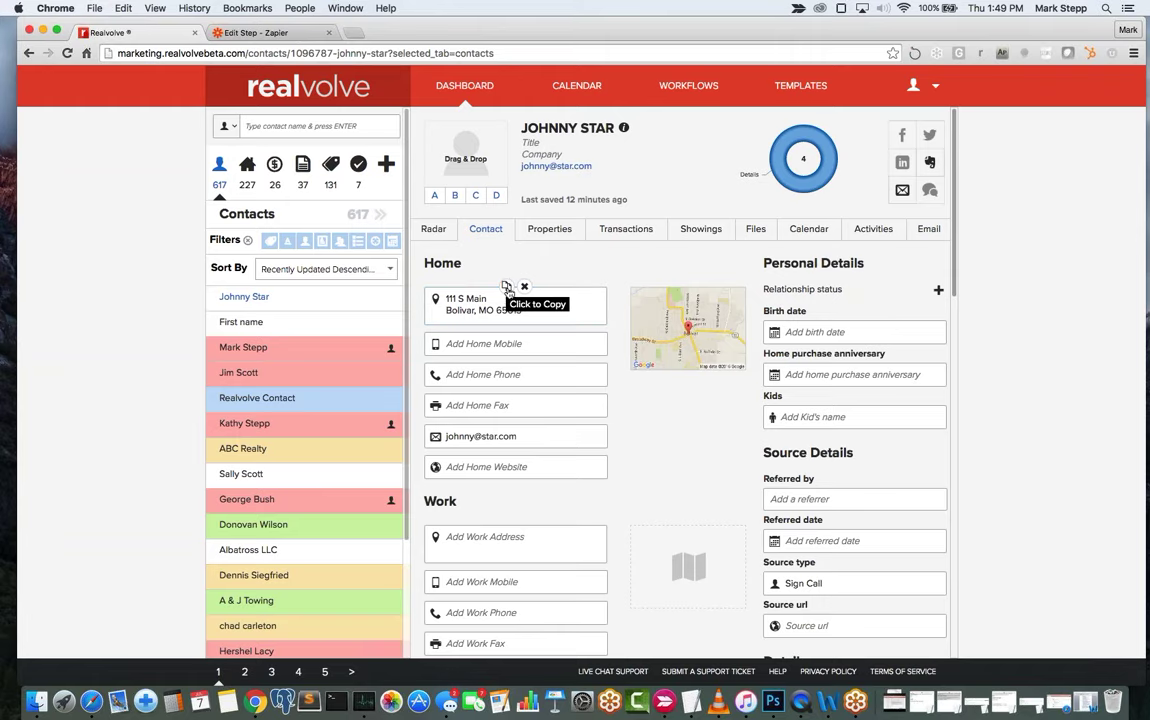
pyautogui.click(507, 286)
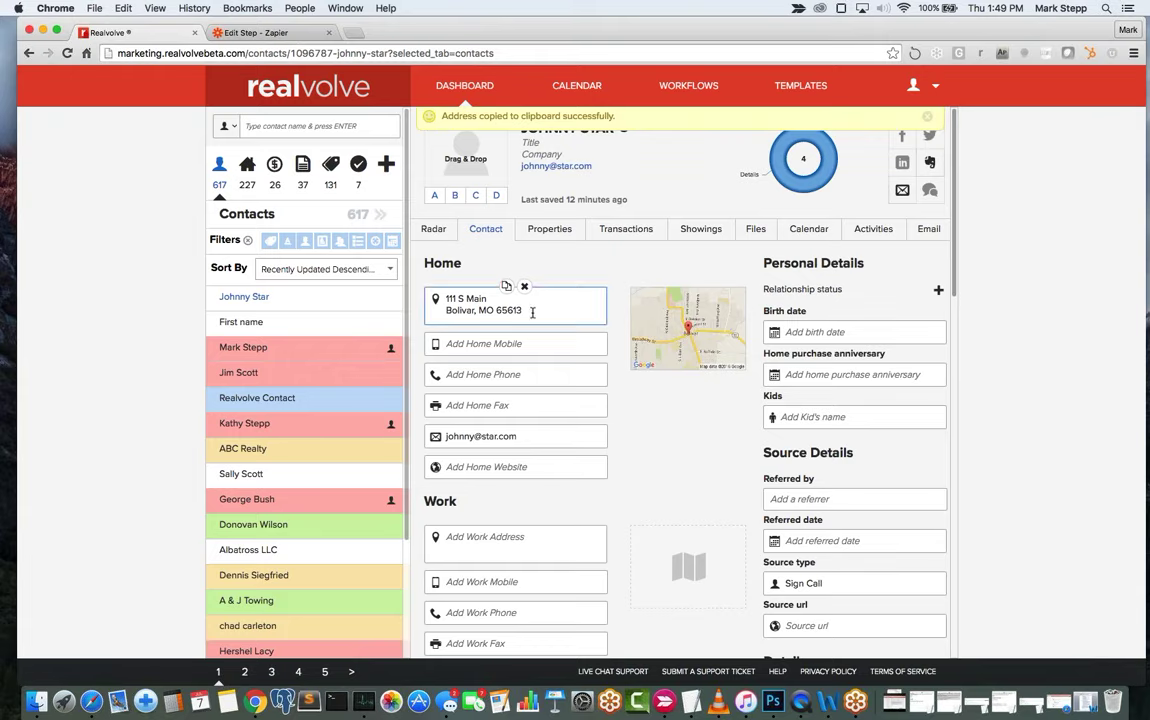
pyautogui.click(470, 300)
pyautogui.scroll(-4, 515, 400)
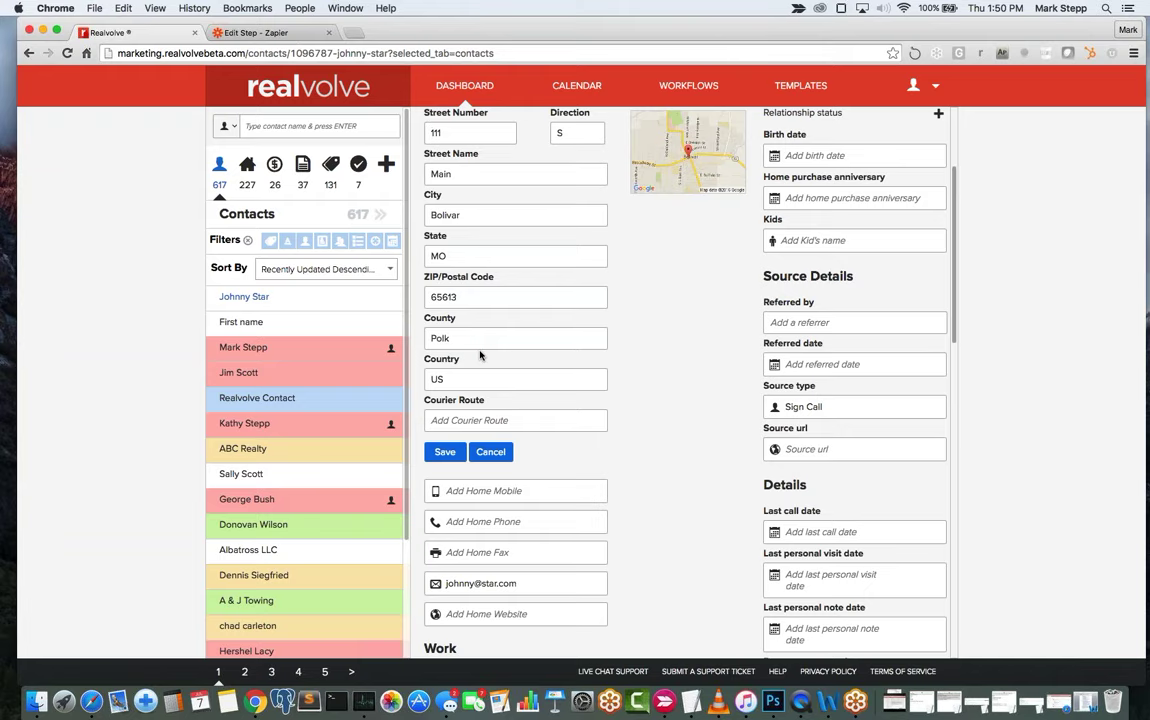
pyautogui.scroll(2, 480, 355)
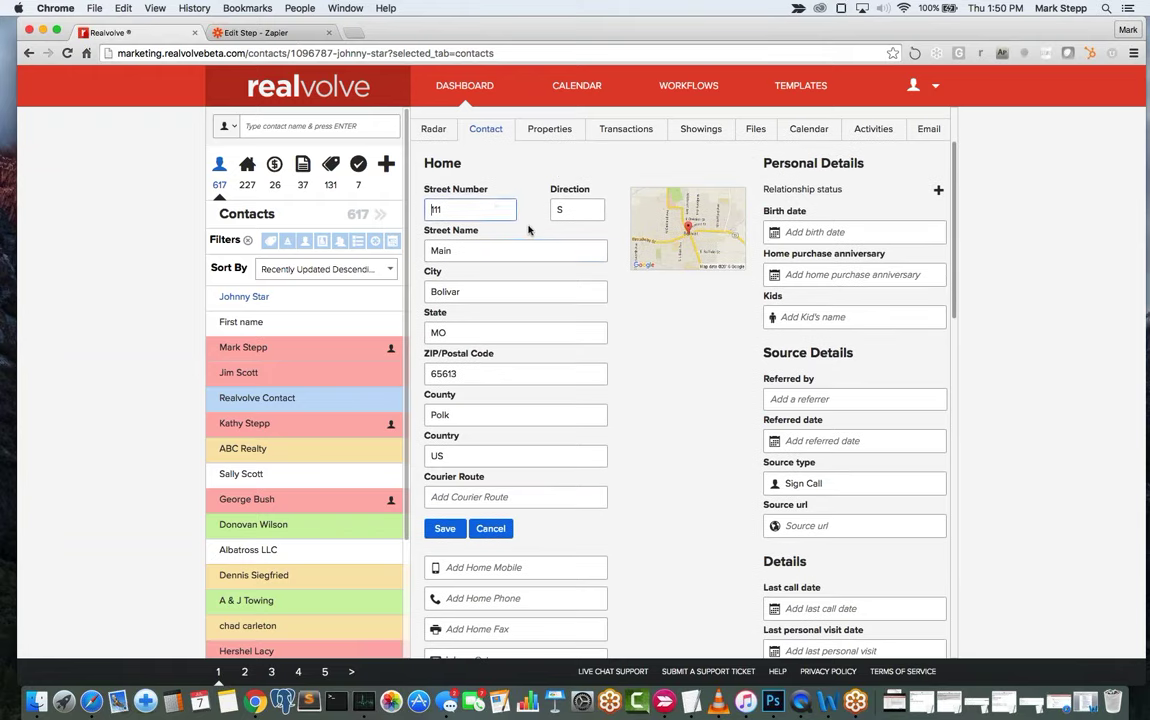
pyautogui.scroll(3, 470, 210)
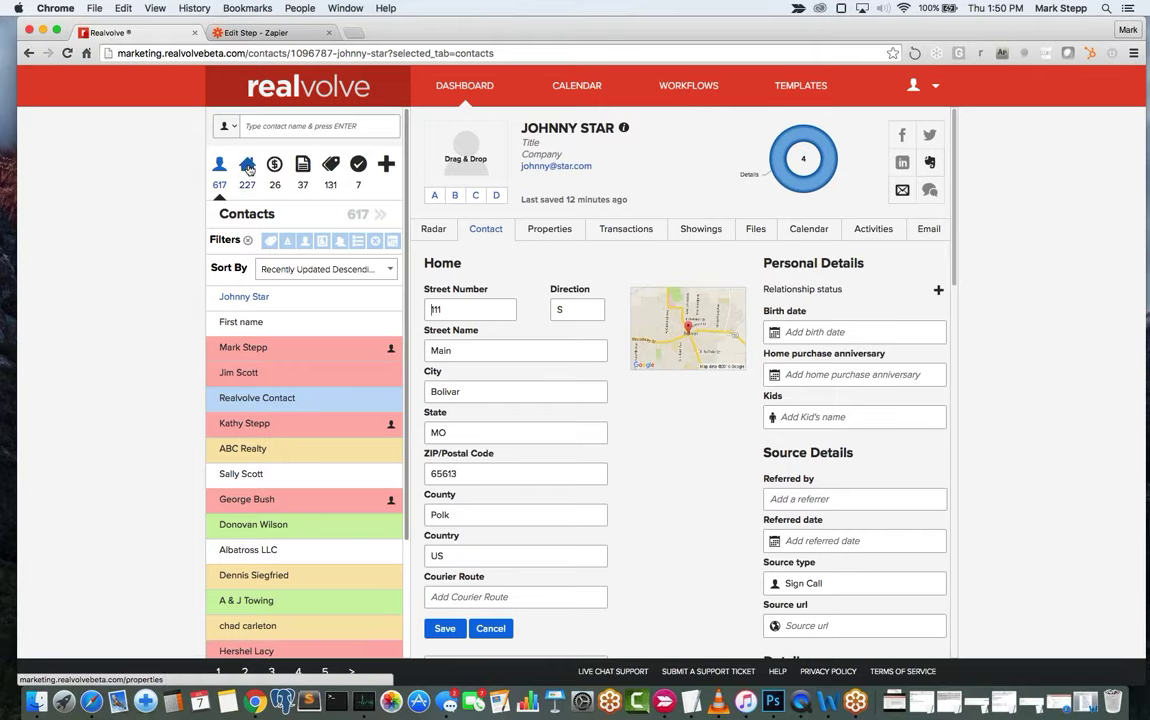
pyautogui.click(250, 169)
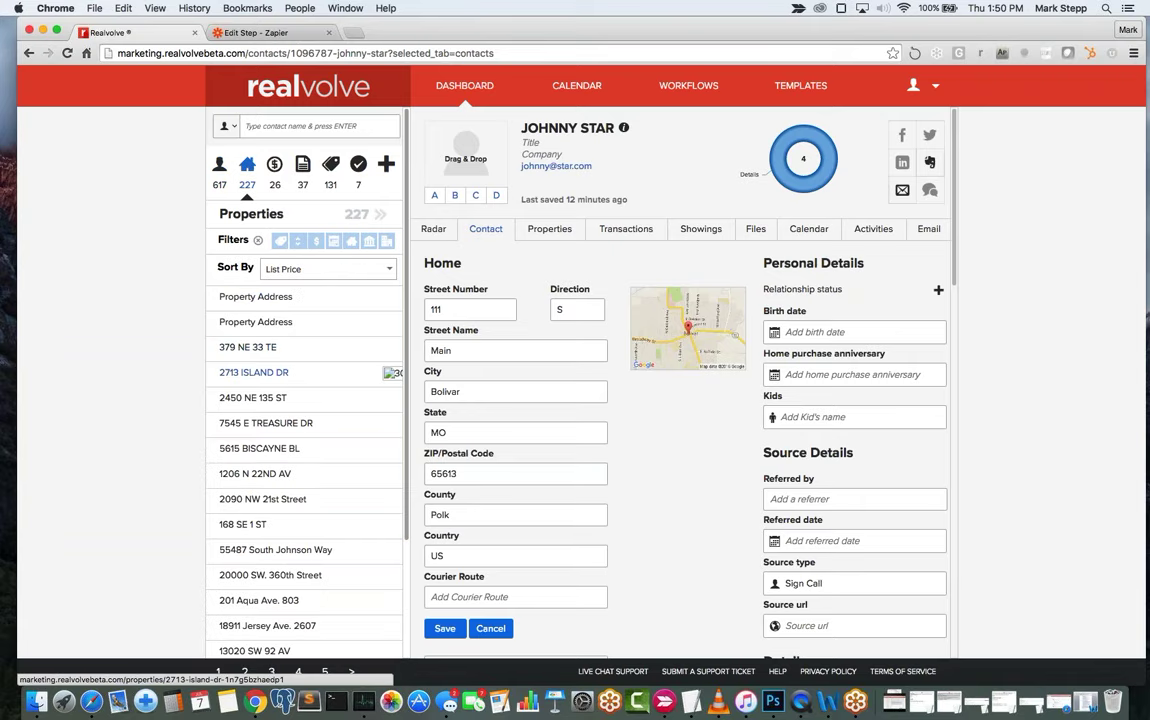
pyautogui.click(266, 374)
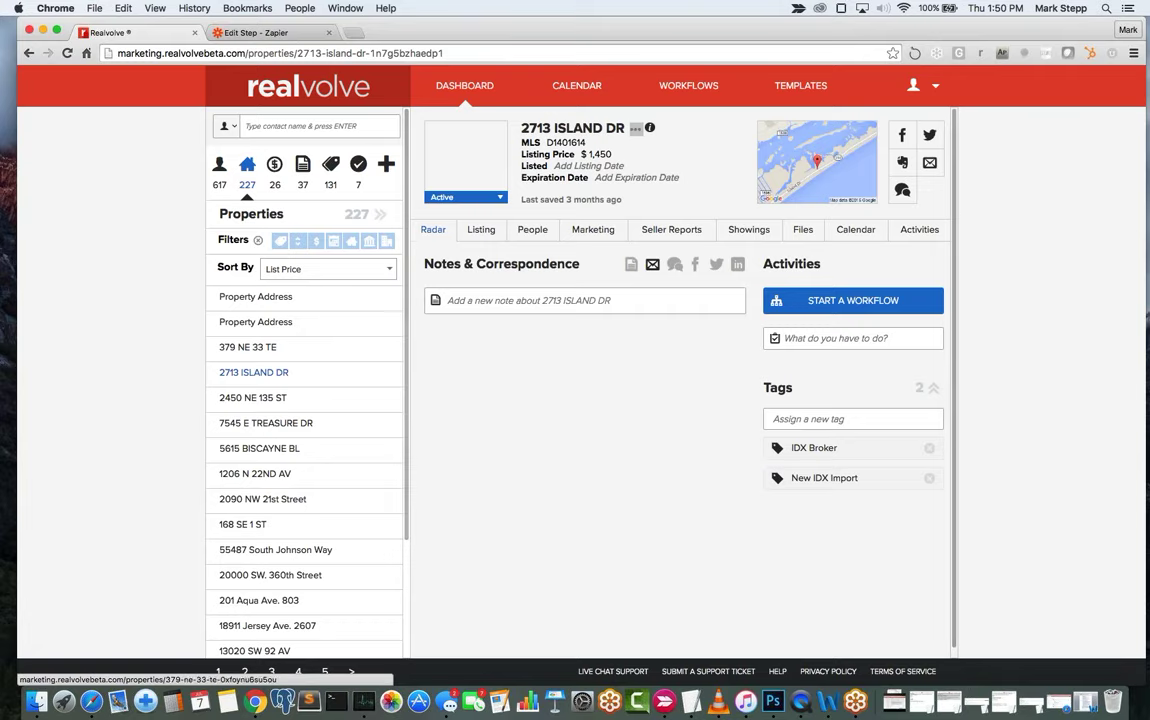
pyautogui.click(523, 236)
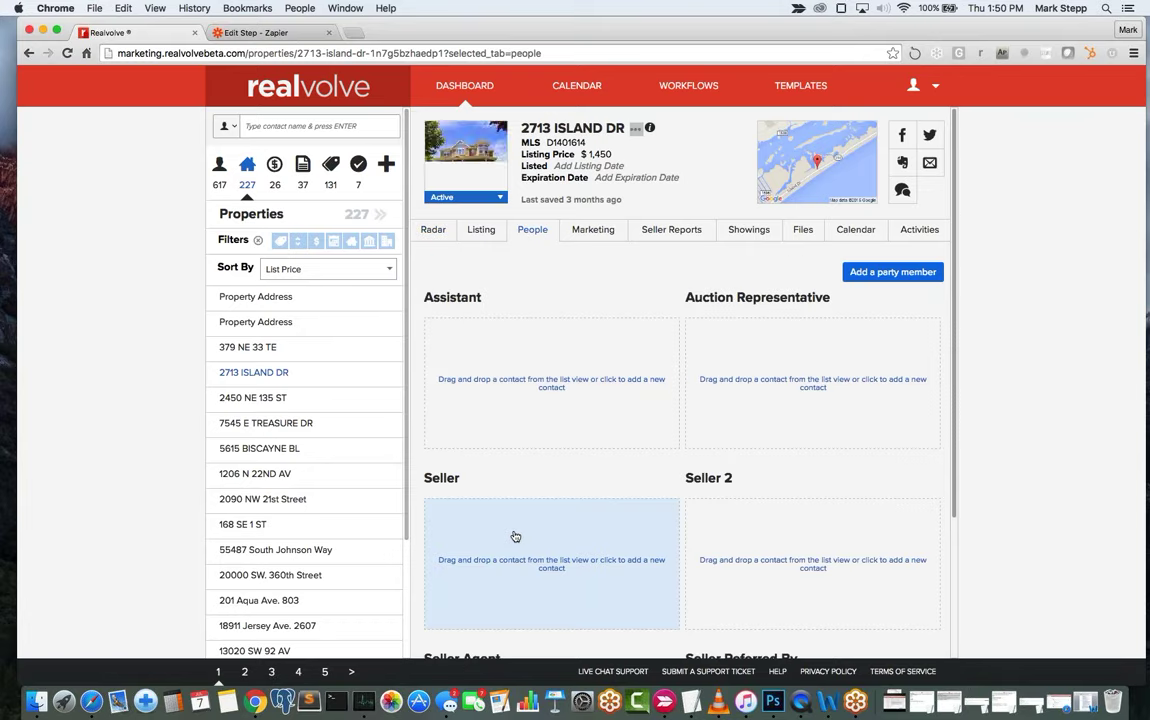
# Add a seller with first name Jo and last name smith.
pyautogui.click(515, 537)
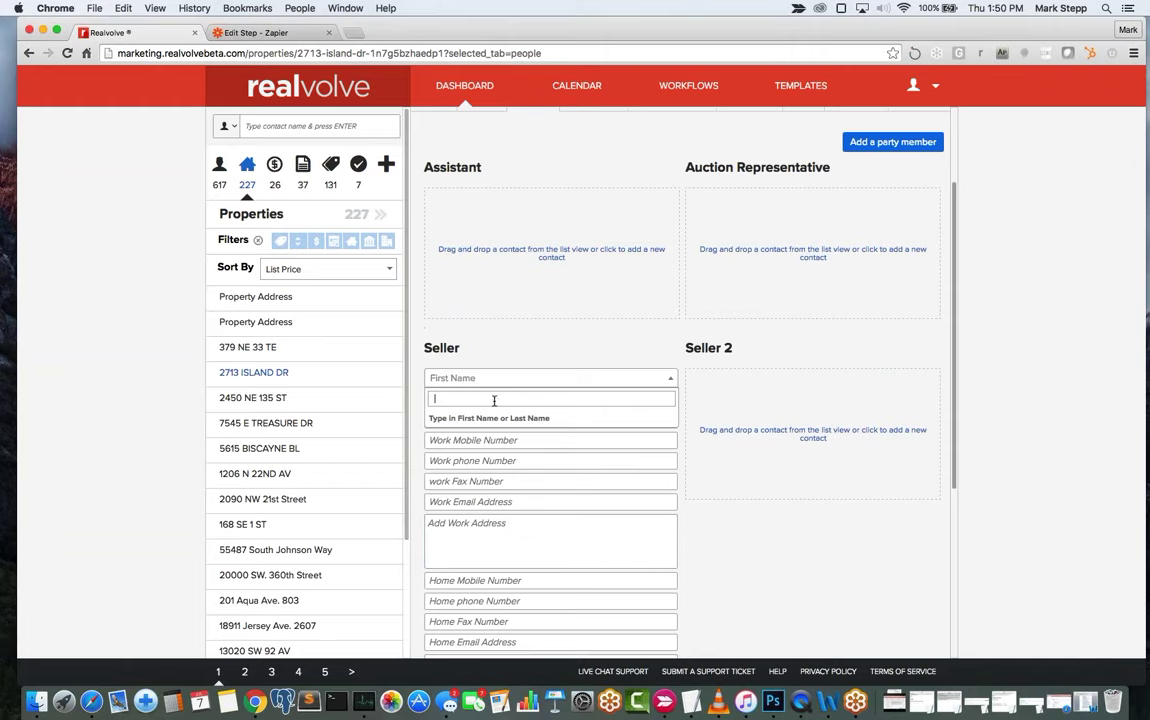
pyautogui.write('Jone')
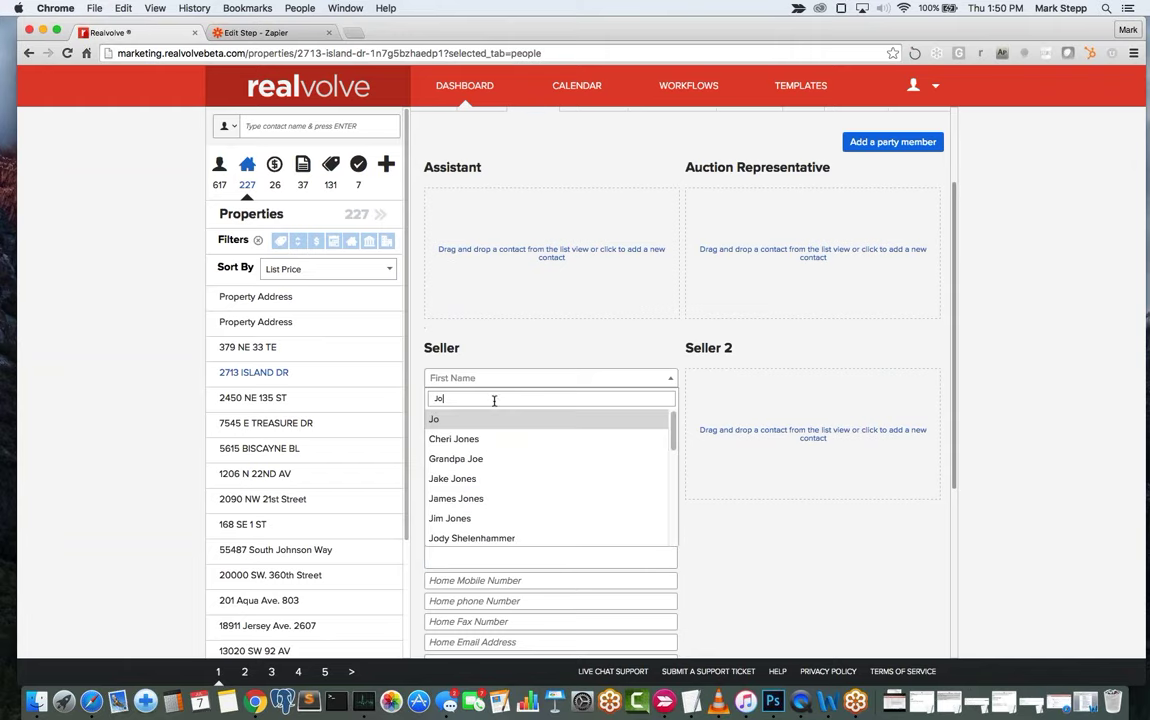
pyautogui.press('BackSpace')
pyautogui.press('BackSpace')
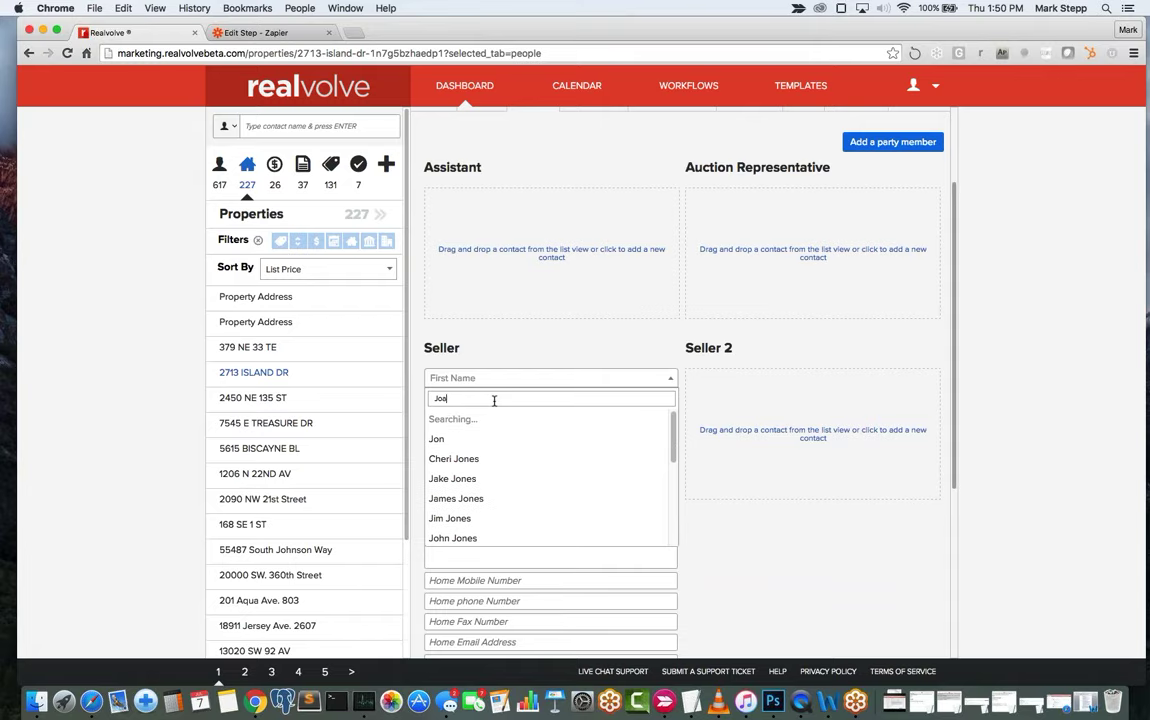
pyautogui.press('Tab')
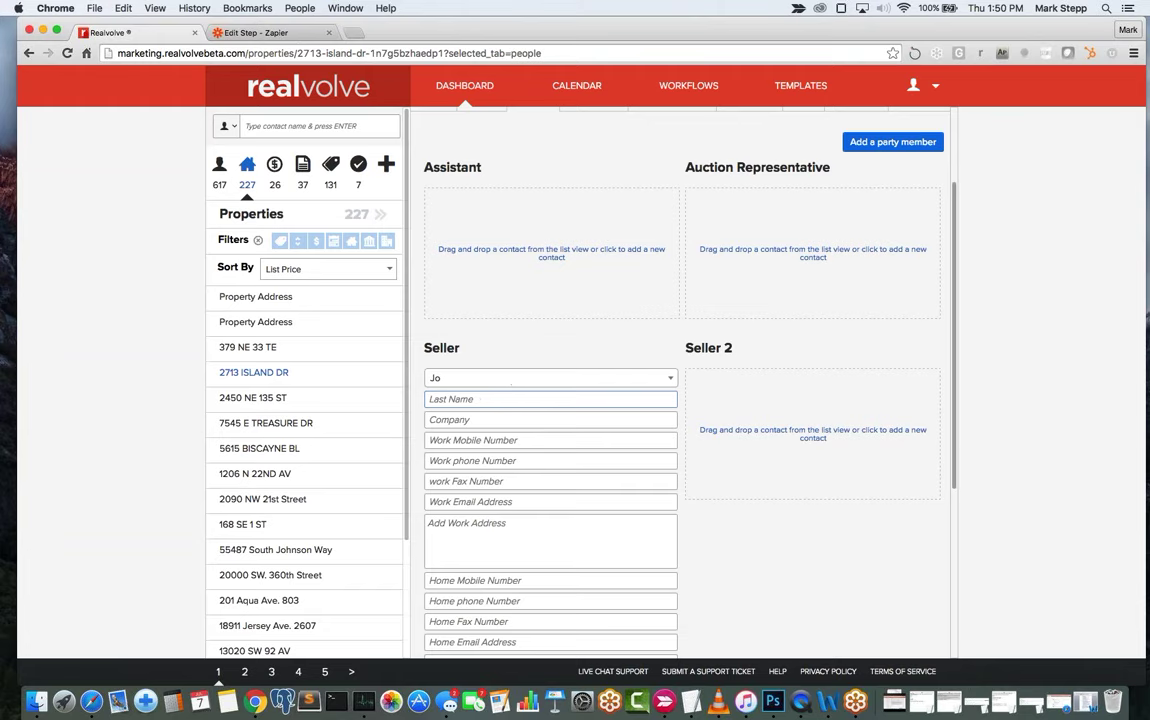
pyautogui.click(506, 380)
pyautogui.click(506, 380)
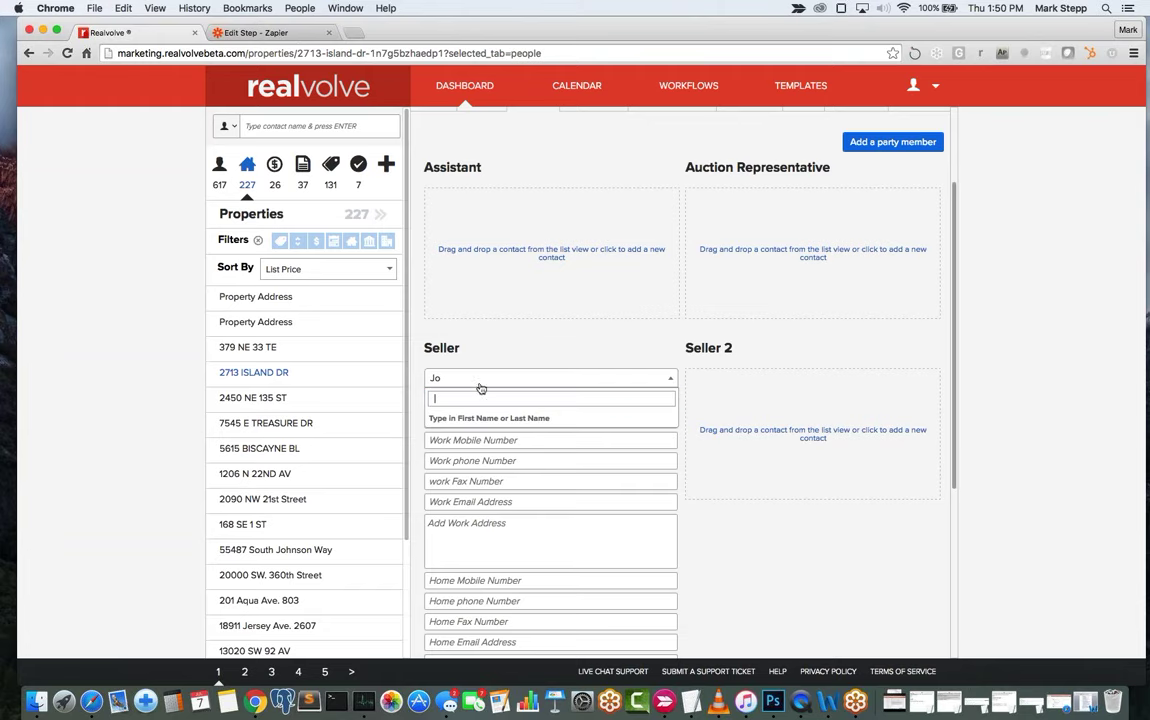
pyautogui.press('Tab')
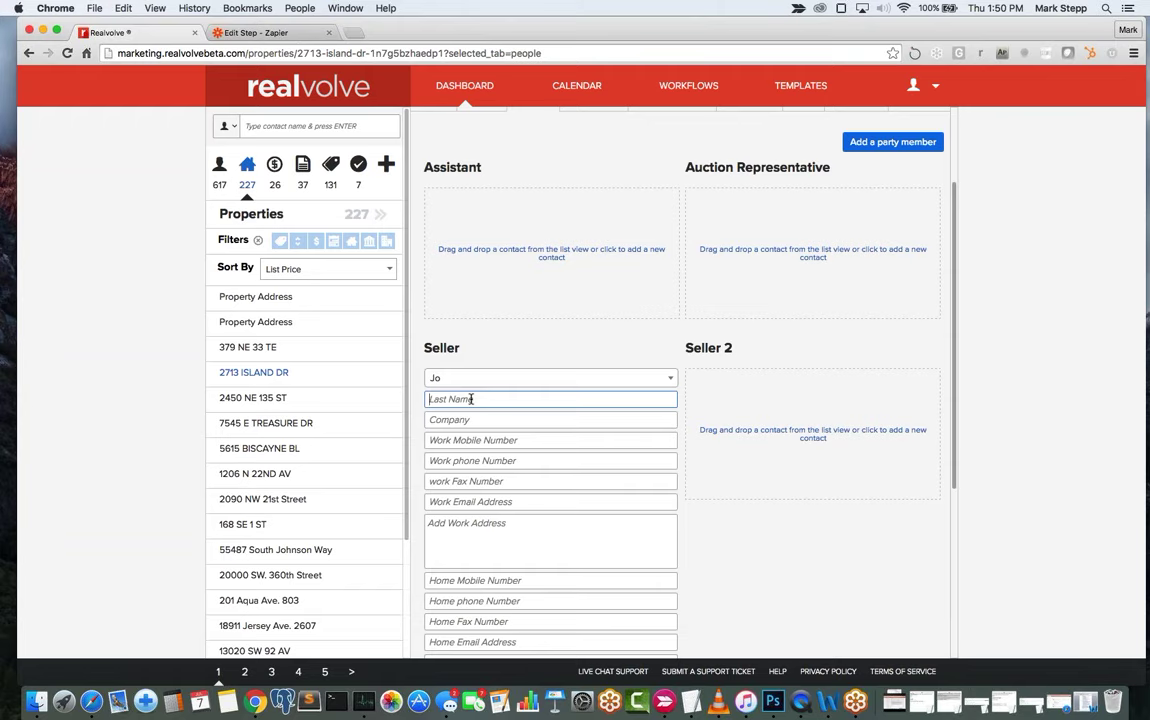
pyautogui.write('smith')
pyautogui.click(565, 422)
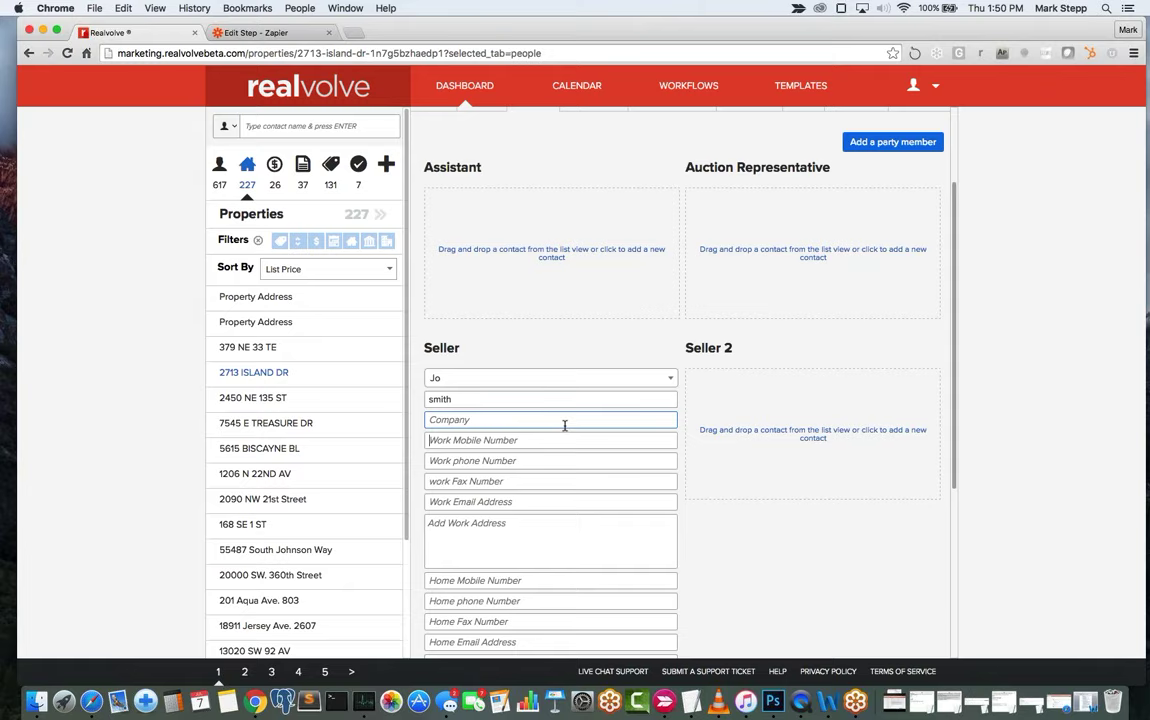
pyautogui.press('Tab')
pyautogui.press('Tab')
pyautogui.press('Tab')
pyautogui.press('Tab')
pyautogui.press('Tab')
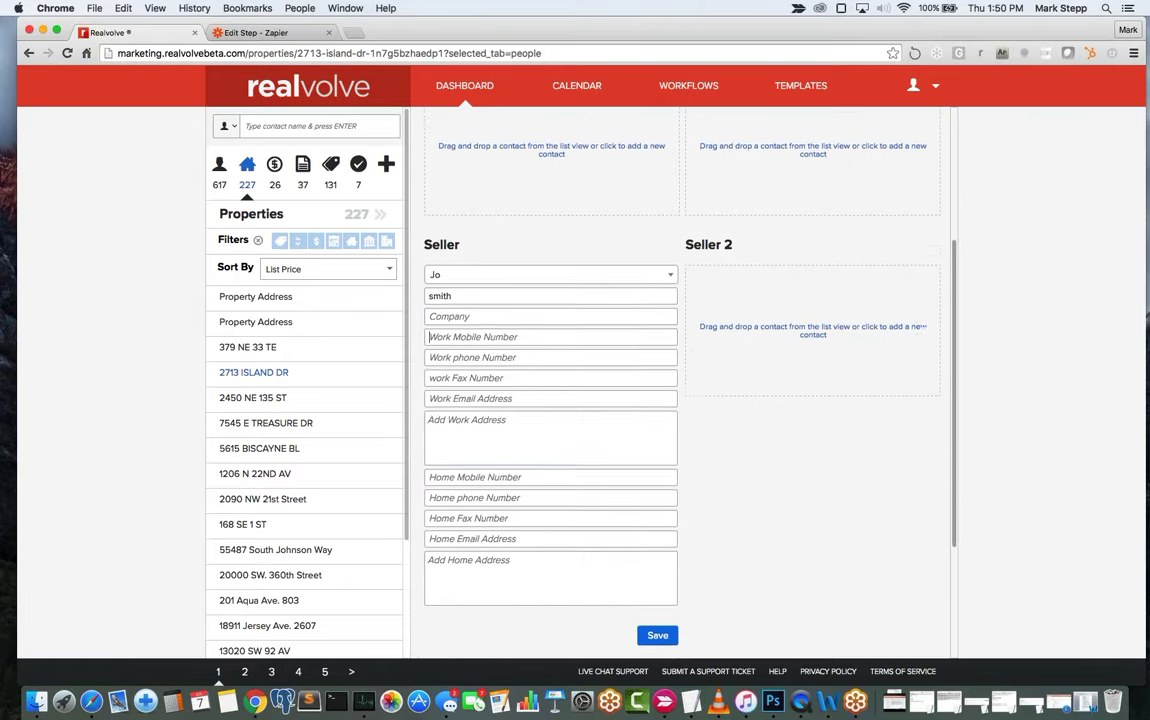
# Expand the seller's home address fields, pick County, and save the seller contact.
pyautogui.scroll(-2, 520, 450)
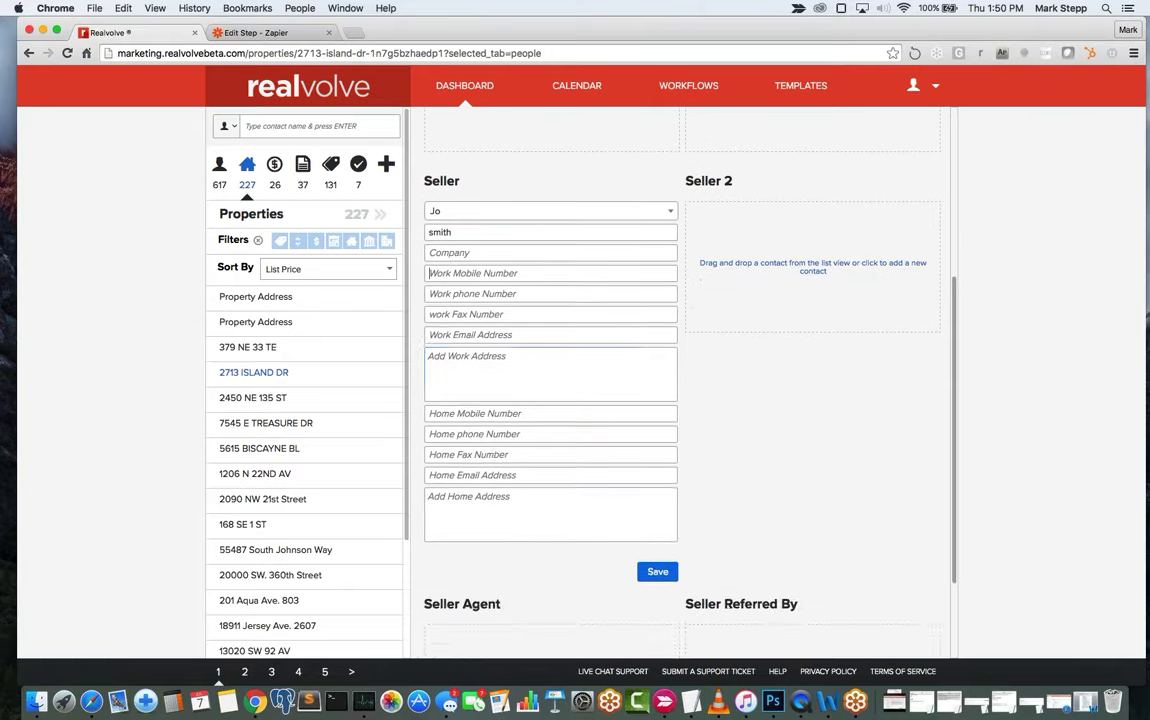
pyautogui.click(520, 514)
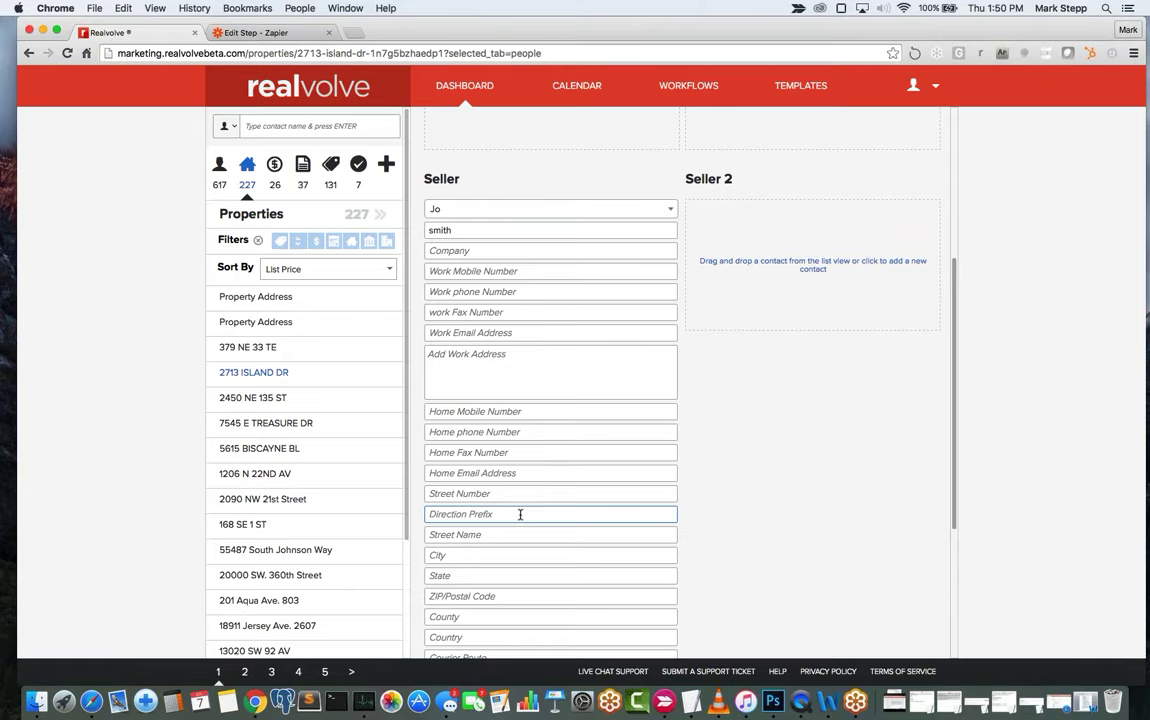
pyautogui.scroll(-3, 520, 514)
pyautogui.scroll(-2, 520, 450)
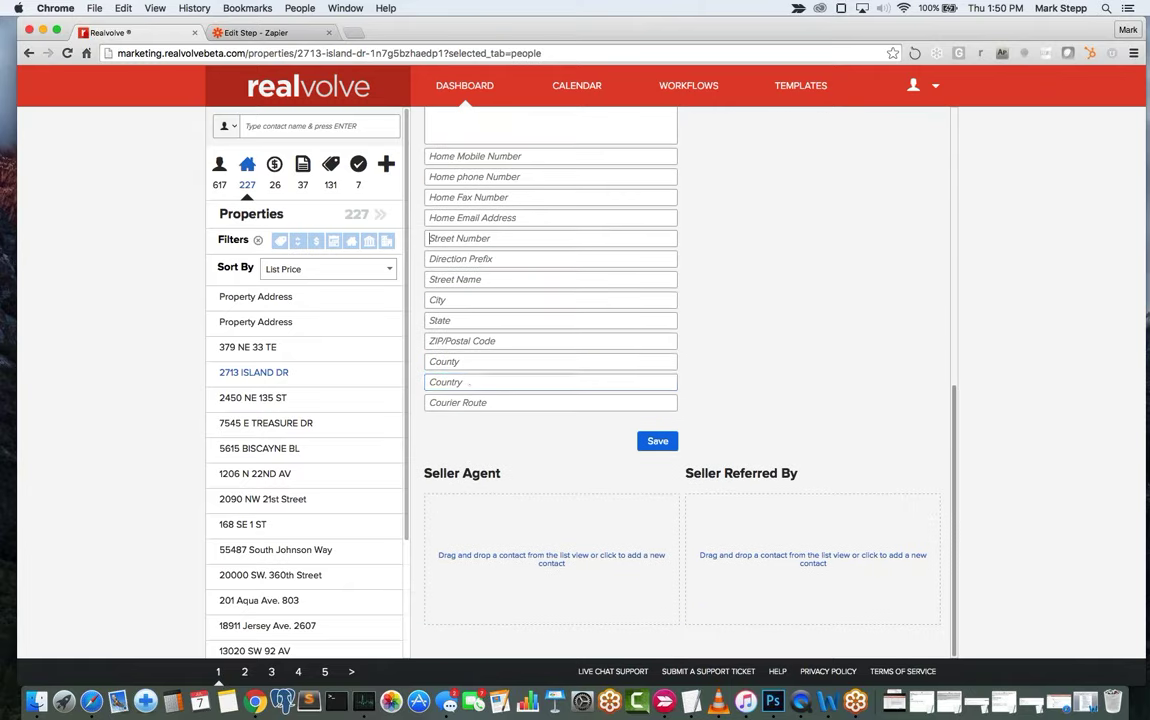
pyautogui.click(466, 380)
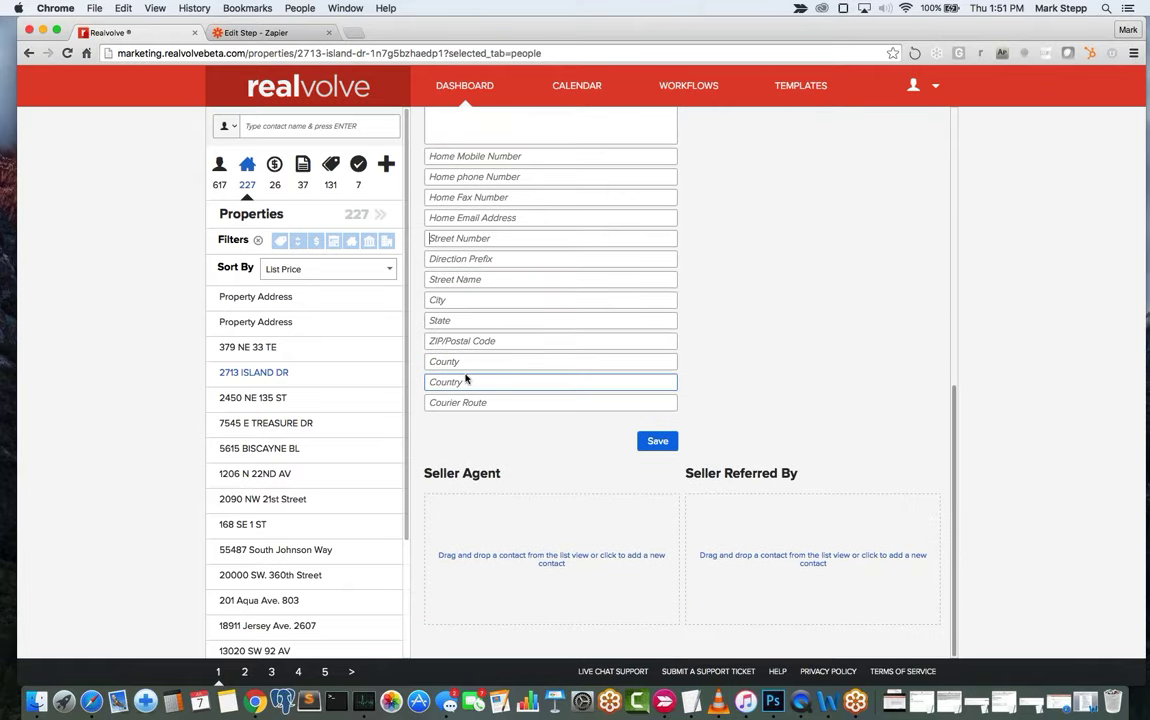
pyautogui.click(531, 359)
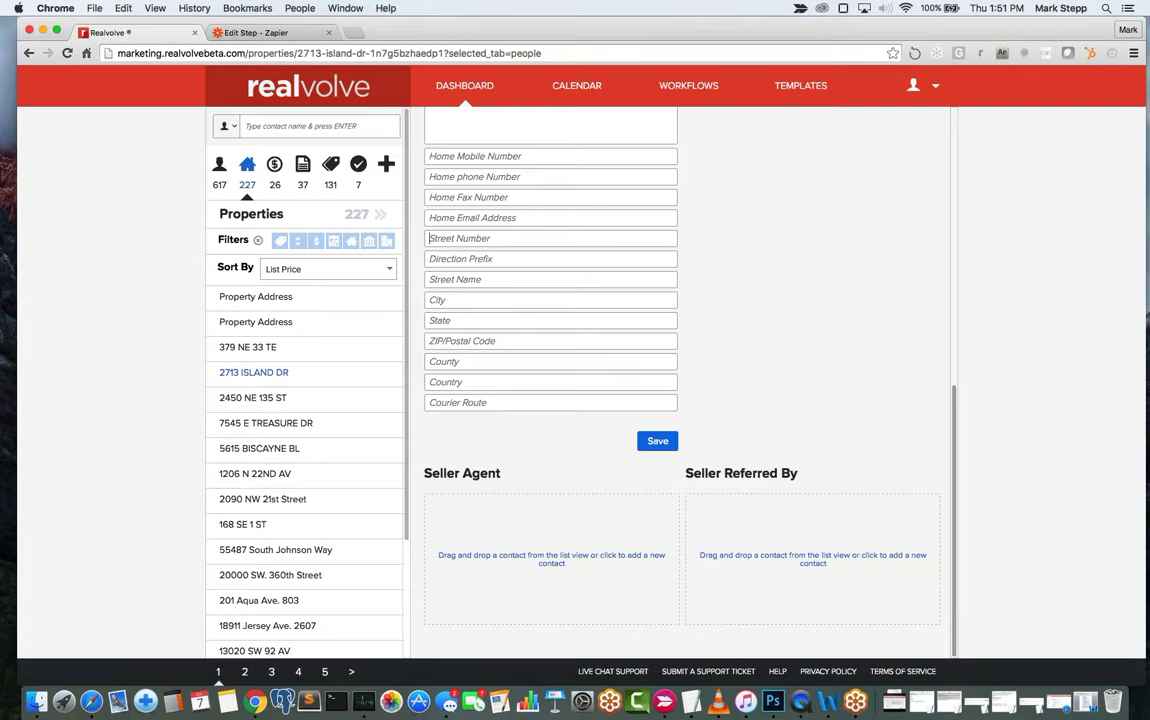
pyautogui.click(655, 441)
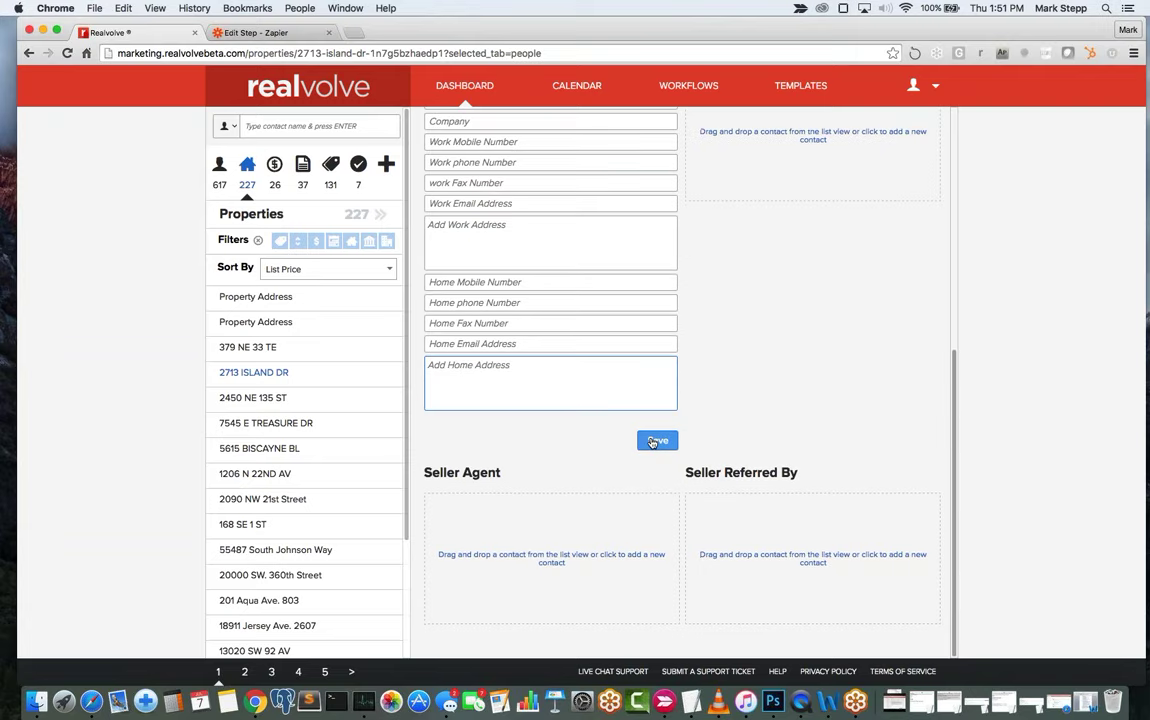
pyautogui.moveTo(542, 355)
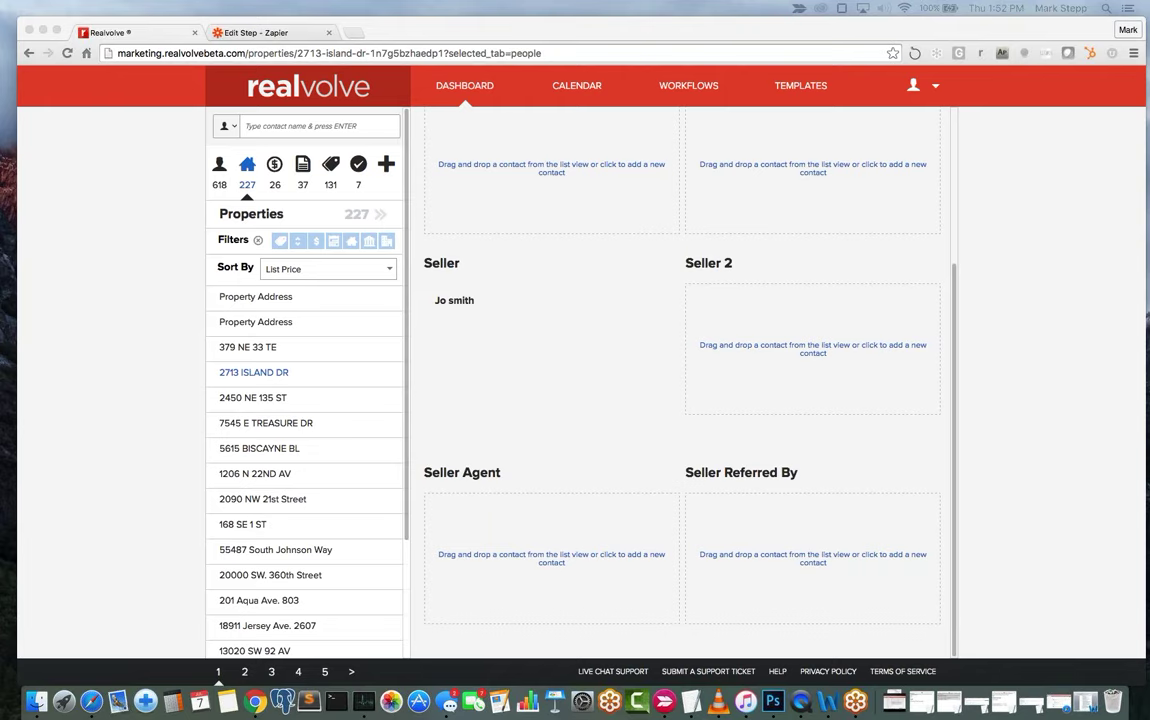
pyautogui.scroll(5, 490, 236)
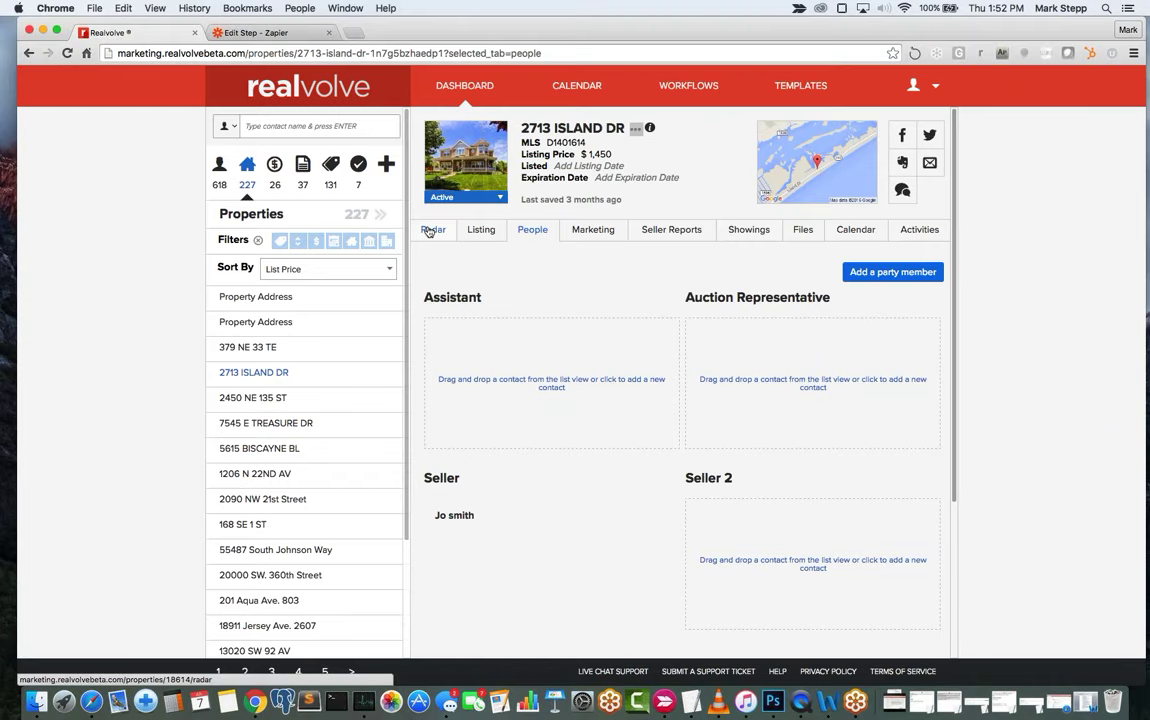
# Search 'Back' in the property's tags and assign the Backup Offer 1 tag.
pyautogui.click(429, 231)
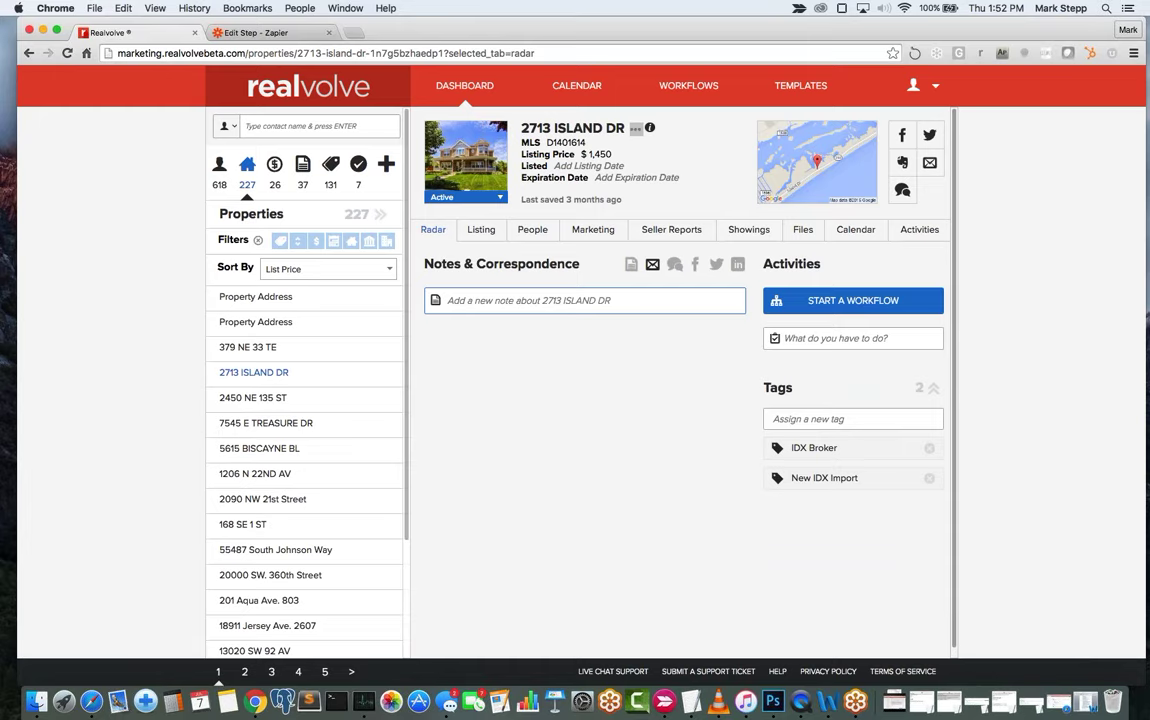
pyautogui.click(820, 418)
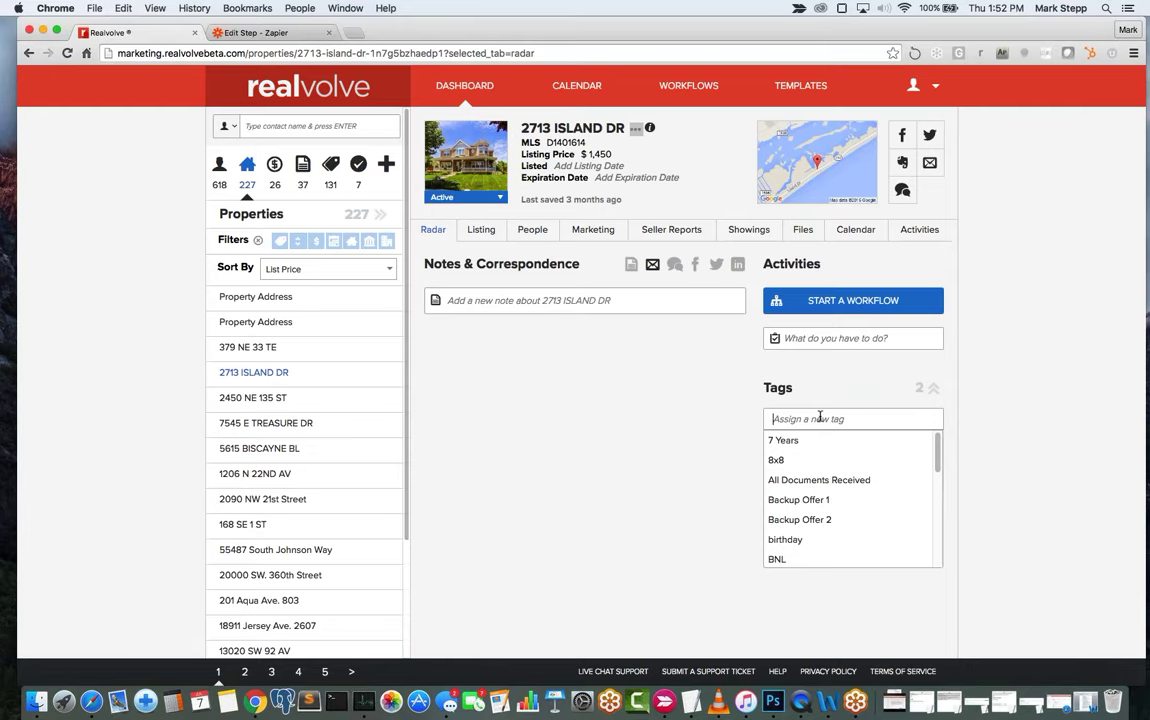
pyautogui.write('Back')
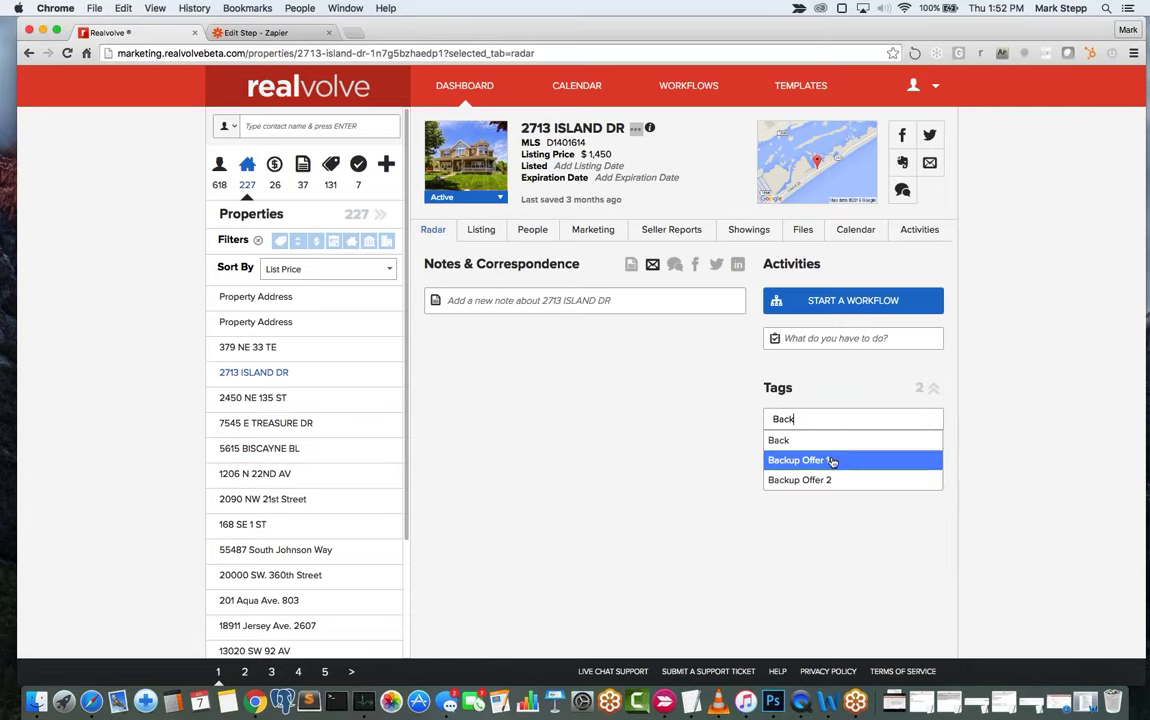
pyautogui.click(811, 463)
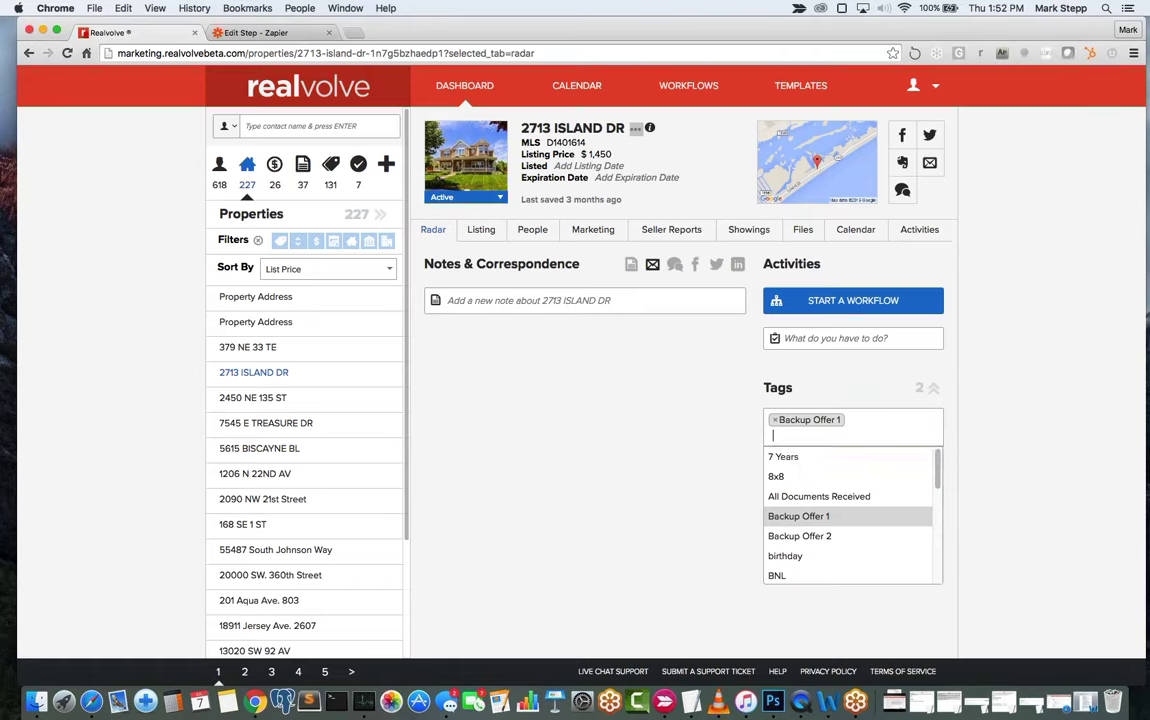
pyautogui.click(701, 430)
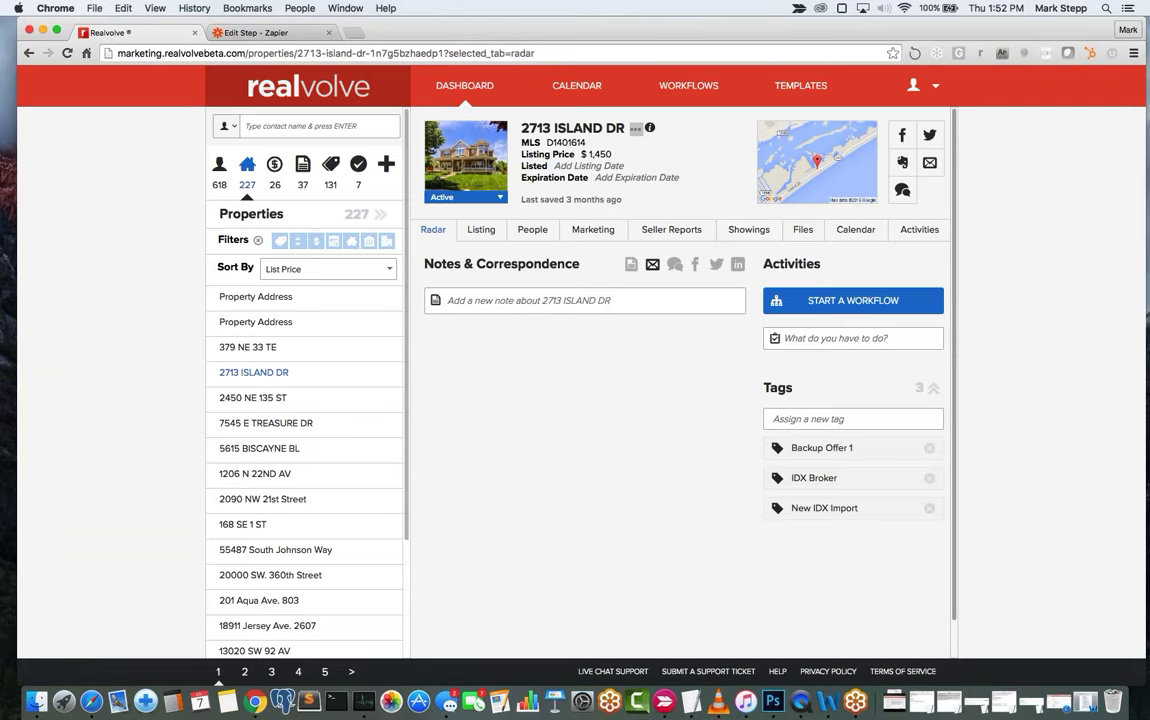
pyautogui.click(523, 303)
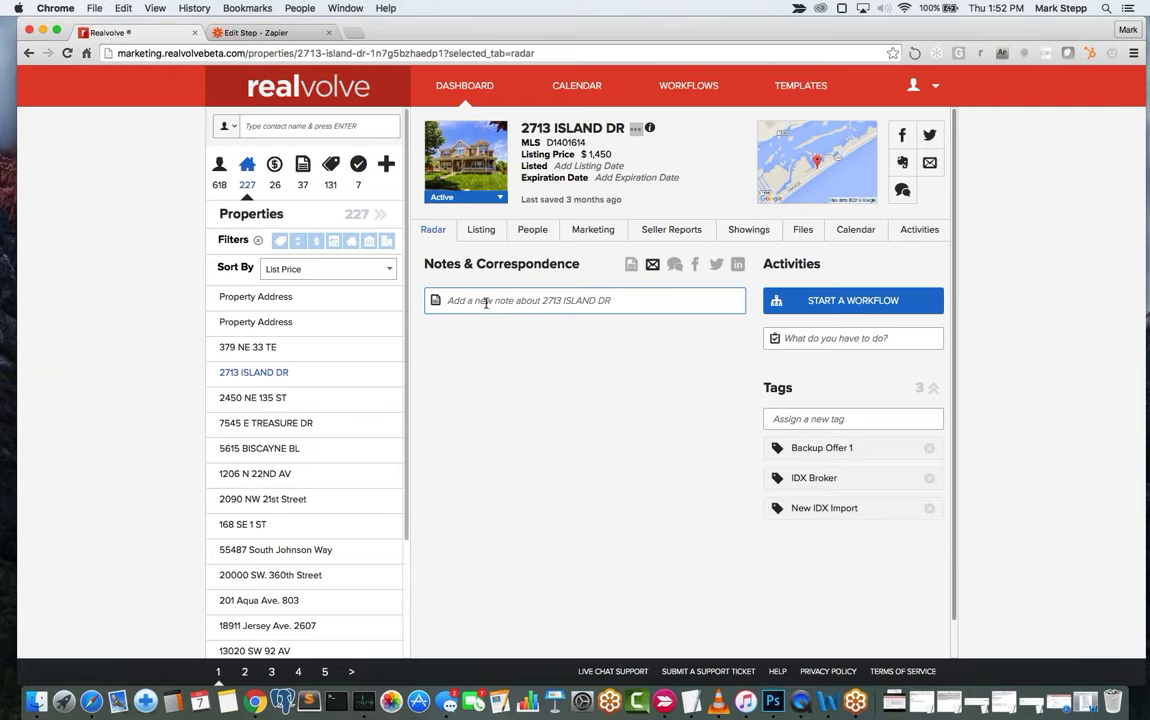
# Write the property note 'Backup Offer 1 - $300,000 -' and save it.
pyautogui.click(508, 300)
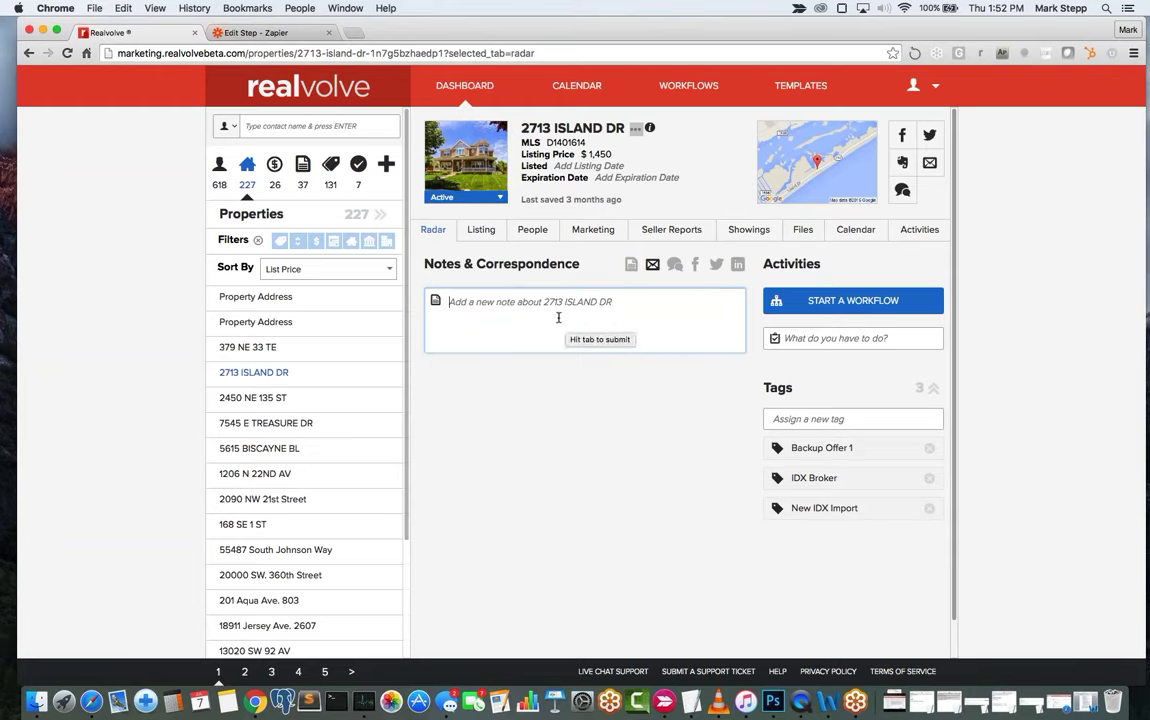
pyautogui.write('B')
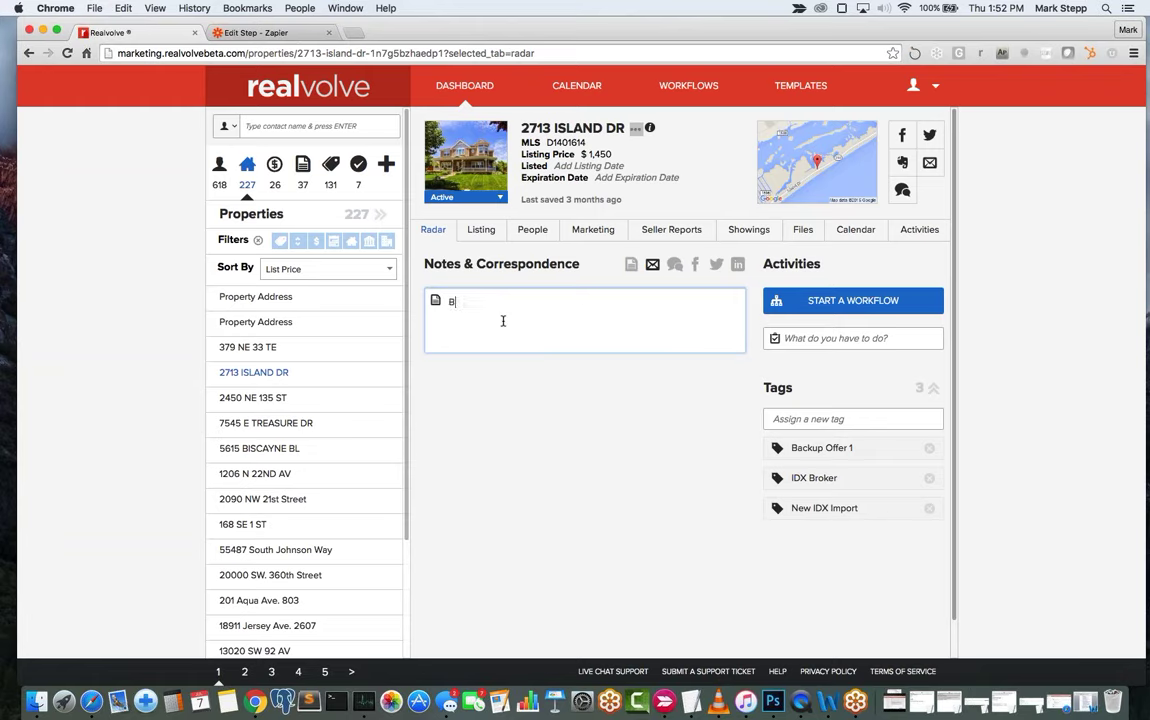
pyautogui.write('ackup Offer 1 -')
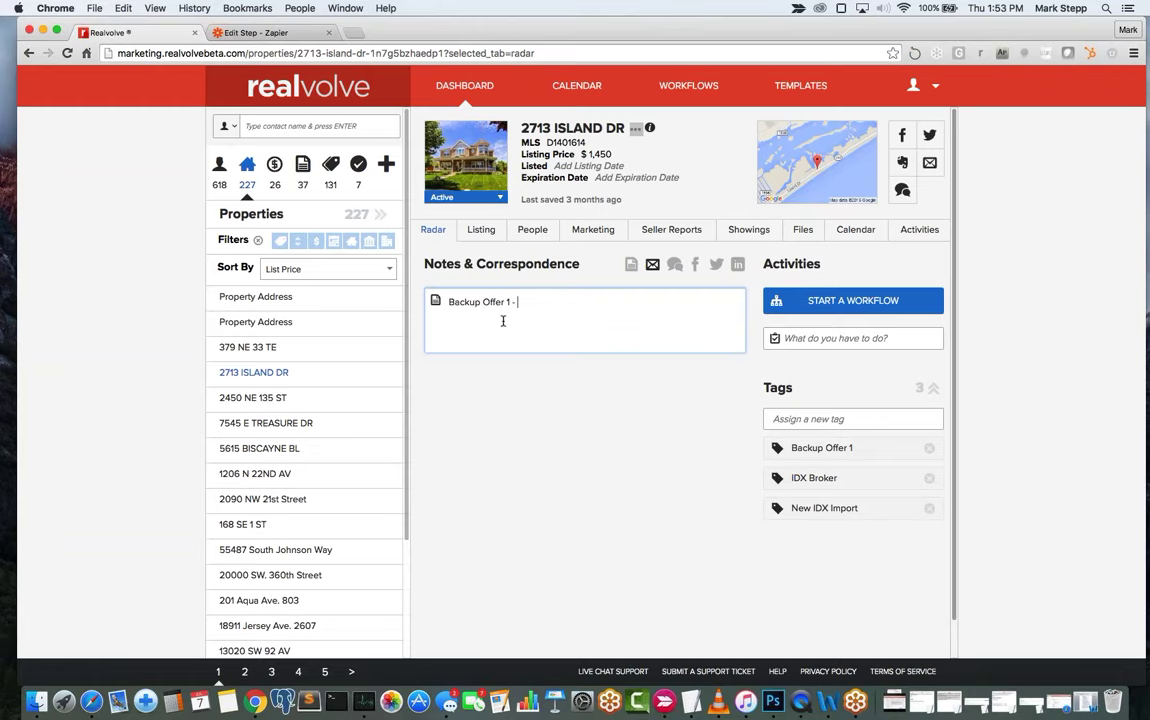
pyautogui.write('$3000')
pyautogui.press('BackSpace')
pyautogui.write('0,000 - not conte')
pyautogui.press('BackSpace')
pyautogui.press('BackSpace')
pyautogui.press('BackSpace')
pyautogui.press('BackSpace')
pyautogui.press('BackSpace')
pyautogui.press('BackSpace')
pyautogui.press('BackSpace')
pyautogui.press('BackSpace')
pyautogui.press('BackSpace')
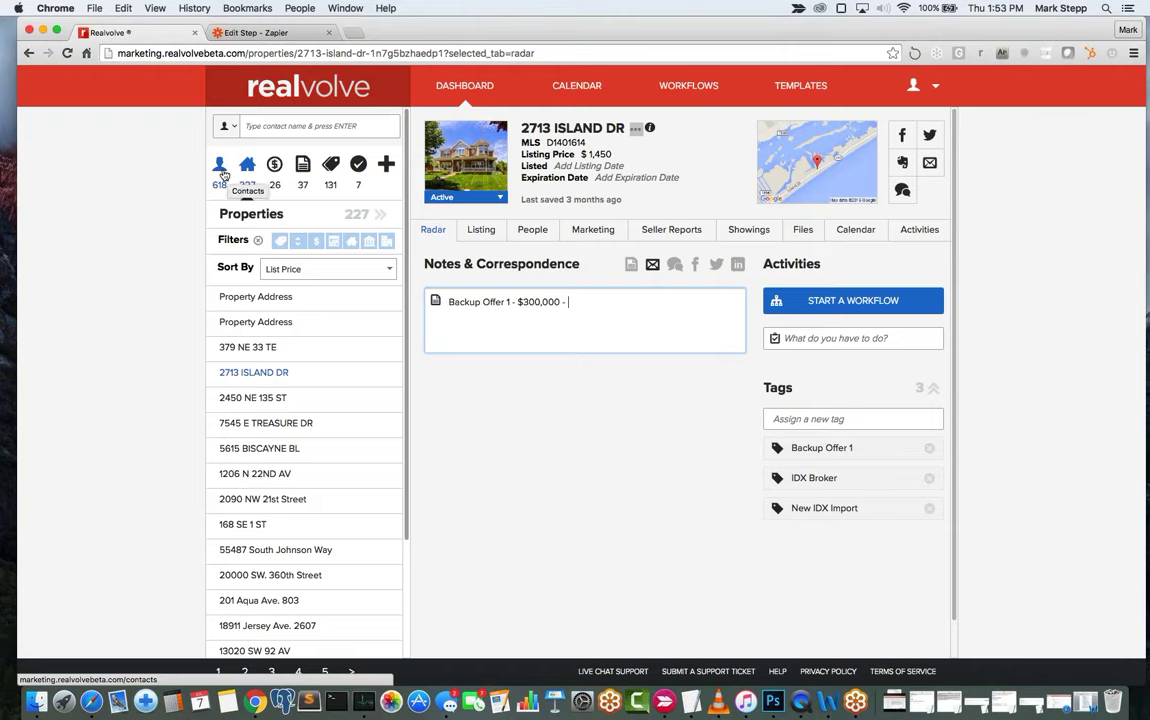
pyautogui.click(222, 171)
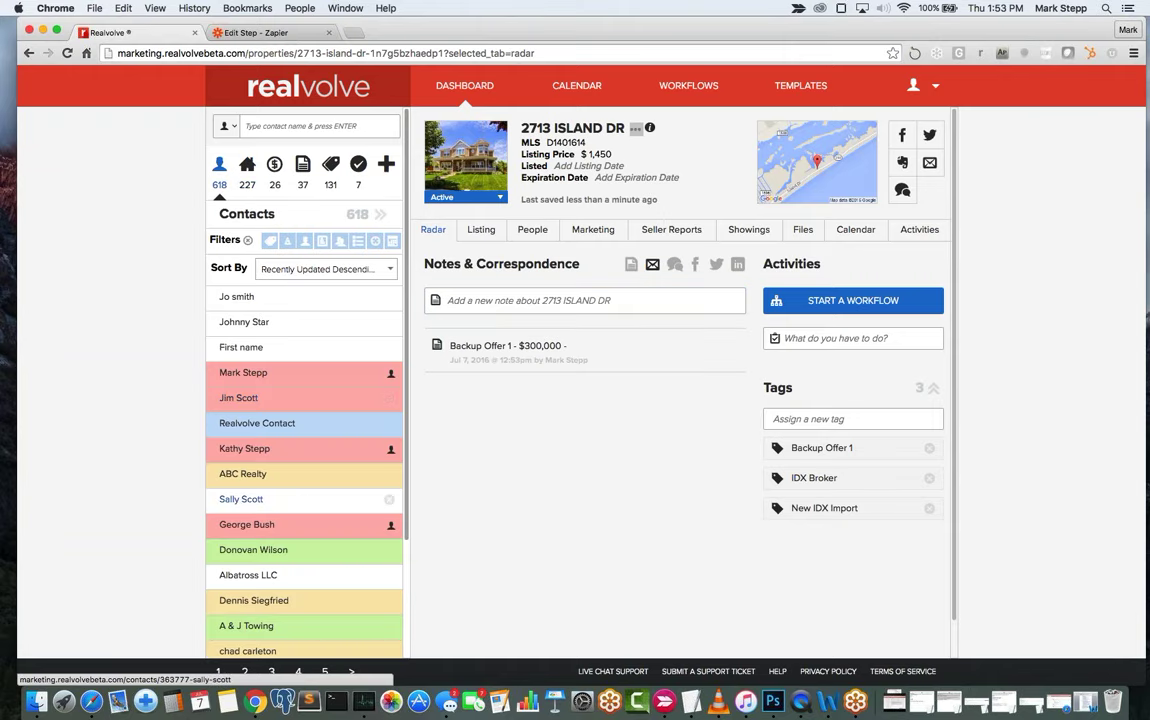
# Copy the contact's page link and paste it at the end of the Backup Offer 1 note.
pyautogui.rightClick(248, 501)
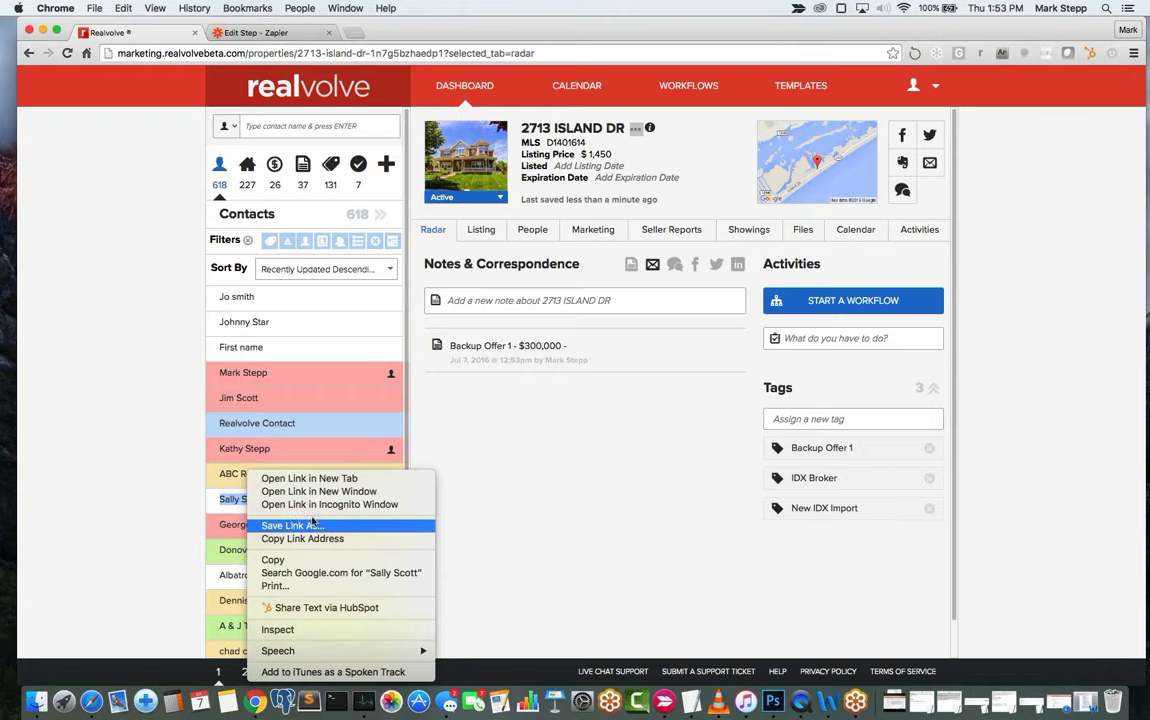
pyautogui.click(302, 538)
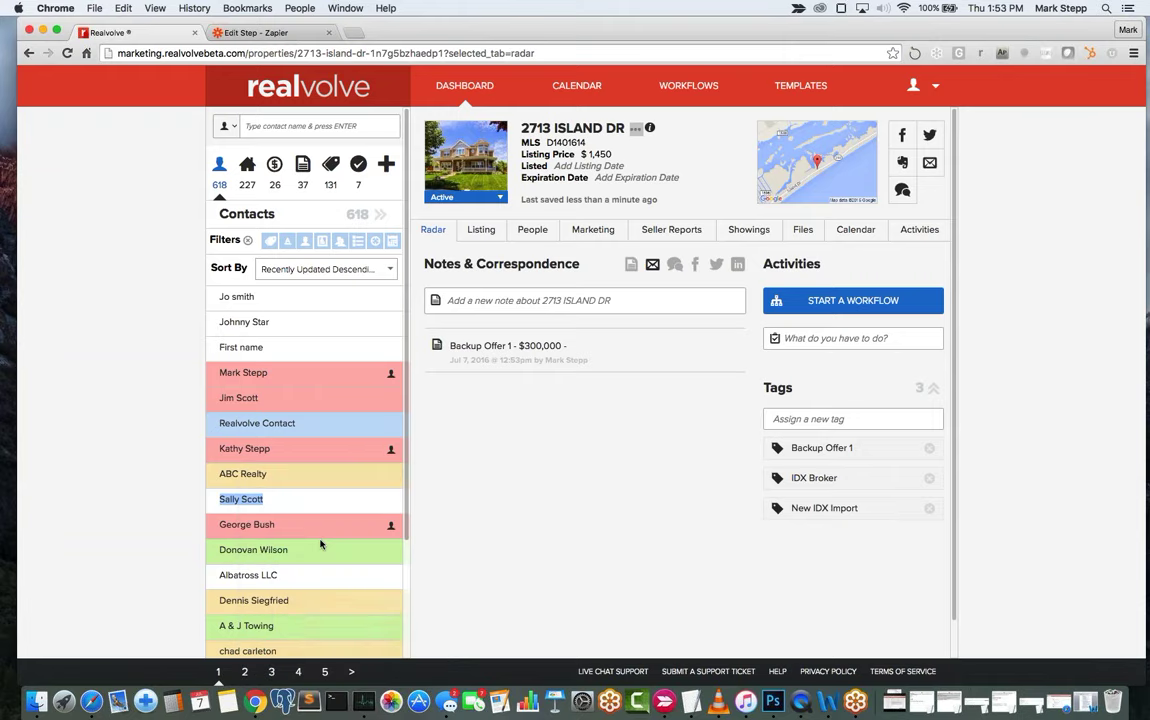
pyautogui.click(594, 352)
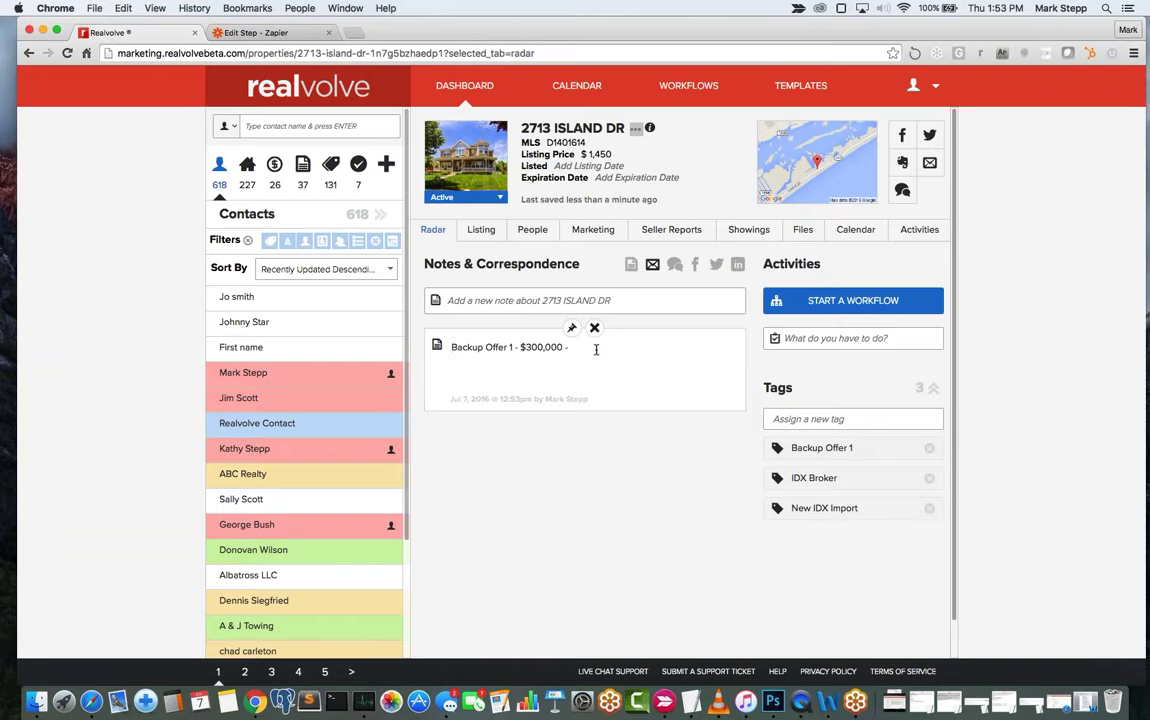
pyautogui.press('Return')
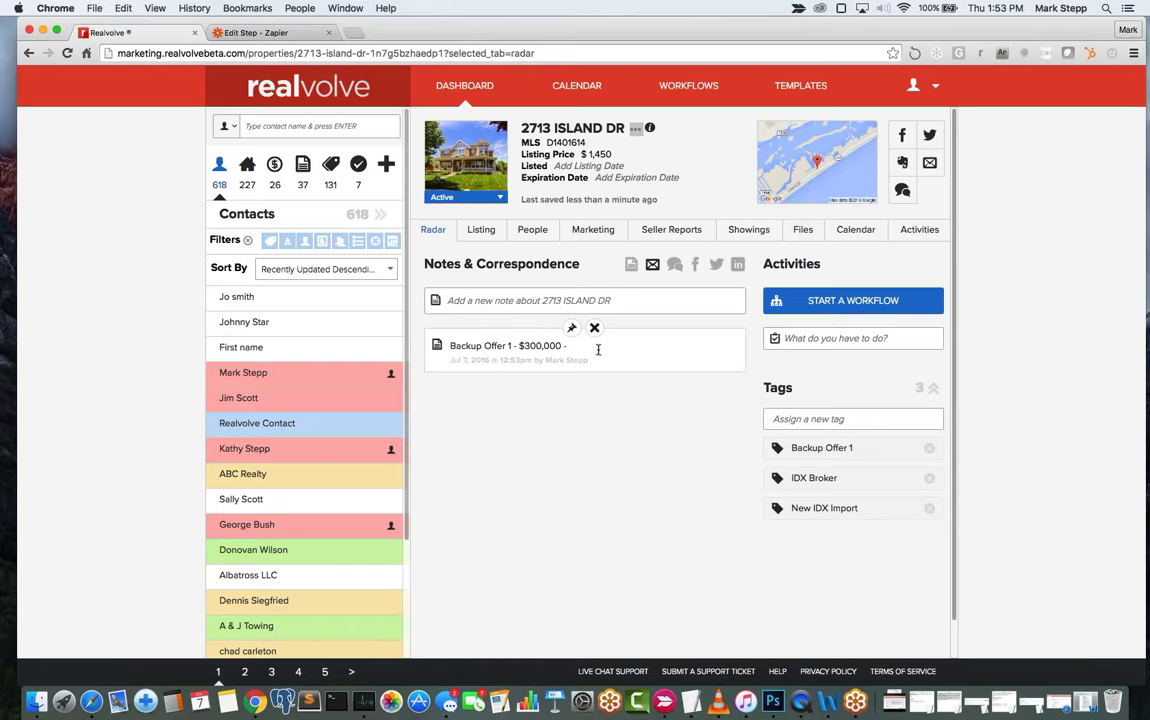
pyautogui.click(591, 345)
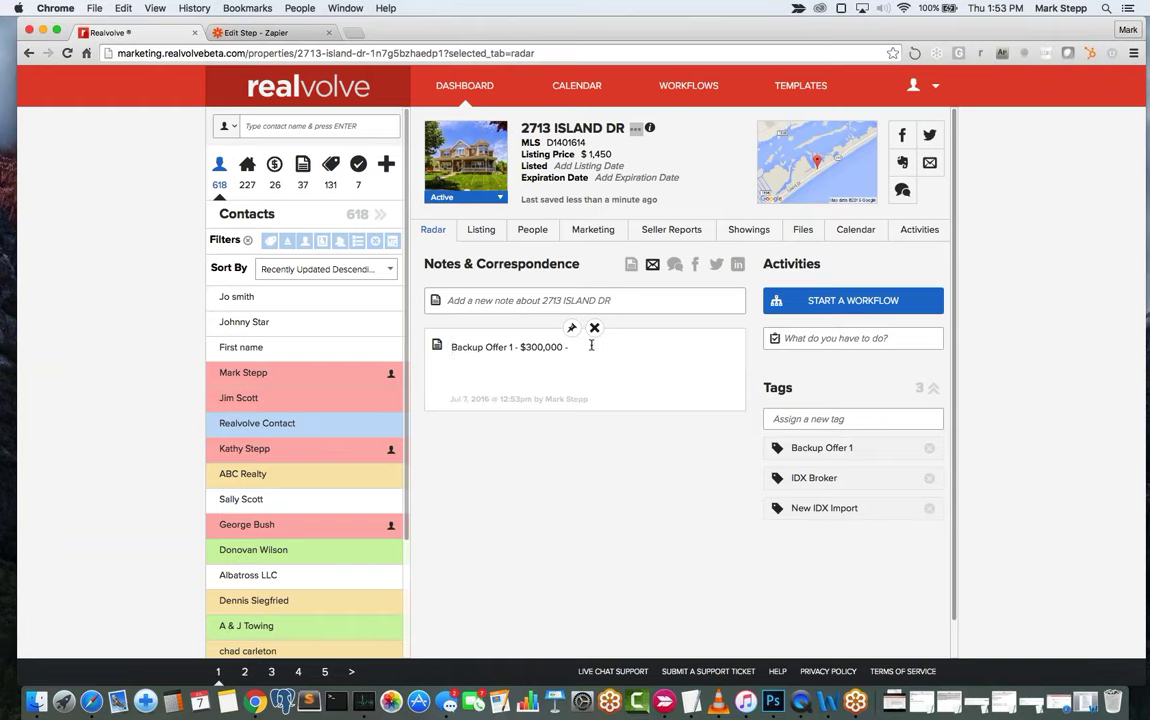
pyautogui.click(594, 345)
pyautogui.press('super+v')
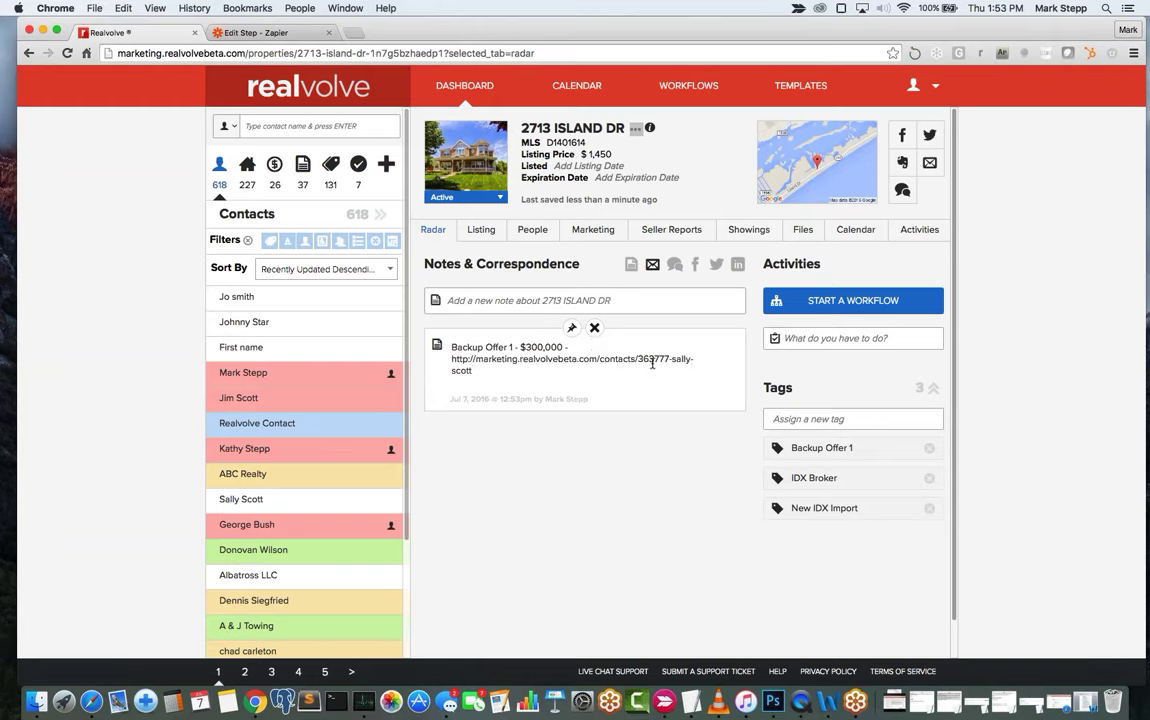
pyautogui.click(434, 231)
# Reload the overview, open the note's contact link in a new tab, then return to the property.
pyautogui.click(436, 232)
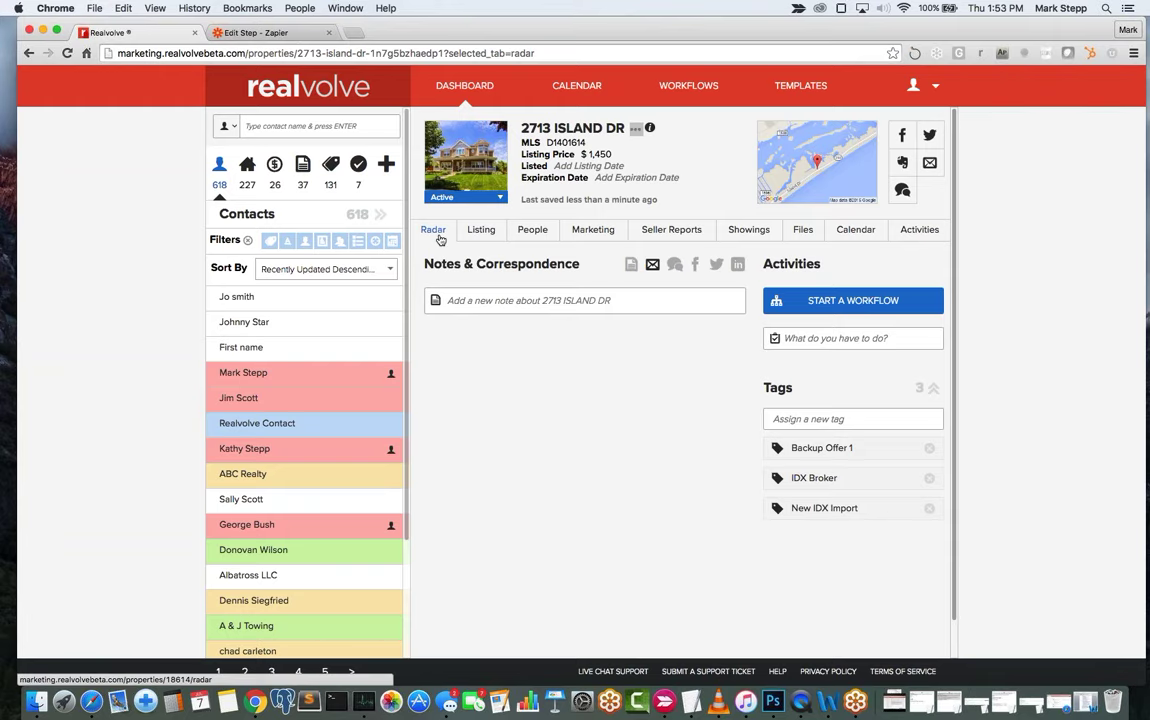
pyautogui.click(439, 238)
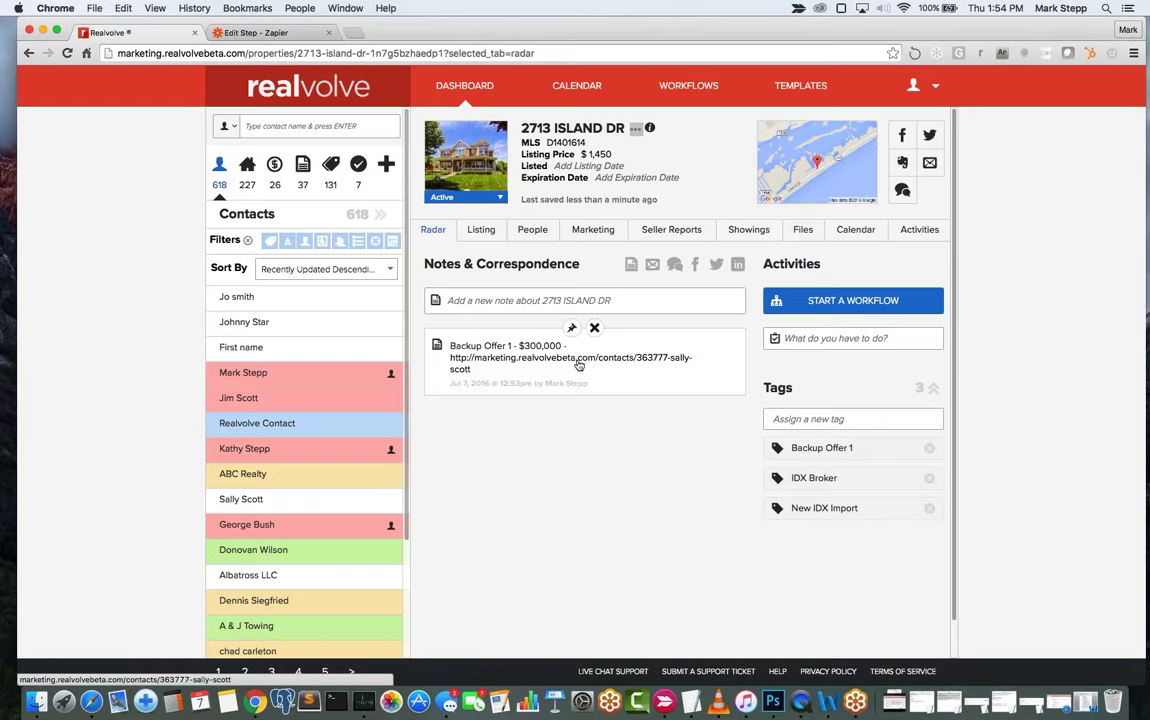
pyautogui.click(578, 366)
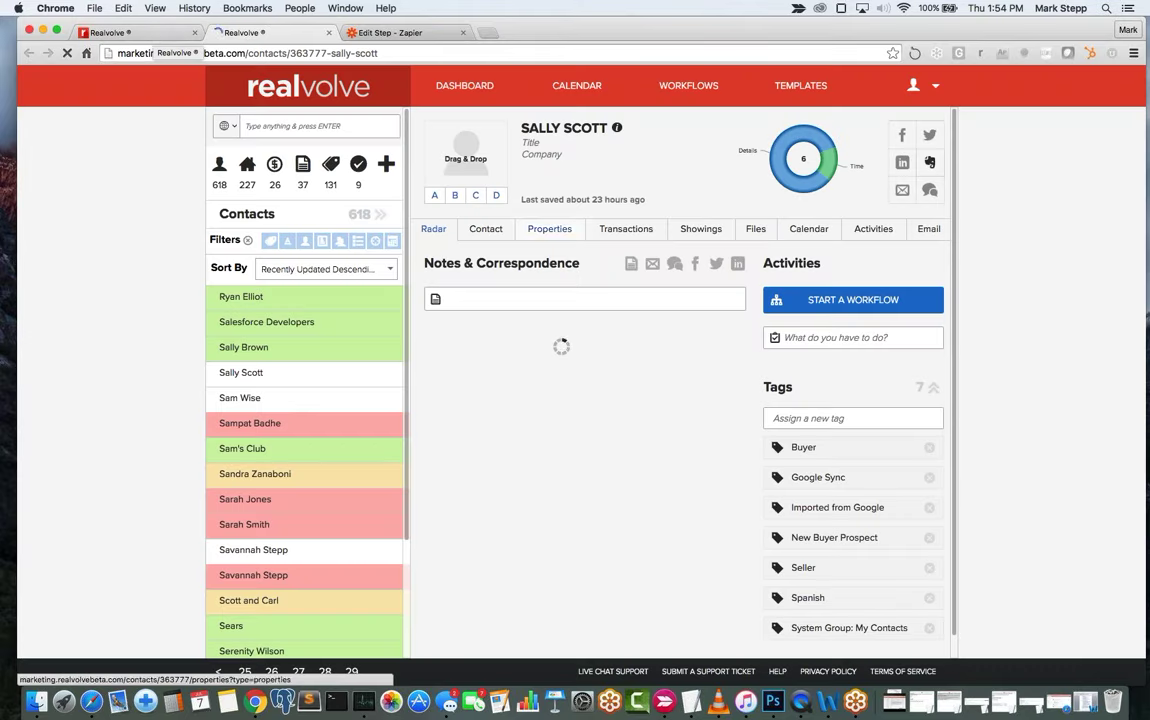
pyautogui.click(157, 36)
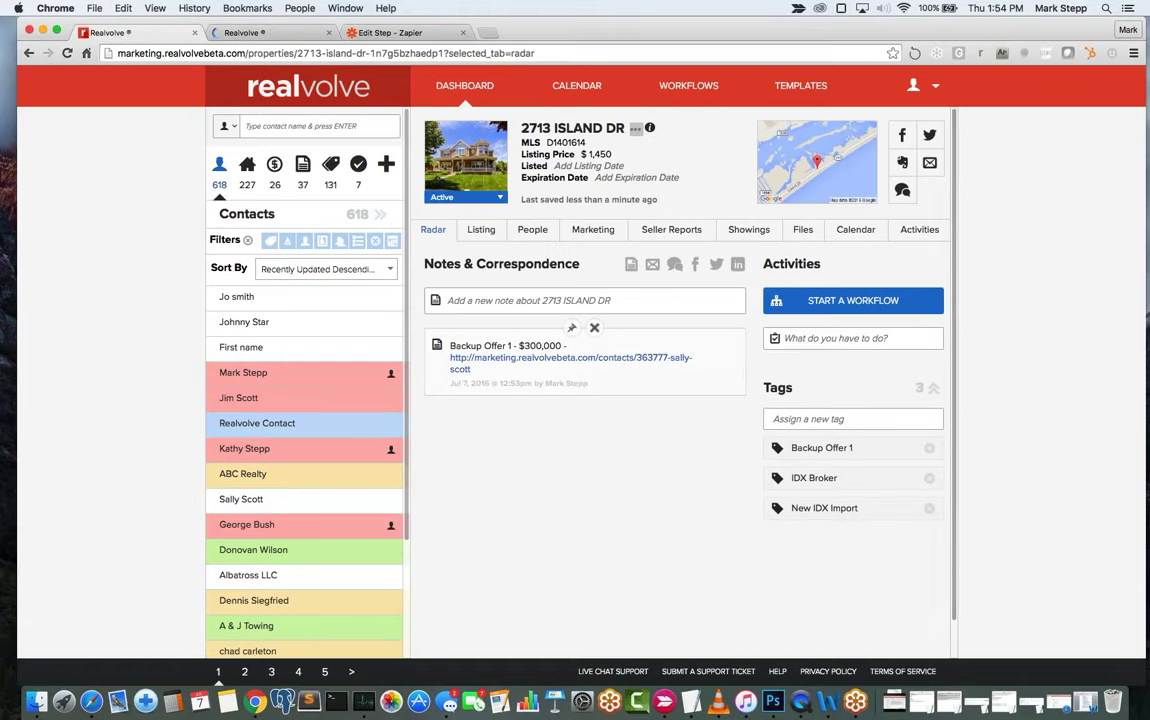